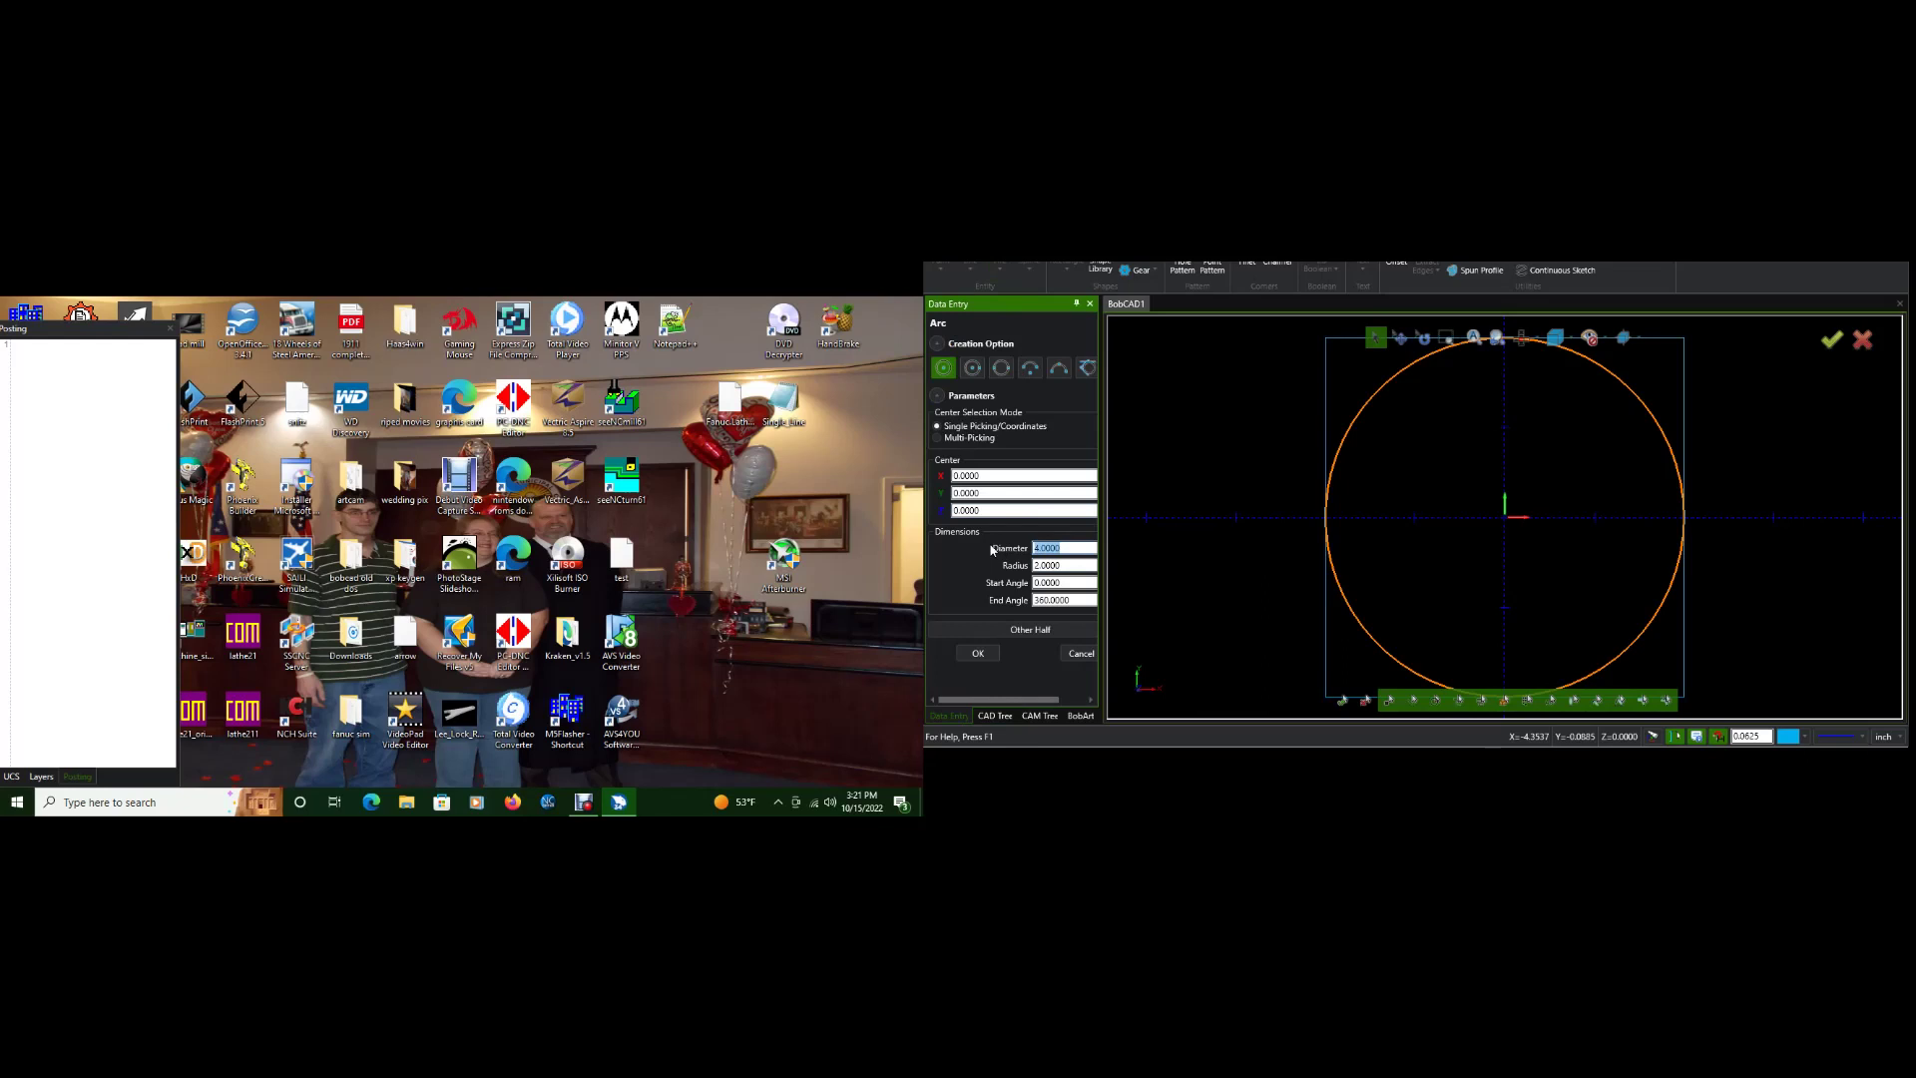
# - Draw a 2.5 inch diameter circle centred on the origin inside the square
pyautogui.write('2.5')
pyautogui.click(978, 653)
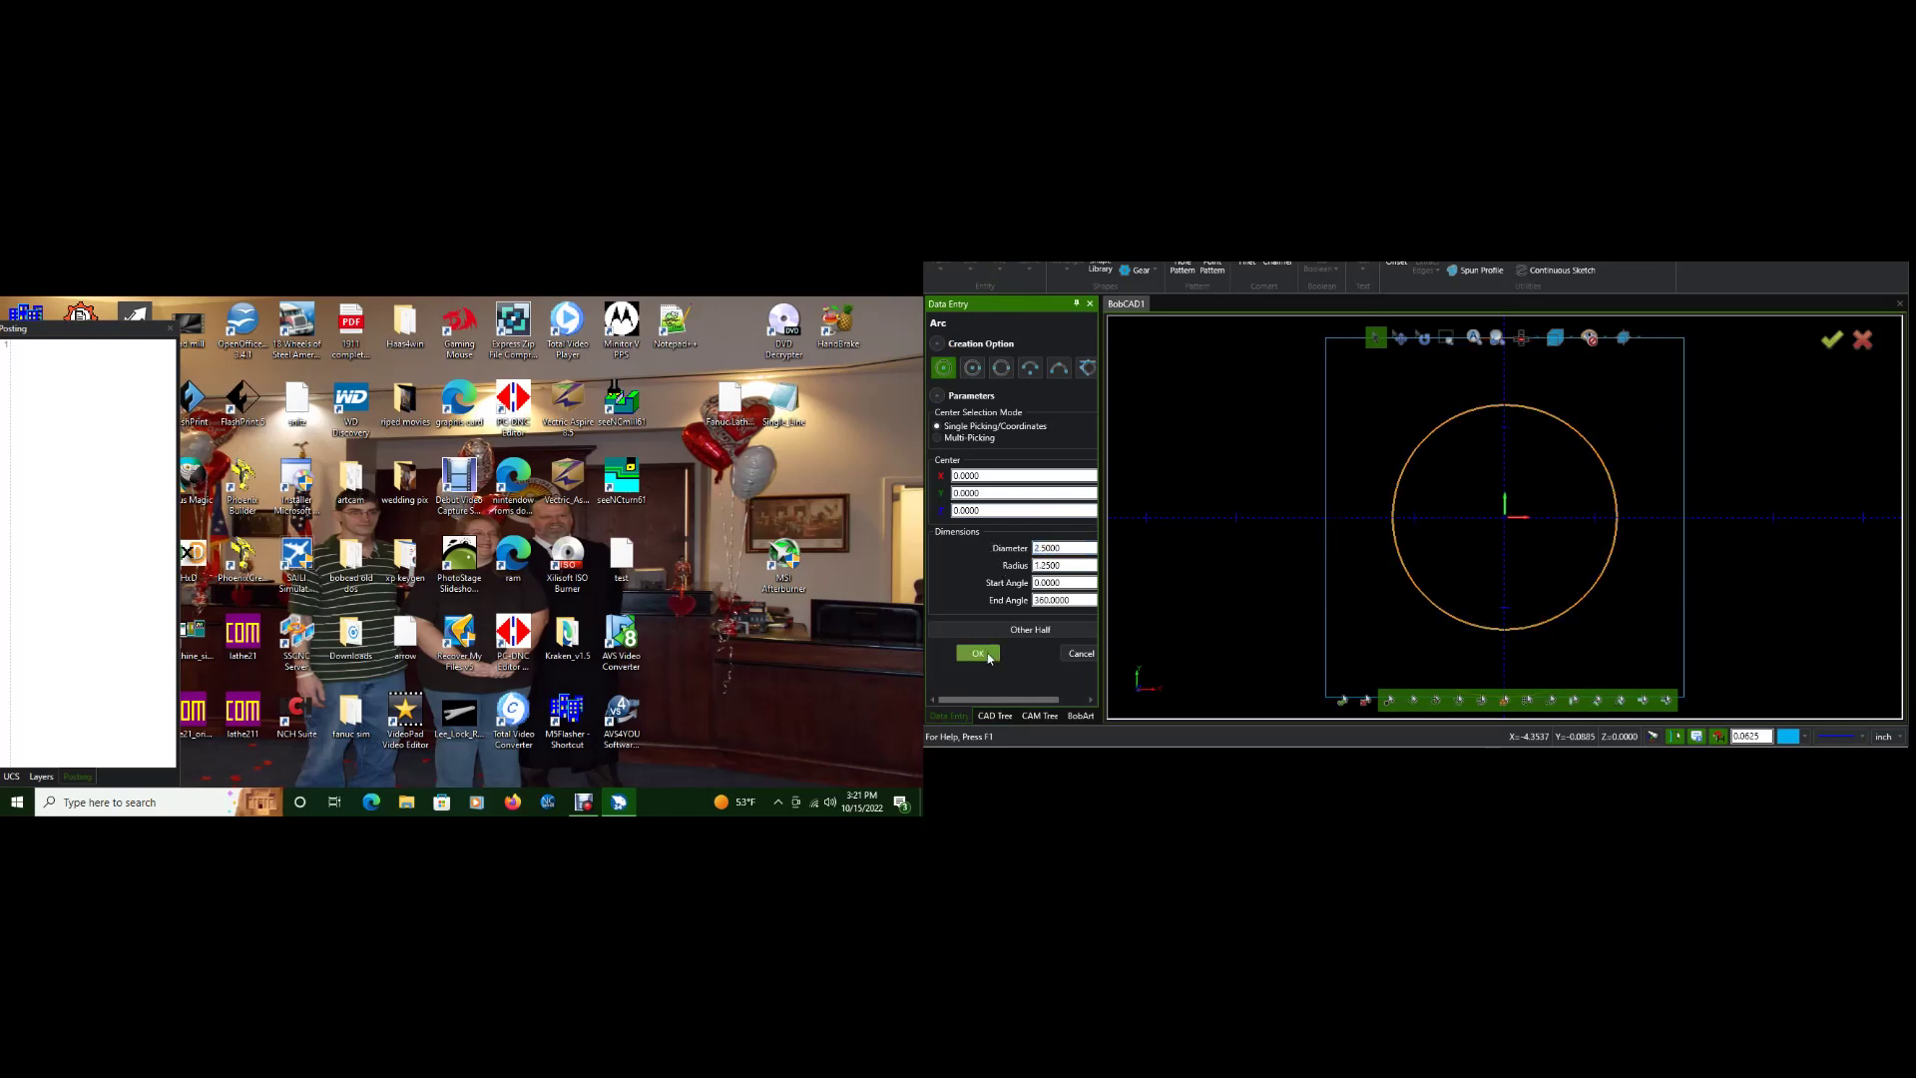
pyautogui.click(986, 654)
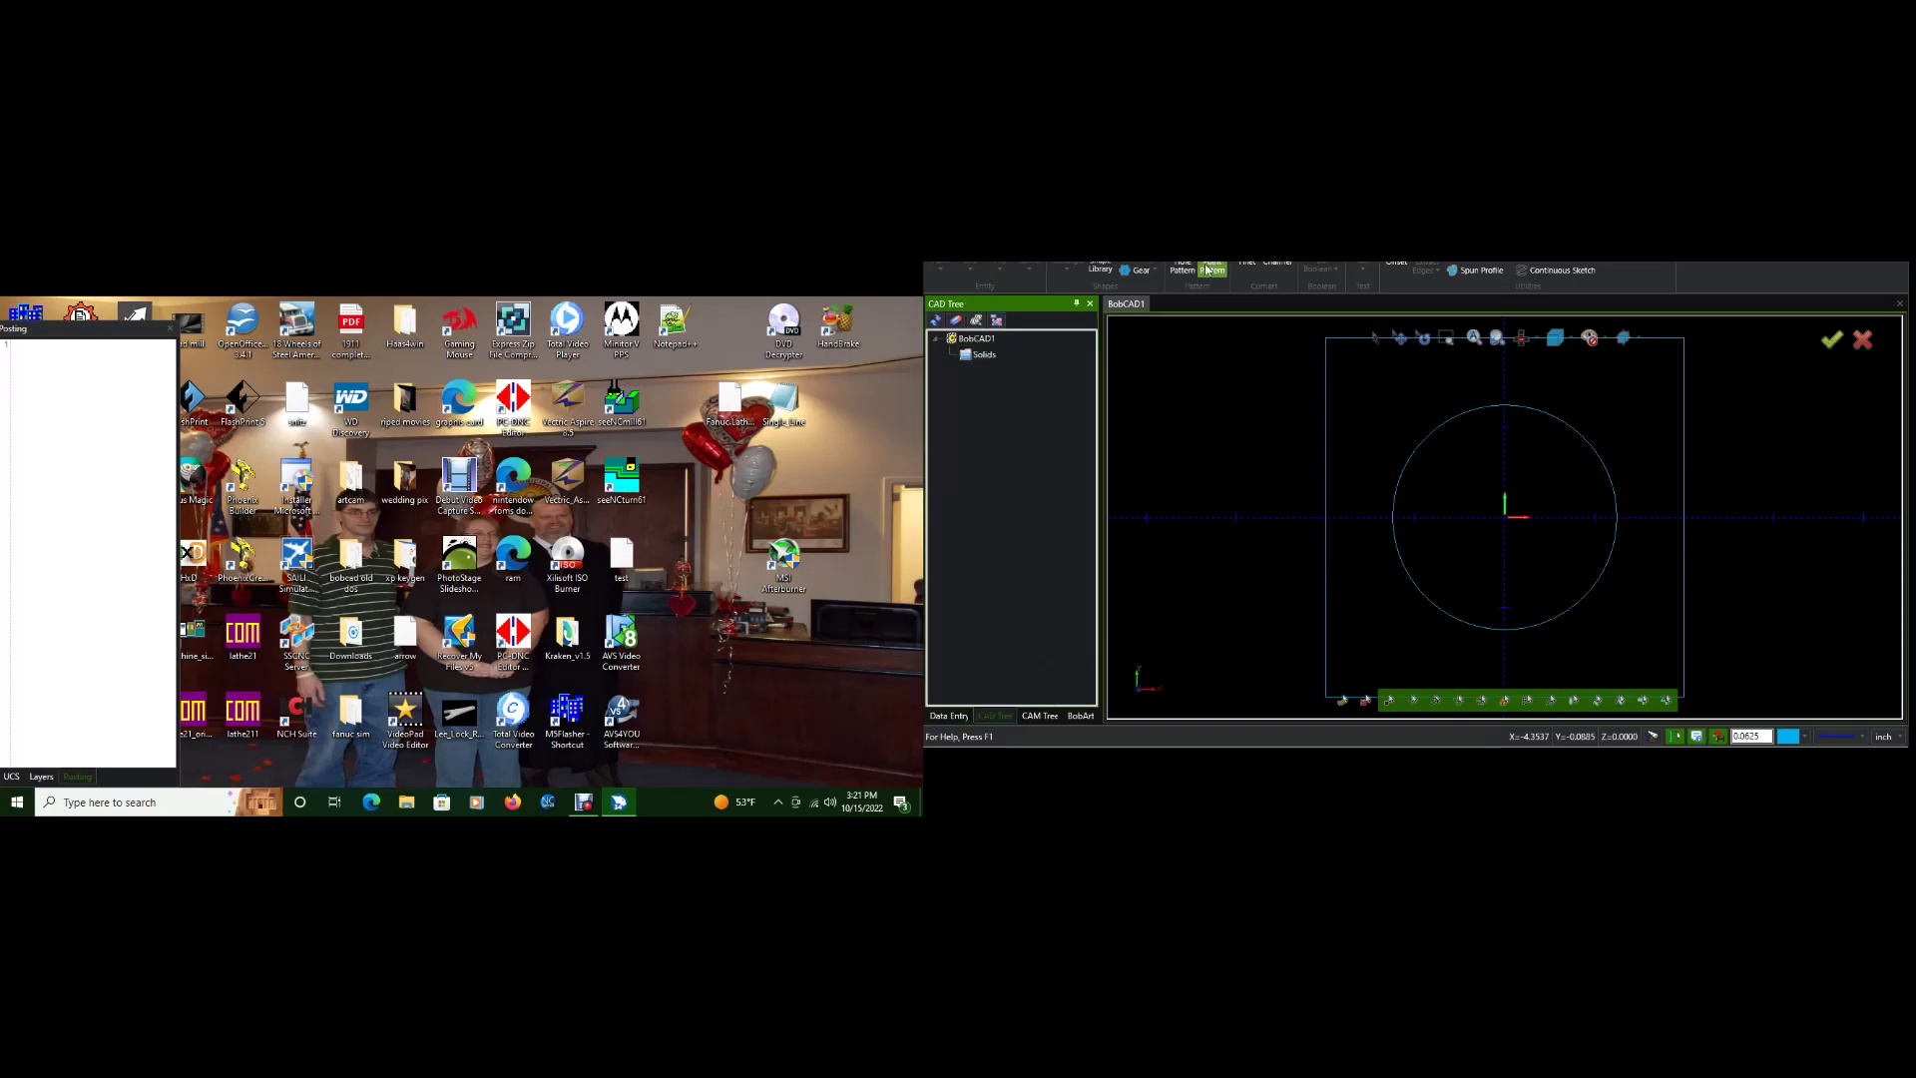
# - Fillet the four corners of the square with a 0.25 inch radius, trimming the lines
pyautogui.click(1247, 265)
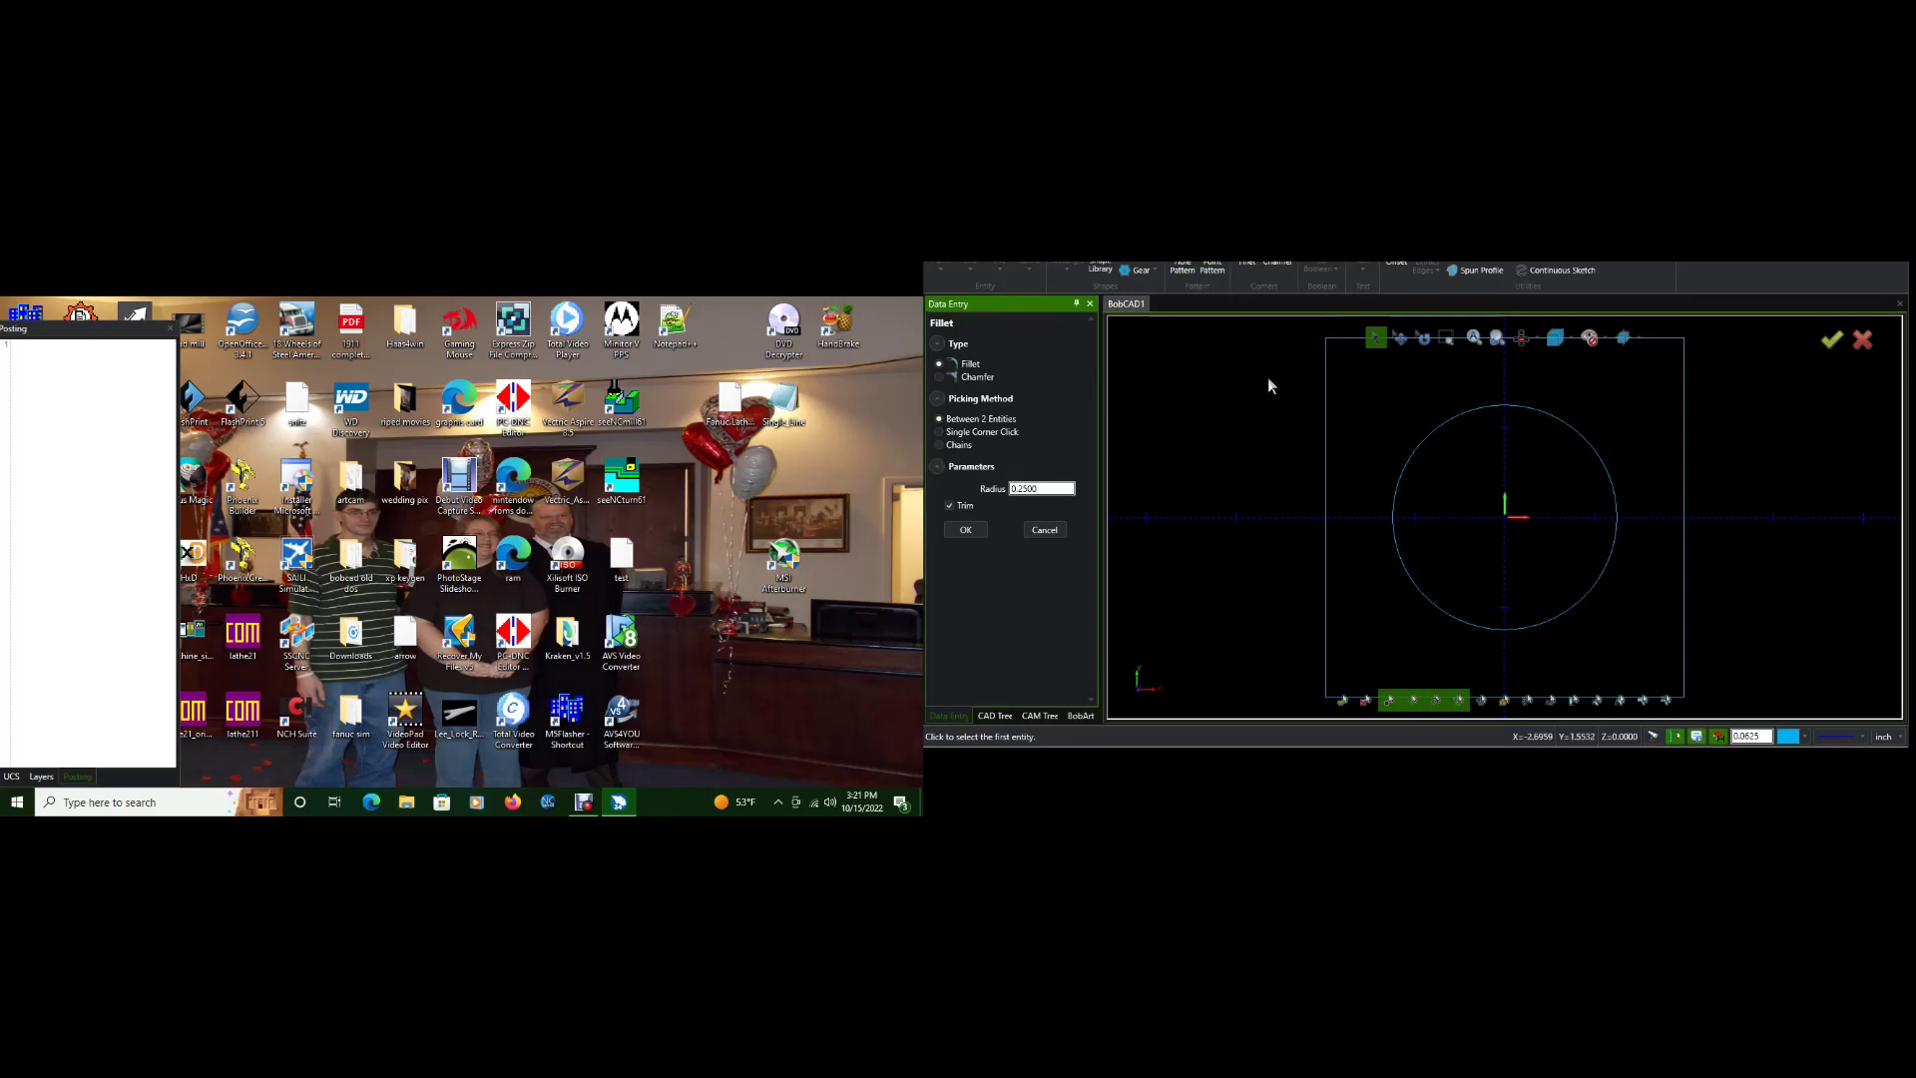
pyautogui.click(1355, 338)
pyautogui.click(1326, 367)
pyautogui.click(1327, 649)
pyautogui.scroll(-3, 1439, 627)
pyautogui.click(1416, 649)
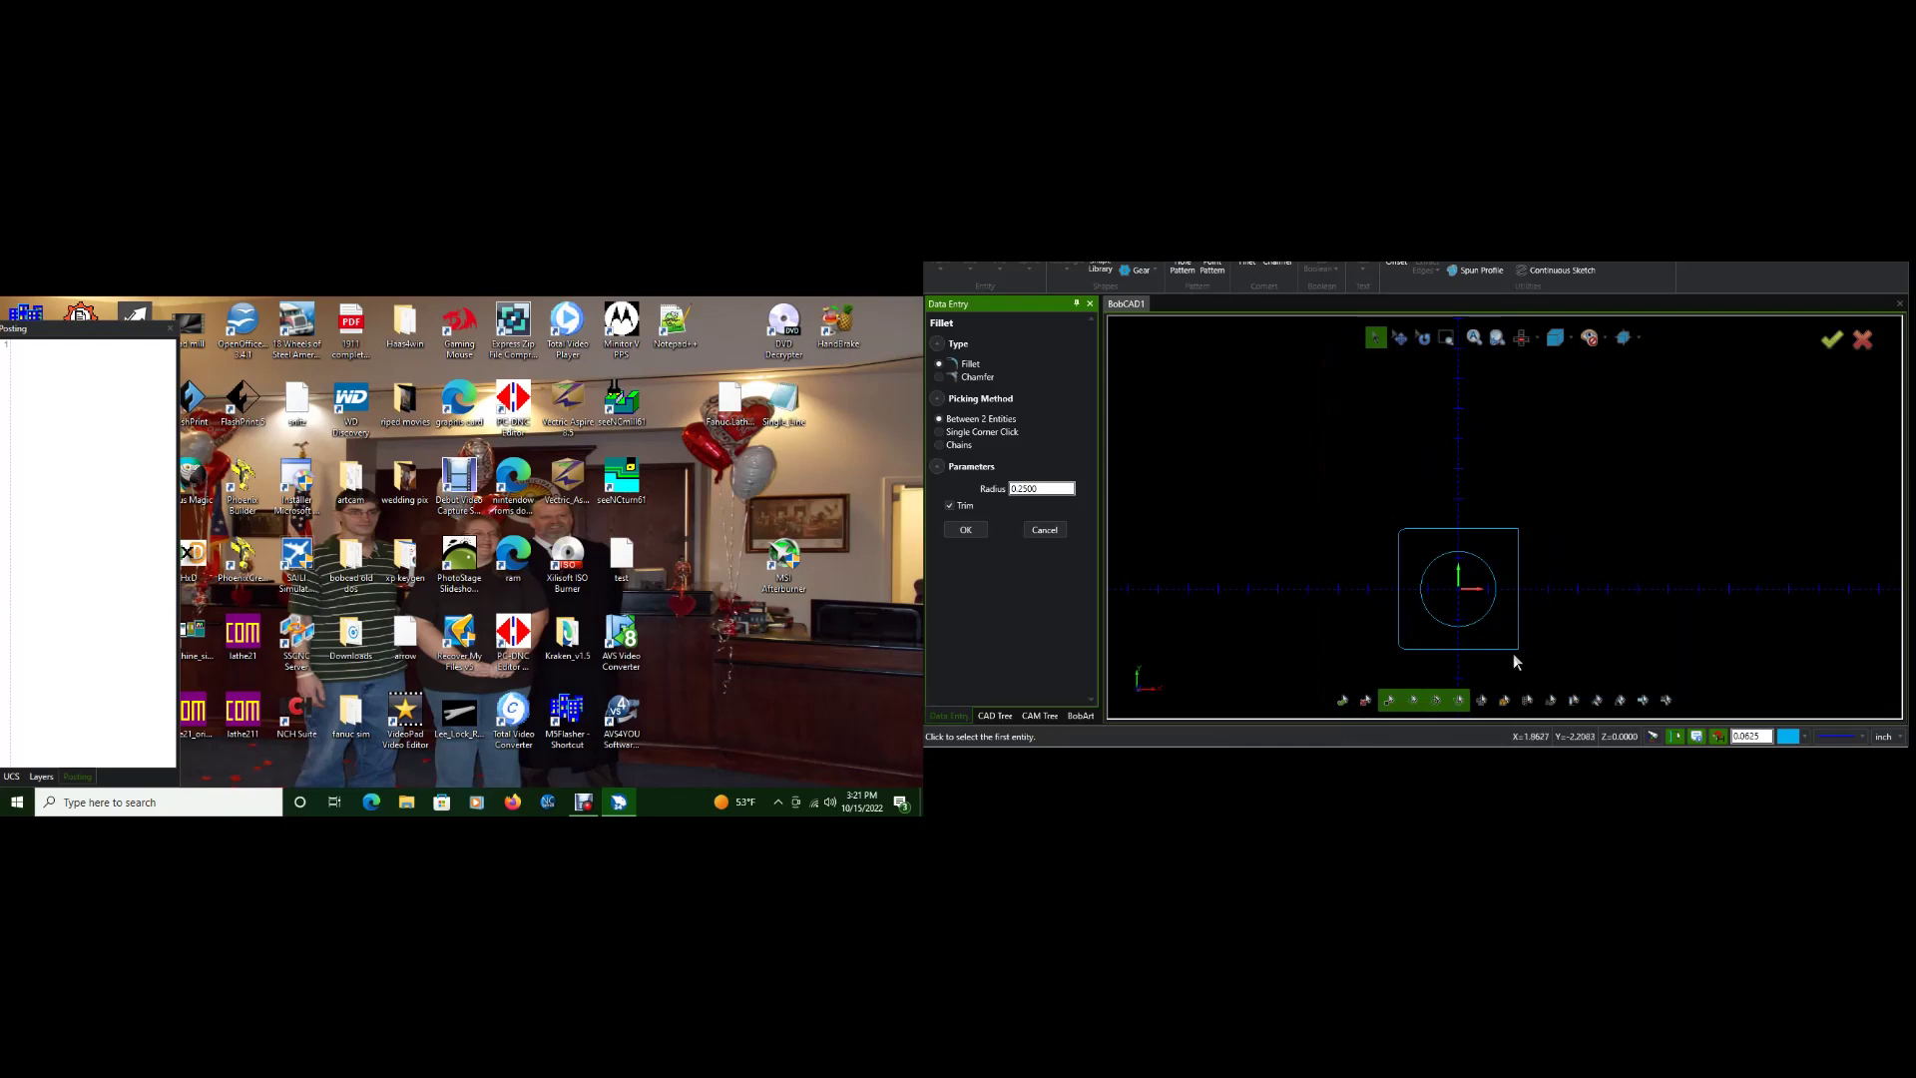
pyautogui.click(1518, 547)
pyautogui.click(1505, 536)
pyautogui.click(1062, 534)
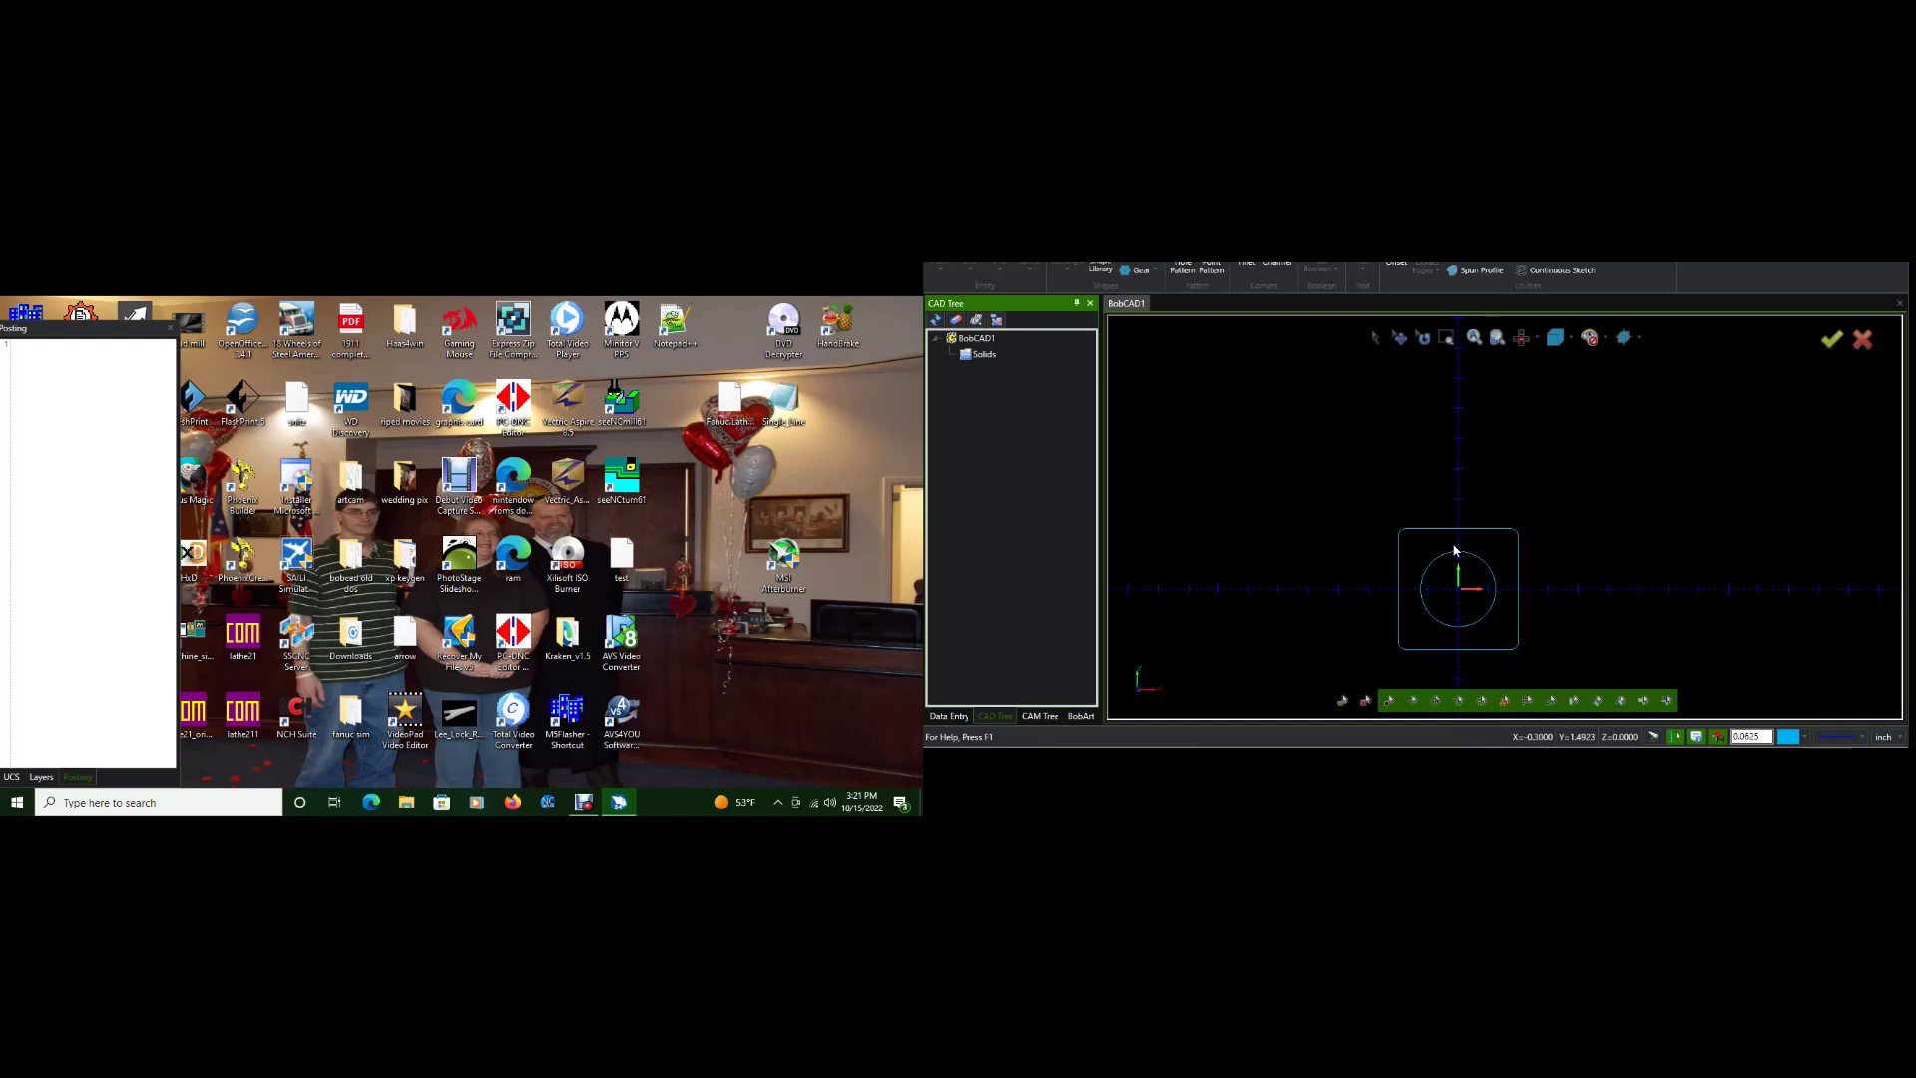
# - Create a new layer named 3d
pyautogui.moveTo(1438, 553); pyautogui.dragTo(1495, 441, button='middle')
pyautogui.scroll(1, 1487, 500)
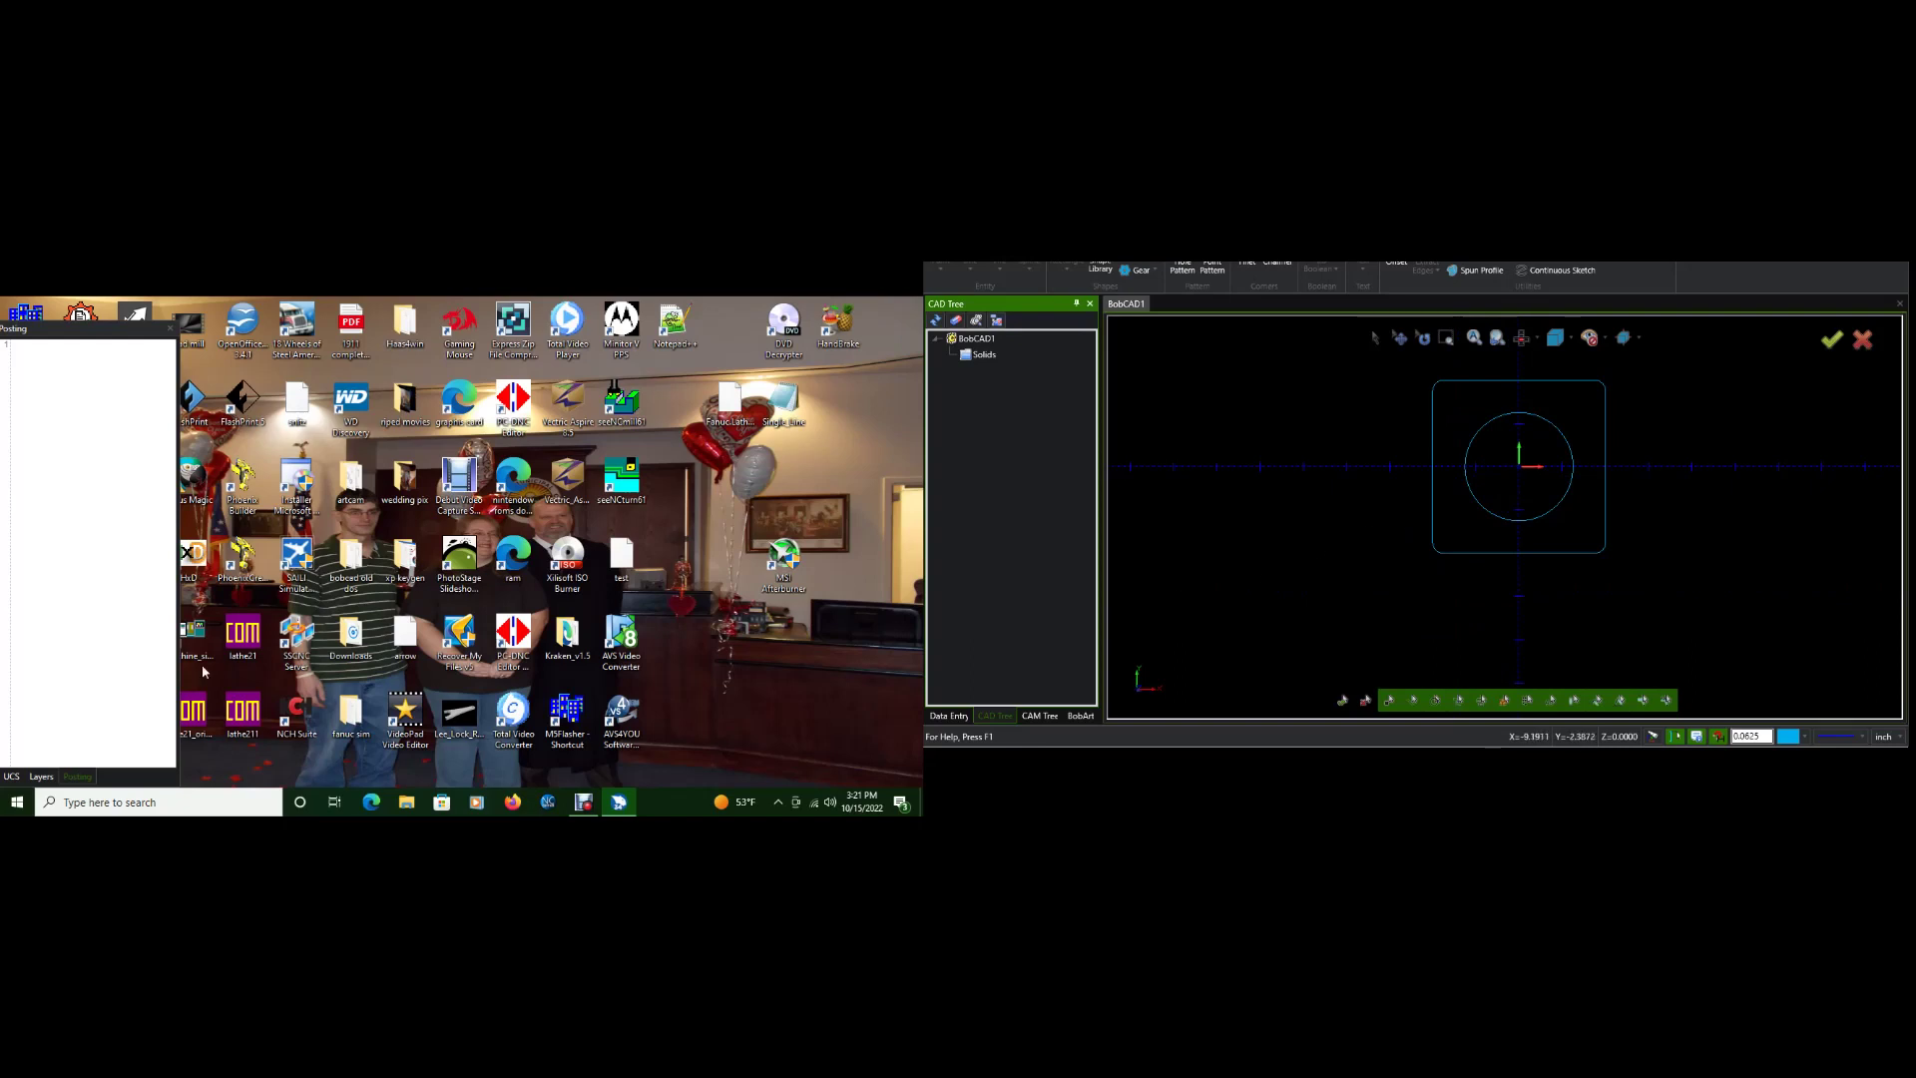
pyautogui.click(41, 776)
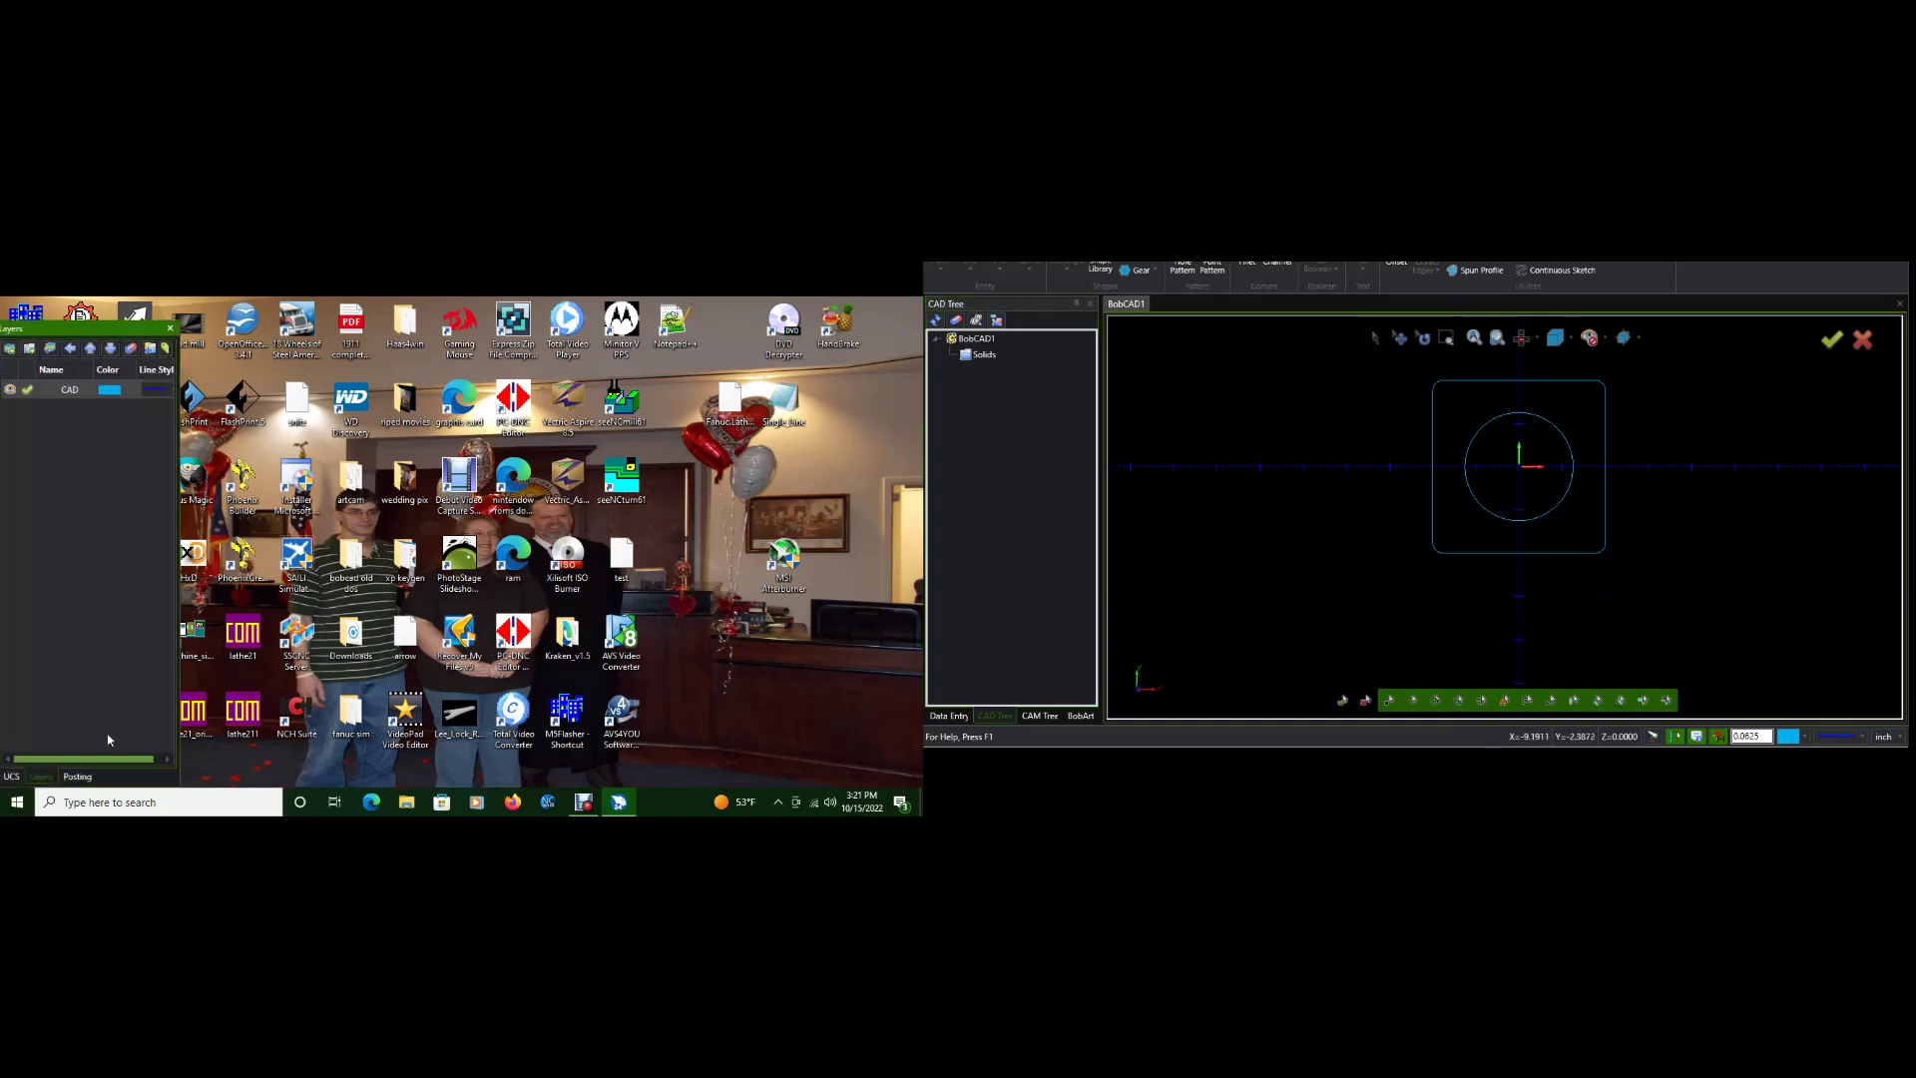
pyautogui.click(10, 350)
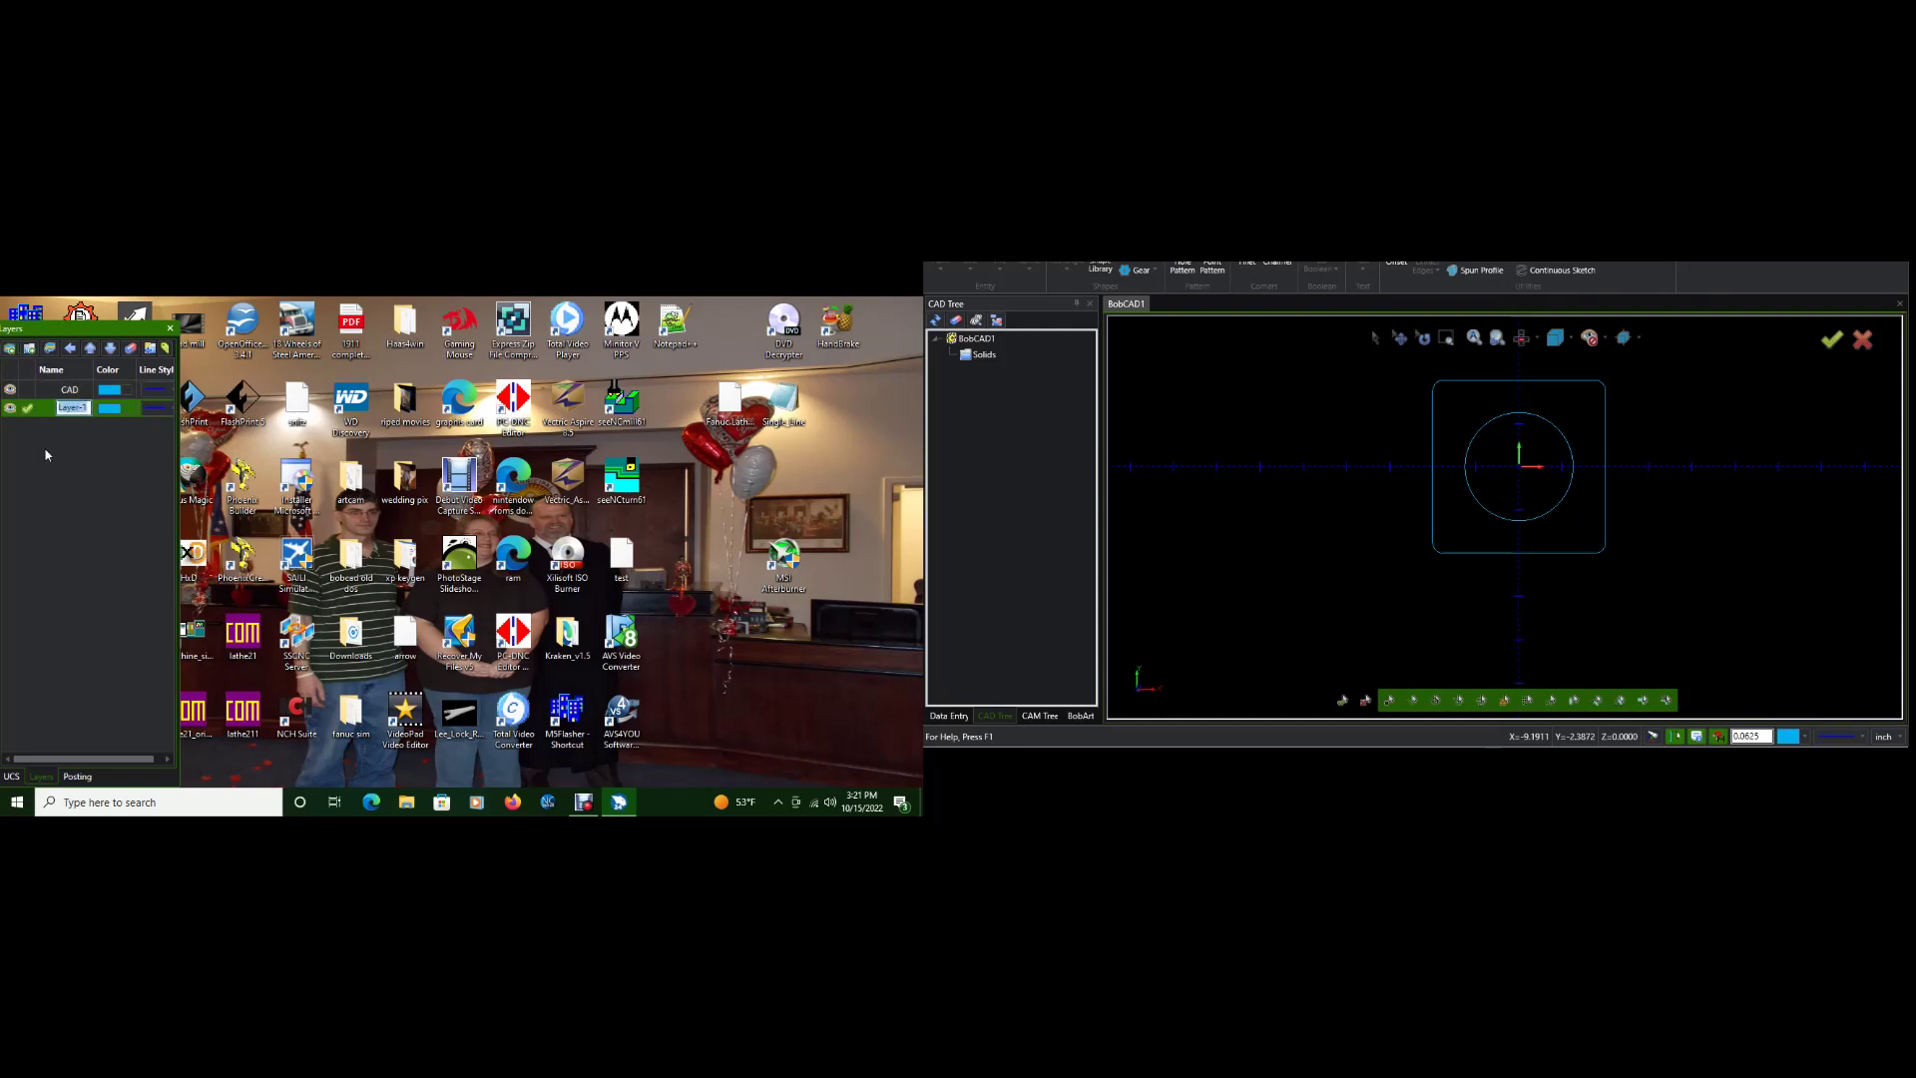
pyautogui.write('3d')
pyautogui.press('Return')
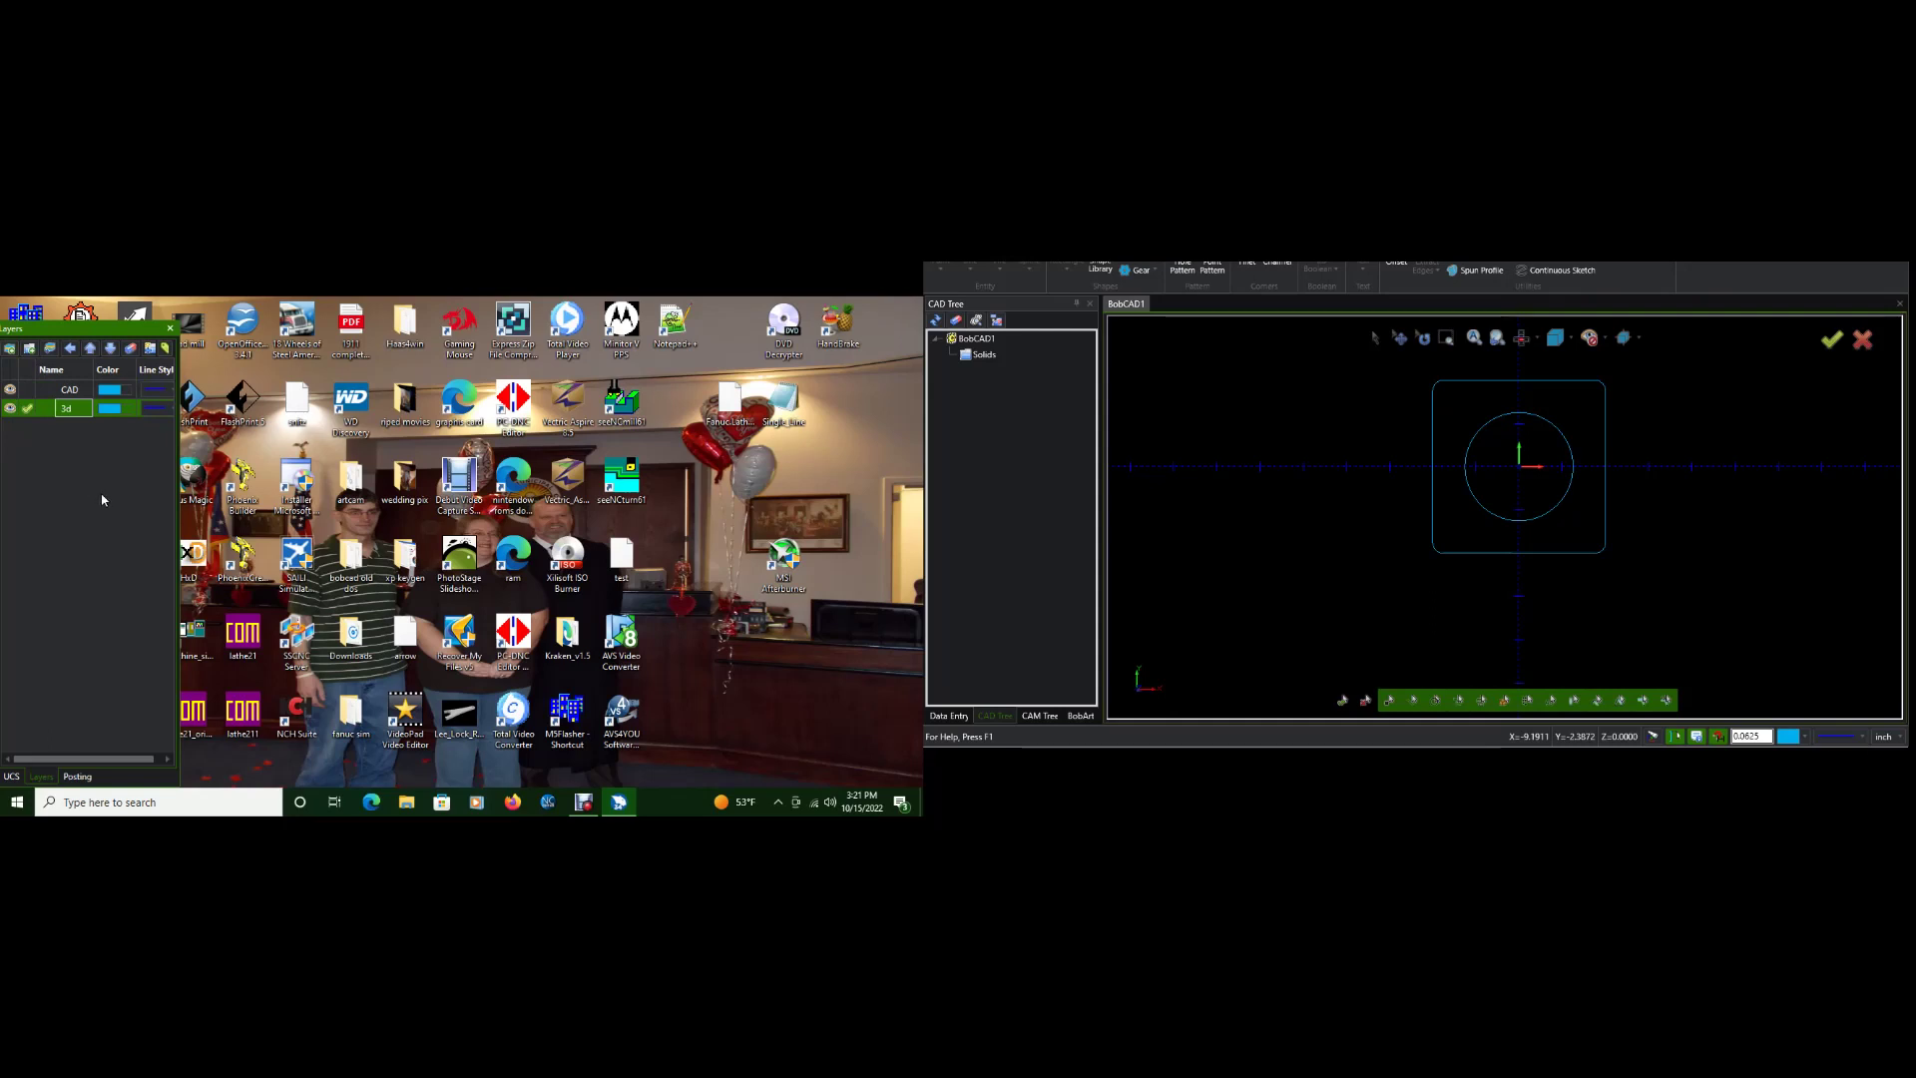
# - Extrude the rounded square into a capped solid, 0 in the positive direction and 0.5 inch in the other direction
pyautogui.click(1098, 252)
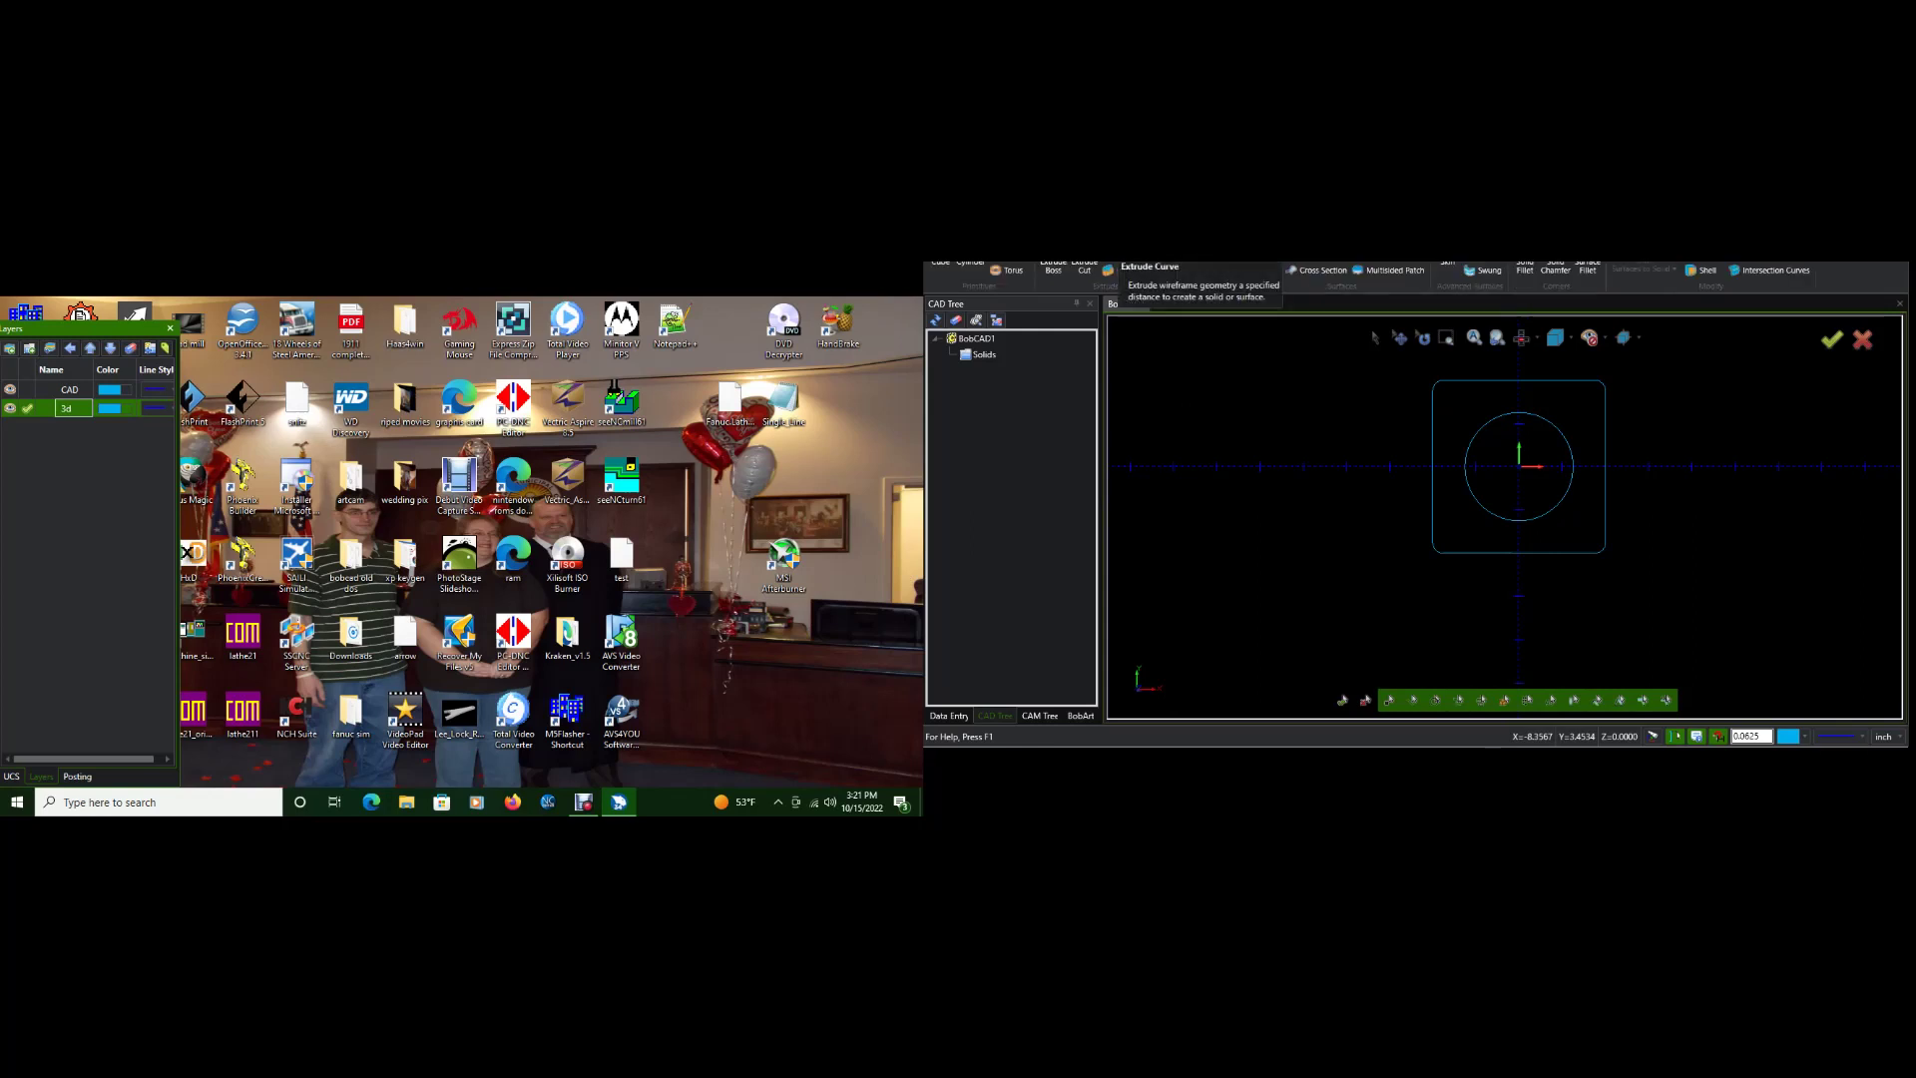
pyautogui.click(1115, 257)
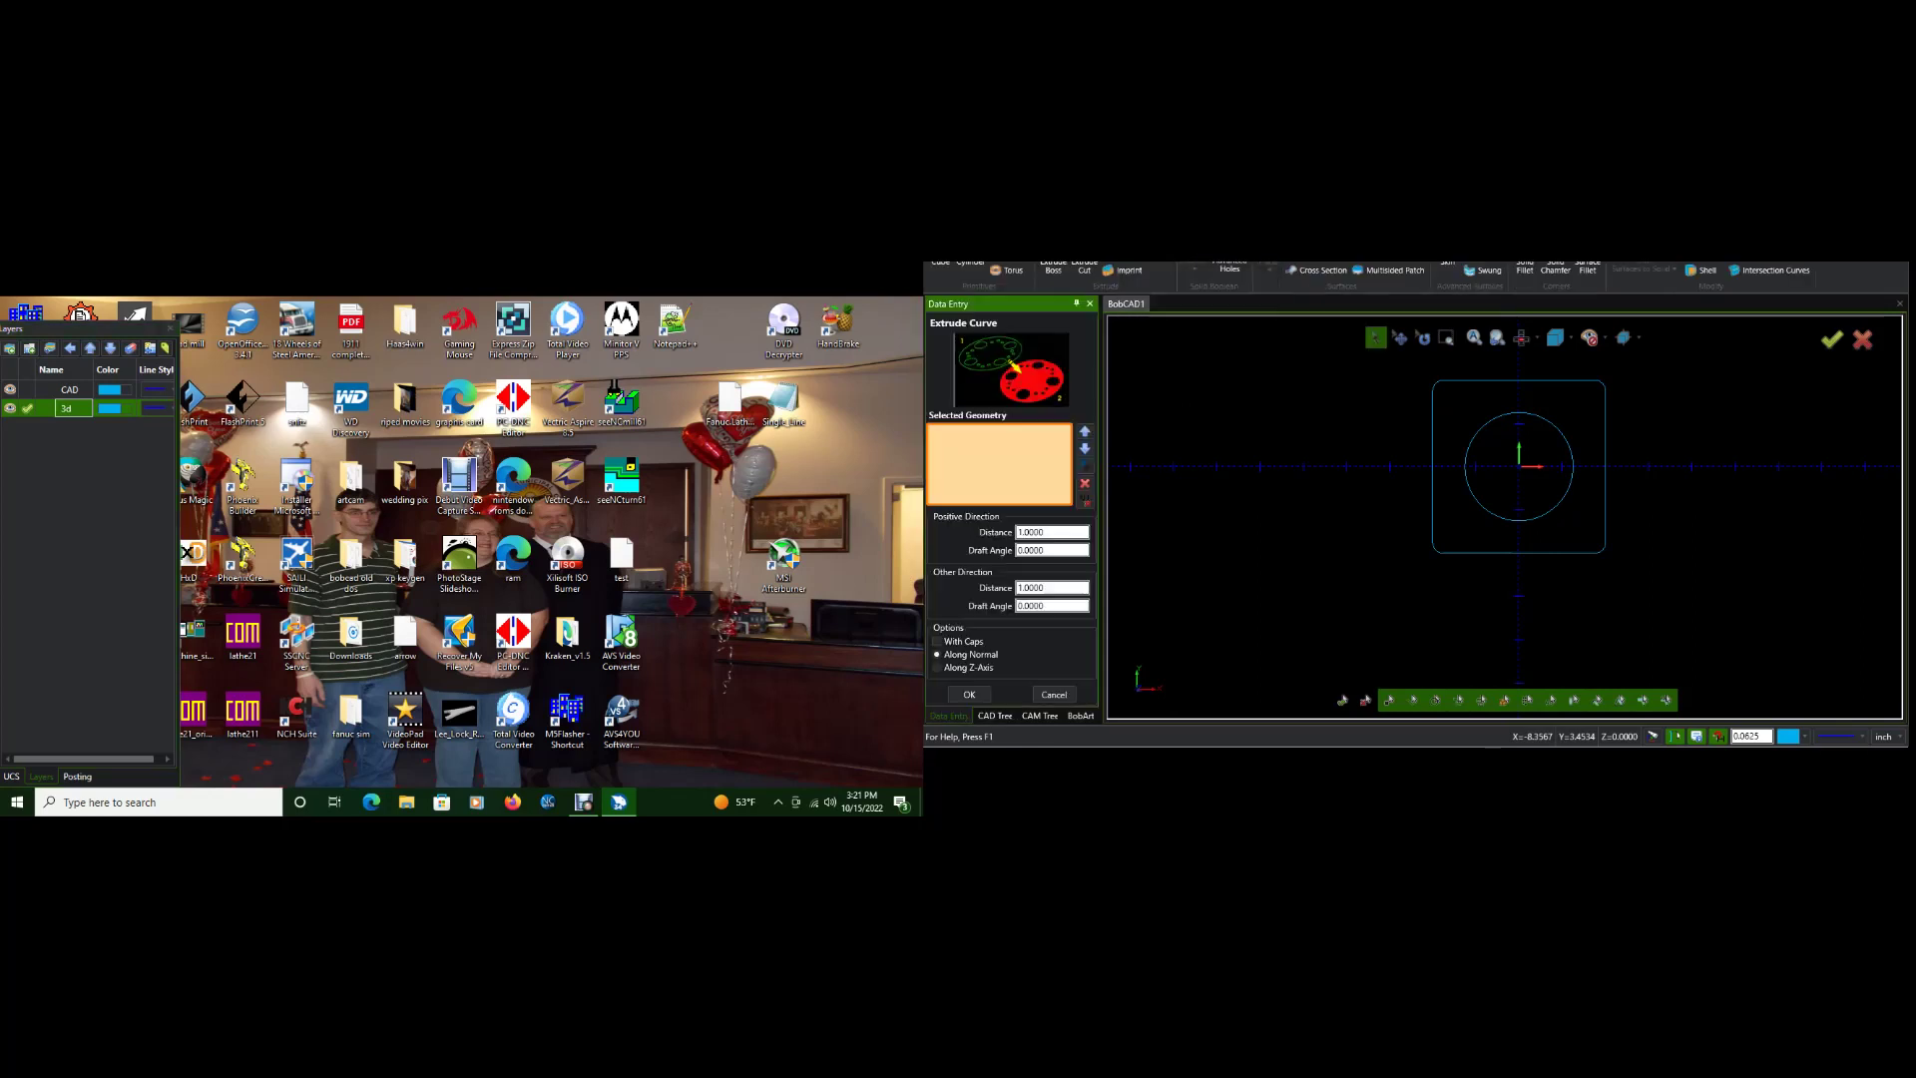
pyautogui.click(1437, 419)
pyautogui.doubleClick(1033, 528)
pyautogui.write('0.0')
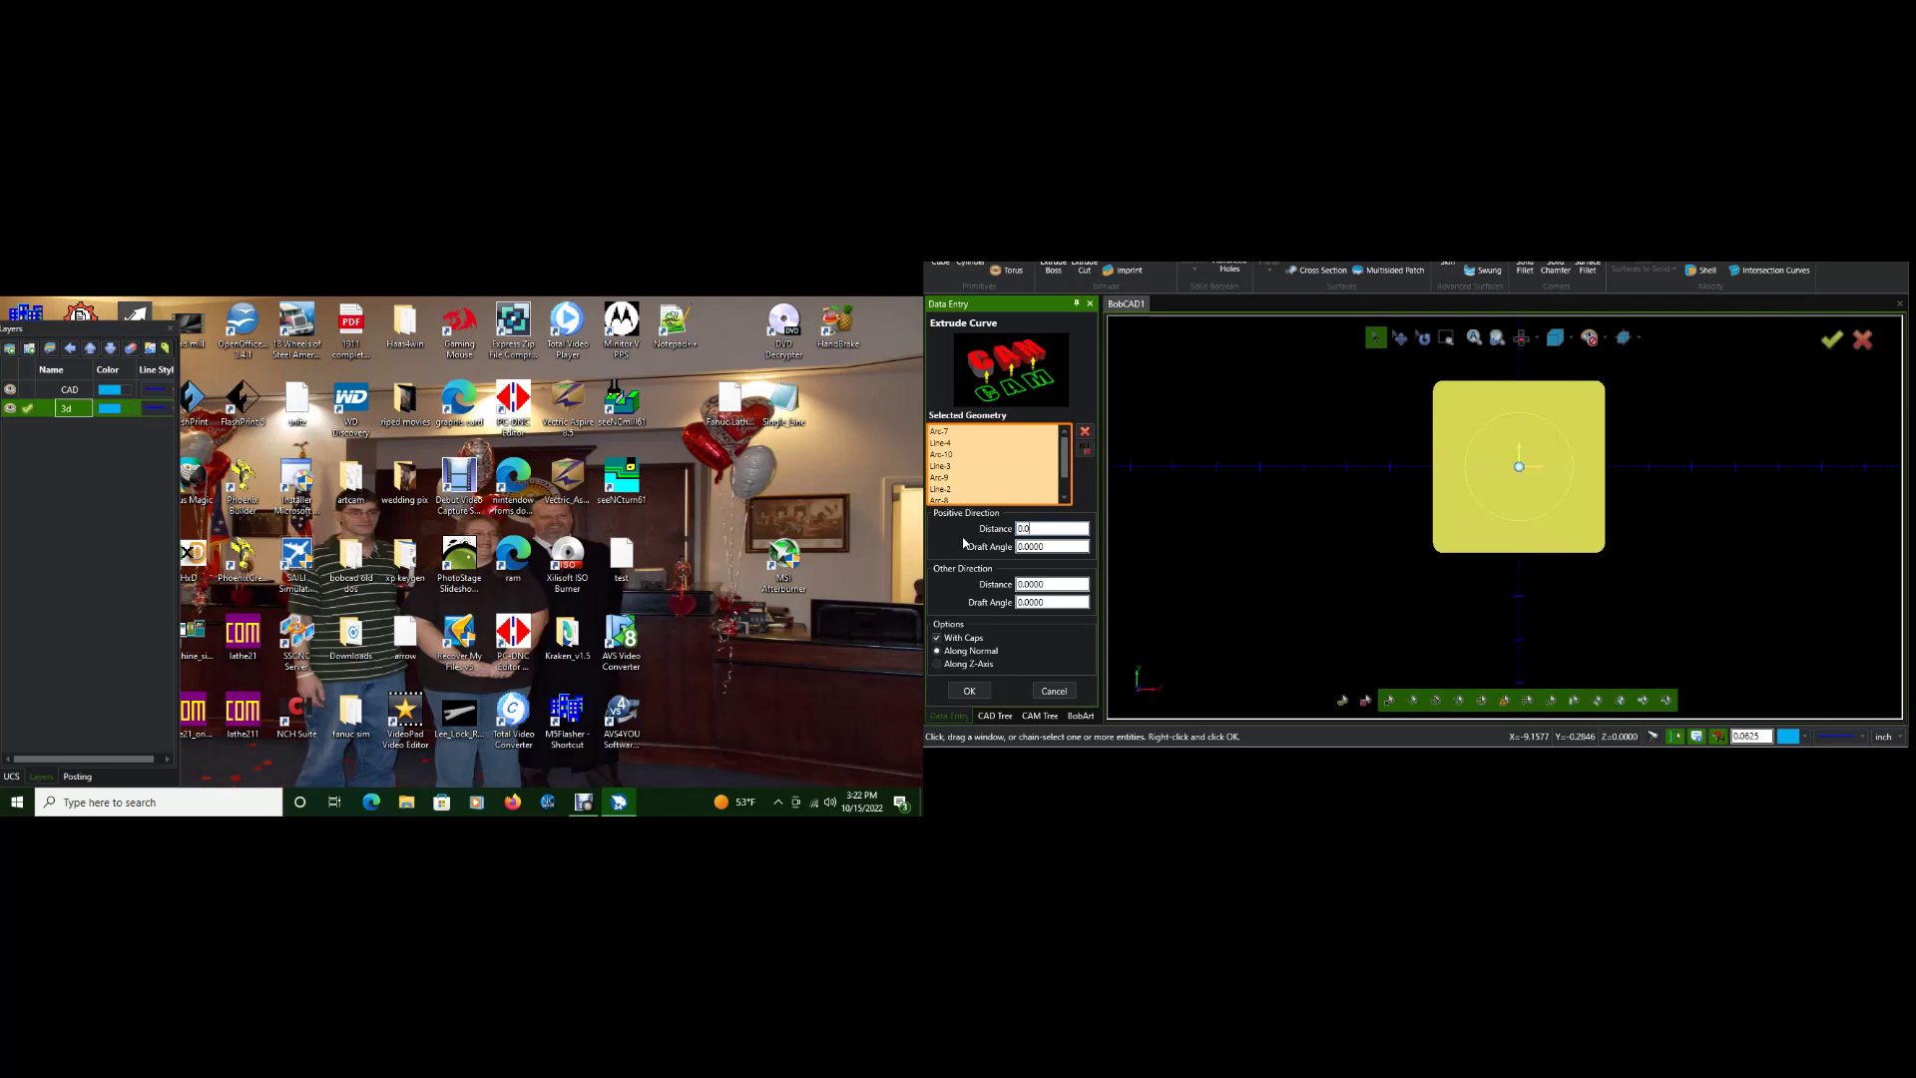
pyautogui.doubleClick(1073, 584)
pyautogui.write('.5')
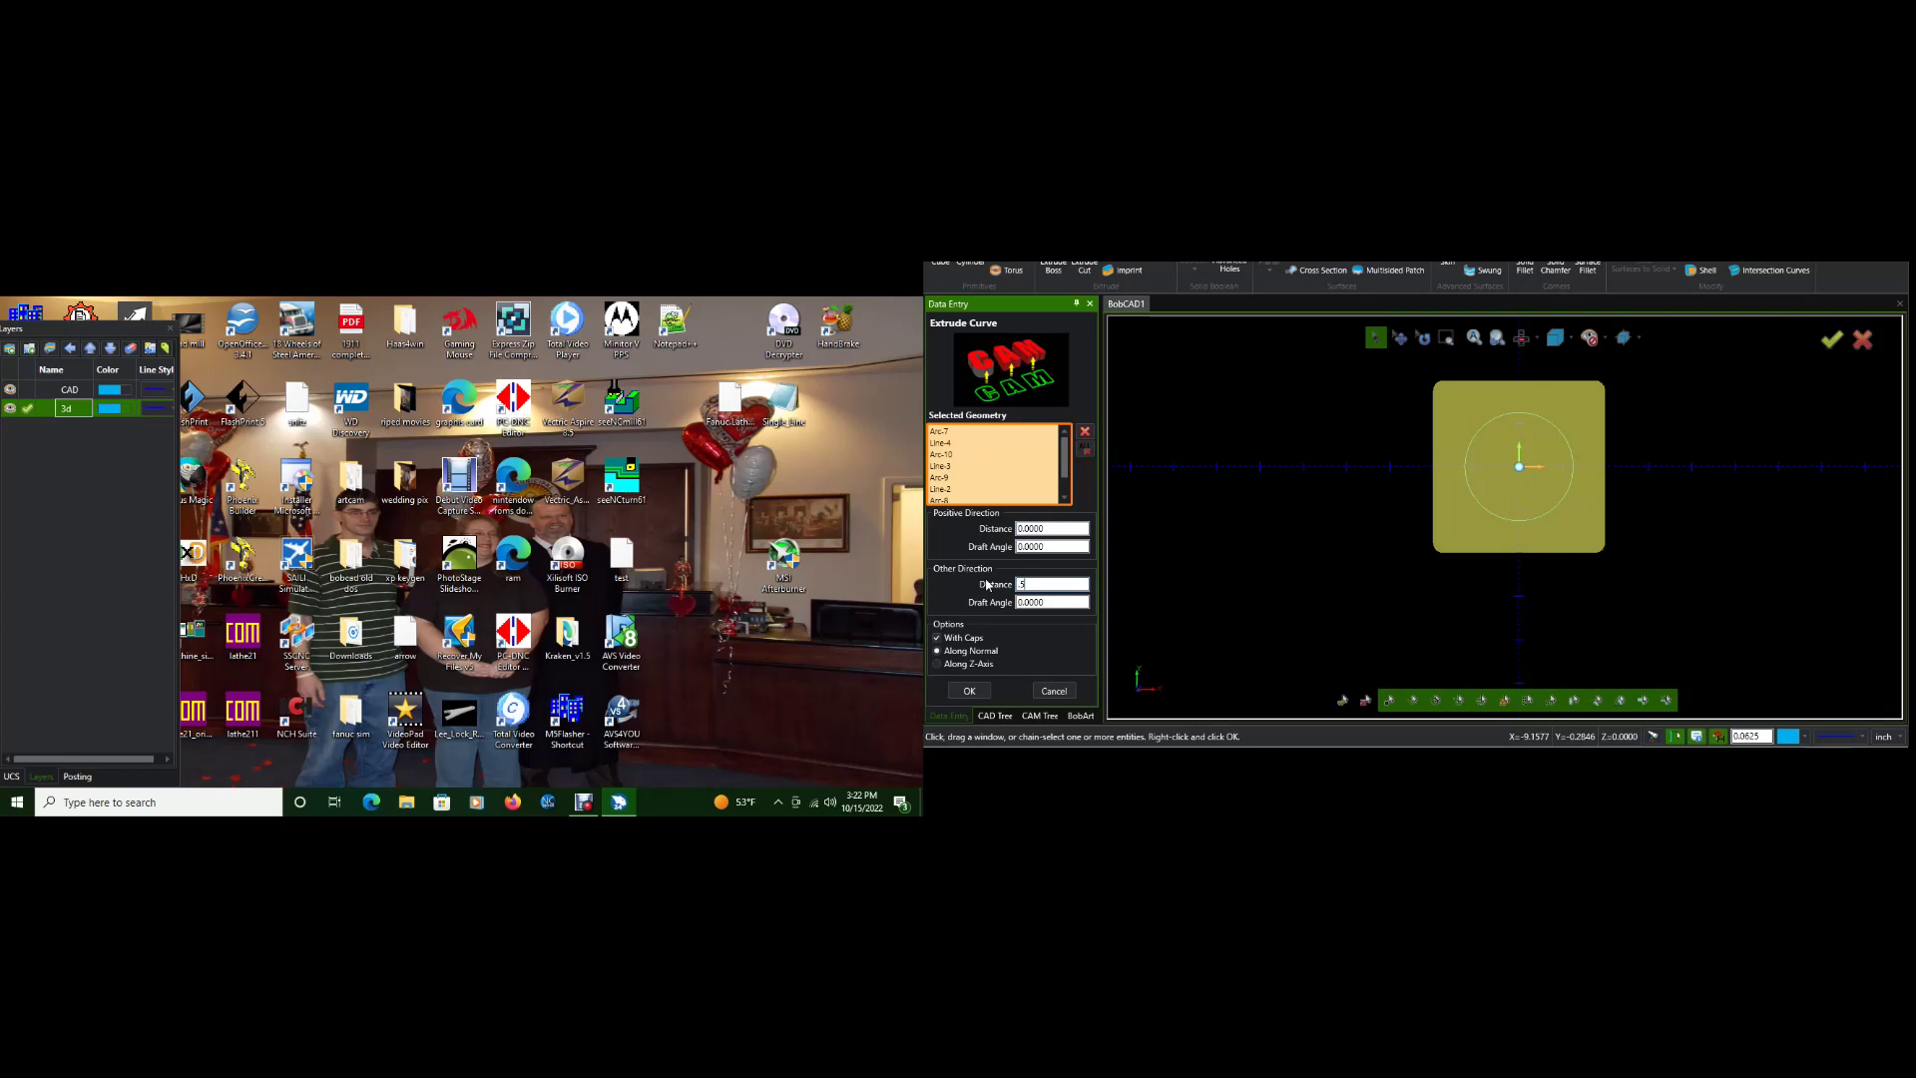
pyautogui.click(970, 691)
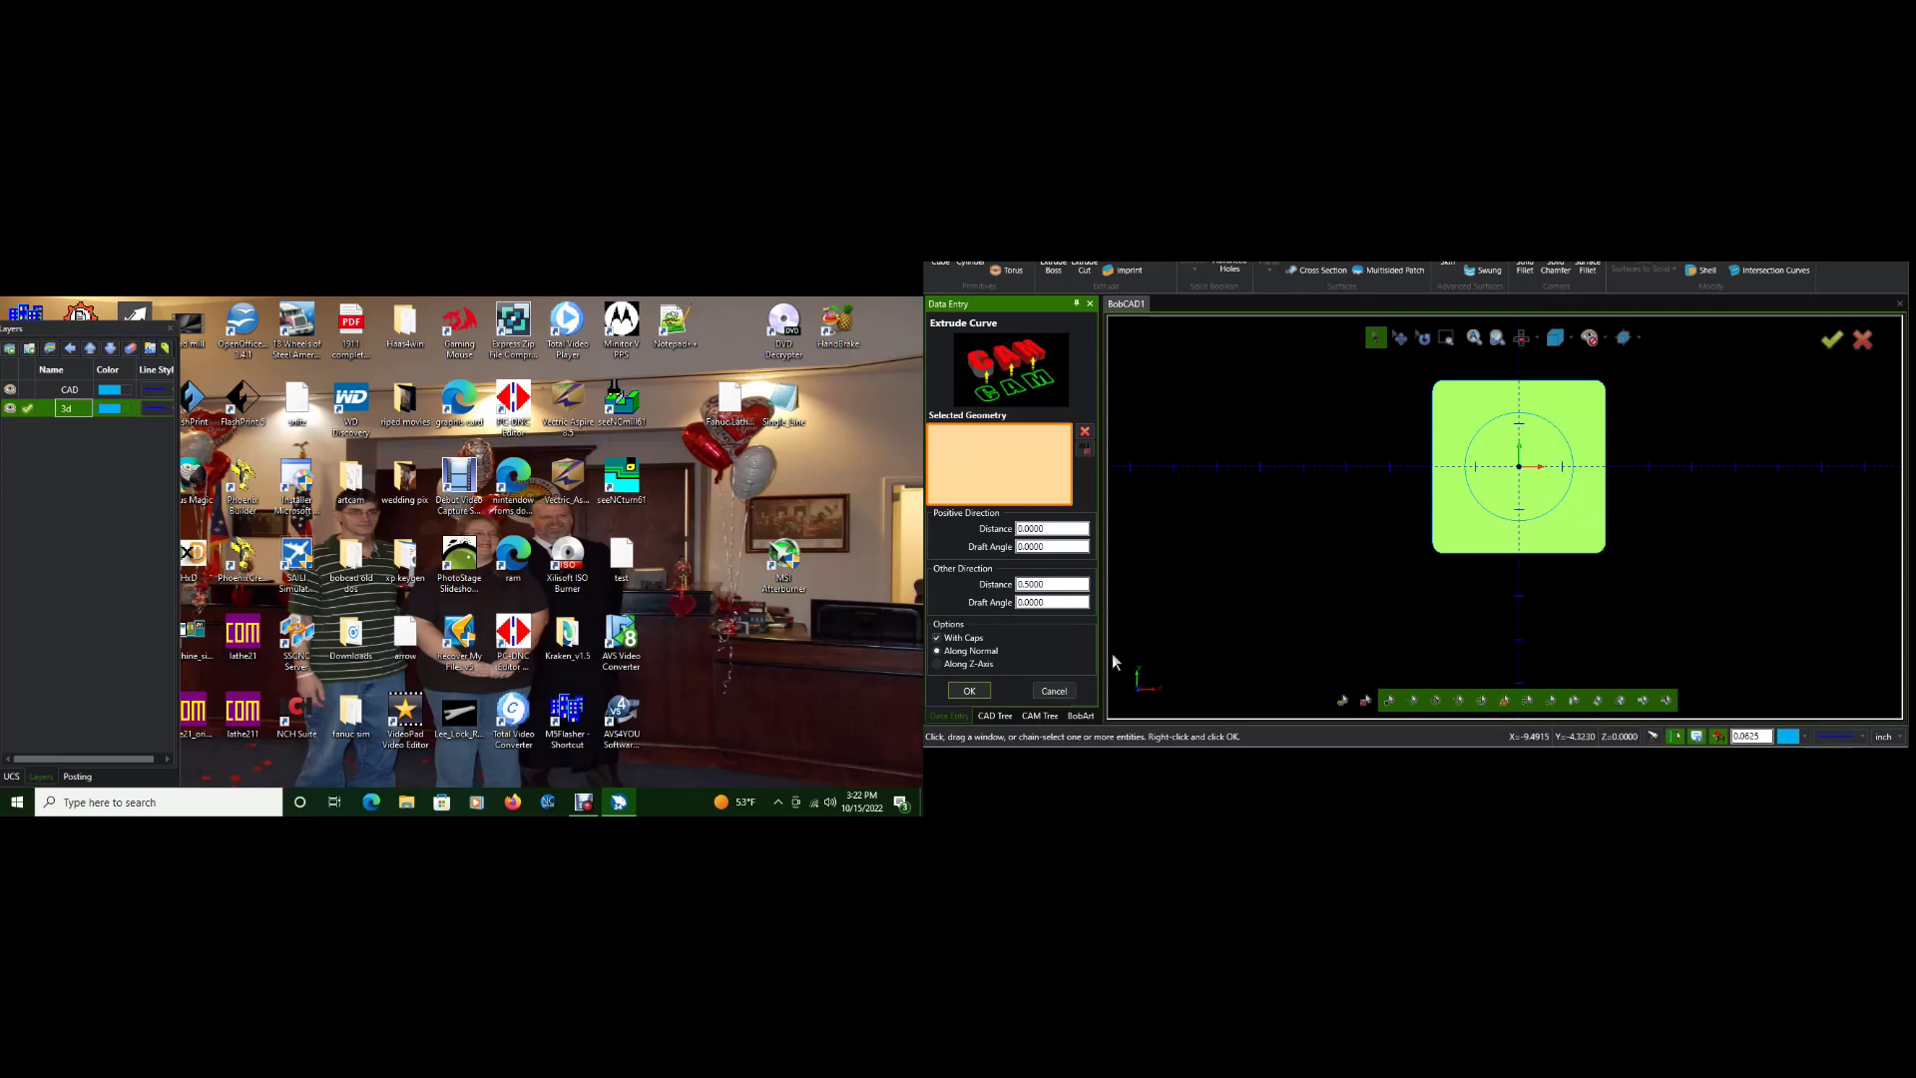
pyautogui.click(1054, 691)
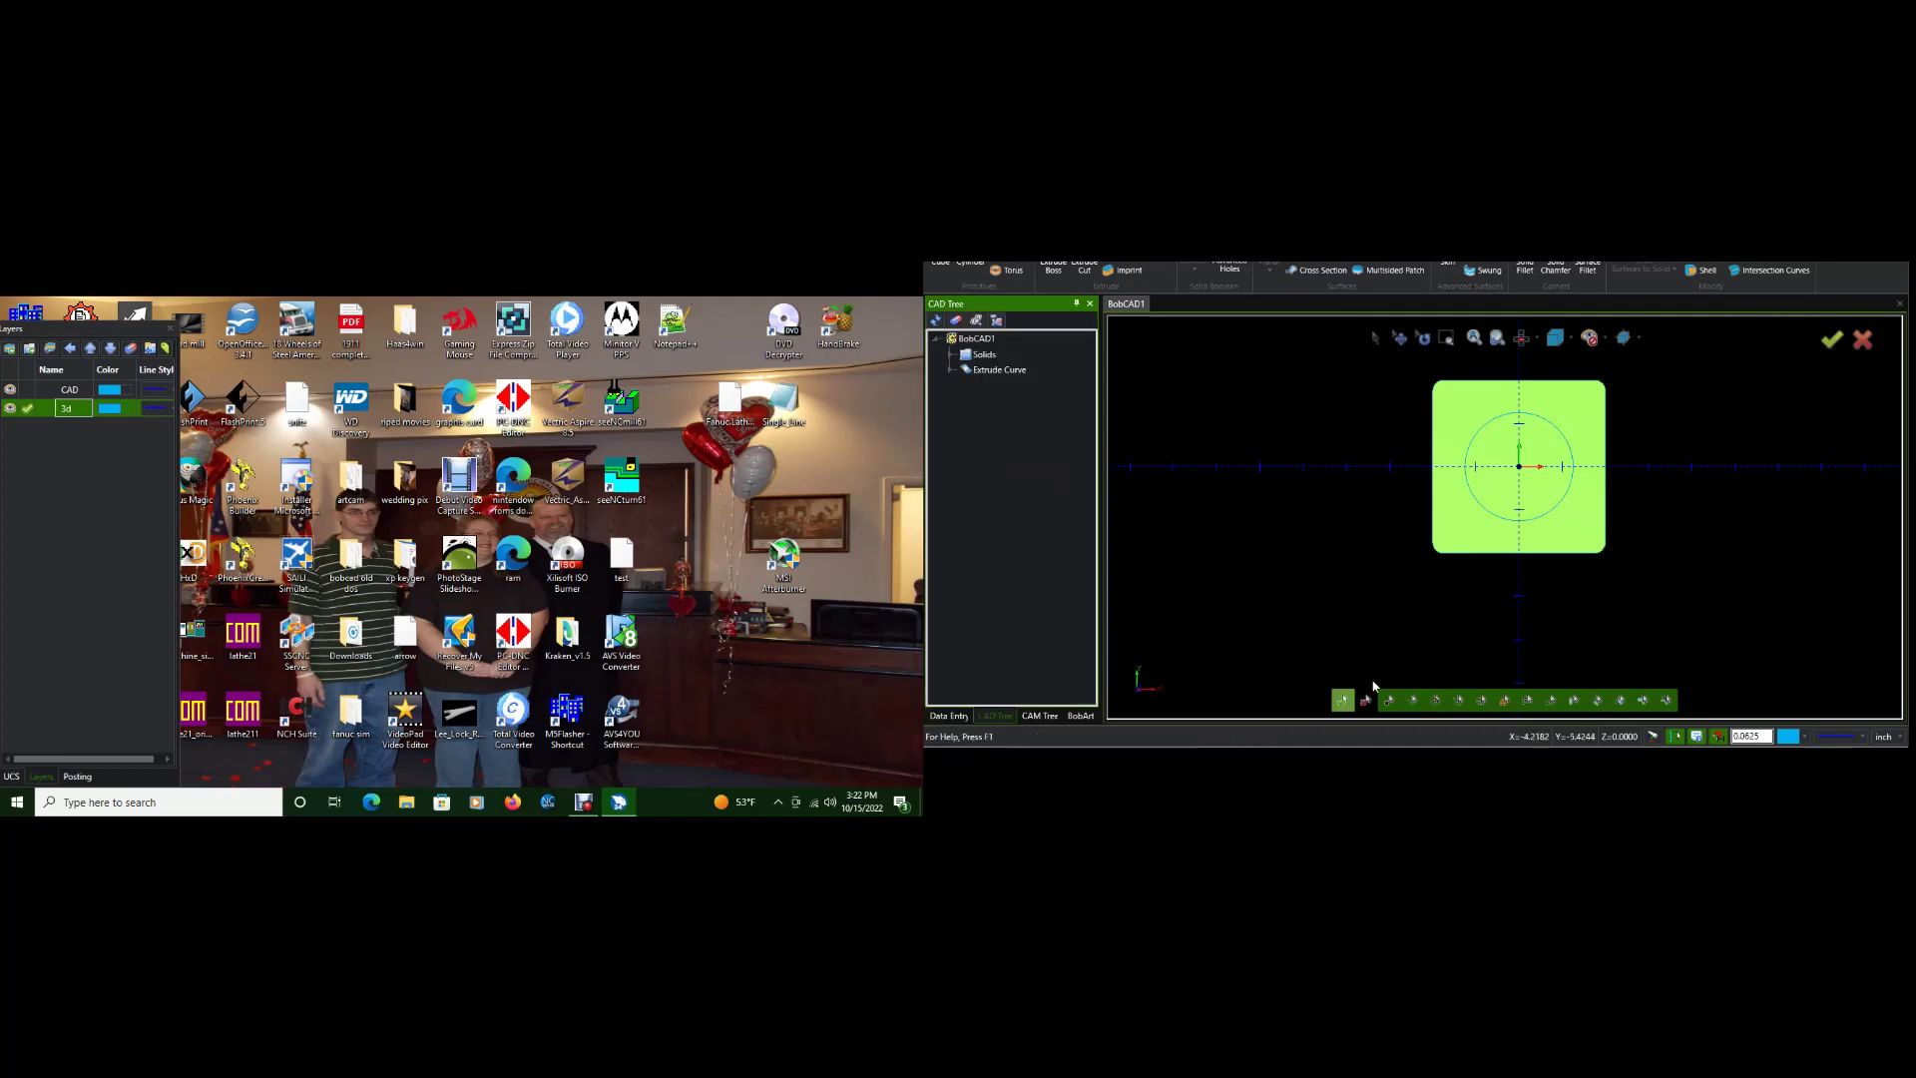
# - Extrude-cut the circle into the plate, 0 in the positive direction and 0.2 inch in the other direction
pyautogui.moveTo(1480, 590)
pyautogui.mouseDown(button='middle')
pyautogui.moveTo(1503, 531)
pyautogui.moveTo(1487, 582)
pyautogui.moveTo(1514, 537)
pyautogui.moveTo(1536, 539)
pyautogui.moveTo(1493, 559)
pyautogui.mouseUp(button='middle')
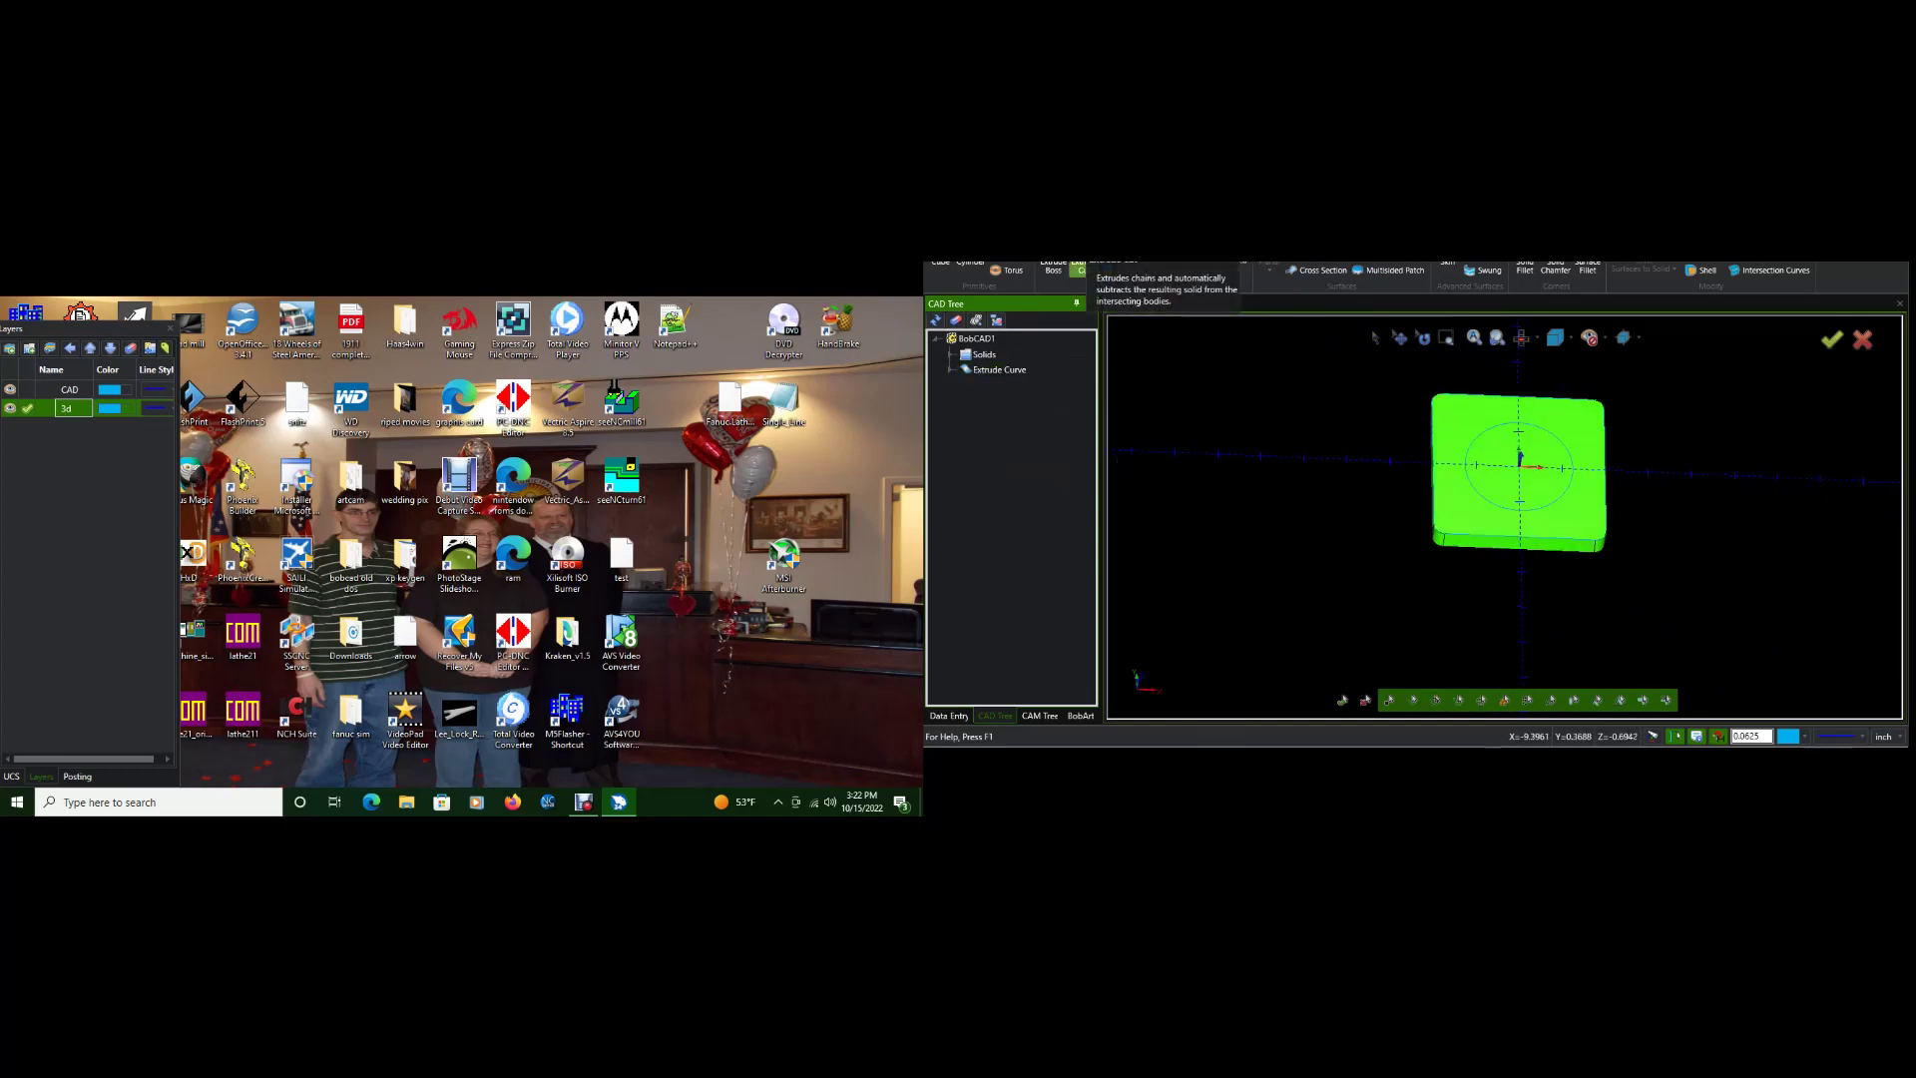
pyautogui.click(1081, 267)
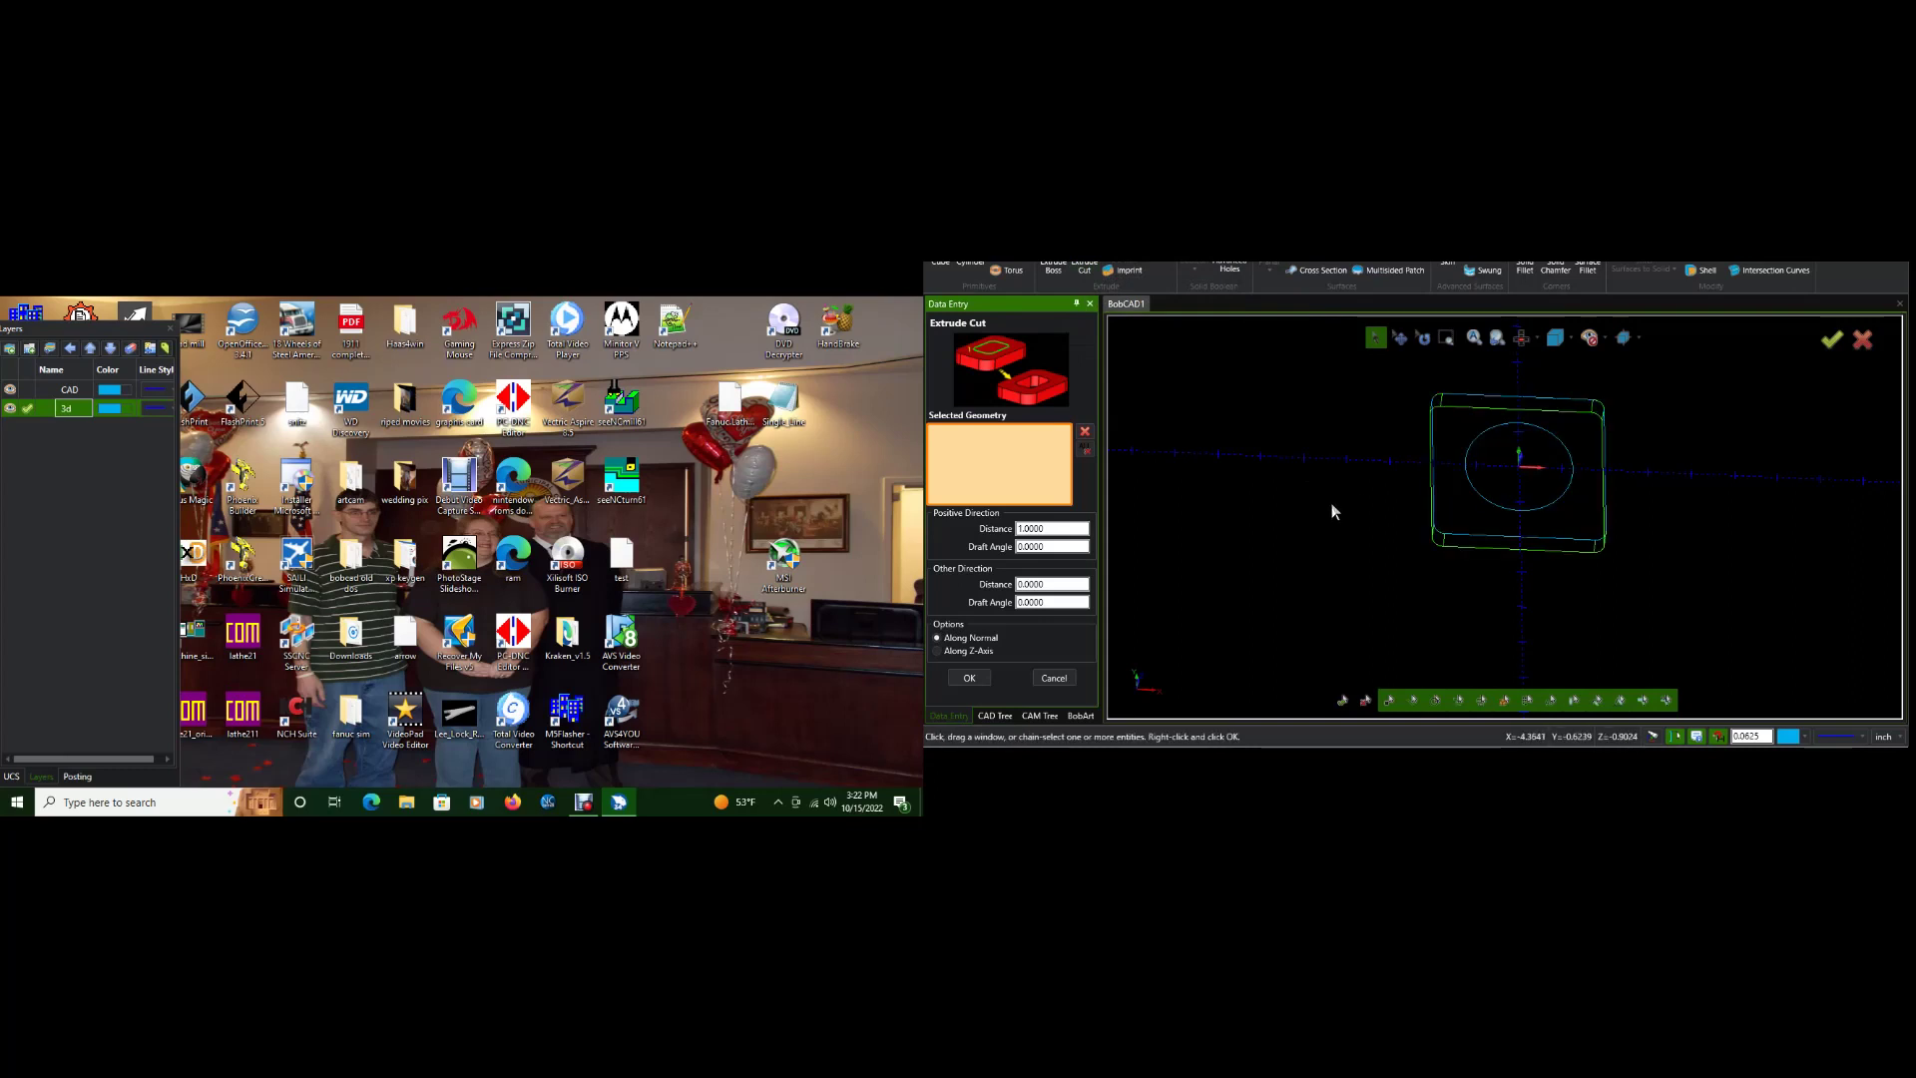
pyautogui.click(1470, 454)
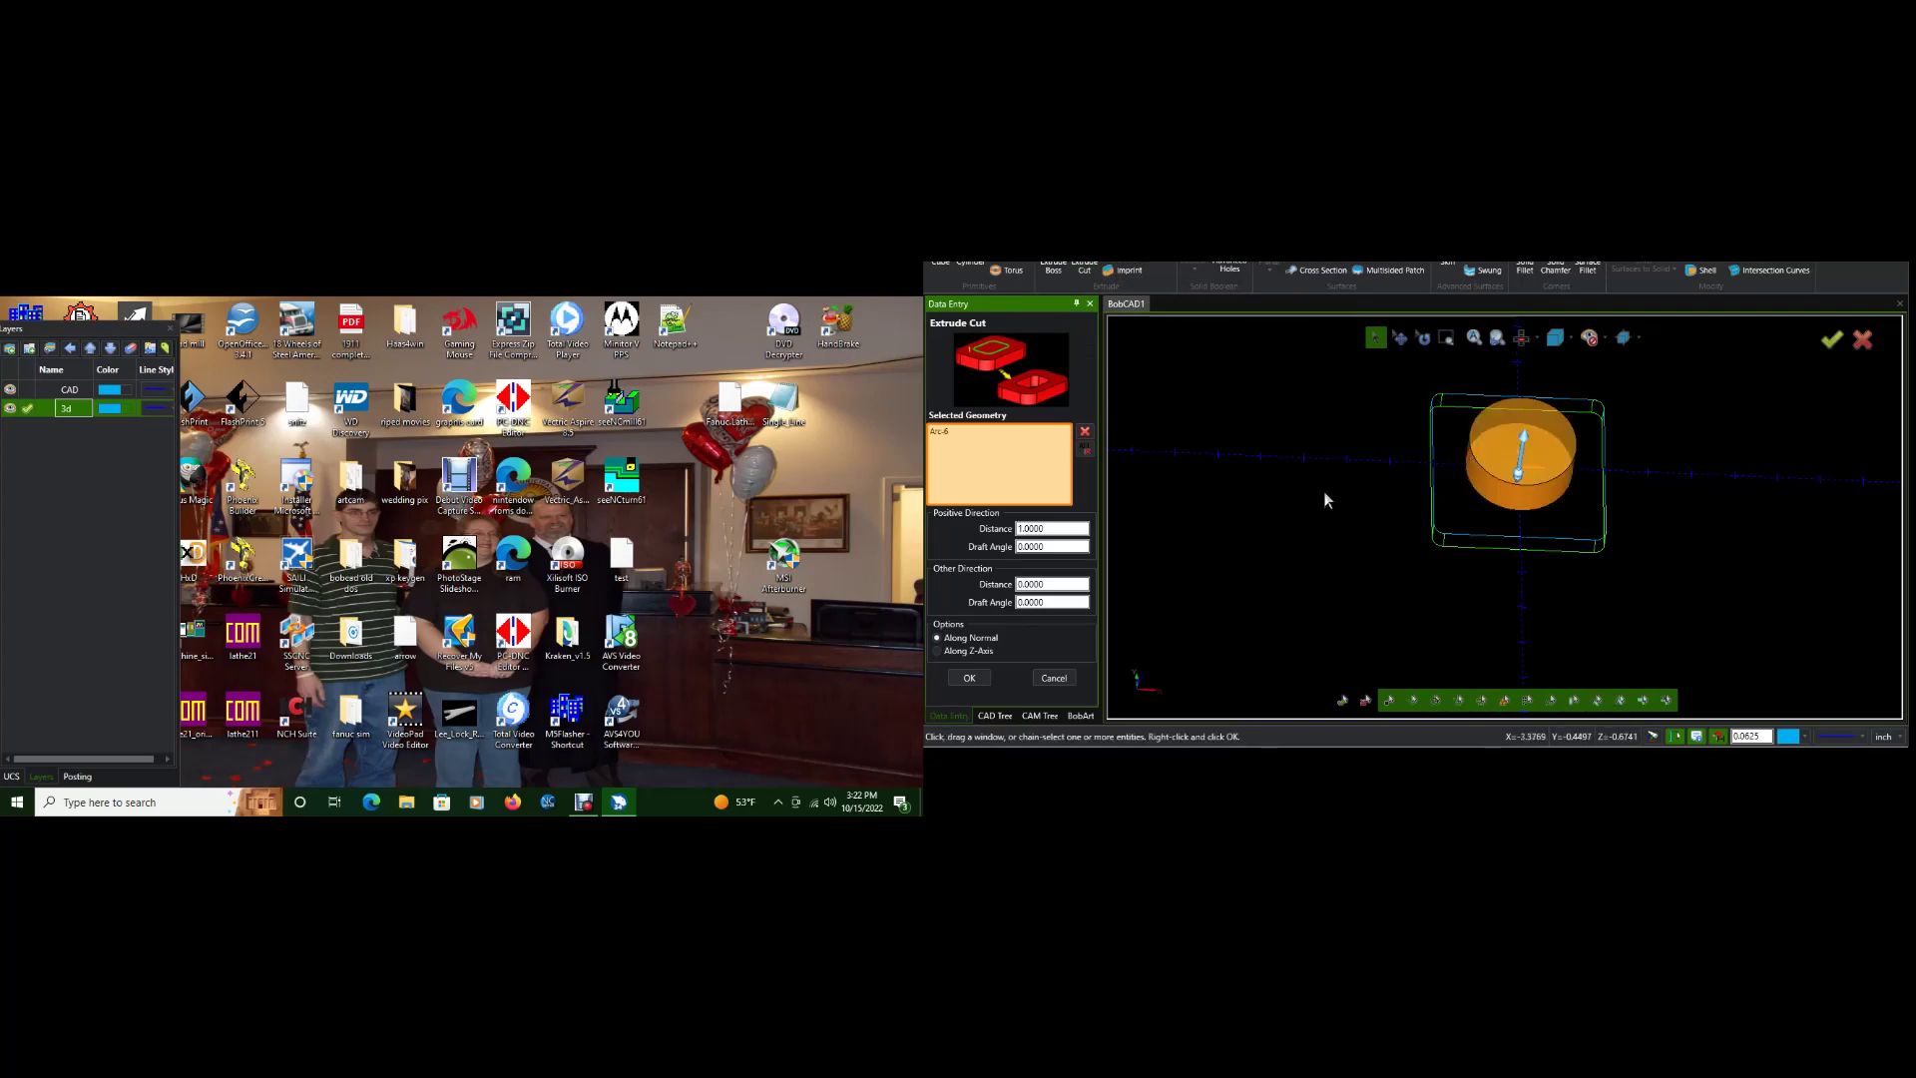
pyautogui.moveTo(1058, 529); pyautogui.dragTo(973, 529)
pyautogui.write('0')
pyautogui.moveTo(1070, 583); pyautogui.dragTo(979, 587)
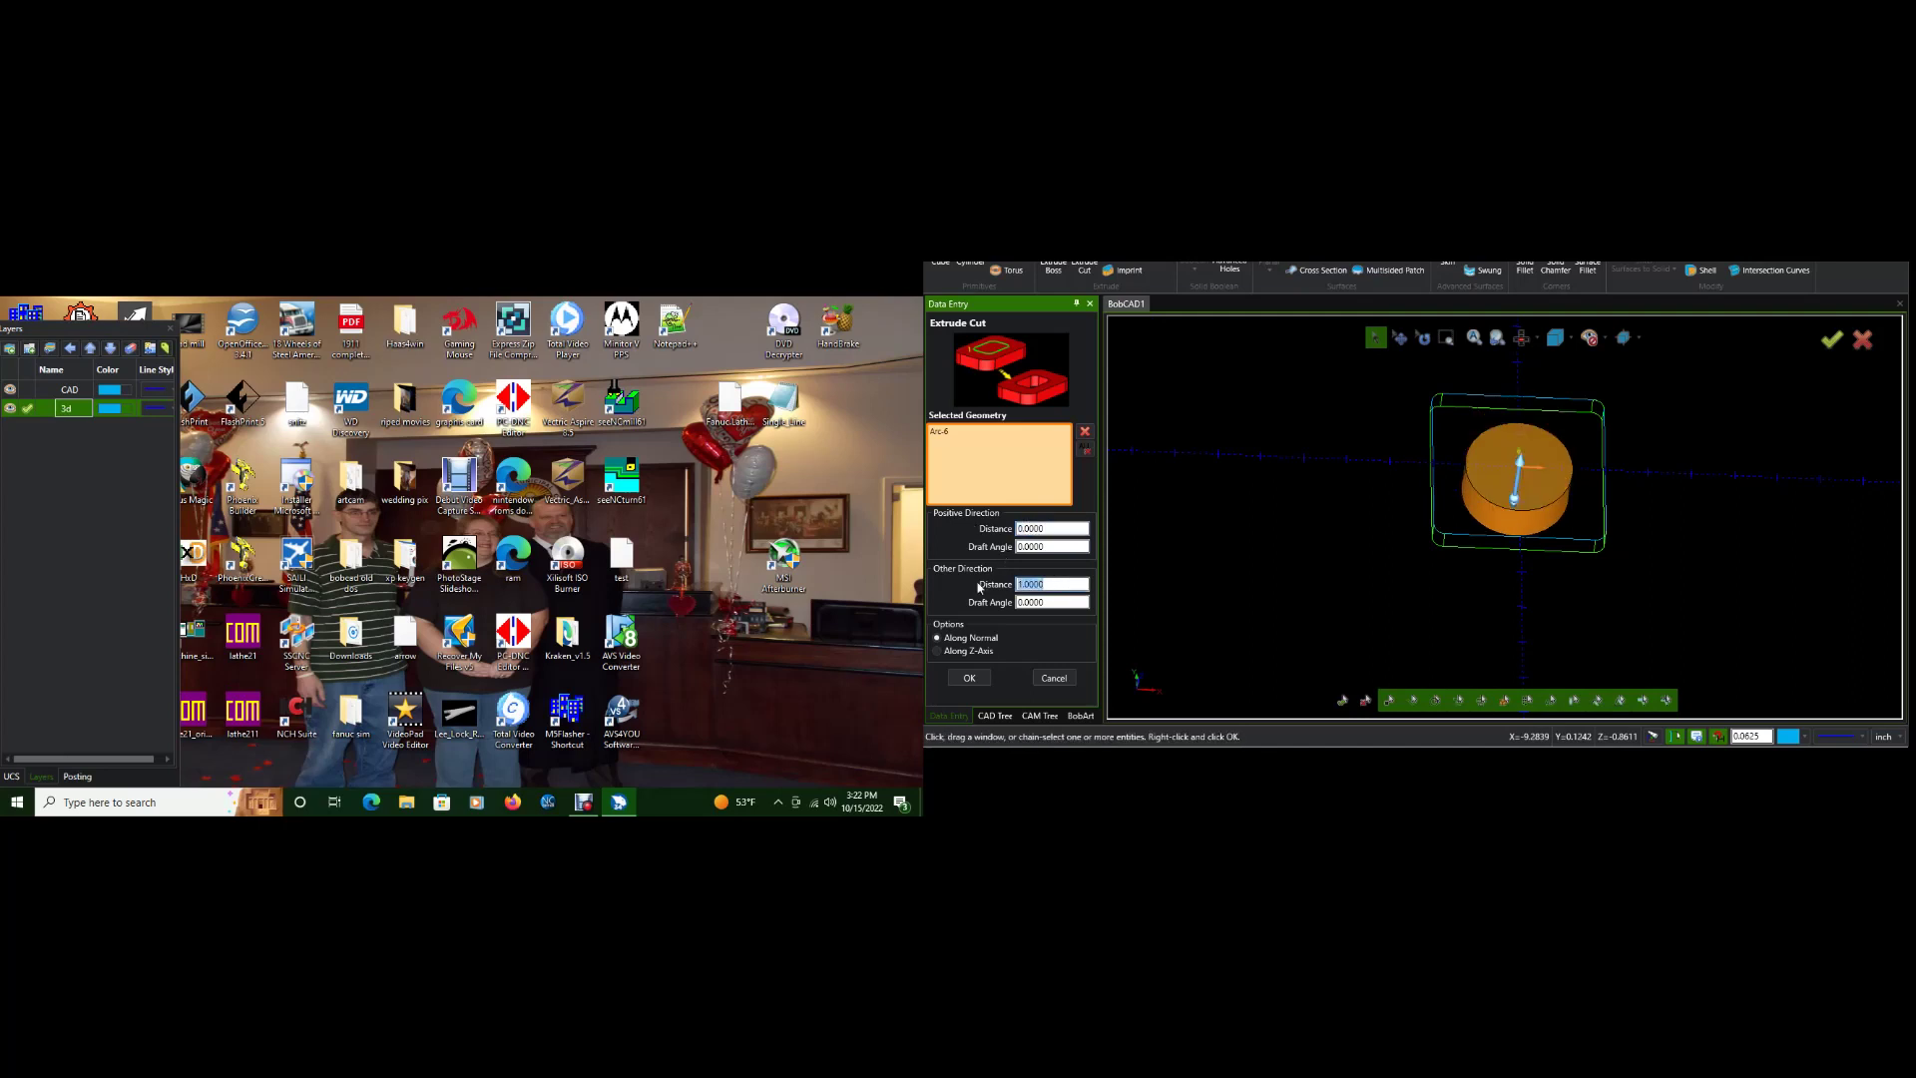
pyautogui.write('0.2')
pyautogui.click(973, 677)
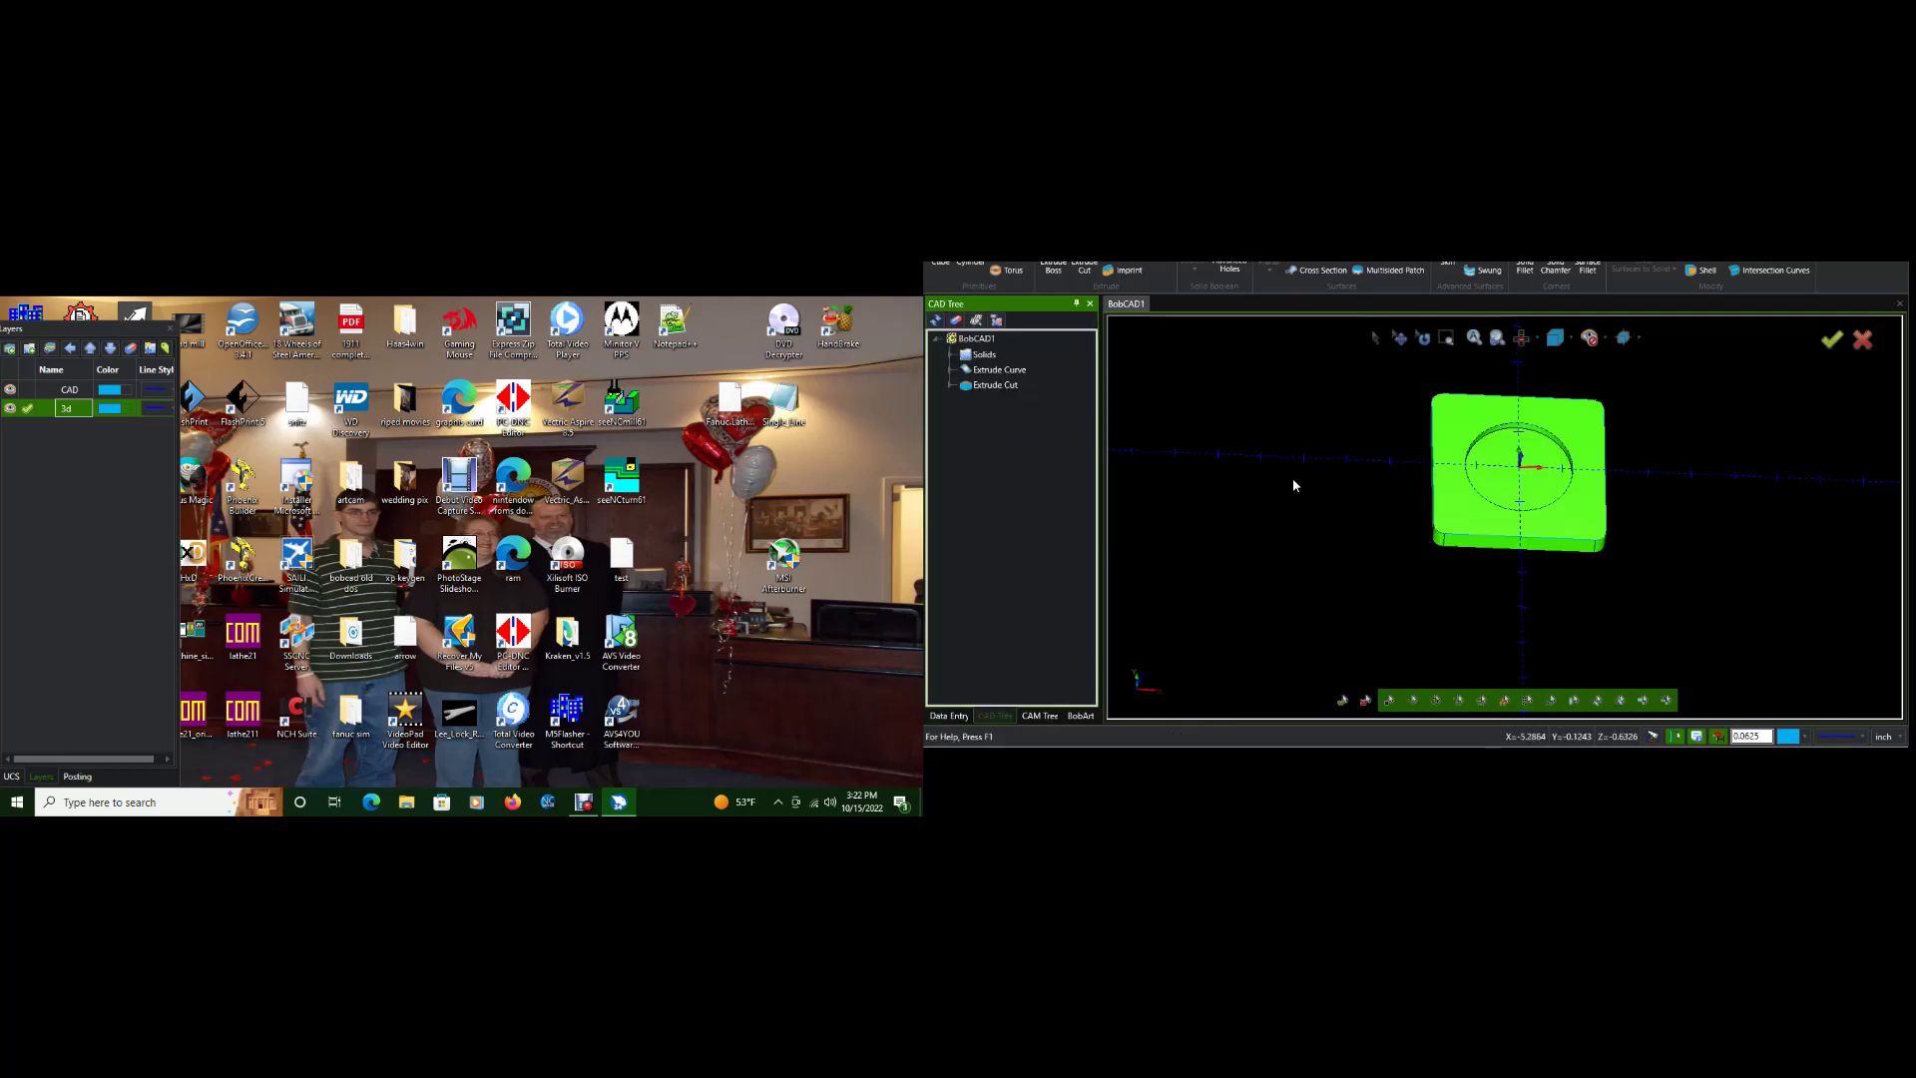
# - Create a milling job with the system default template and assign the pocketed plate solid as its workpiece
pyautogui.moveTo(1574, 557)
pyautogui.mouseDown(button='middle')
pyautogui.moveTo(1523, 539)
pyautogui.moveTo(1548, 530)
pyautogui.moveTo(1588, 568)
pyautogui.mouseUp(button='middle')
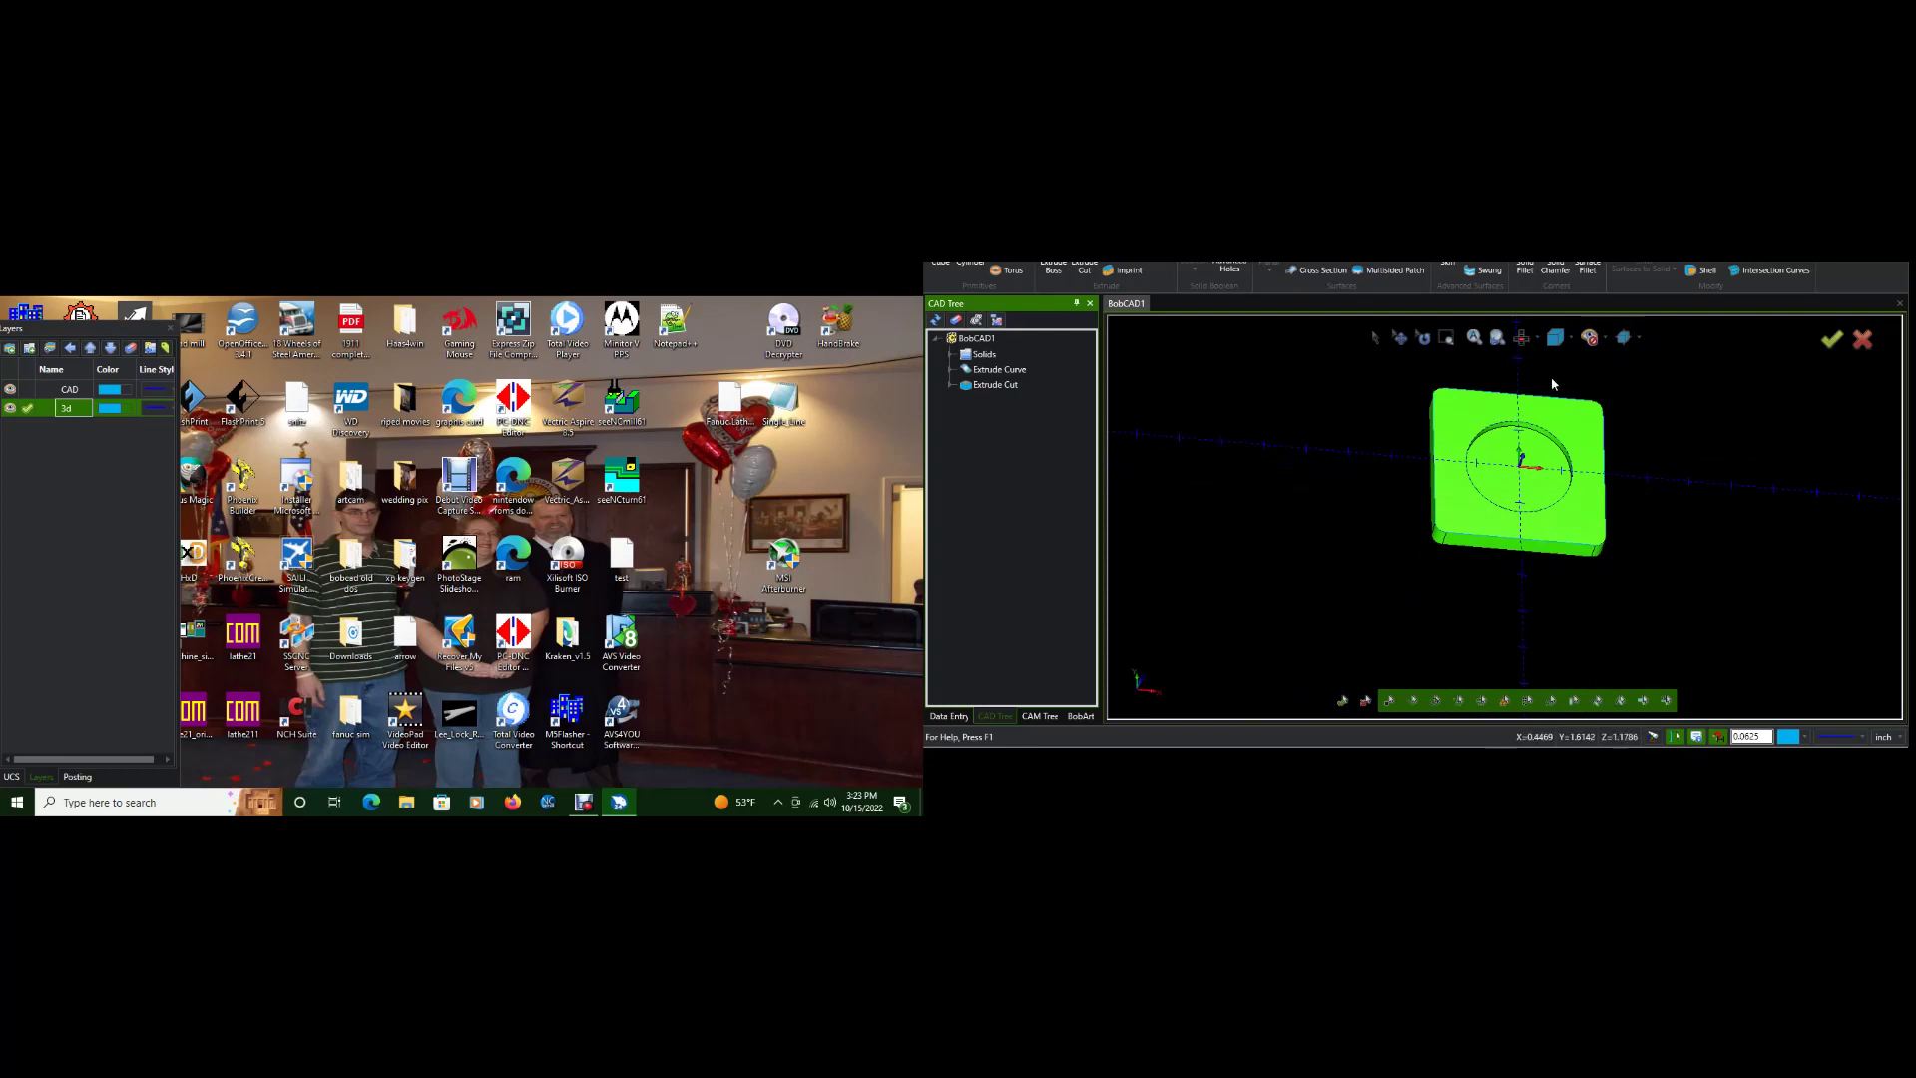
pyautogui.click(1192, 257)
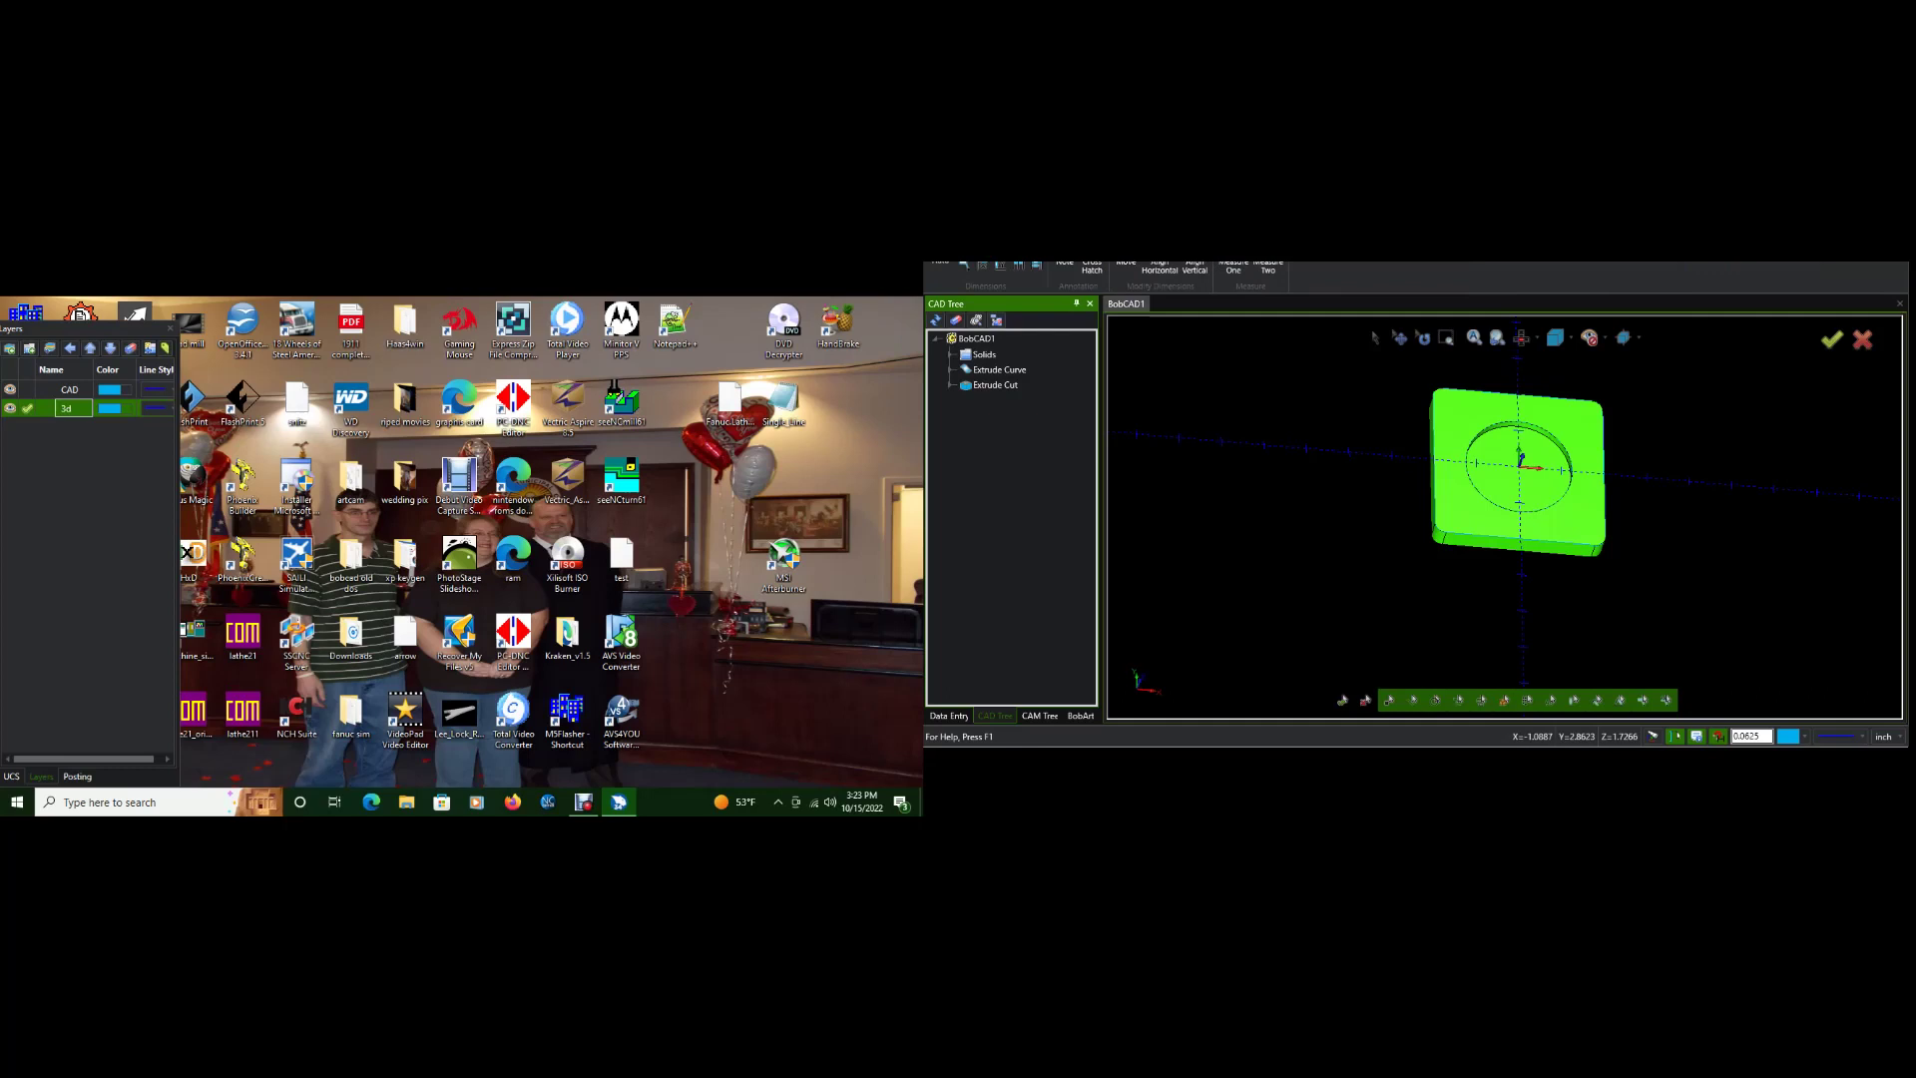
pyautogui.click(1040, 716)
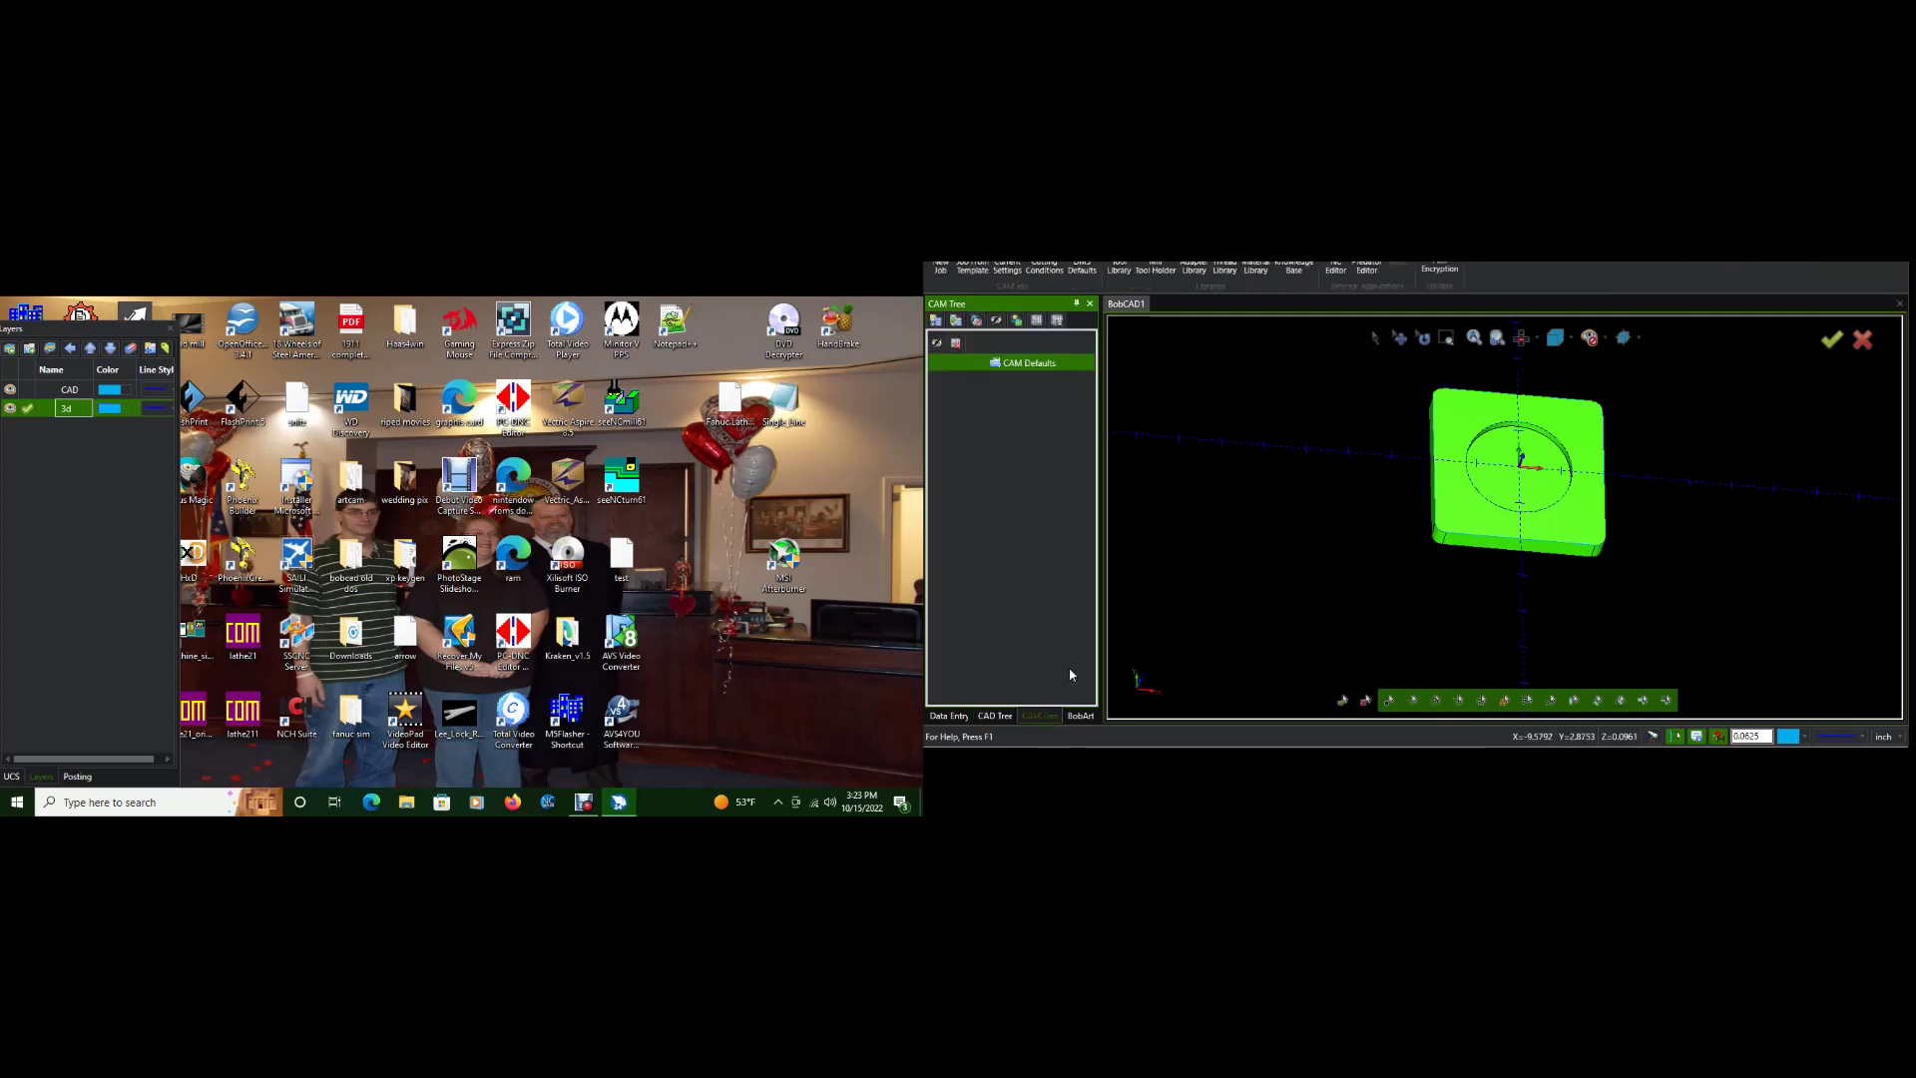
pyautogui.click(937, 320)
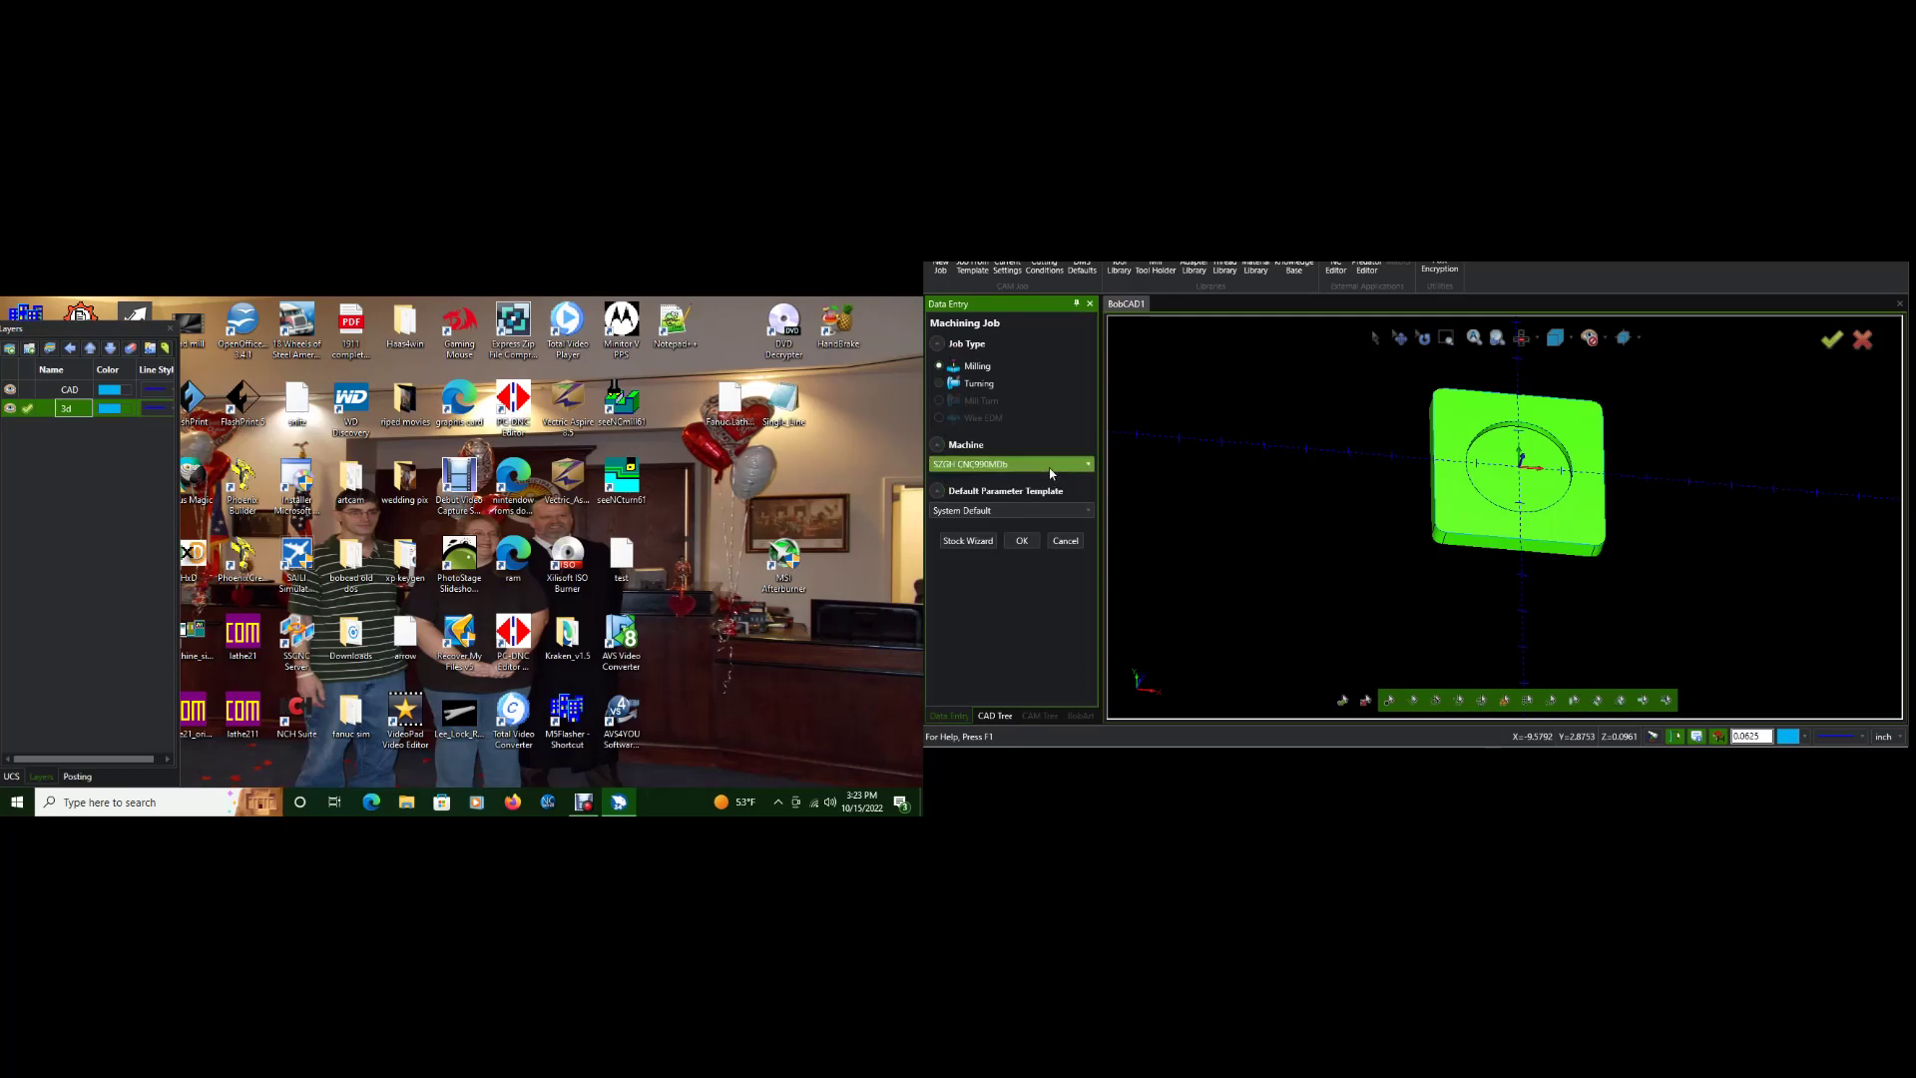
pyautogui.click(968, 541)
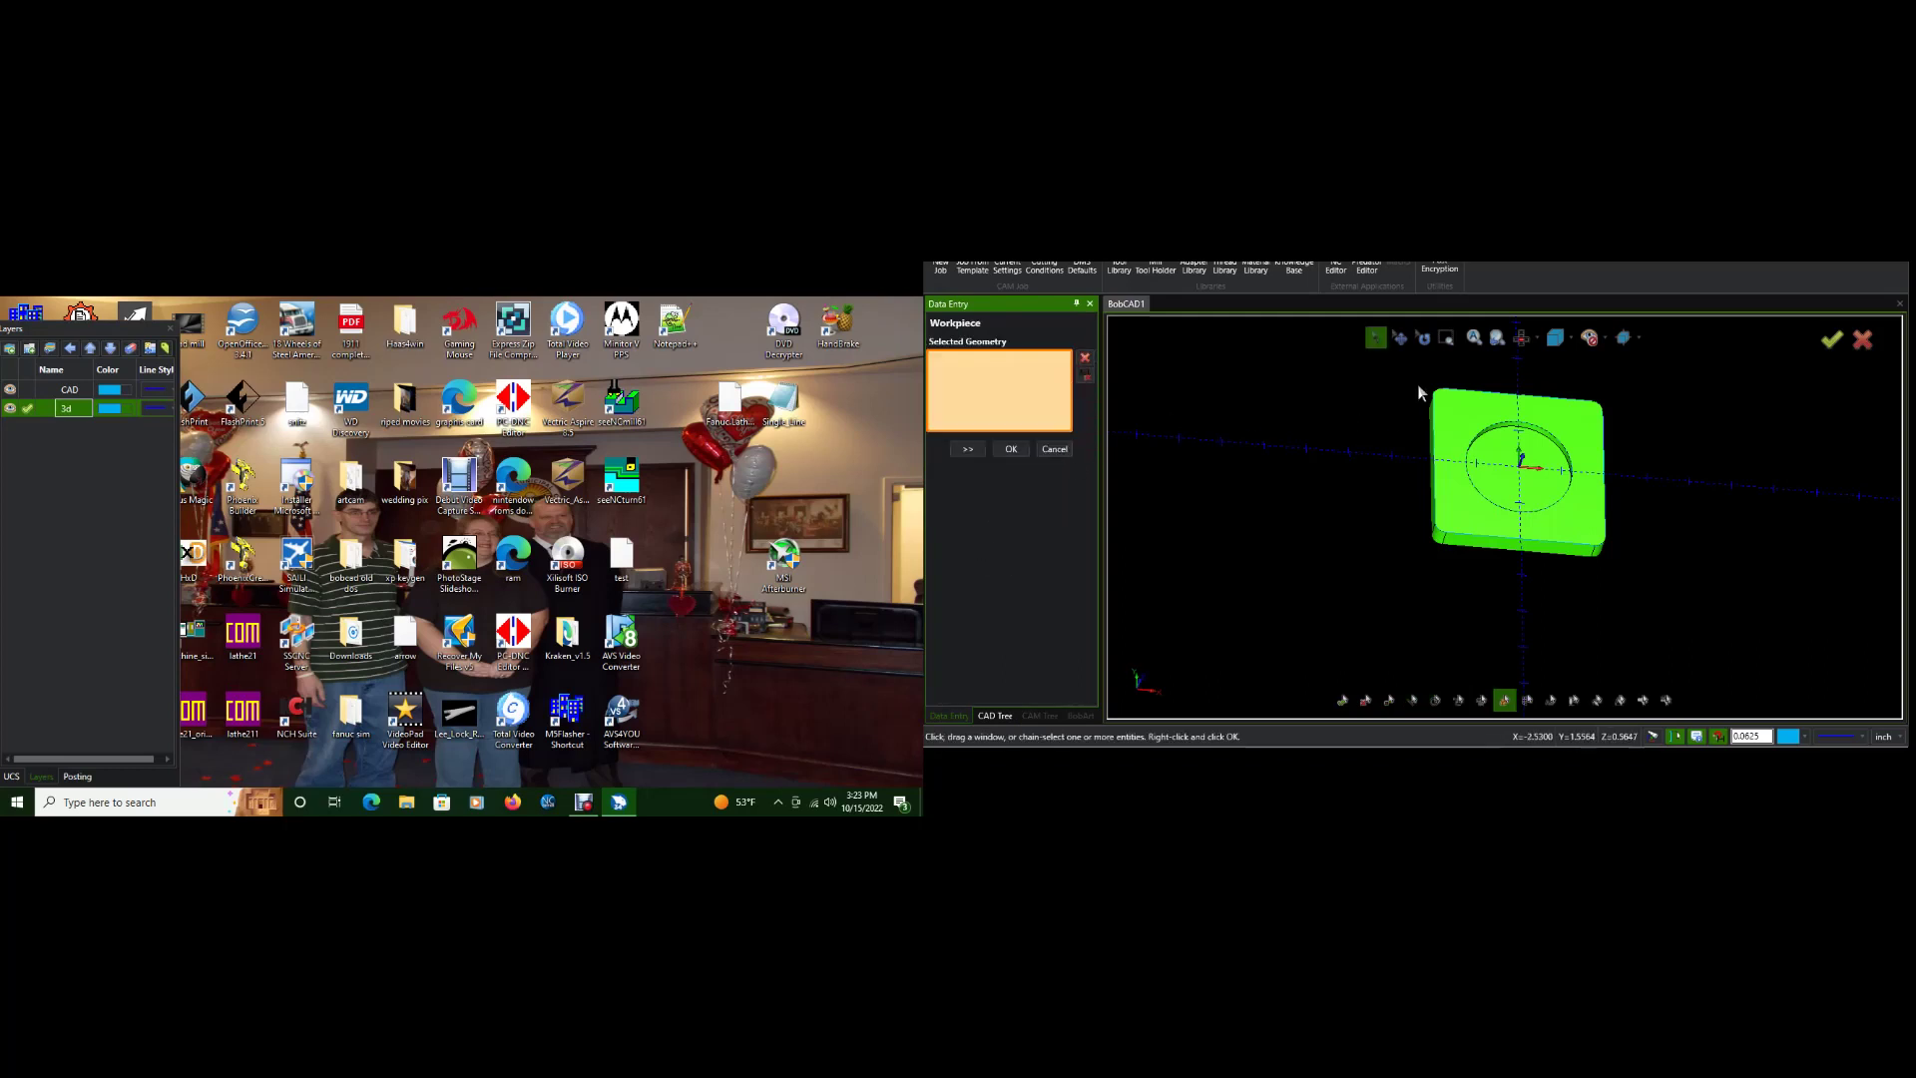
pyautogui.click(1468, 427)
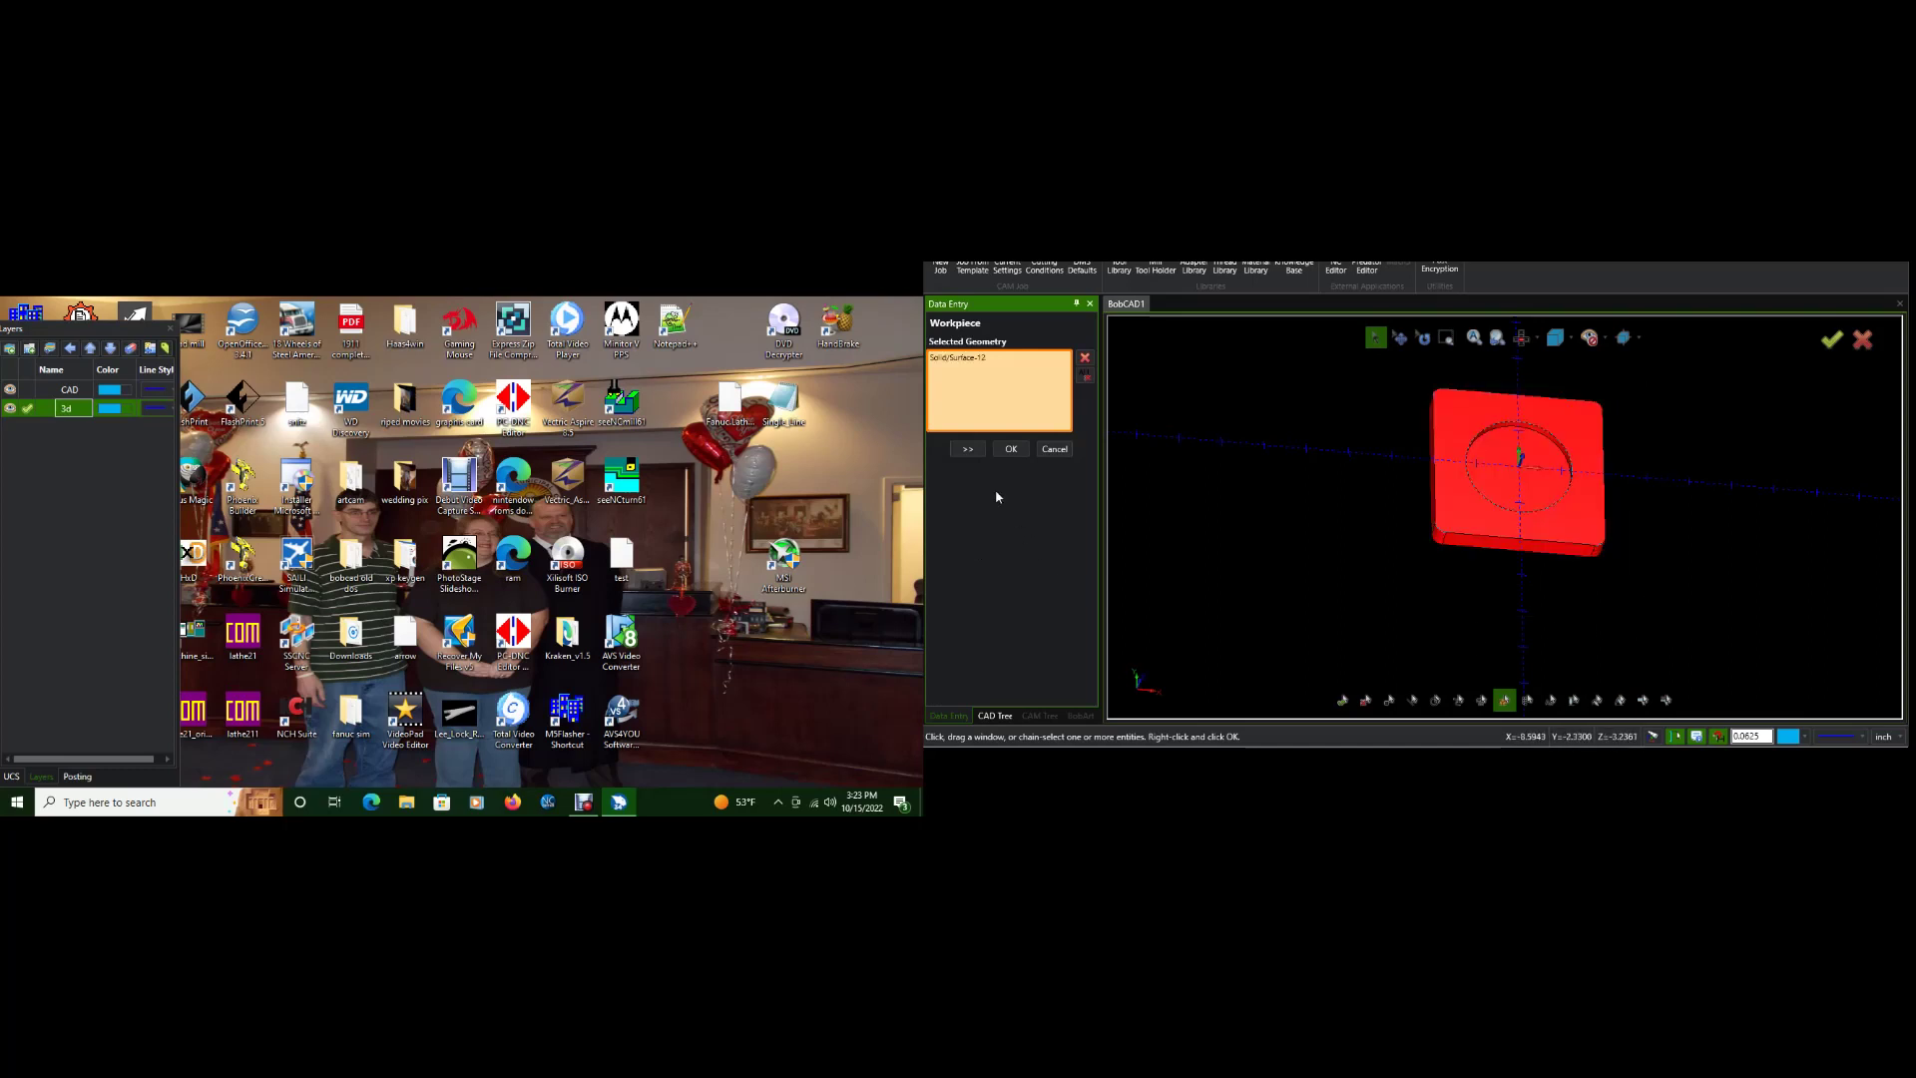
pyautogui.click(1009, 450)
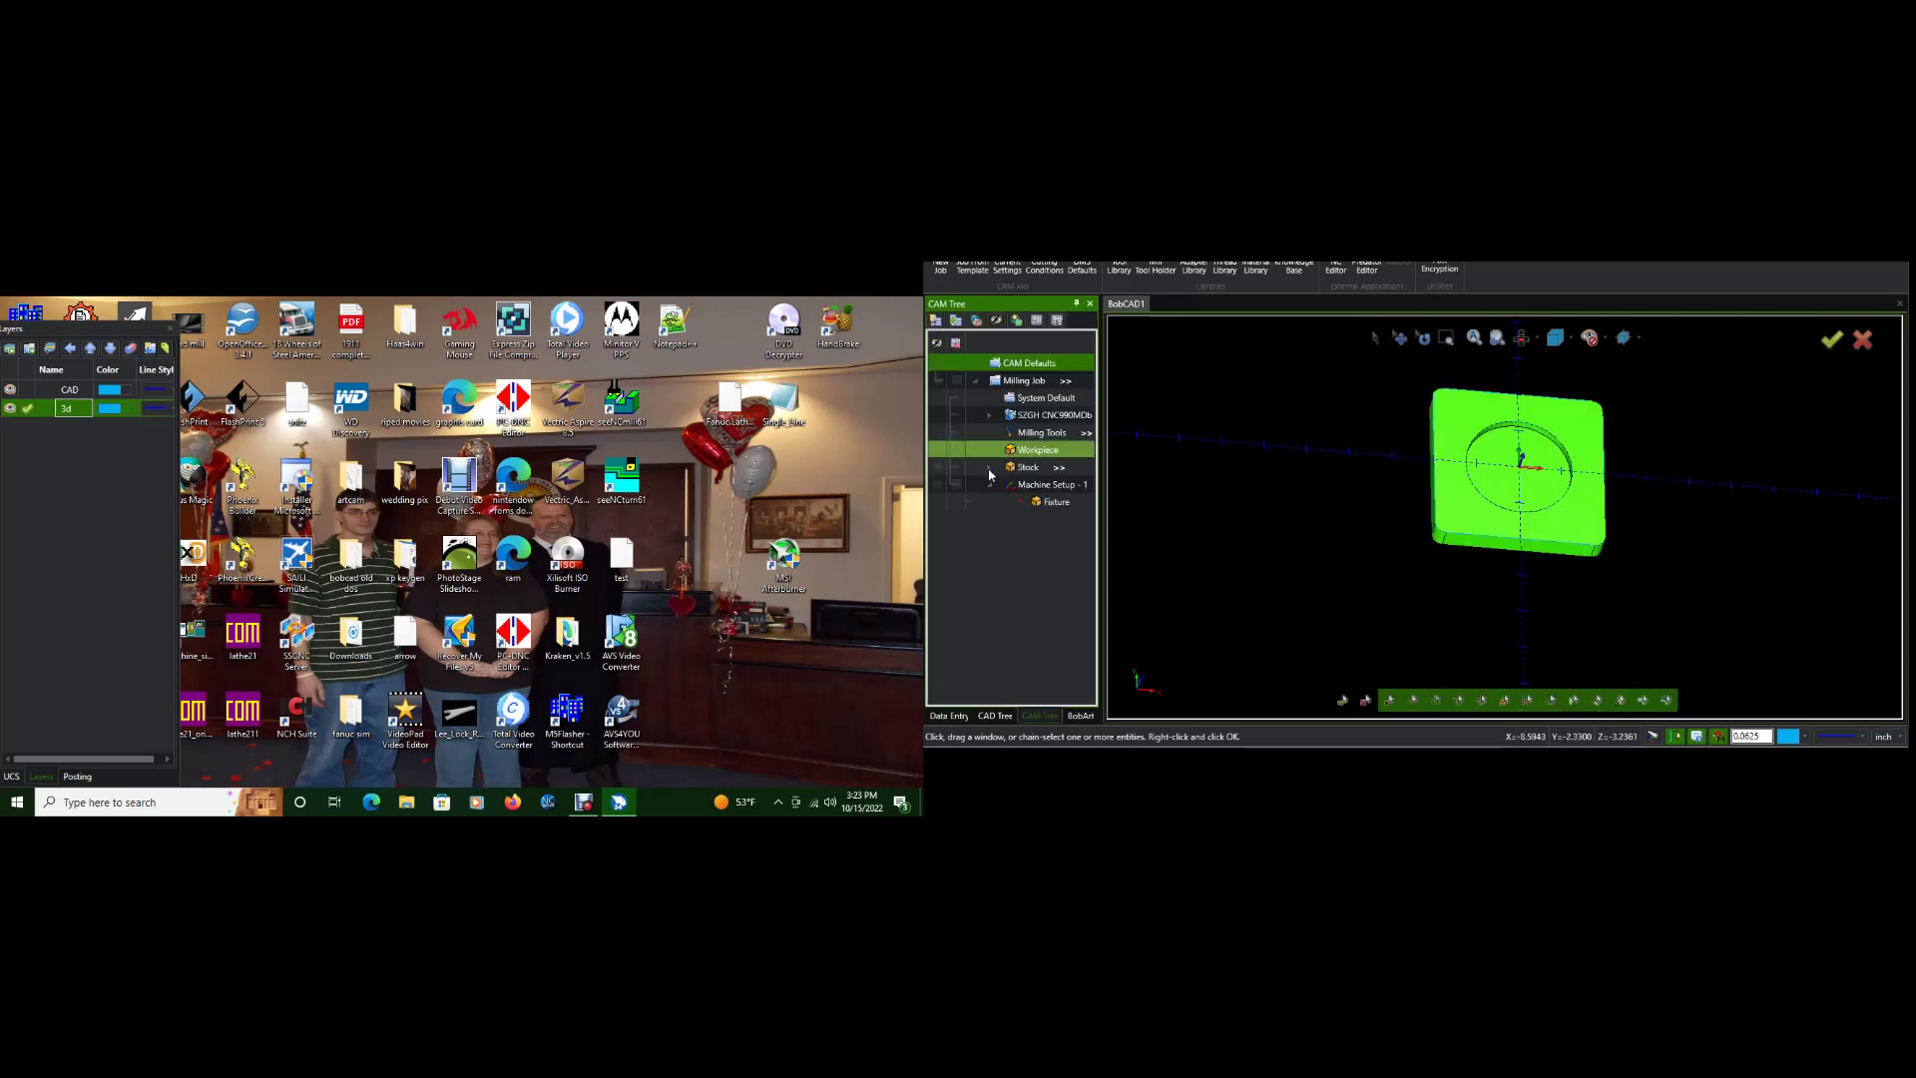
# - Try to add a Mill 2 Axis feature to the machine setup
pyautogui.rightClick(1045, 486)
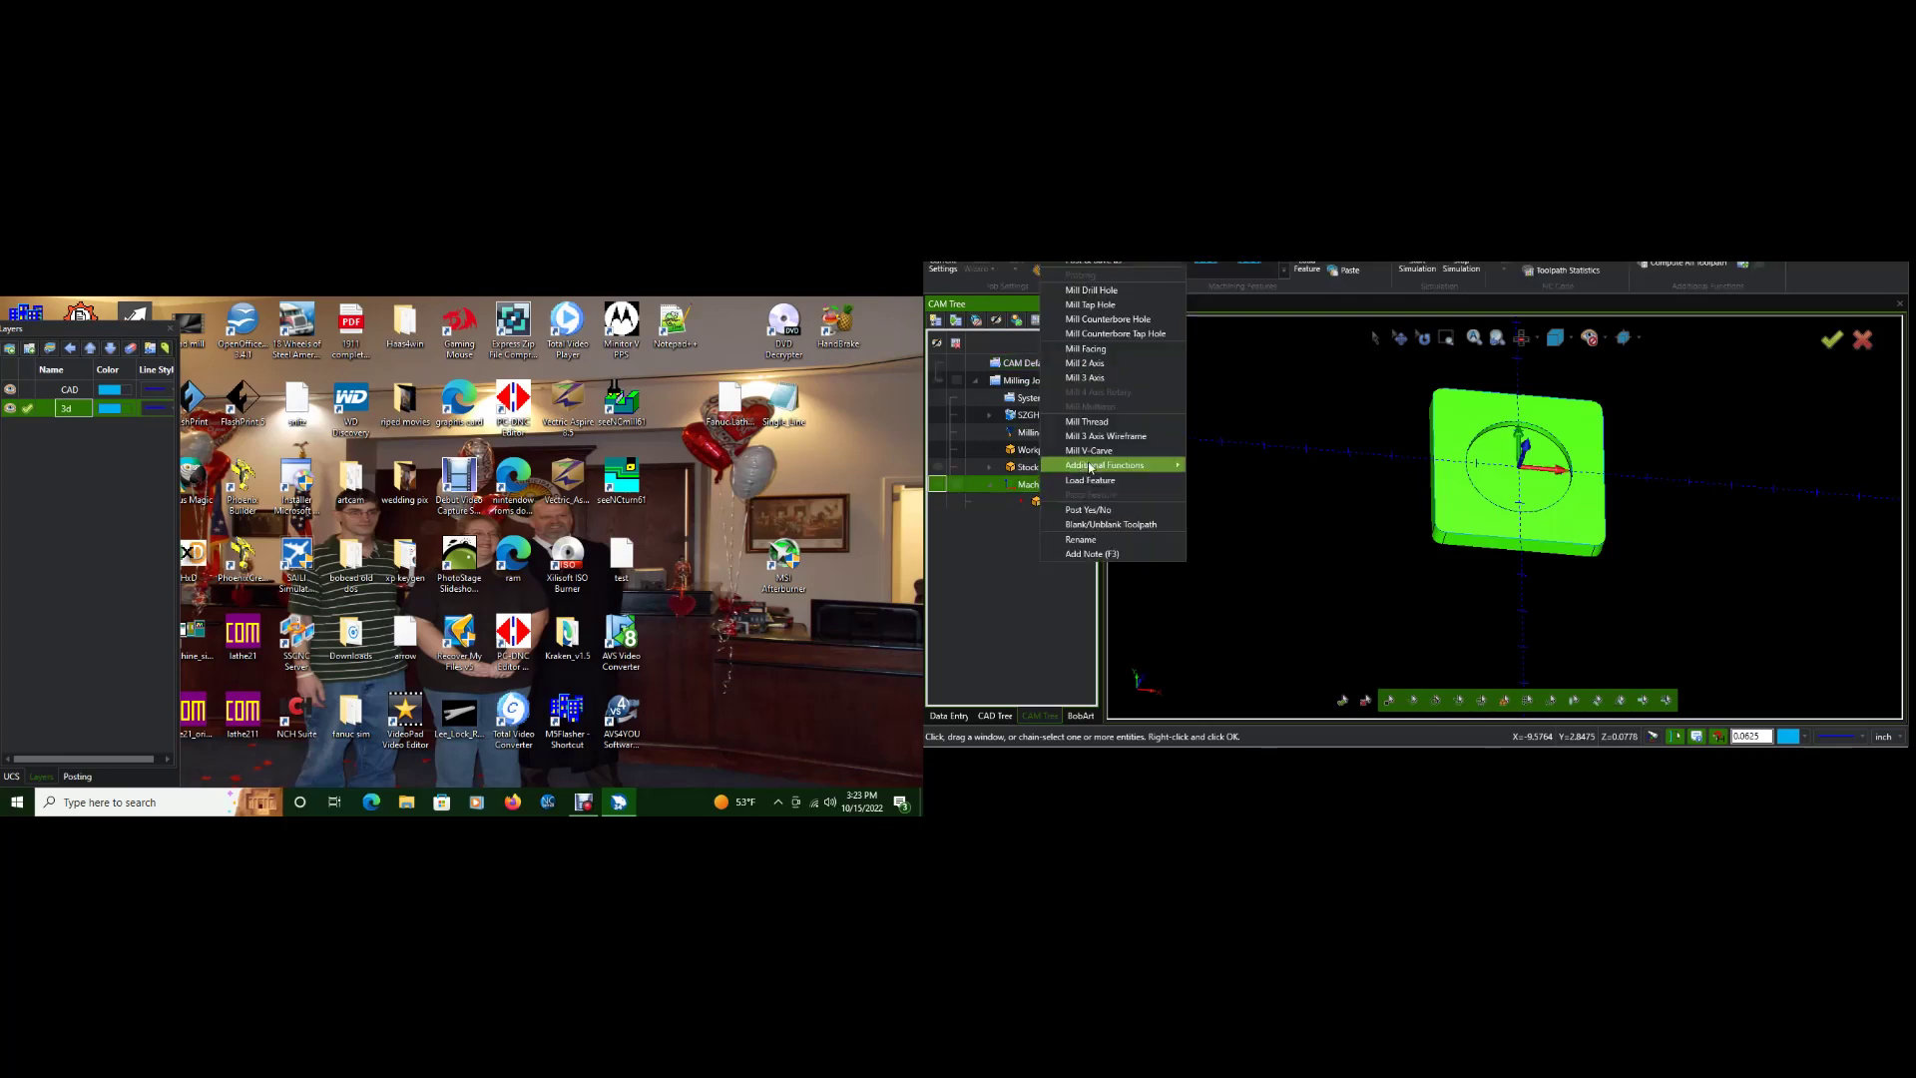
pyautogui.click(1120, 365)
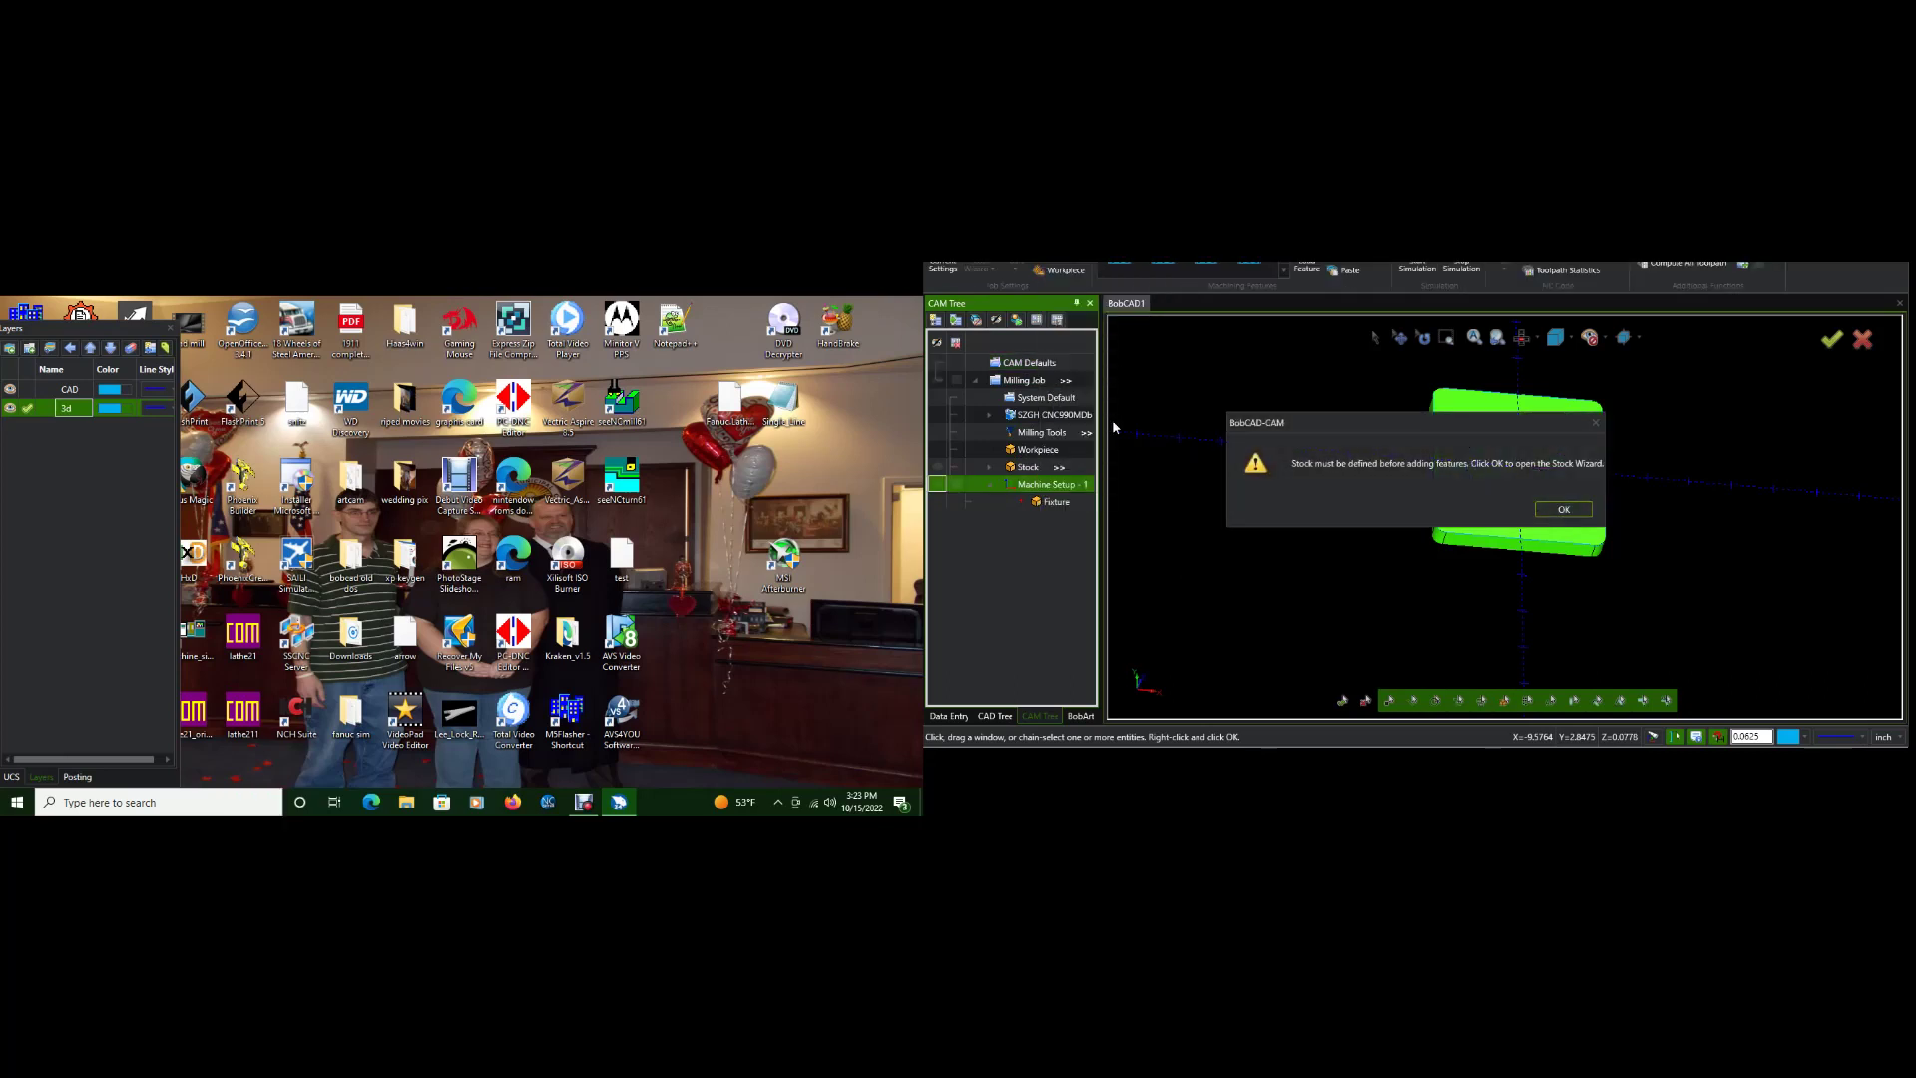
pyautogui.click(1562, 510)
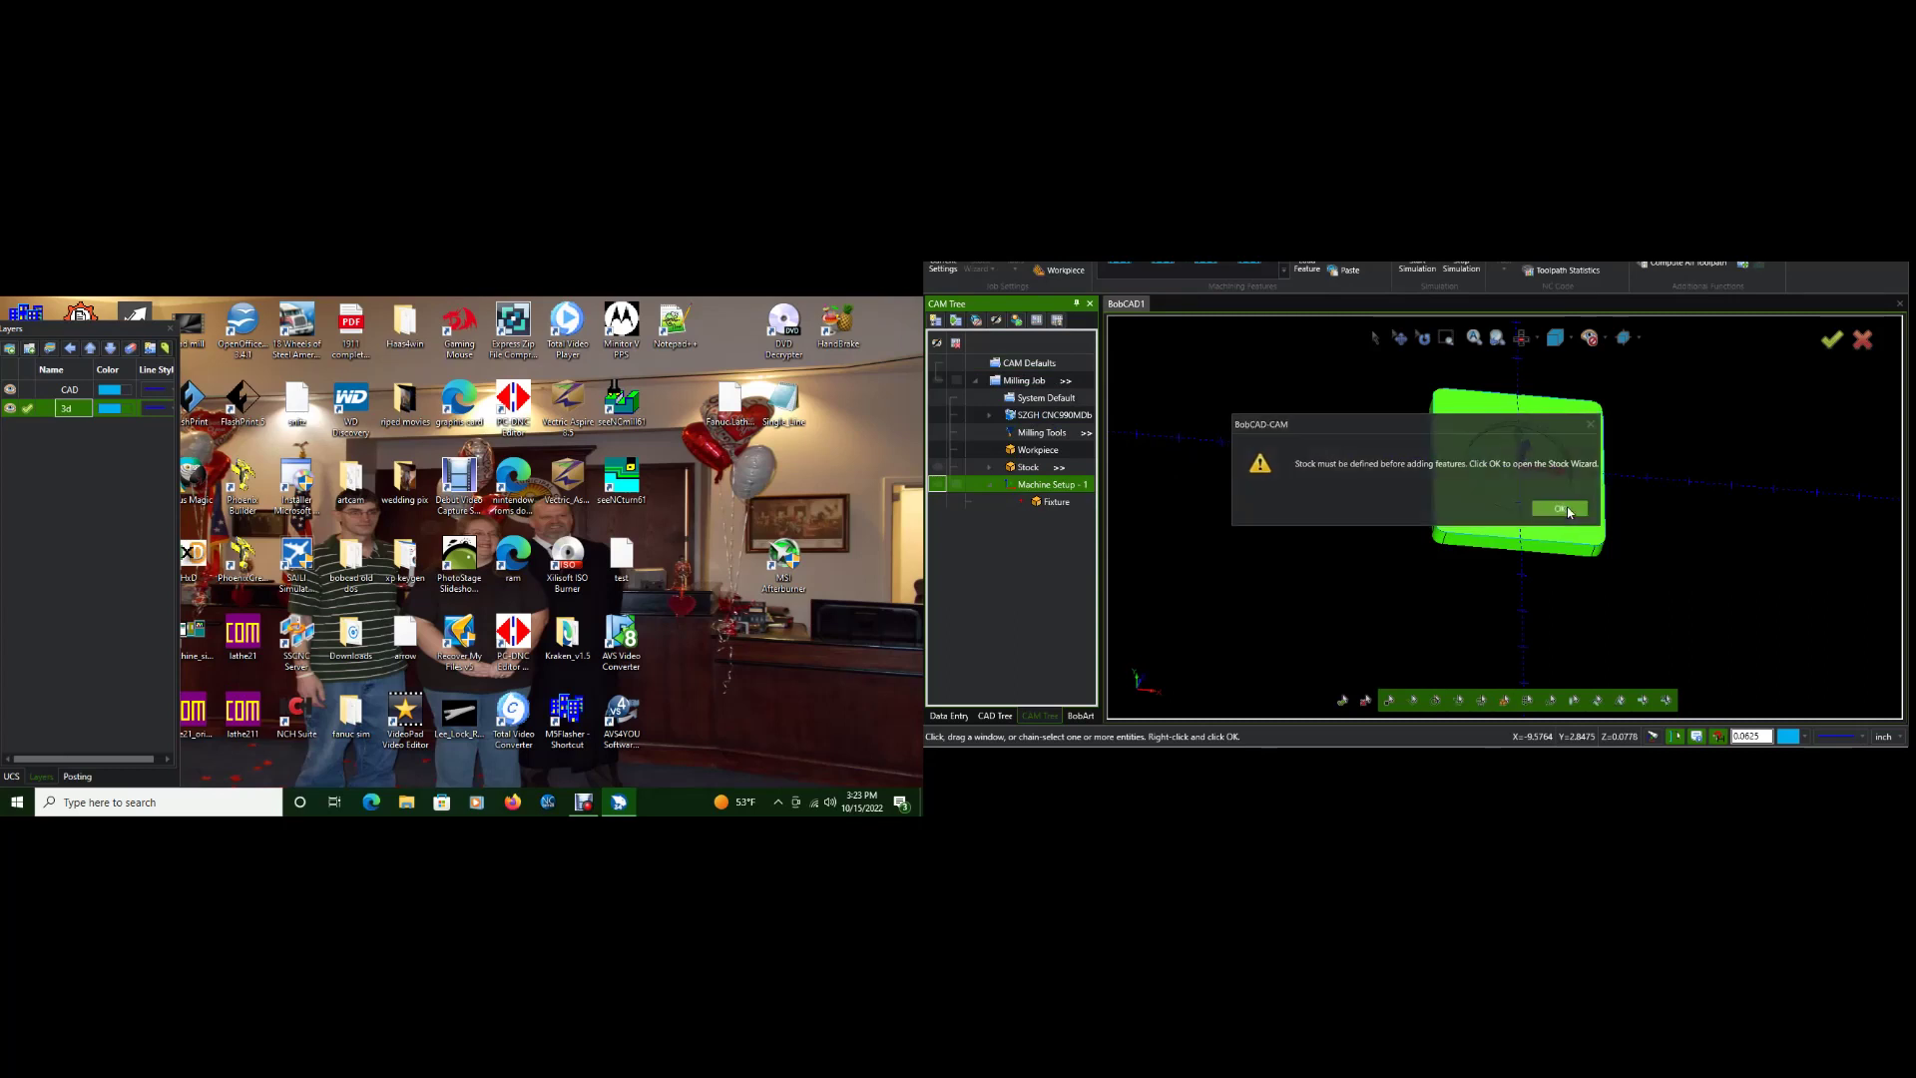
# - Define rectangular stock from the geometry in the graphics area with zero offsets and proceed to the machine setup
pyautogui.doubleClick(1044, 466)
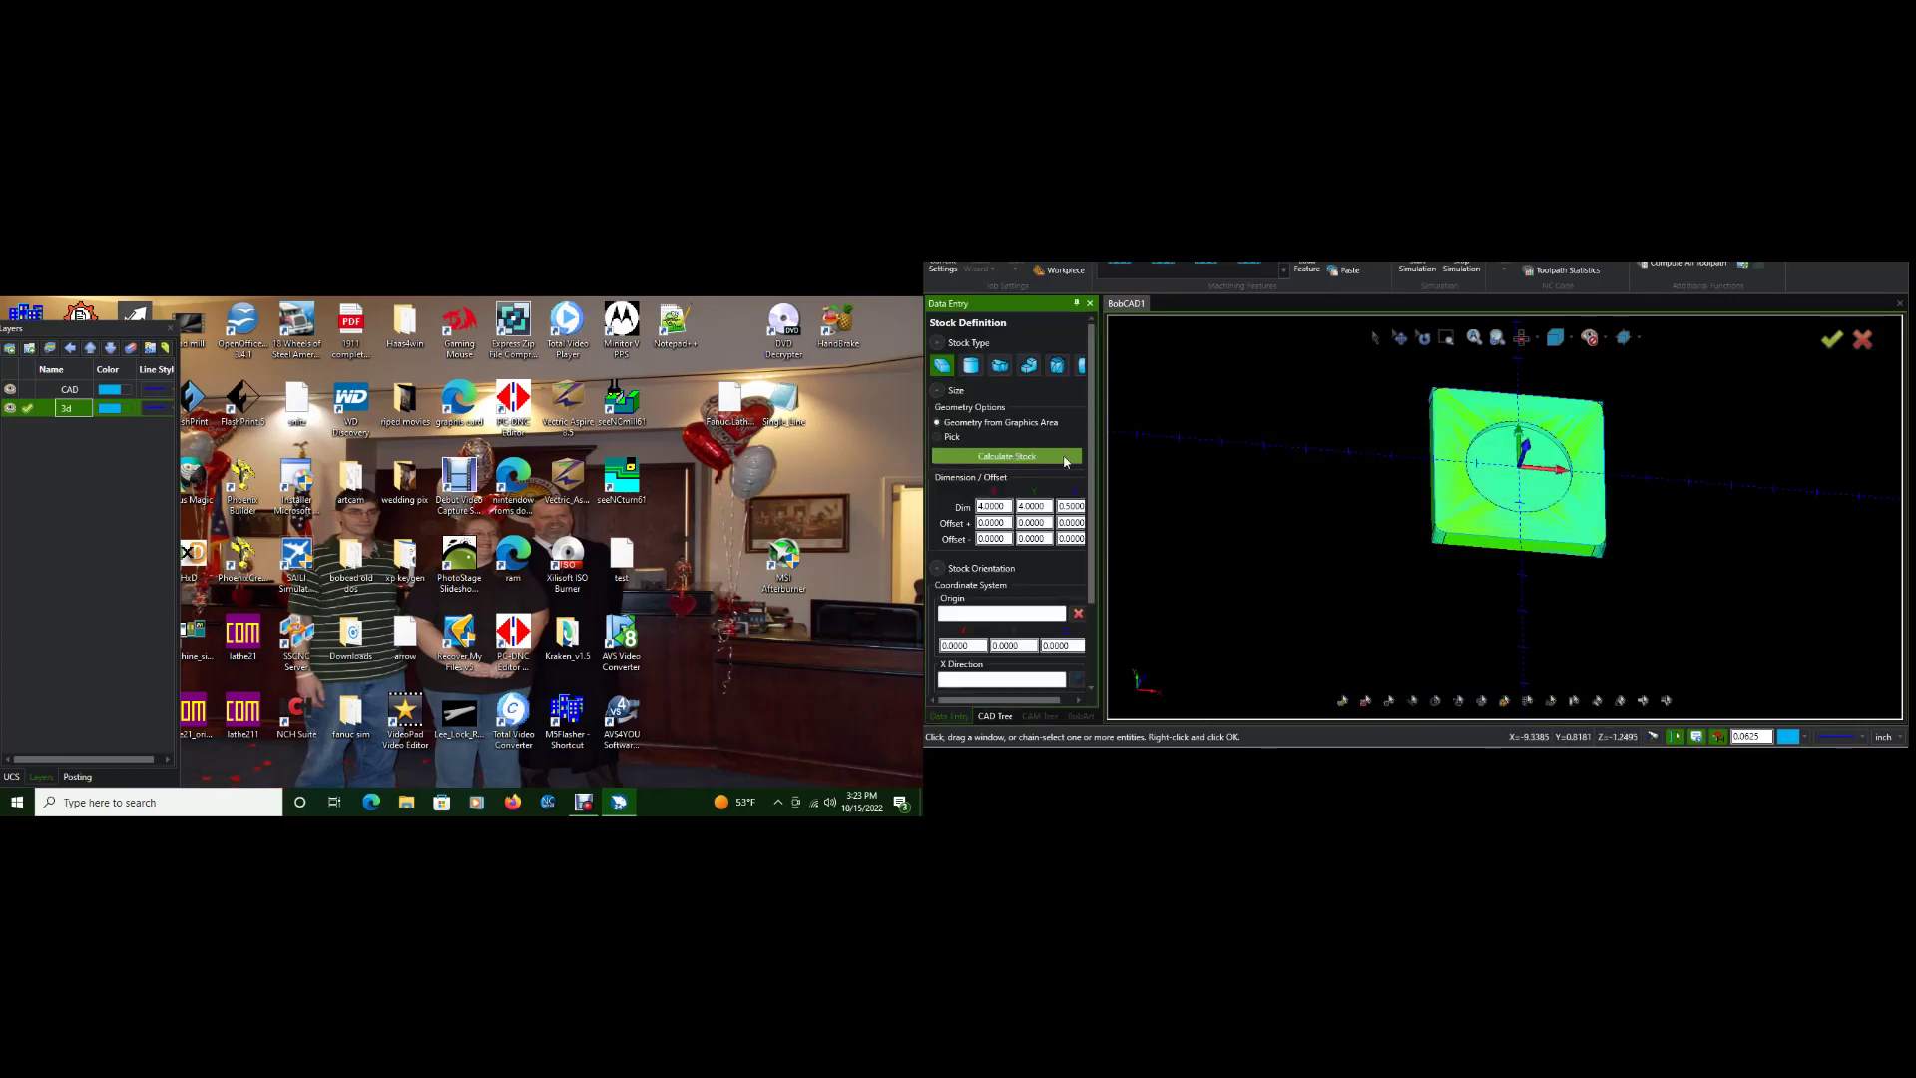
pyautogui.scroll(-2, 1065, 461)
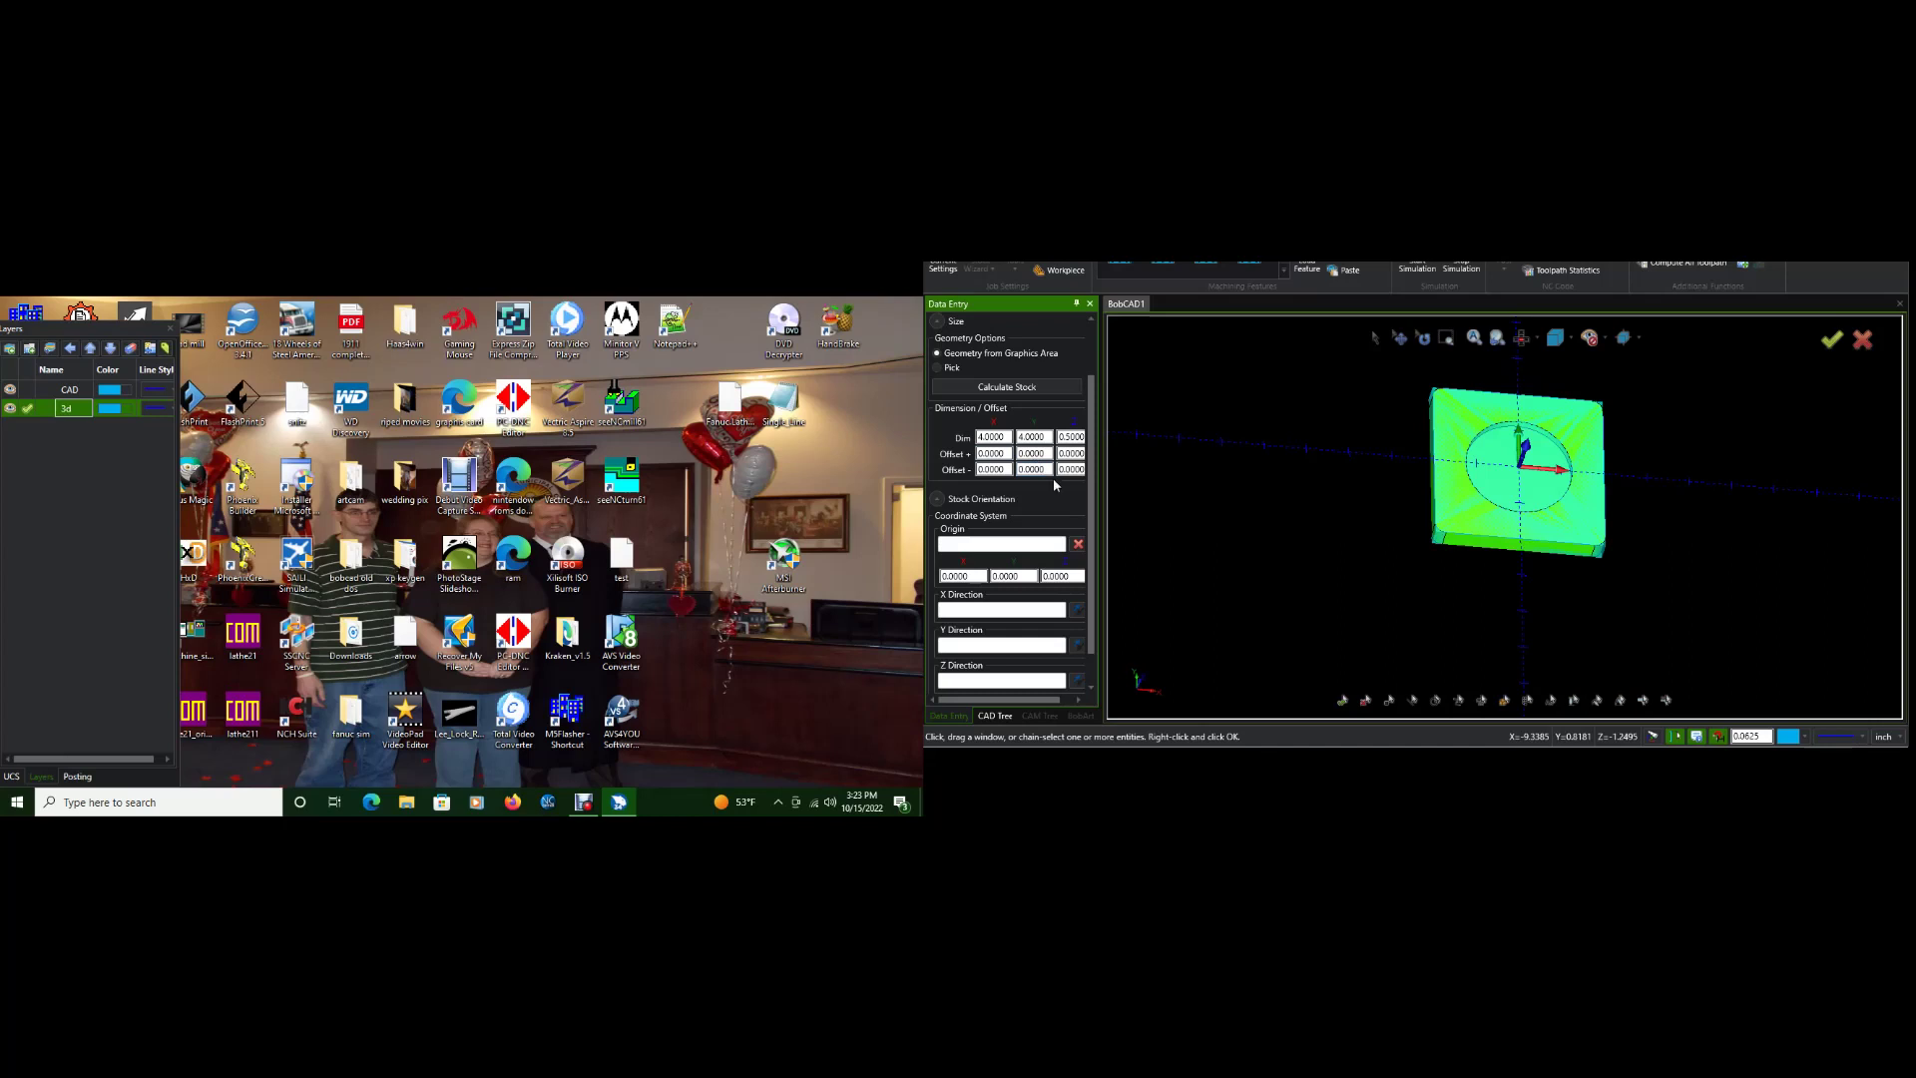
pyautogui.scroll(-1, 1026, 558)
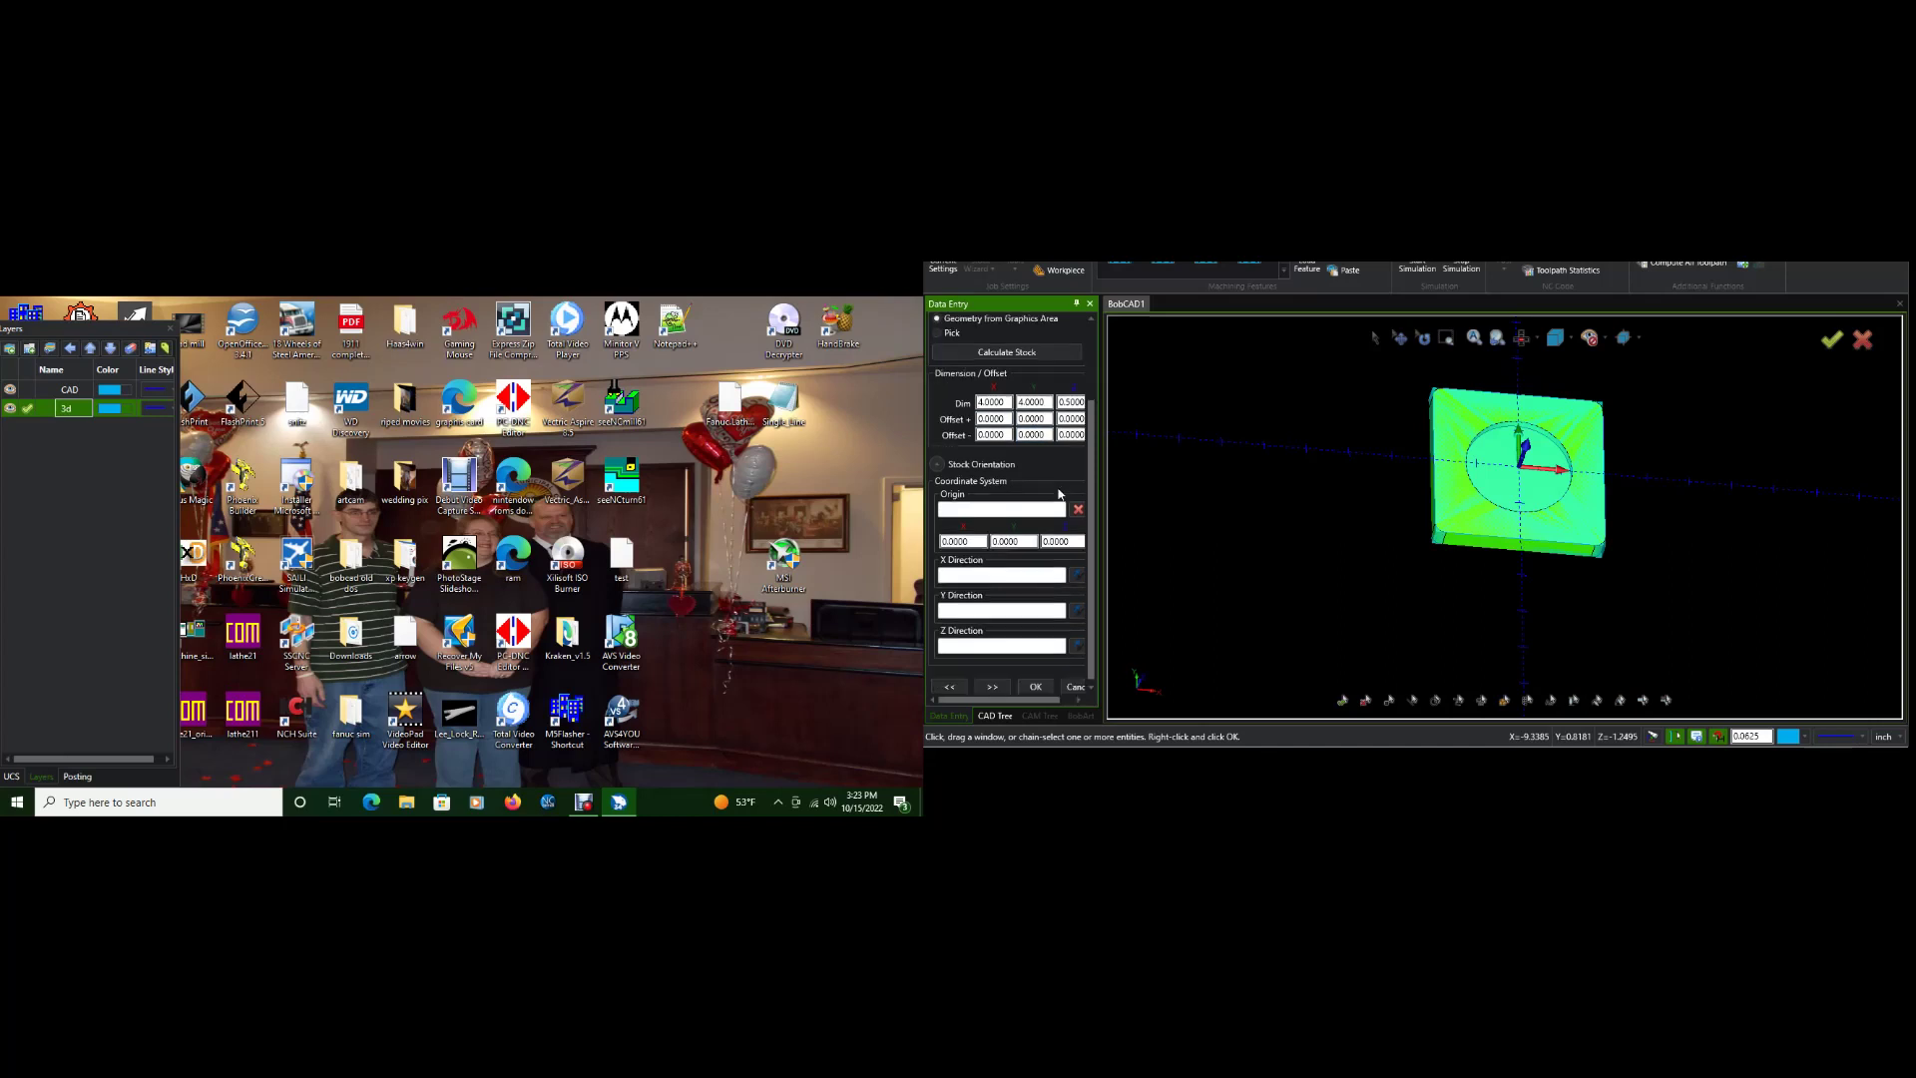
pyautogui.click(995, 686)
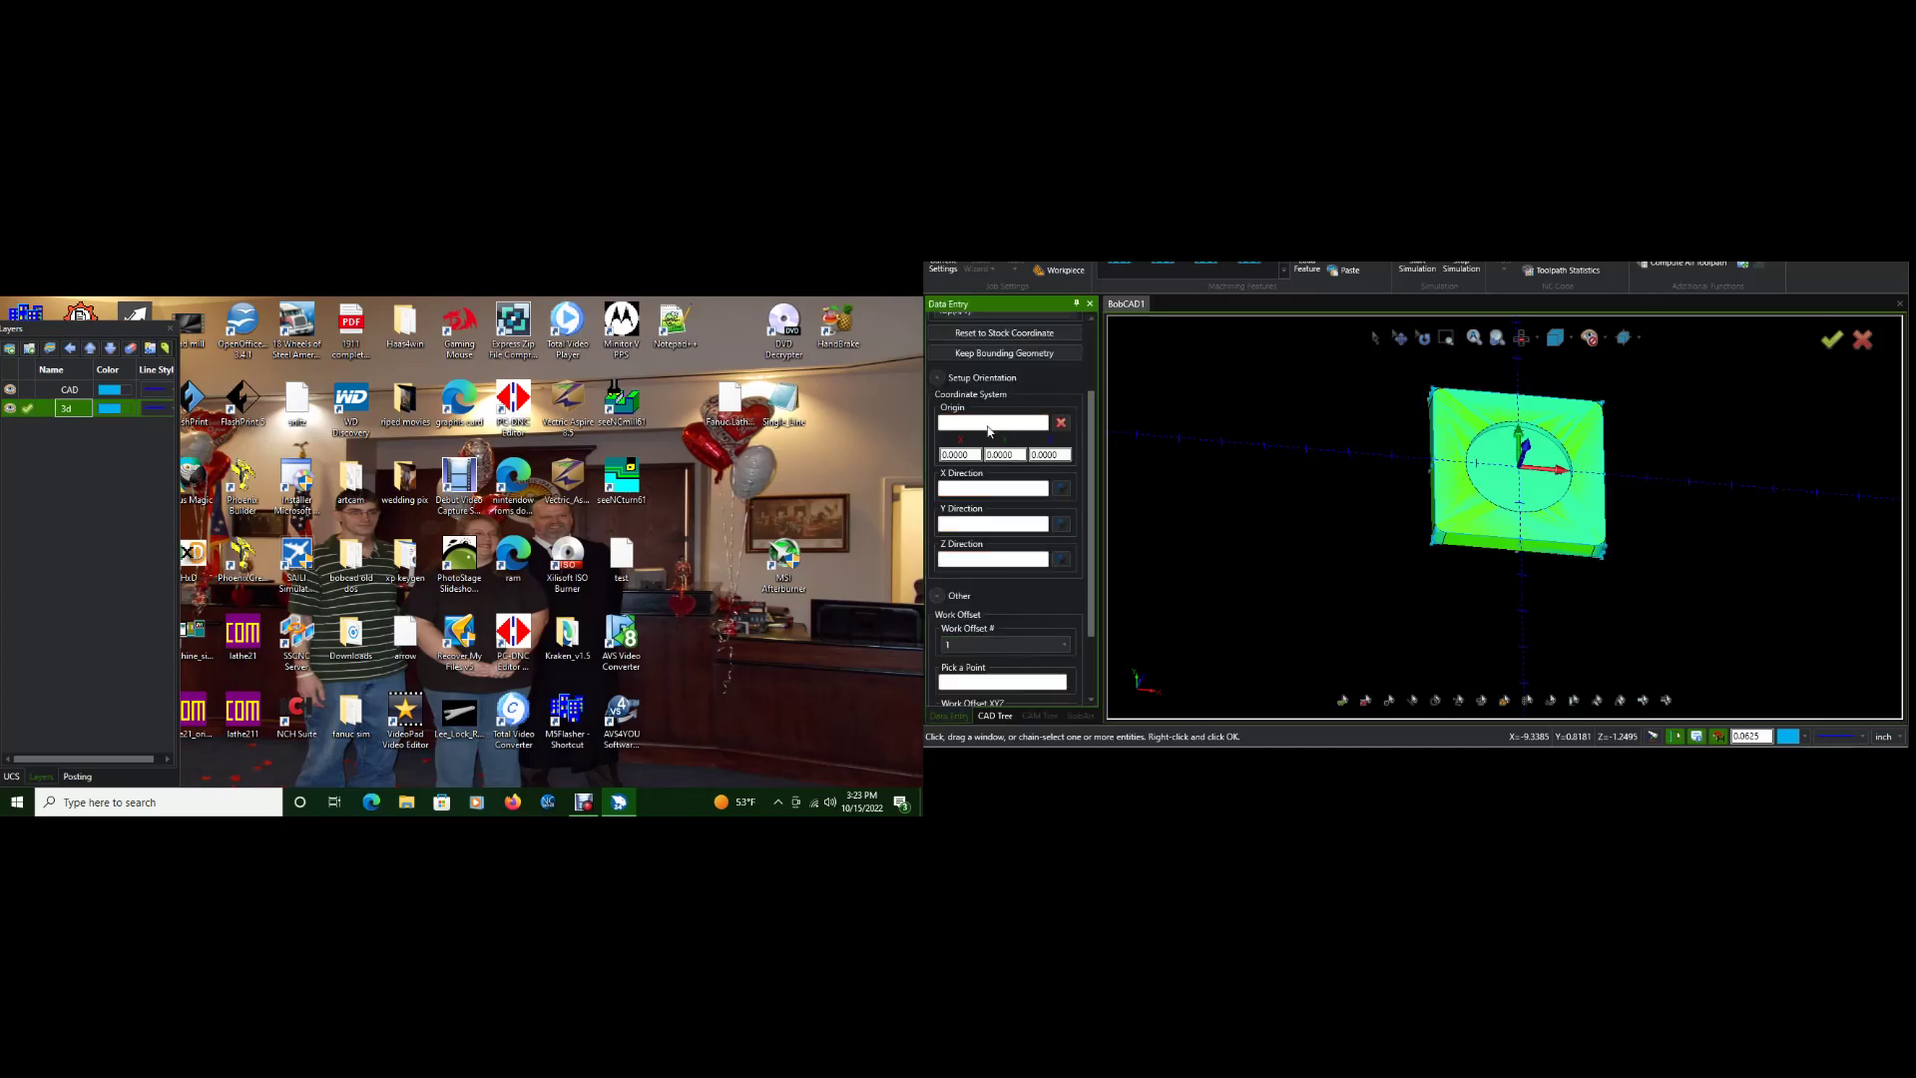
# - Set the machine setup origin at the plate's top front-left corner, X -2, Y -2
pyautogui.click(989, 429)
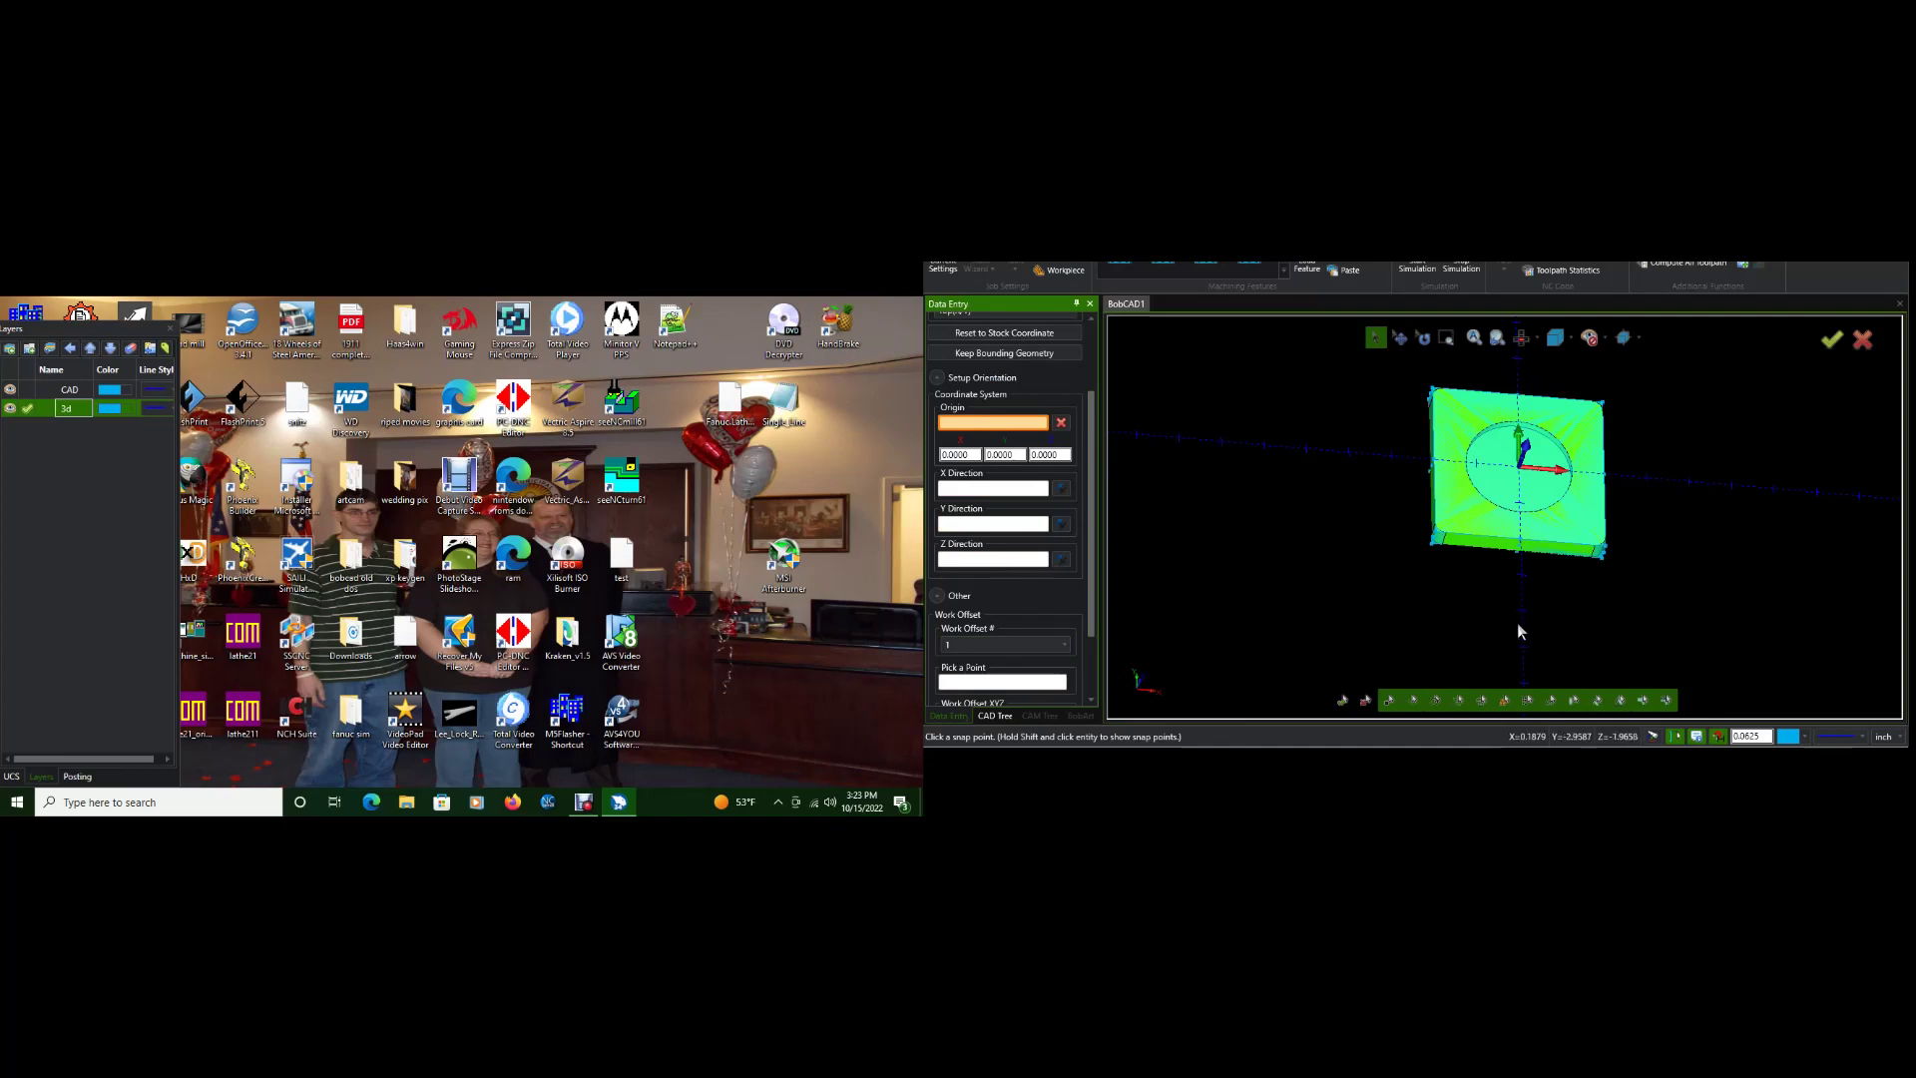
pyautogui.moveTo(1541, 615); pyautogui.dragTo(1573, 582, button='middle')
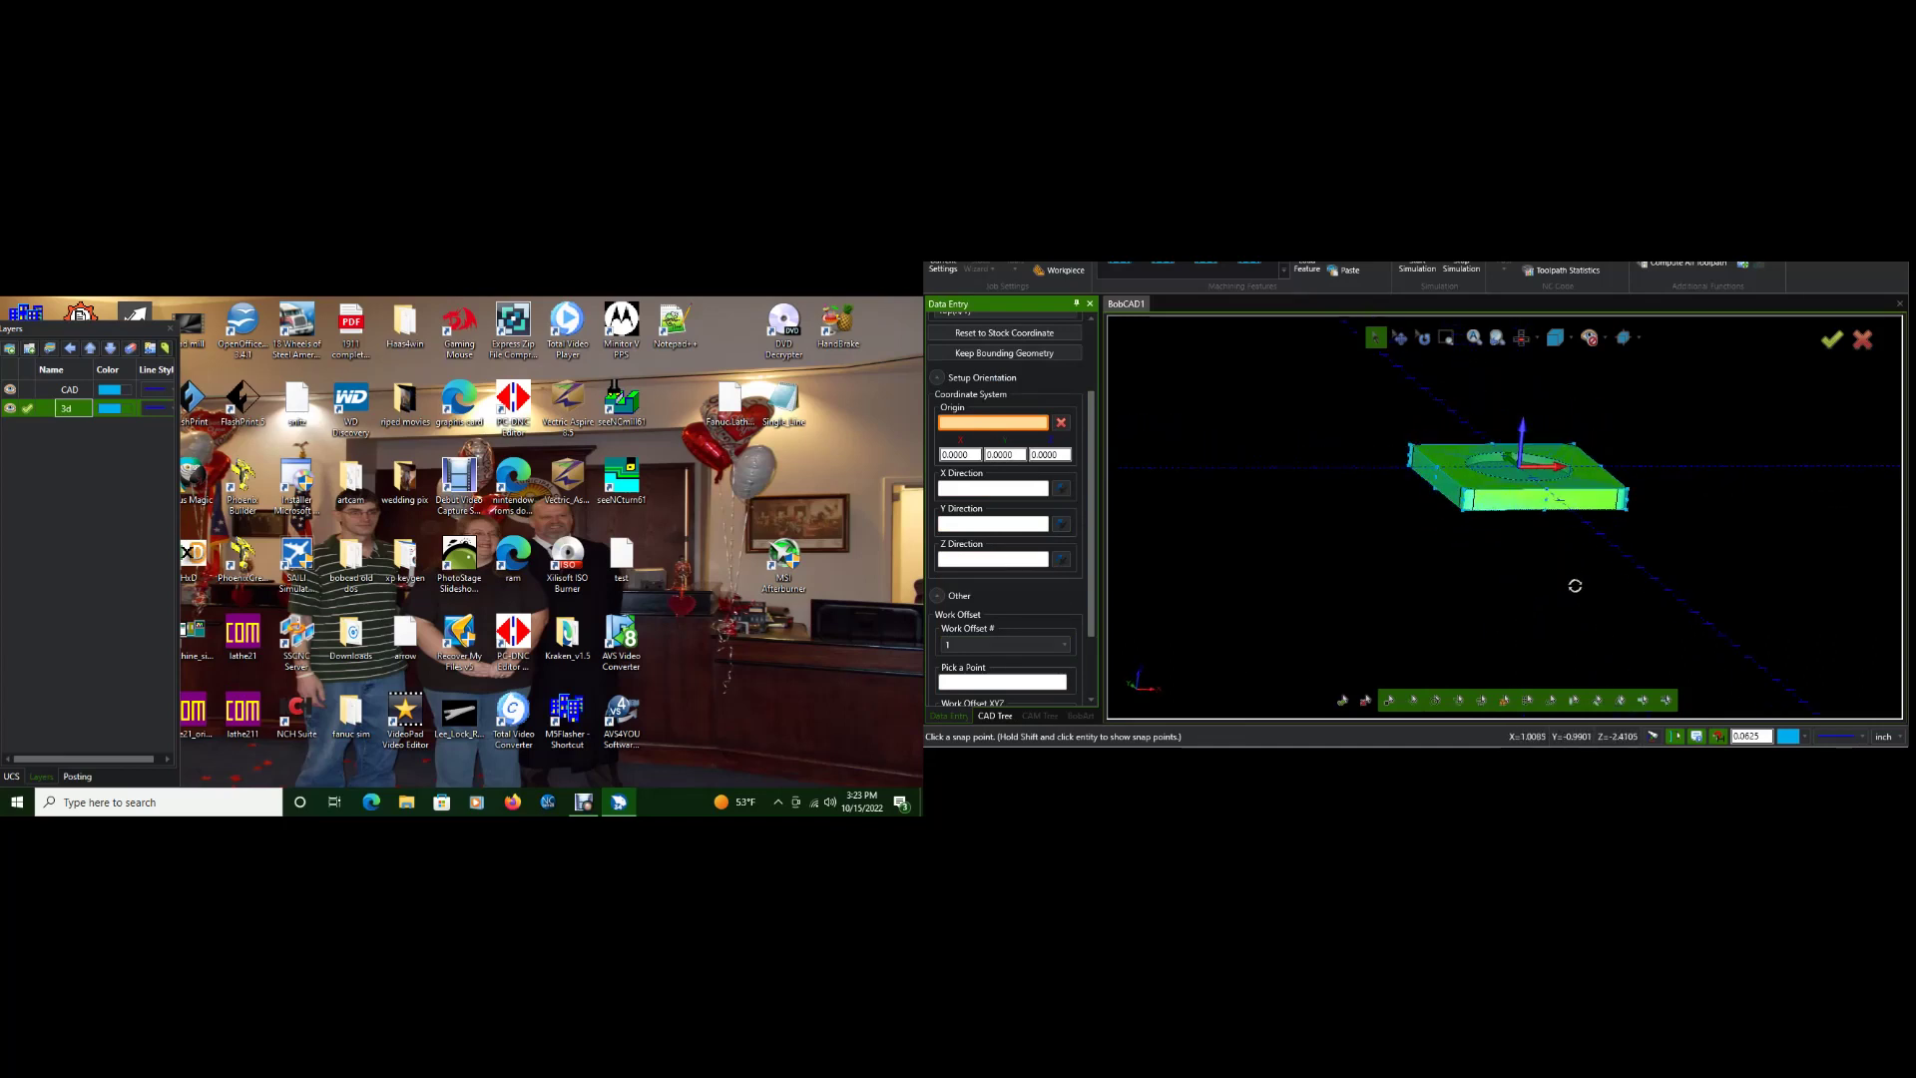
pyautogui.click(1470, 499)
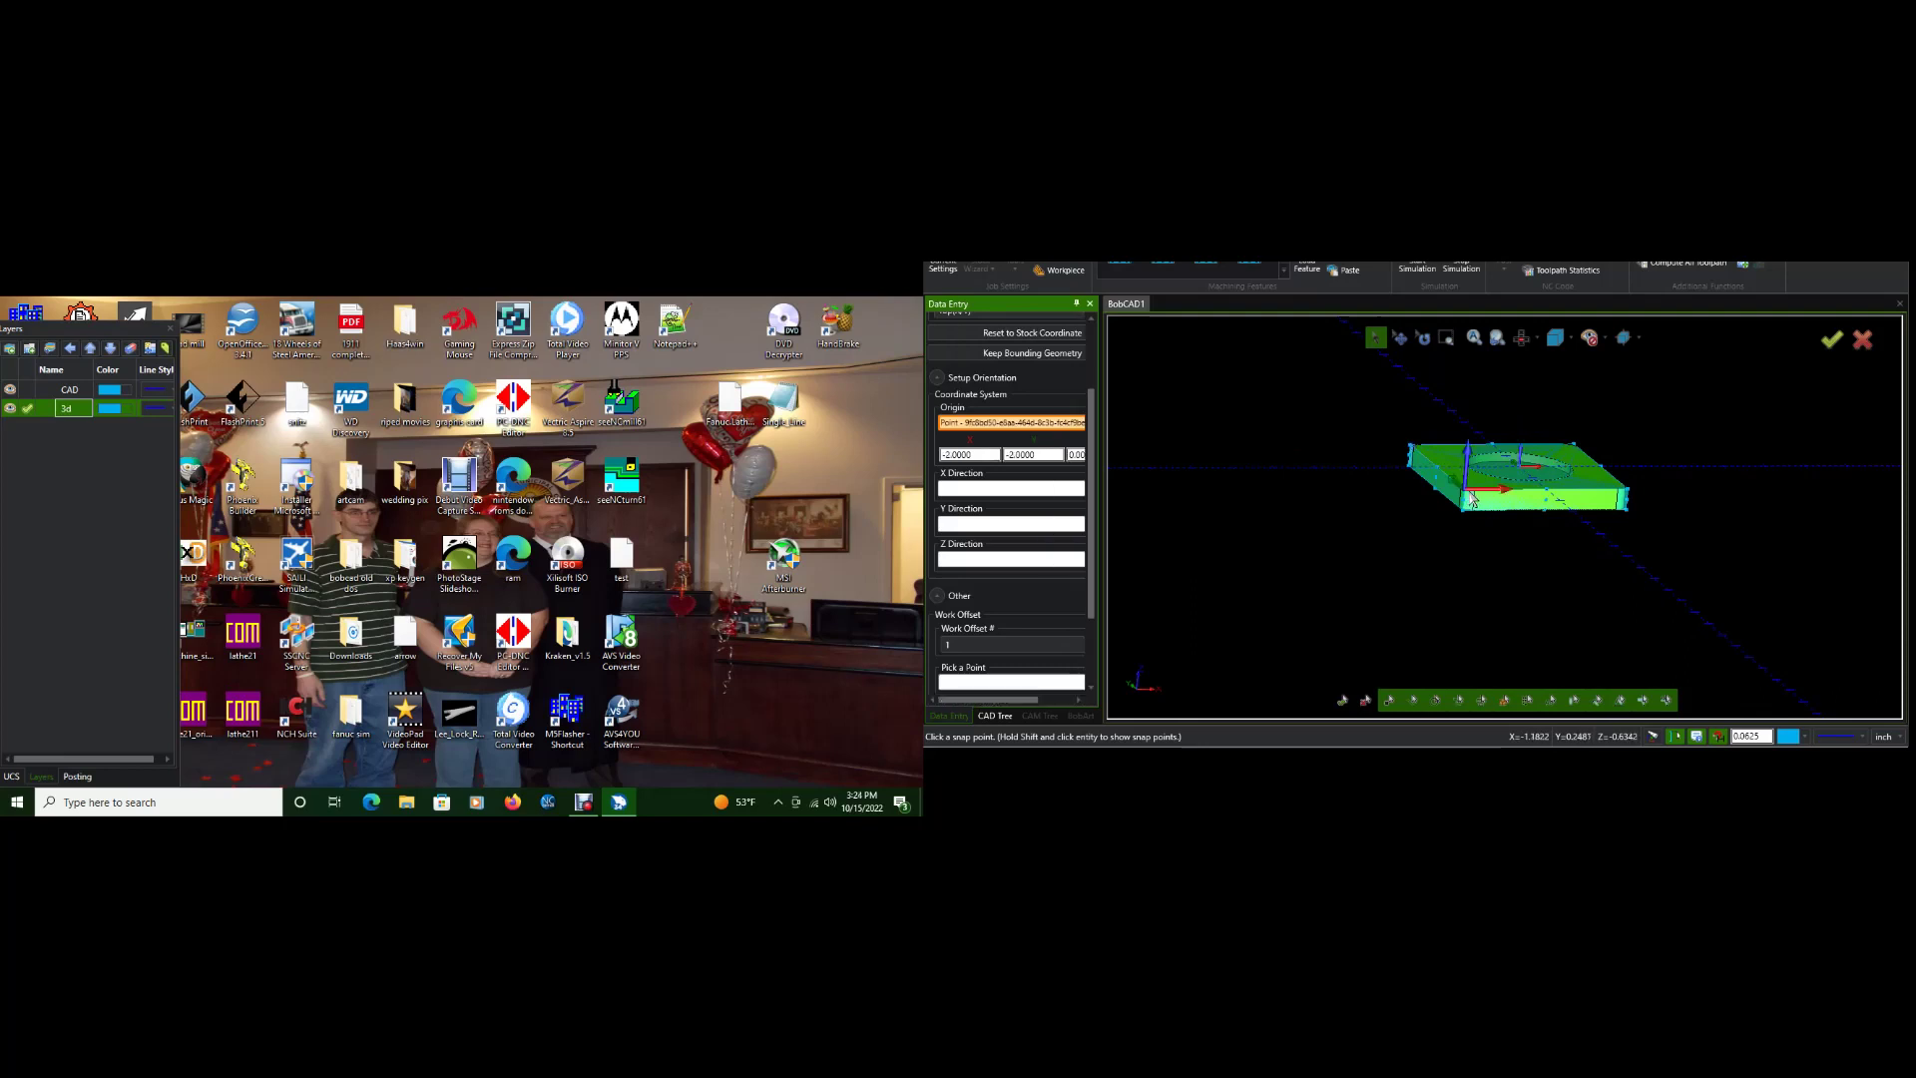
# - Set the machine setup's clearance plane to 0.2 and accept the setup
pyautogui.scroll(-2, 1010, 597)
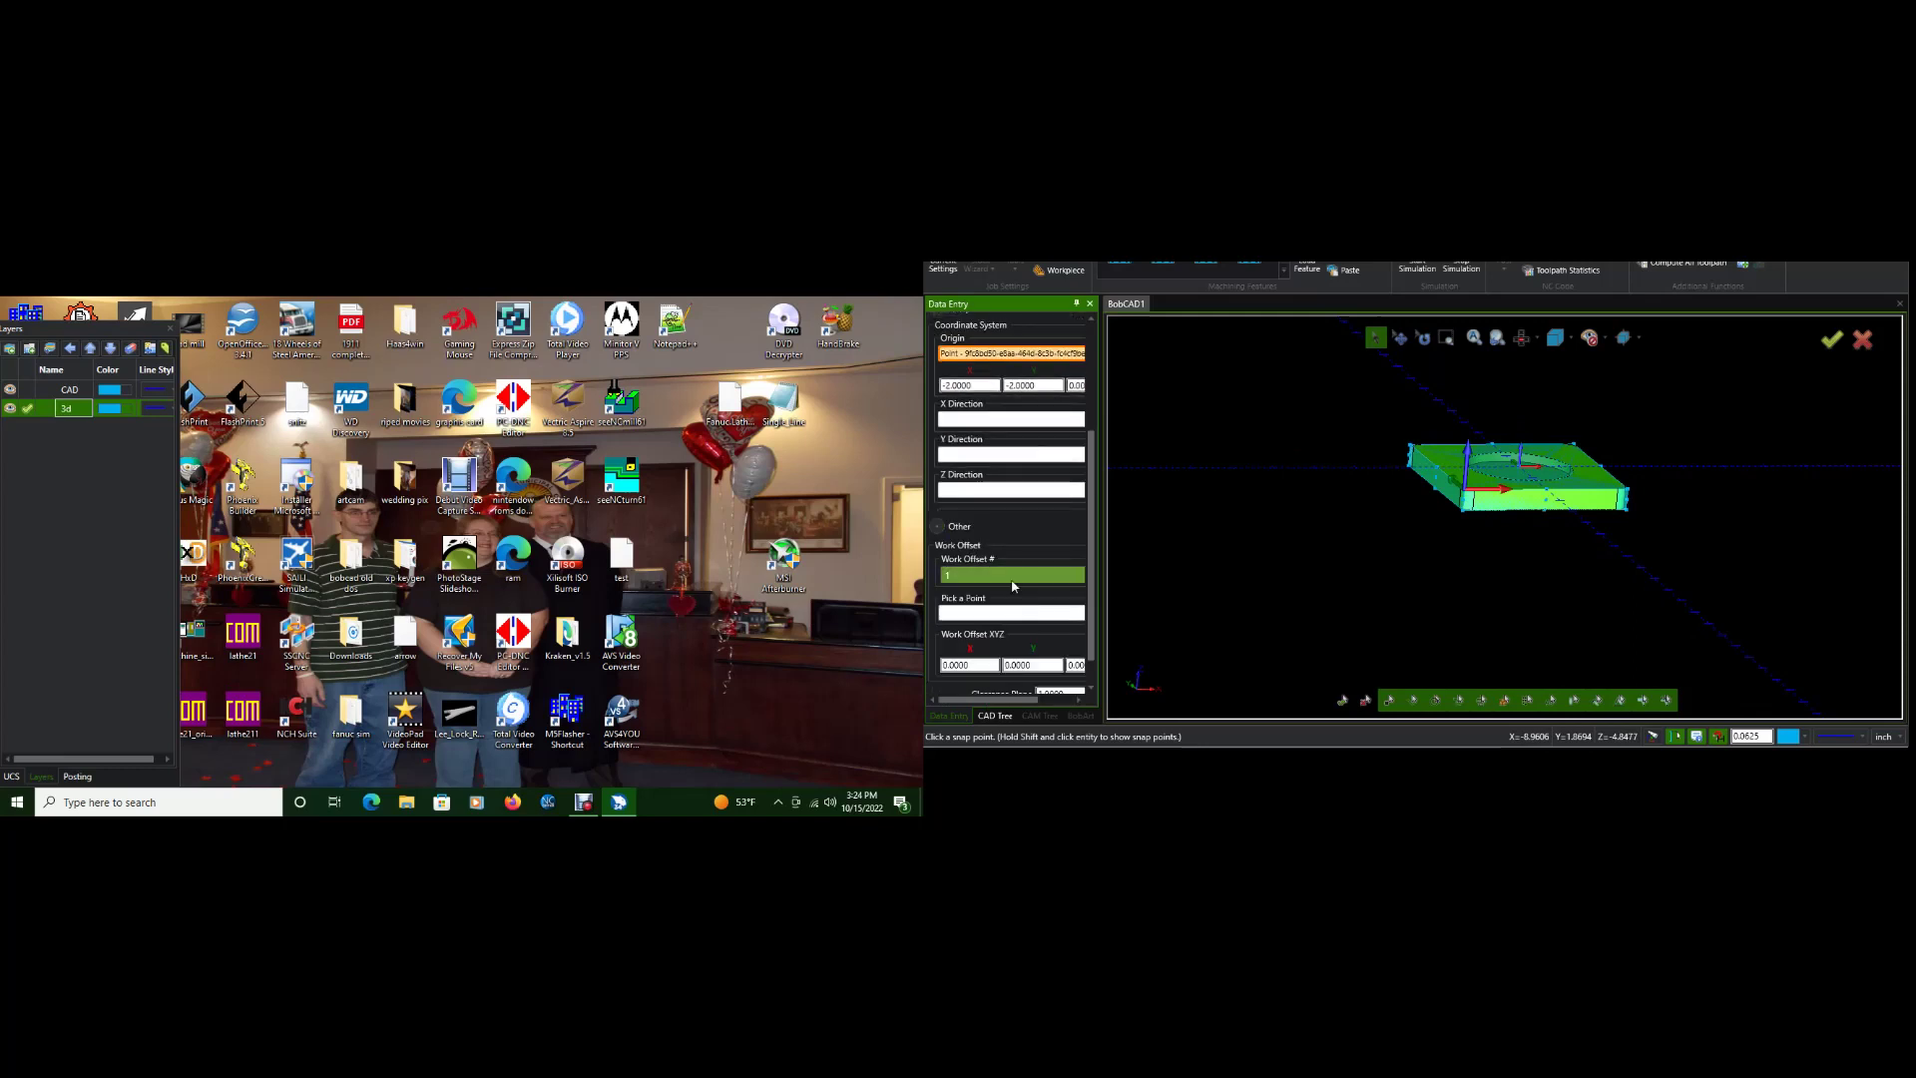
pyautogui.scroll(-1, 1012, 586)
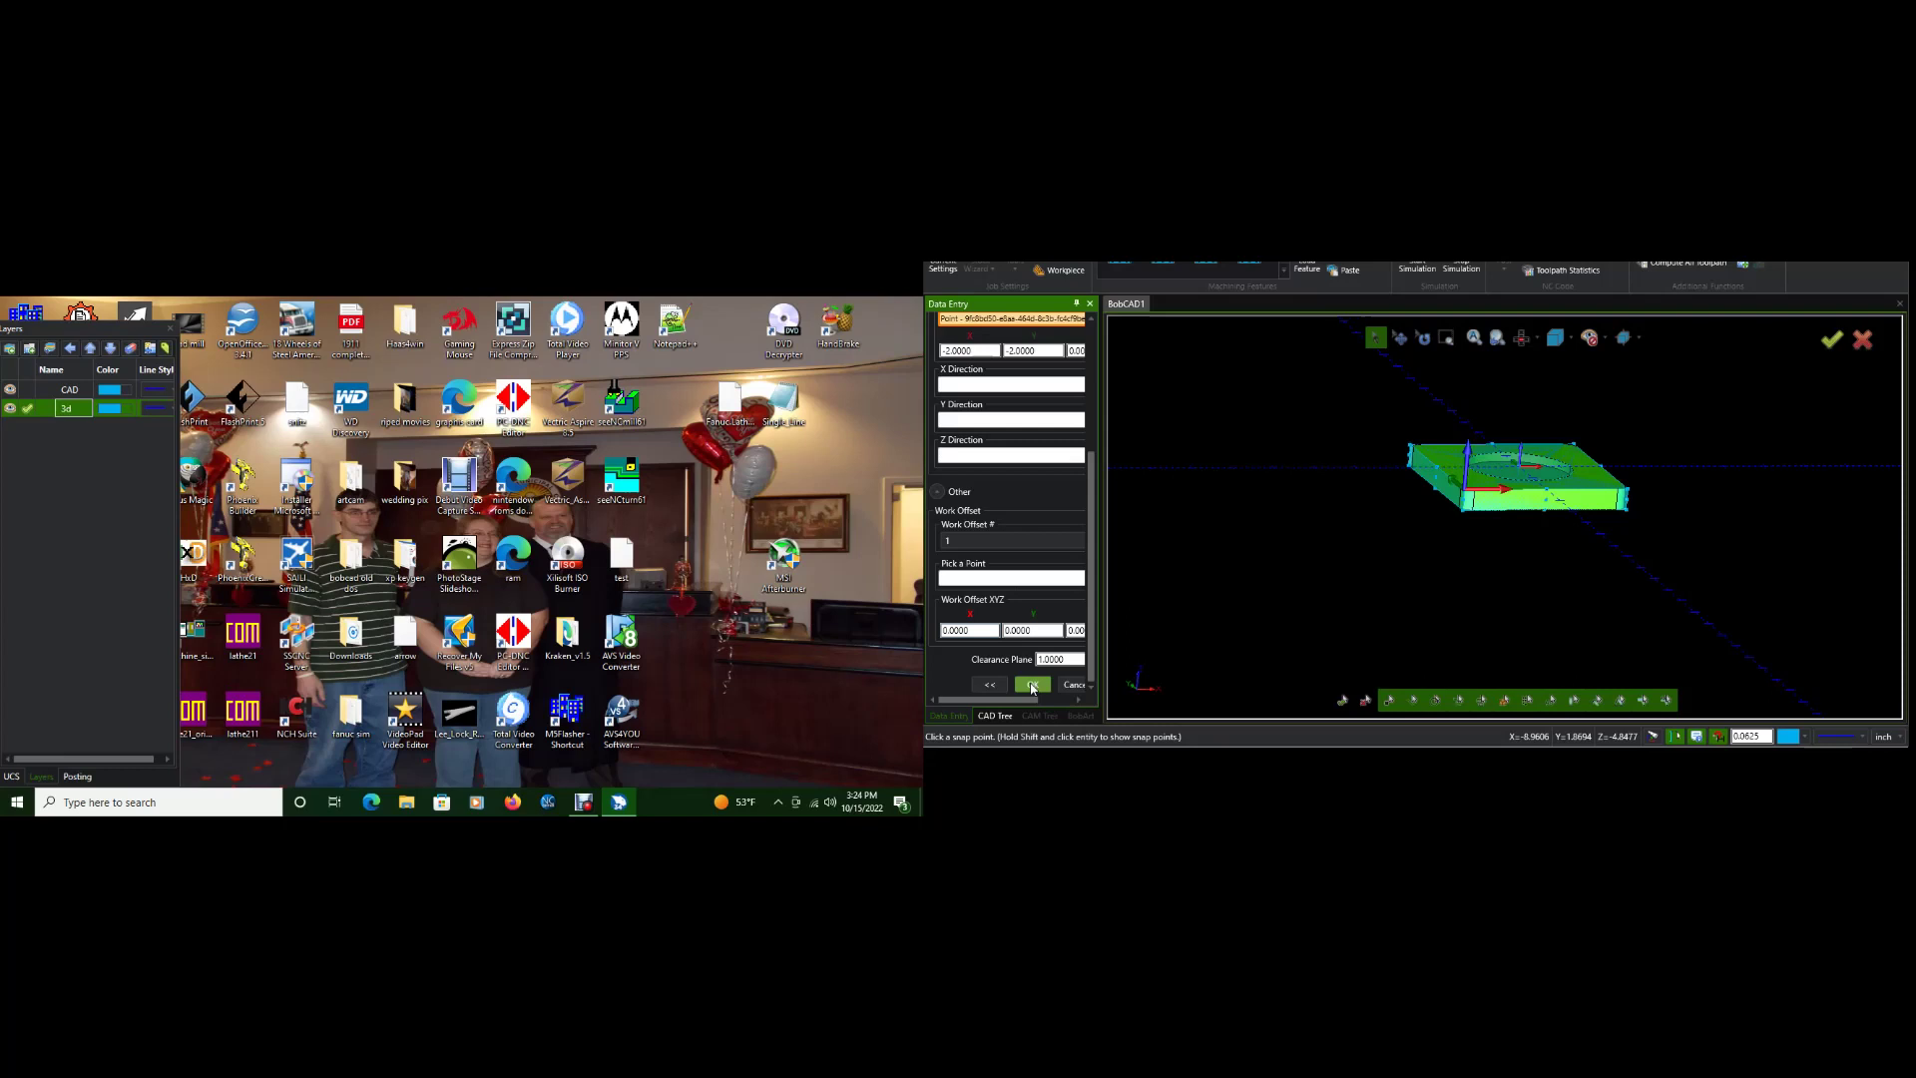
pyautogui.moveTo(1073, 657); pyautogui.dragTo(995, 657)
pyautogui.write('0.06')
pyautogui.write('2')
pyautogui.click(1033, 685)
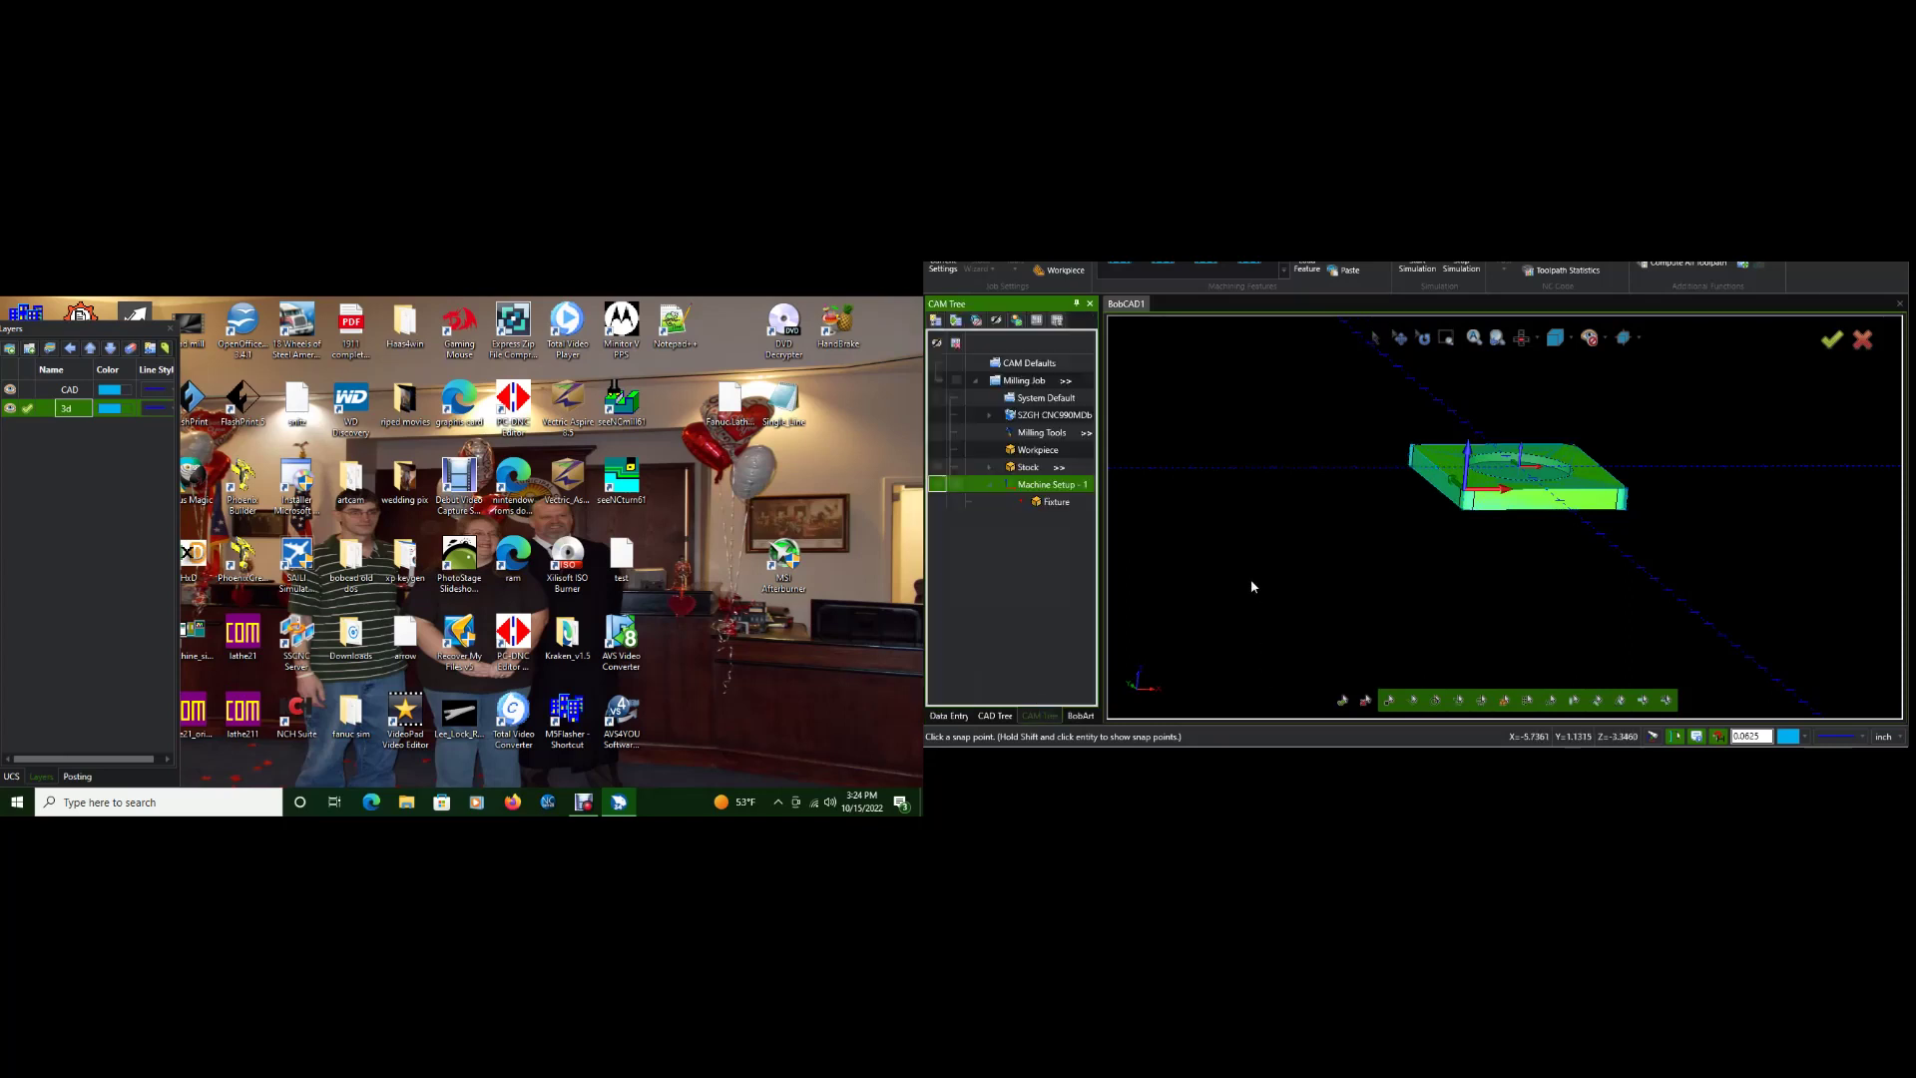
# - Add a Mill 2 Axis feature to the machine setup, using the pocket circle as geometry and the pocket floor as its bottom
pyautogui.rightClick(1049, 486)
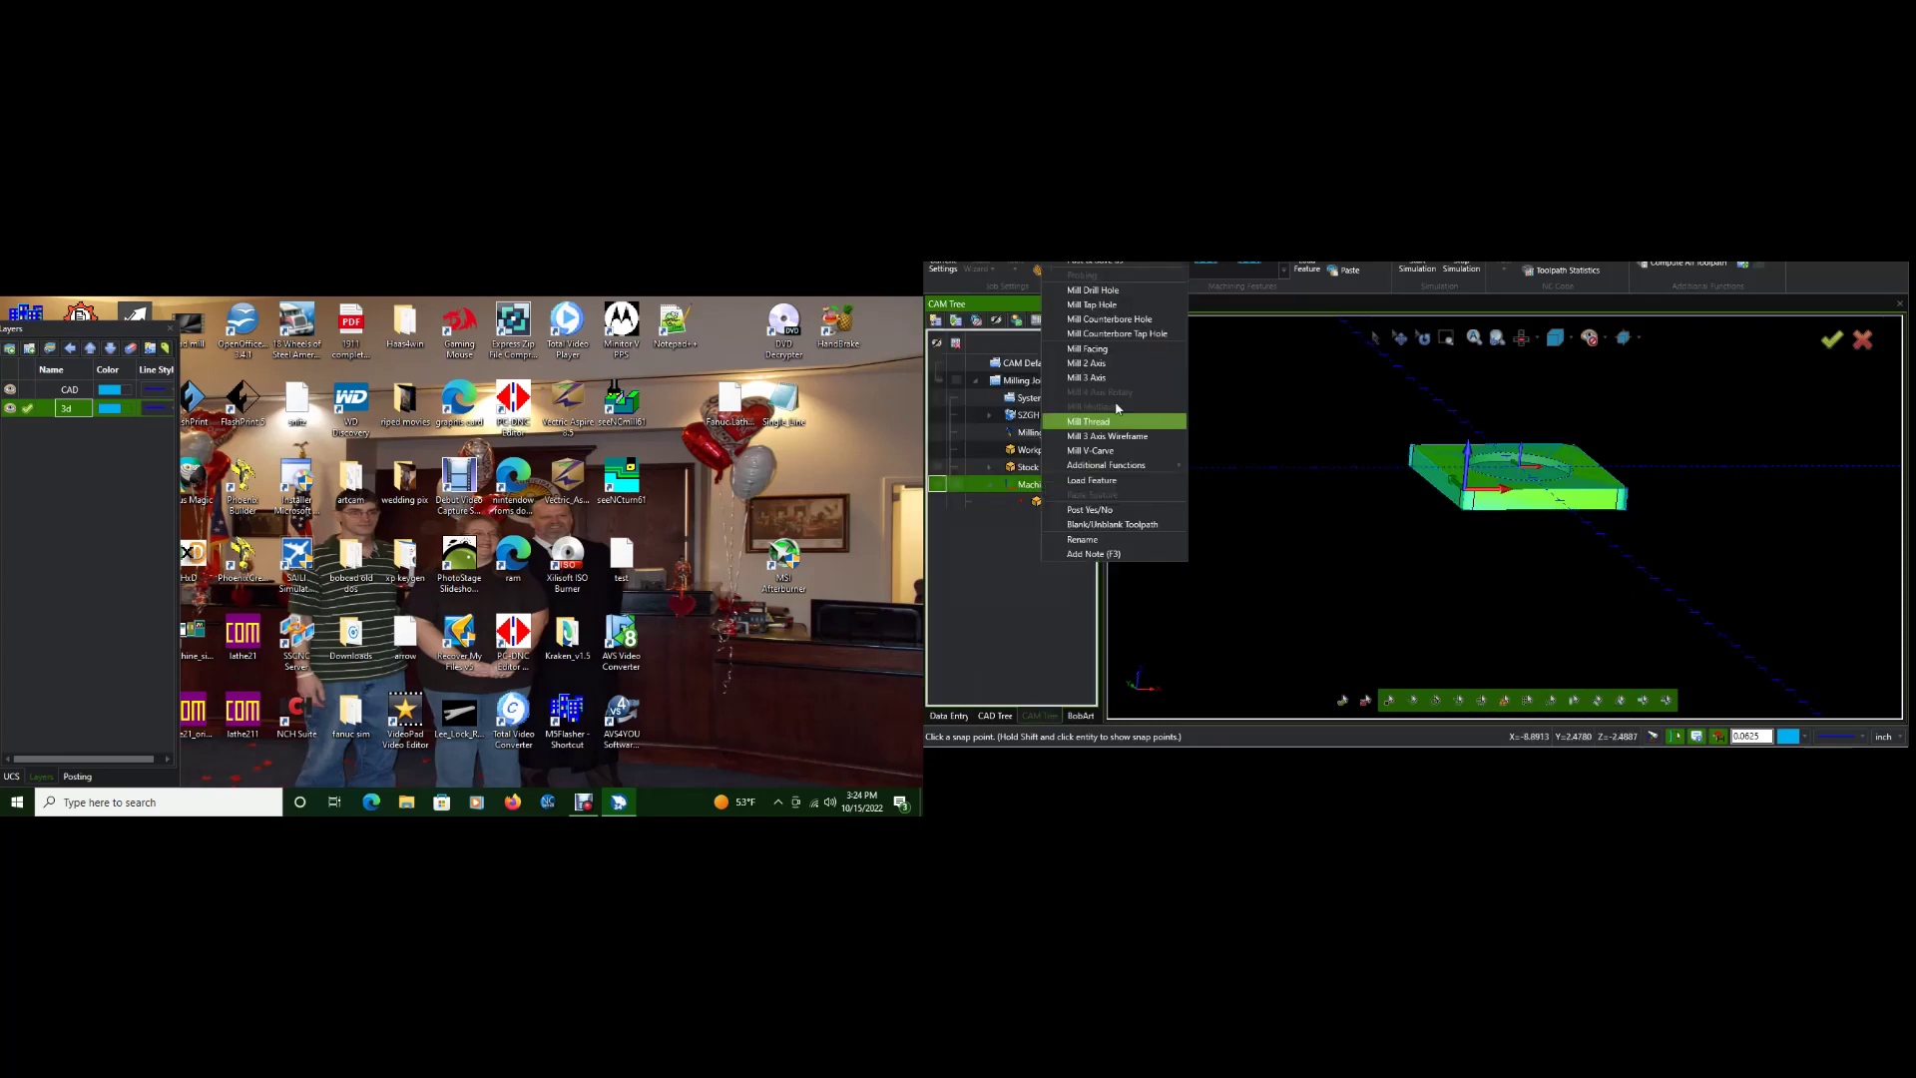
pyautogui.click(1122, 363)
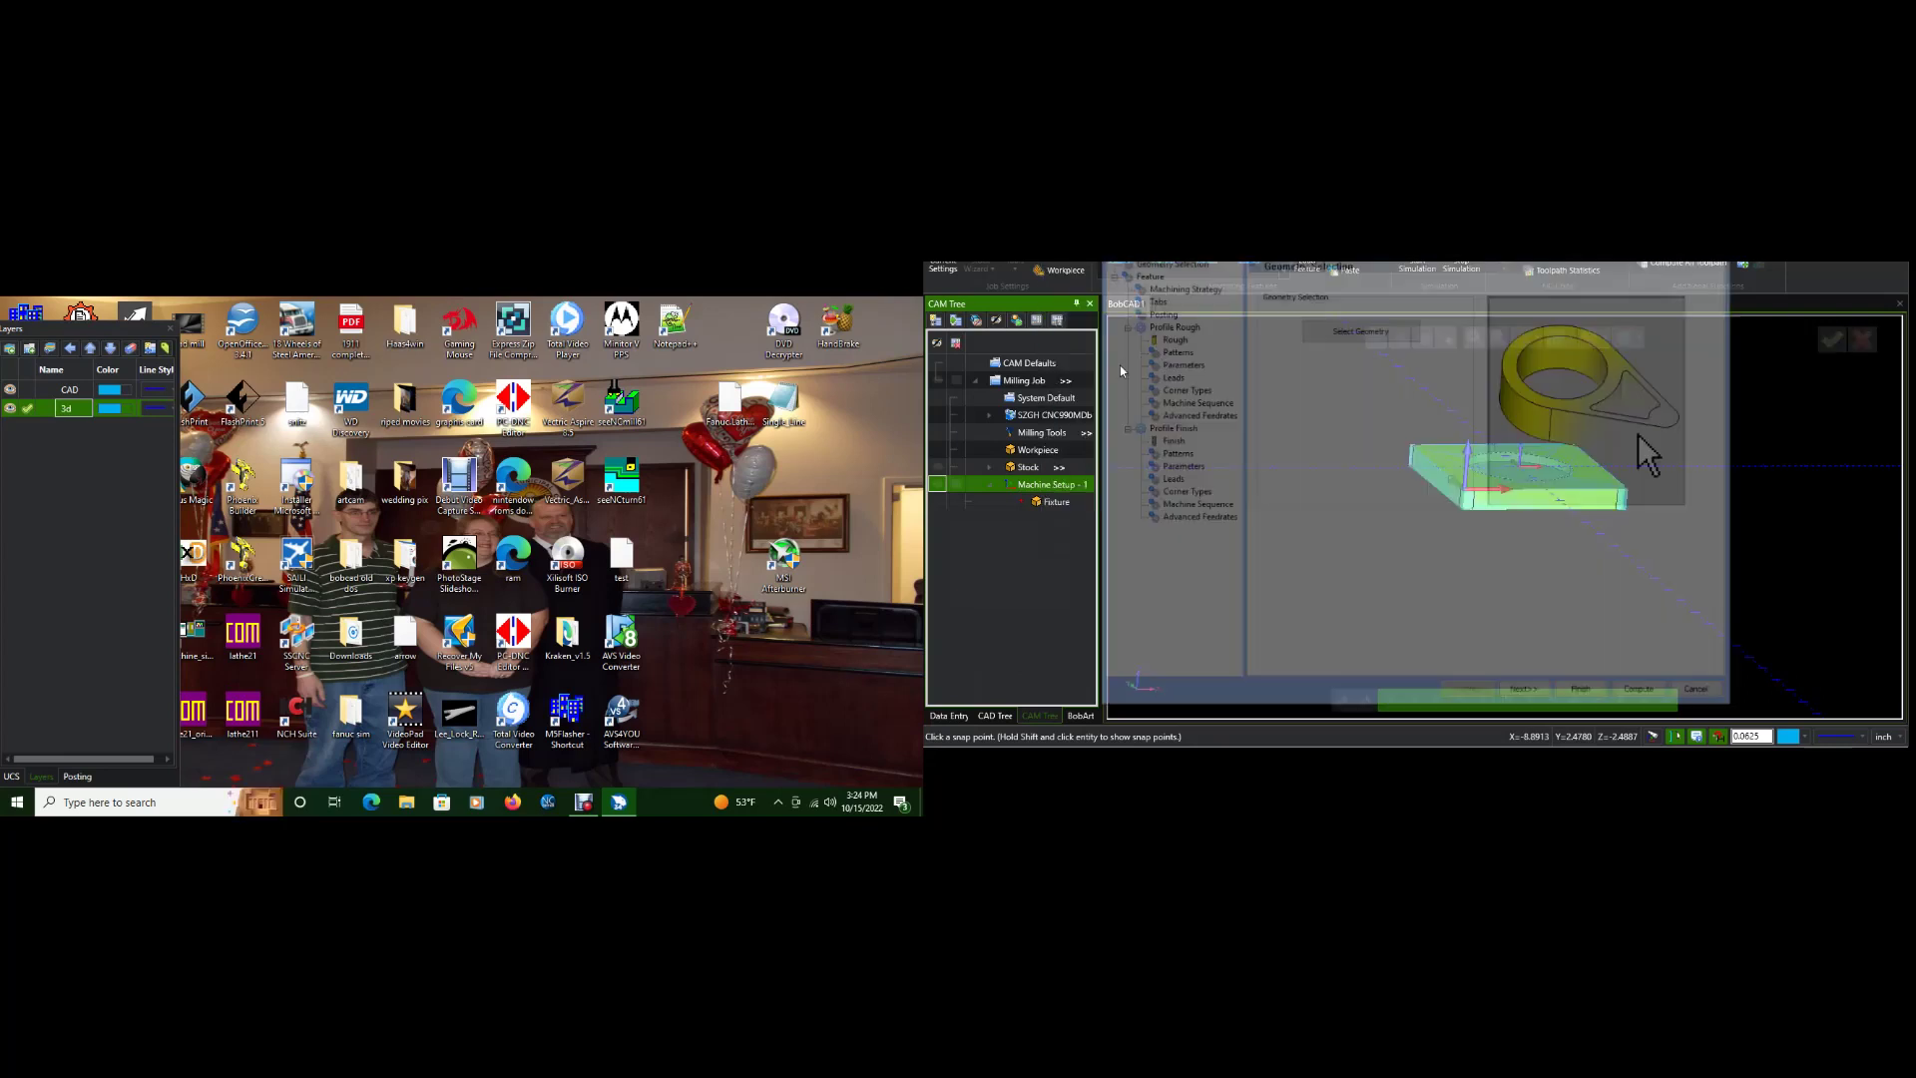
pyautogui.click(1369, 332)
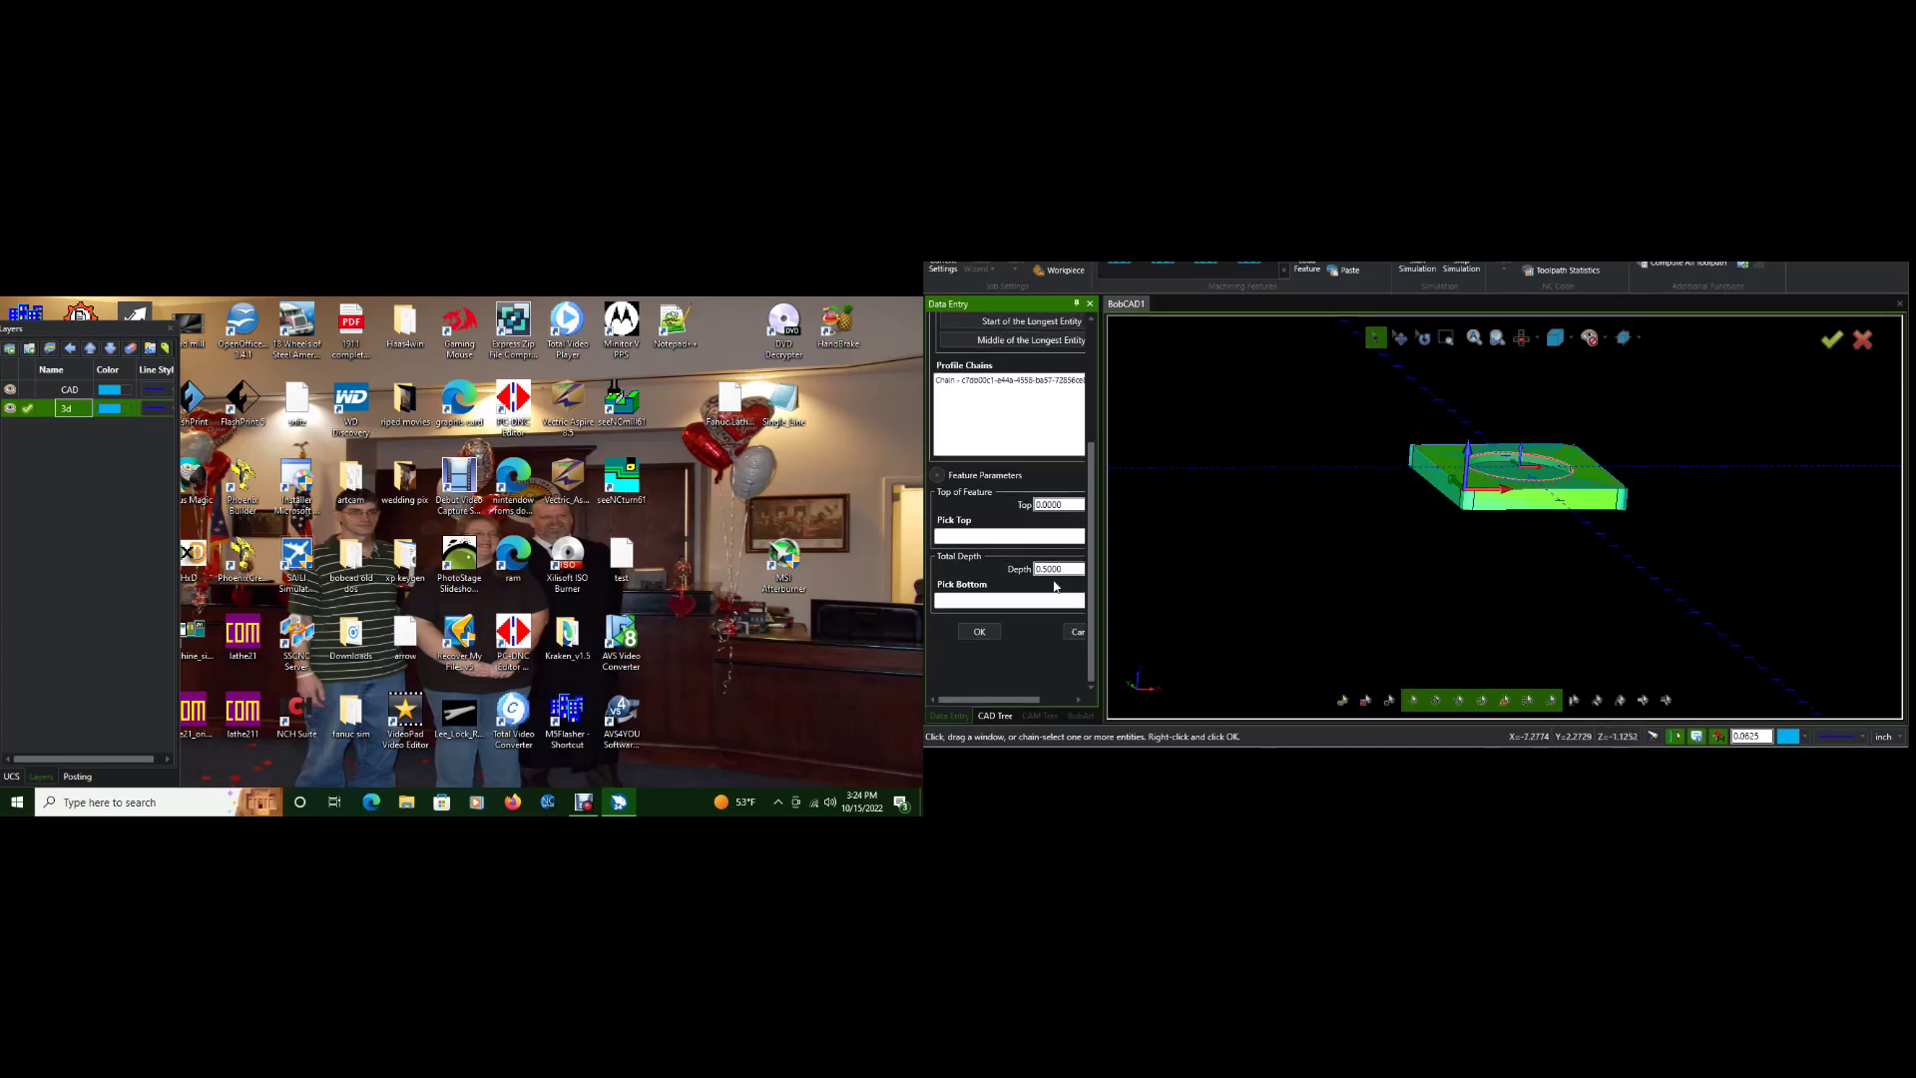
pyautogui.click(978, 599)
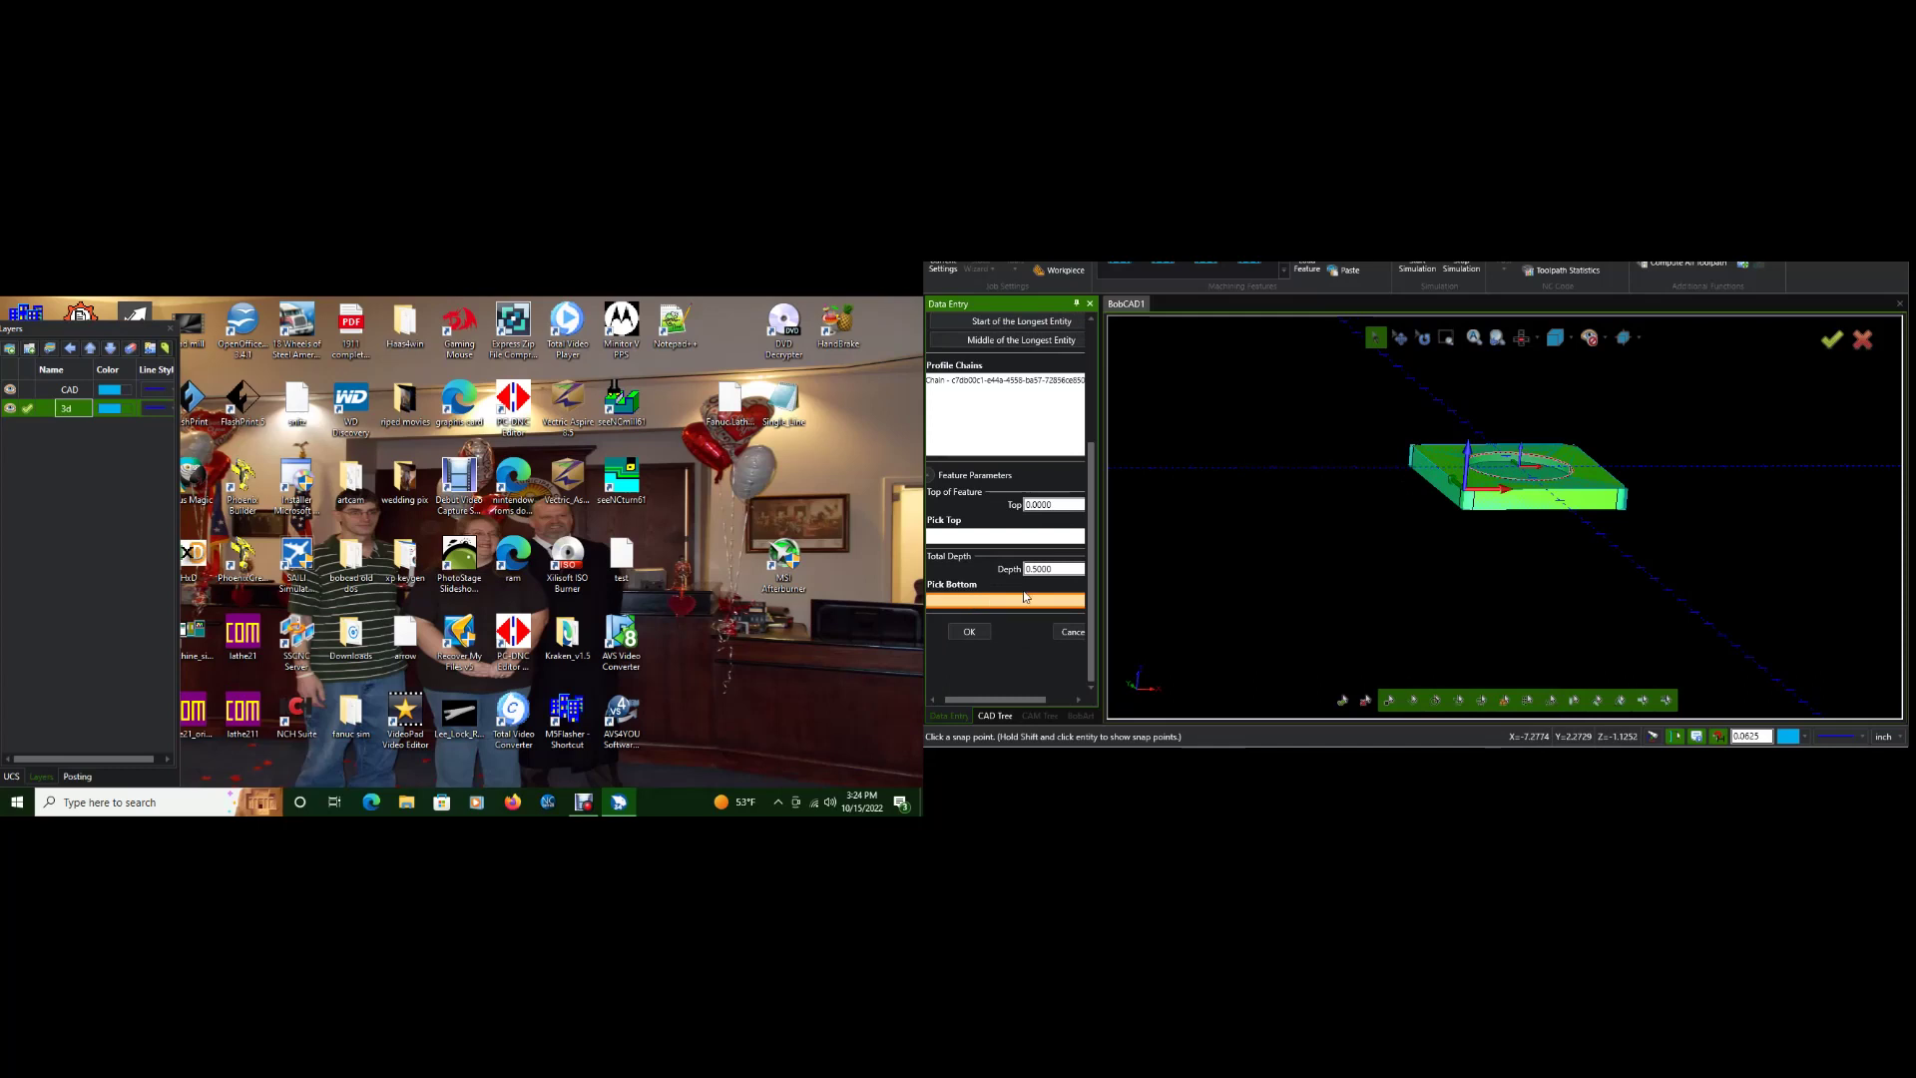
pyautogui.click(1504, 467)
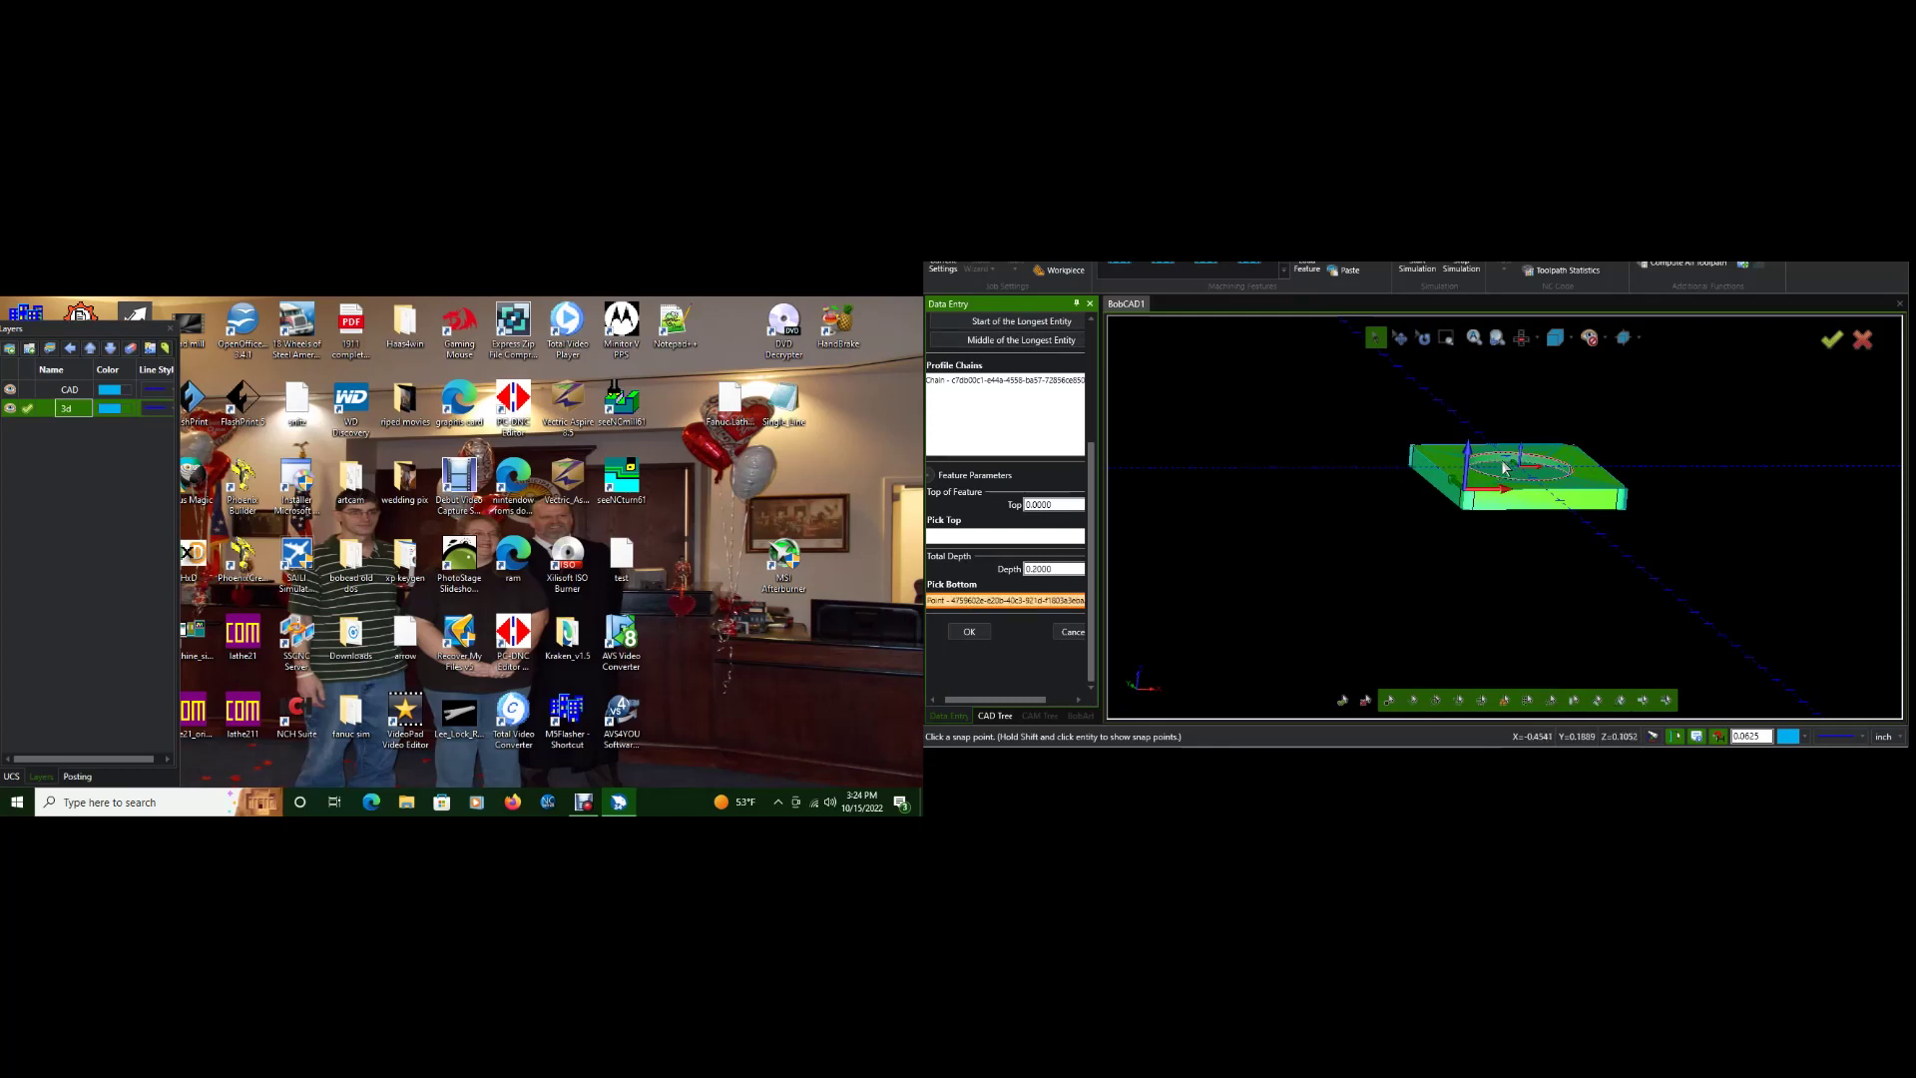
pyautogui.click(963, 631)
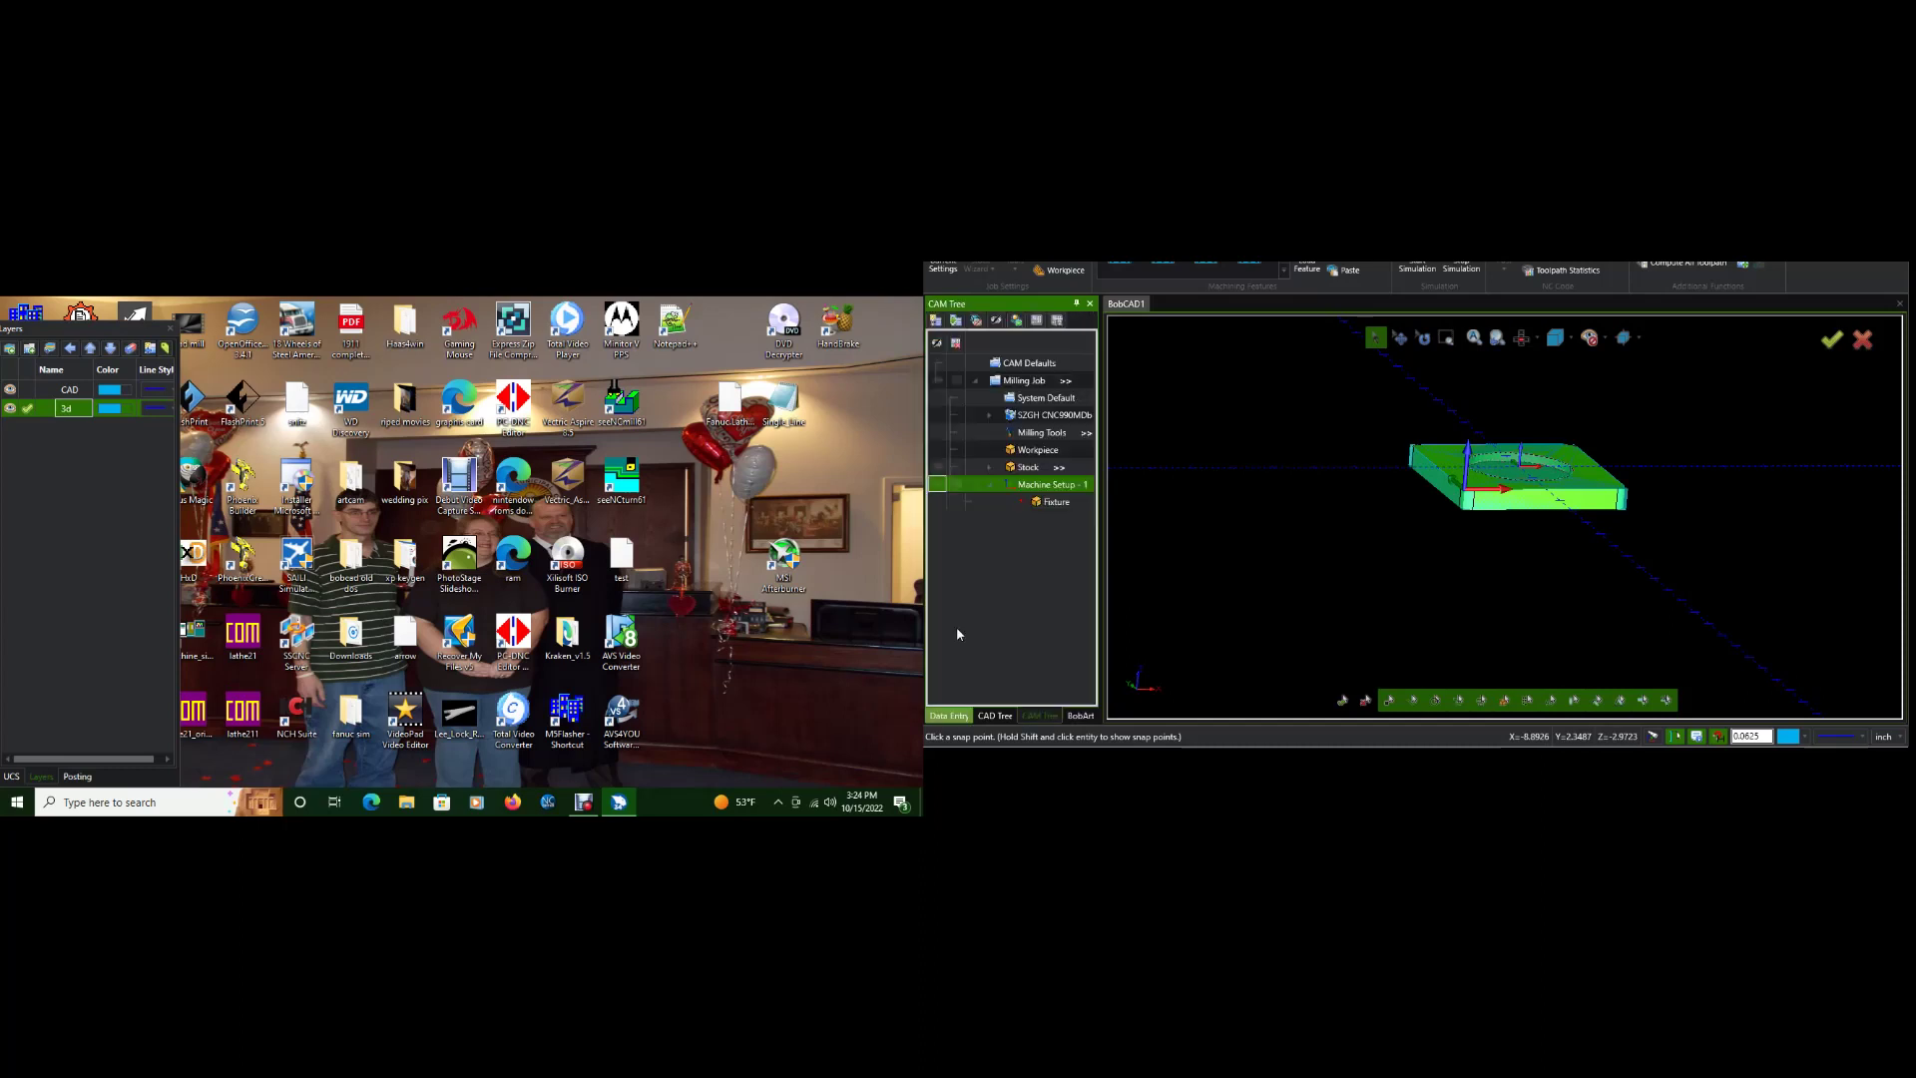
# - In the machining strategy, remove the Profile Rough operation and add it again after Profile Finish
pyautogui.click(1534, 692)
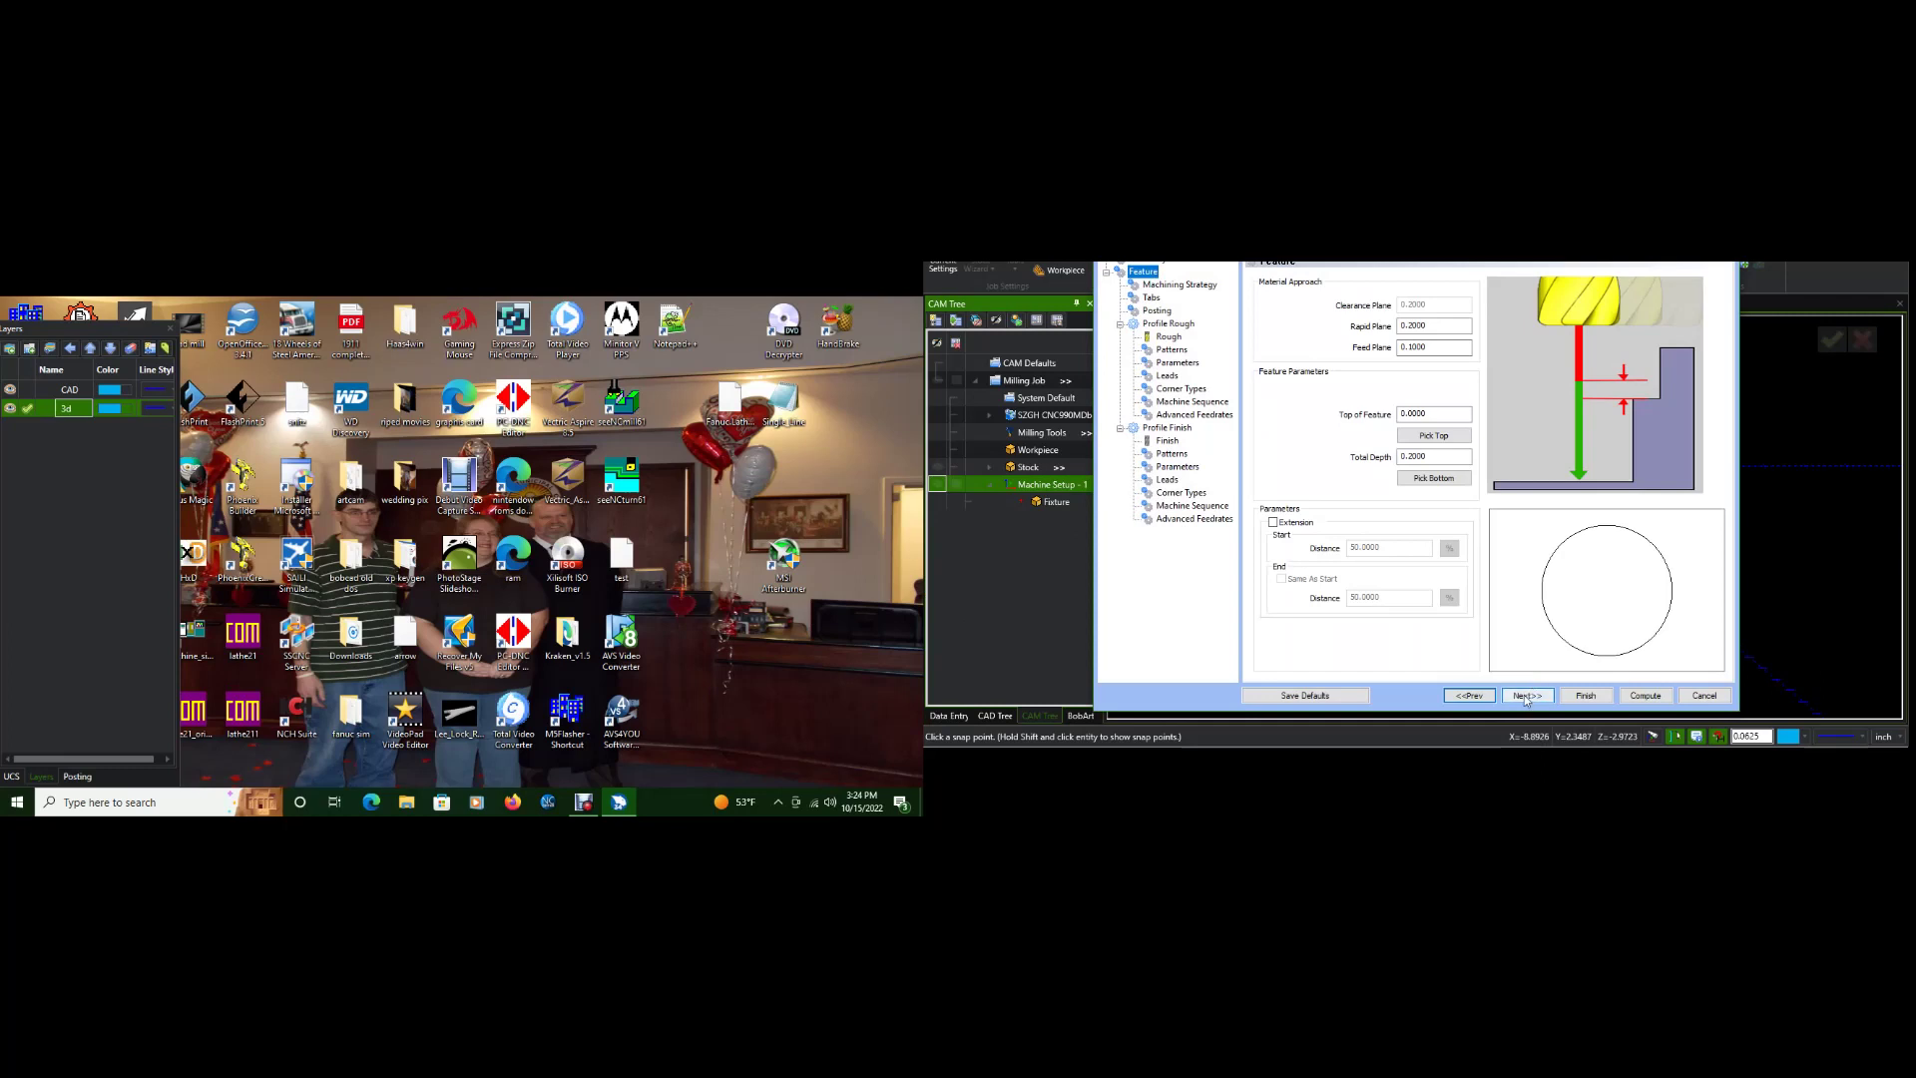
pyautogui.click(1528, 695)
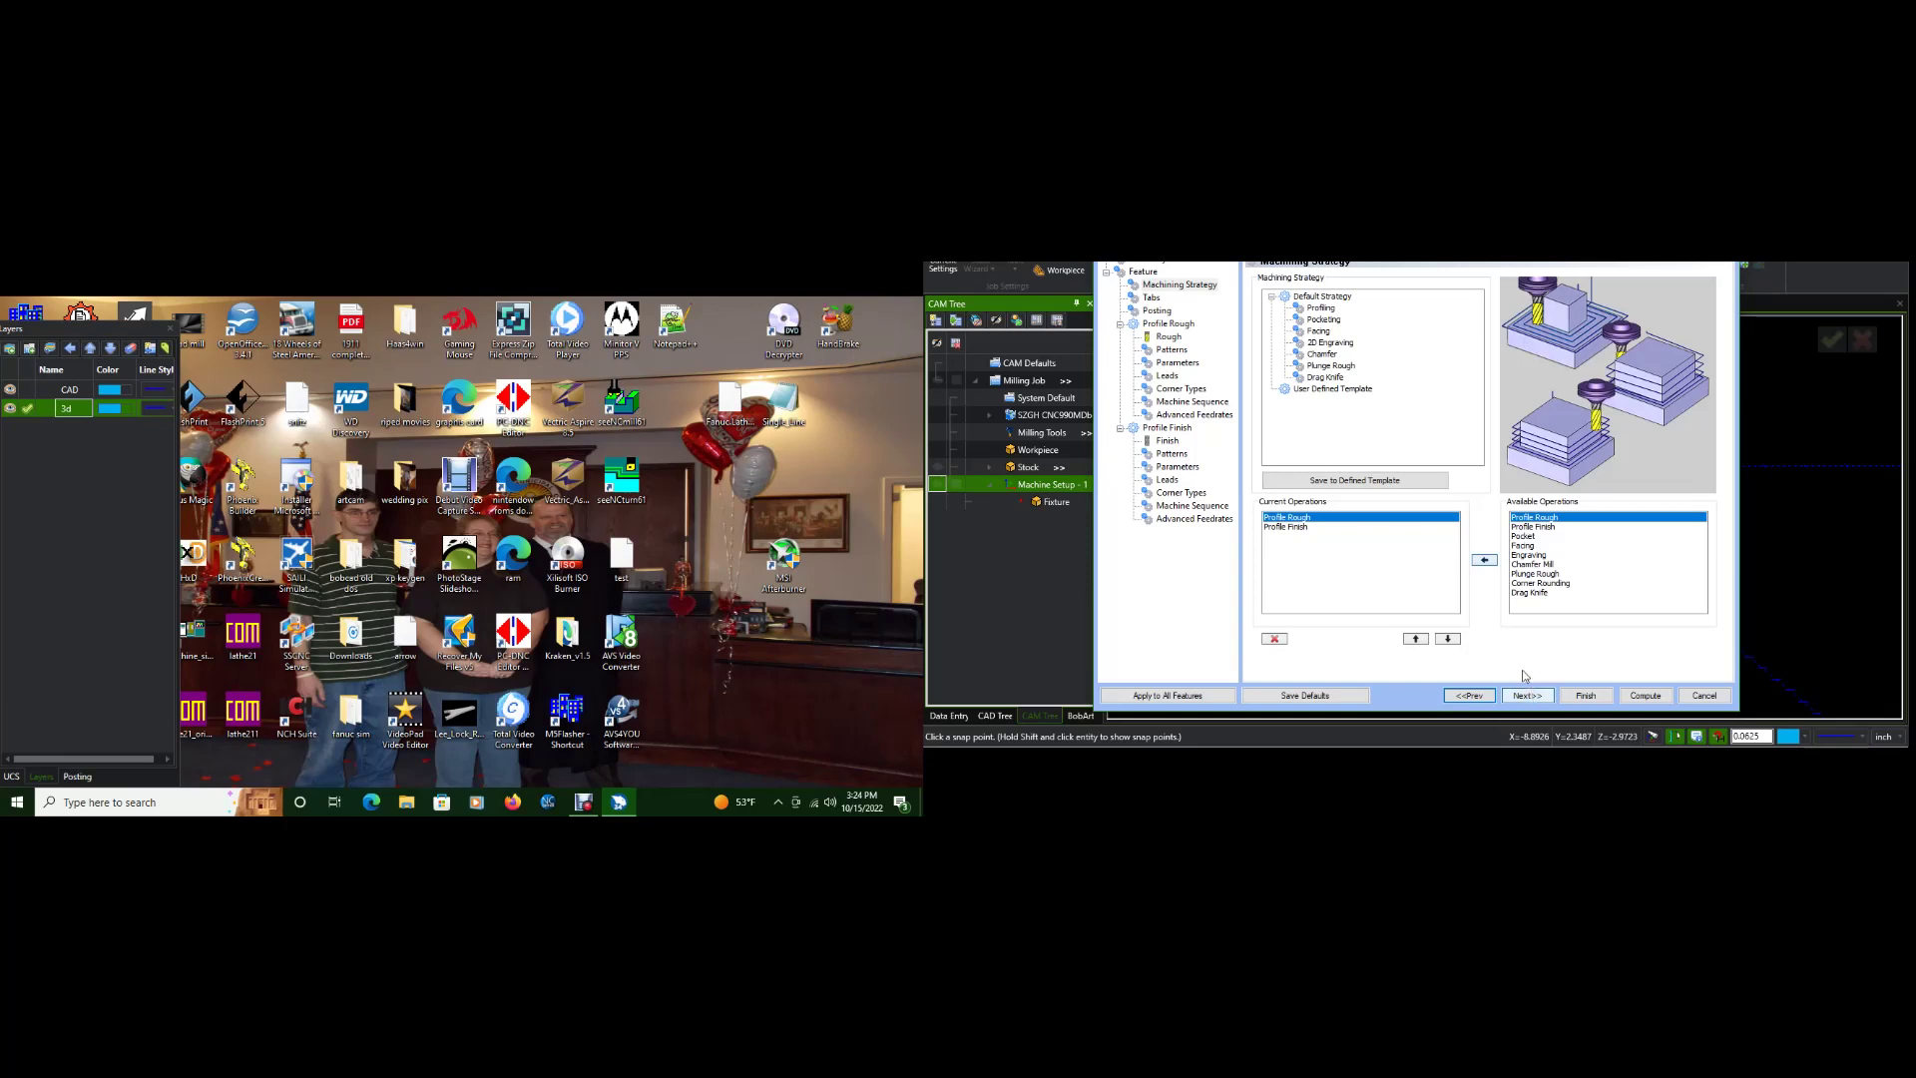
pyautogui.click(1274, 639)
pyautogui.click(1534, 696)
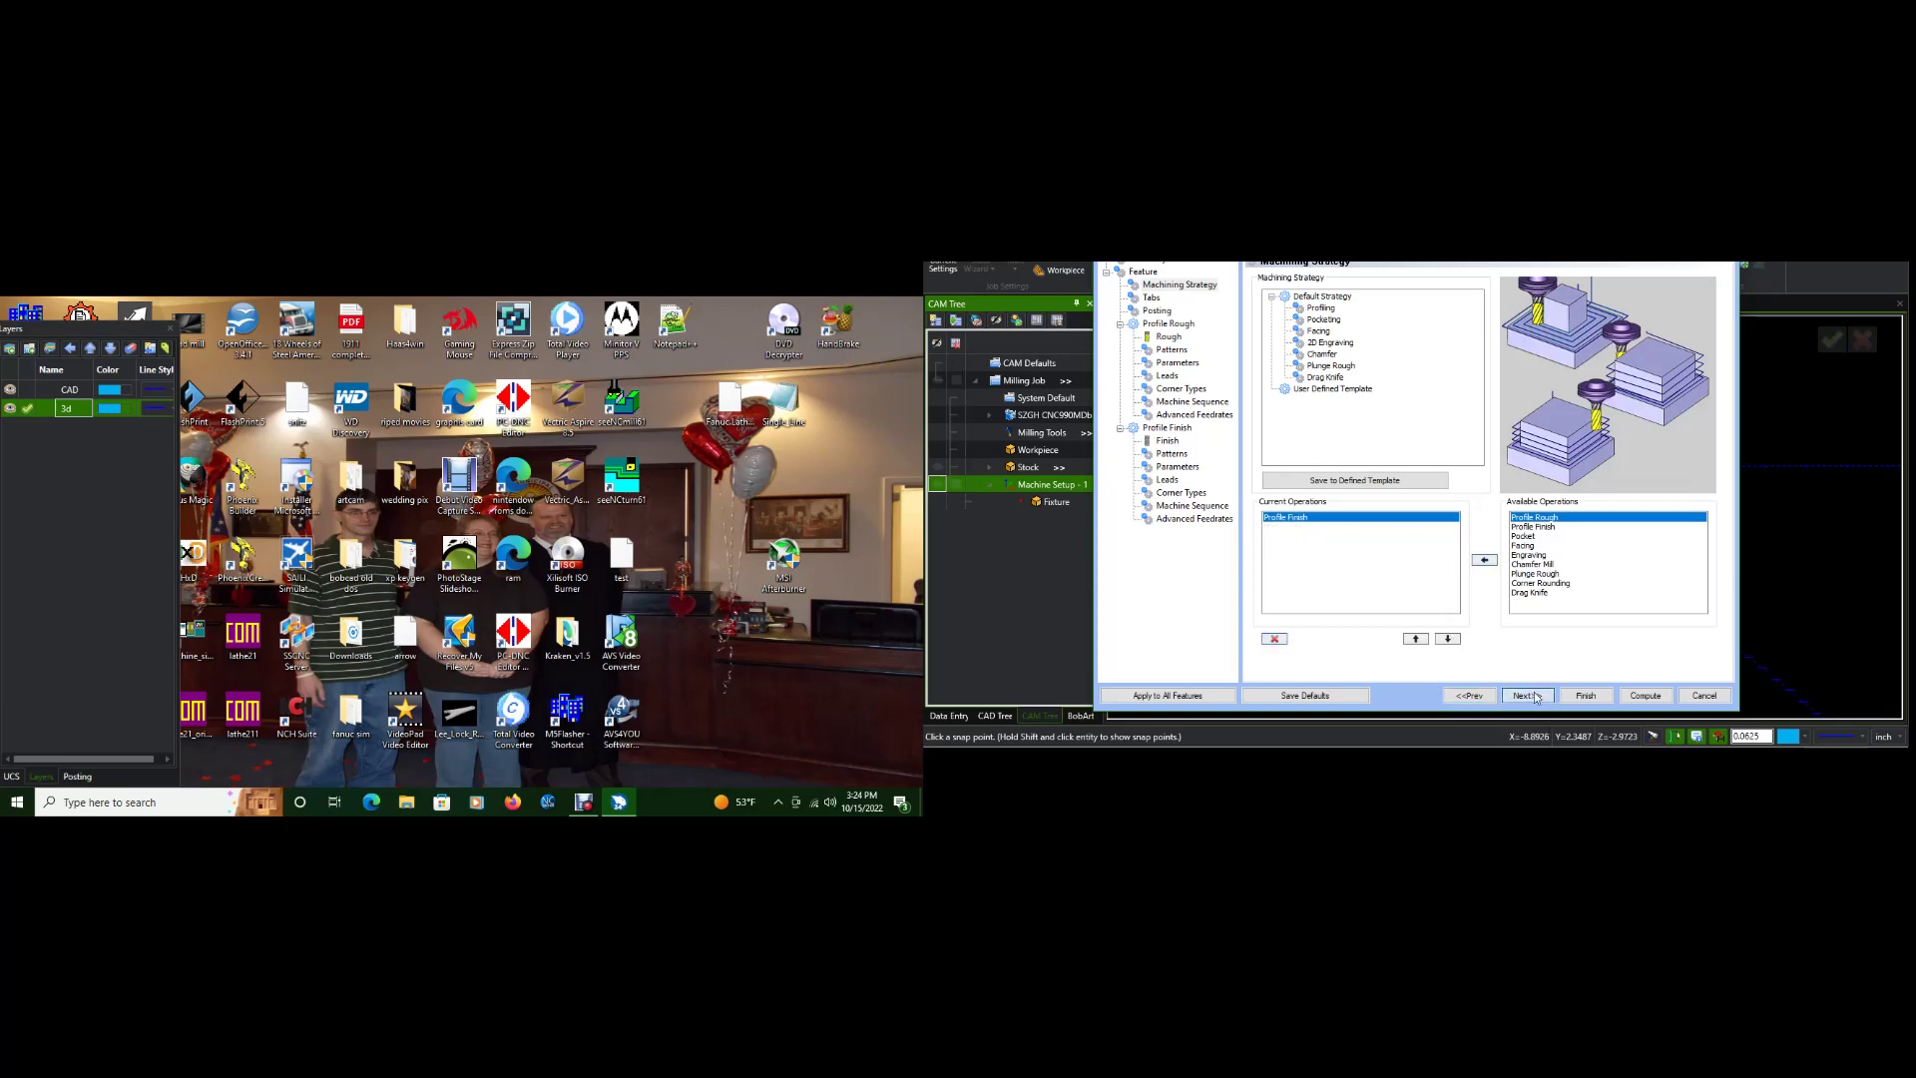
pyautogui.click(1478, 702)
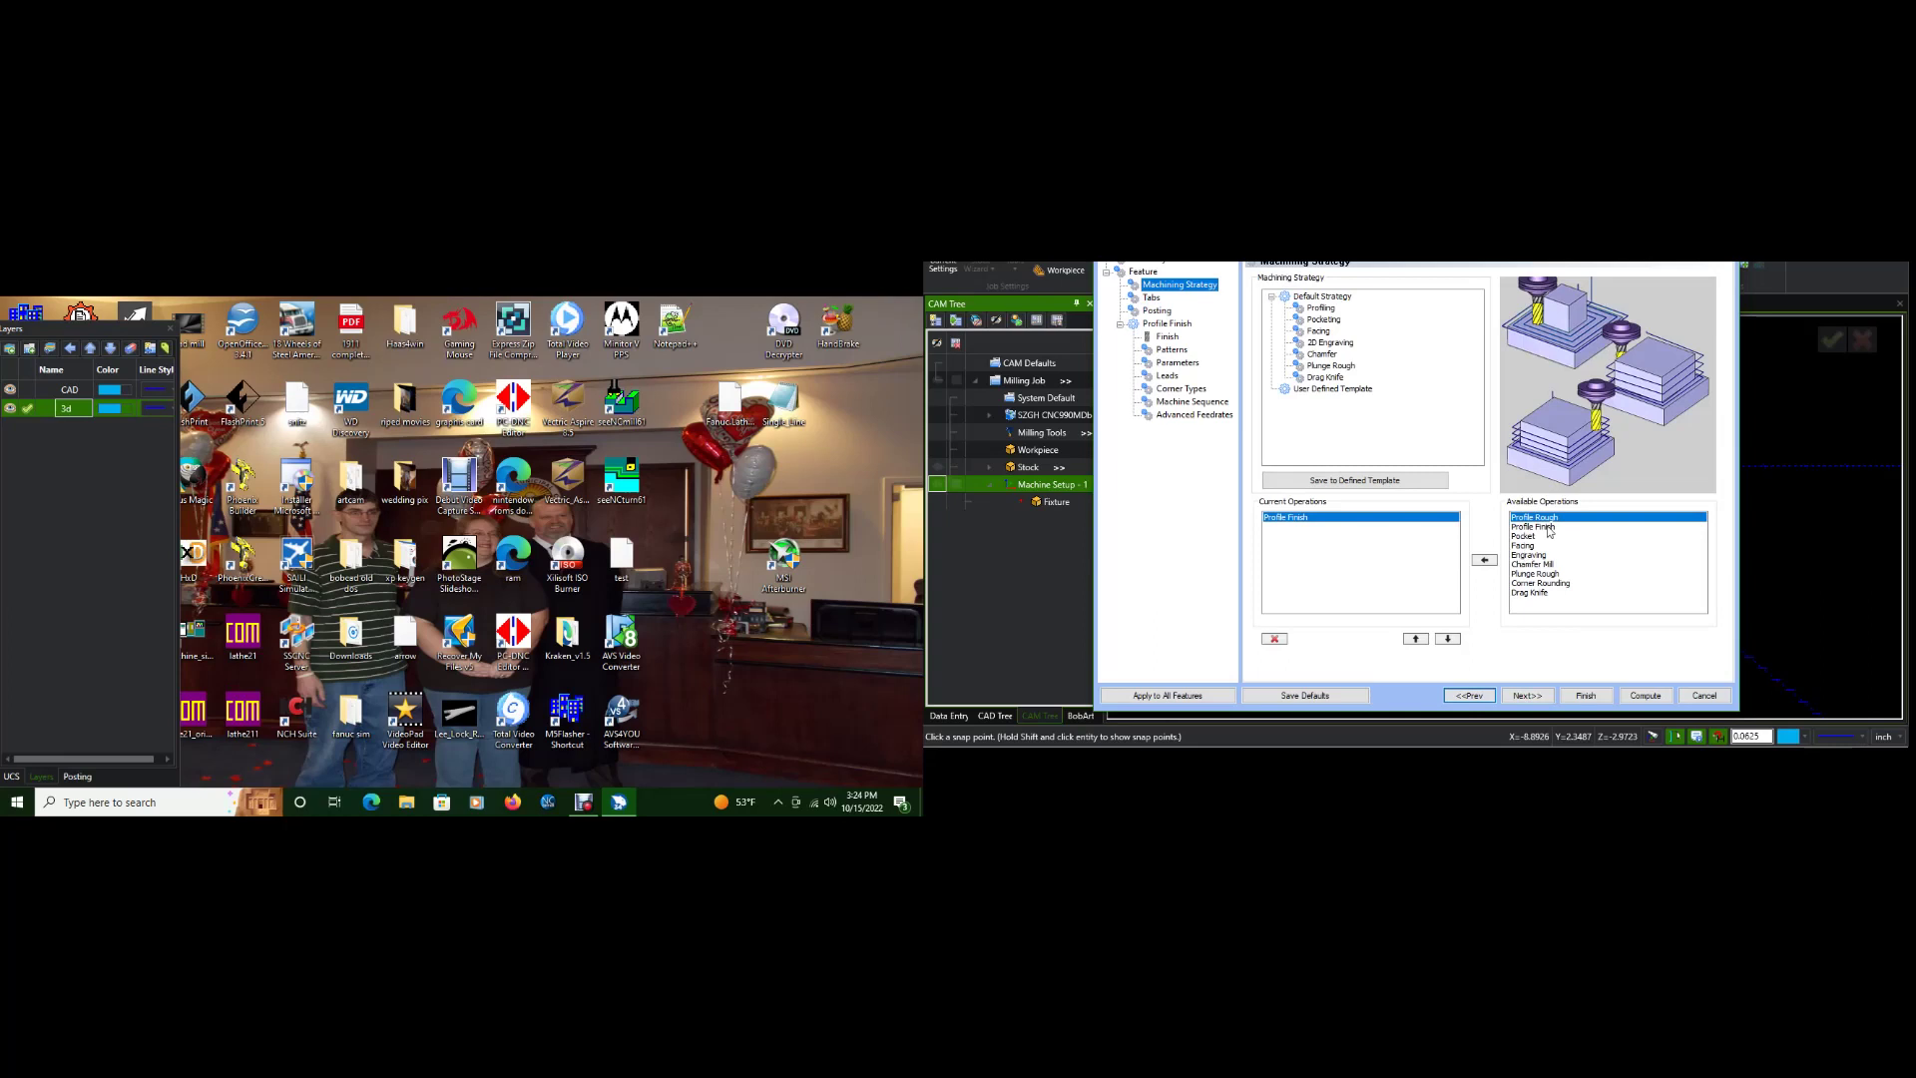
pyautogui.click(1485, 560)
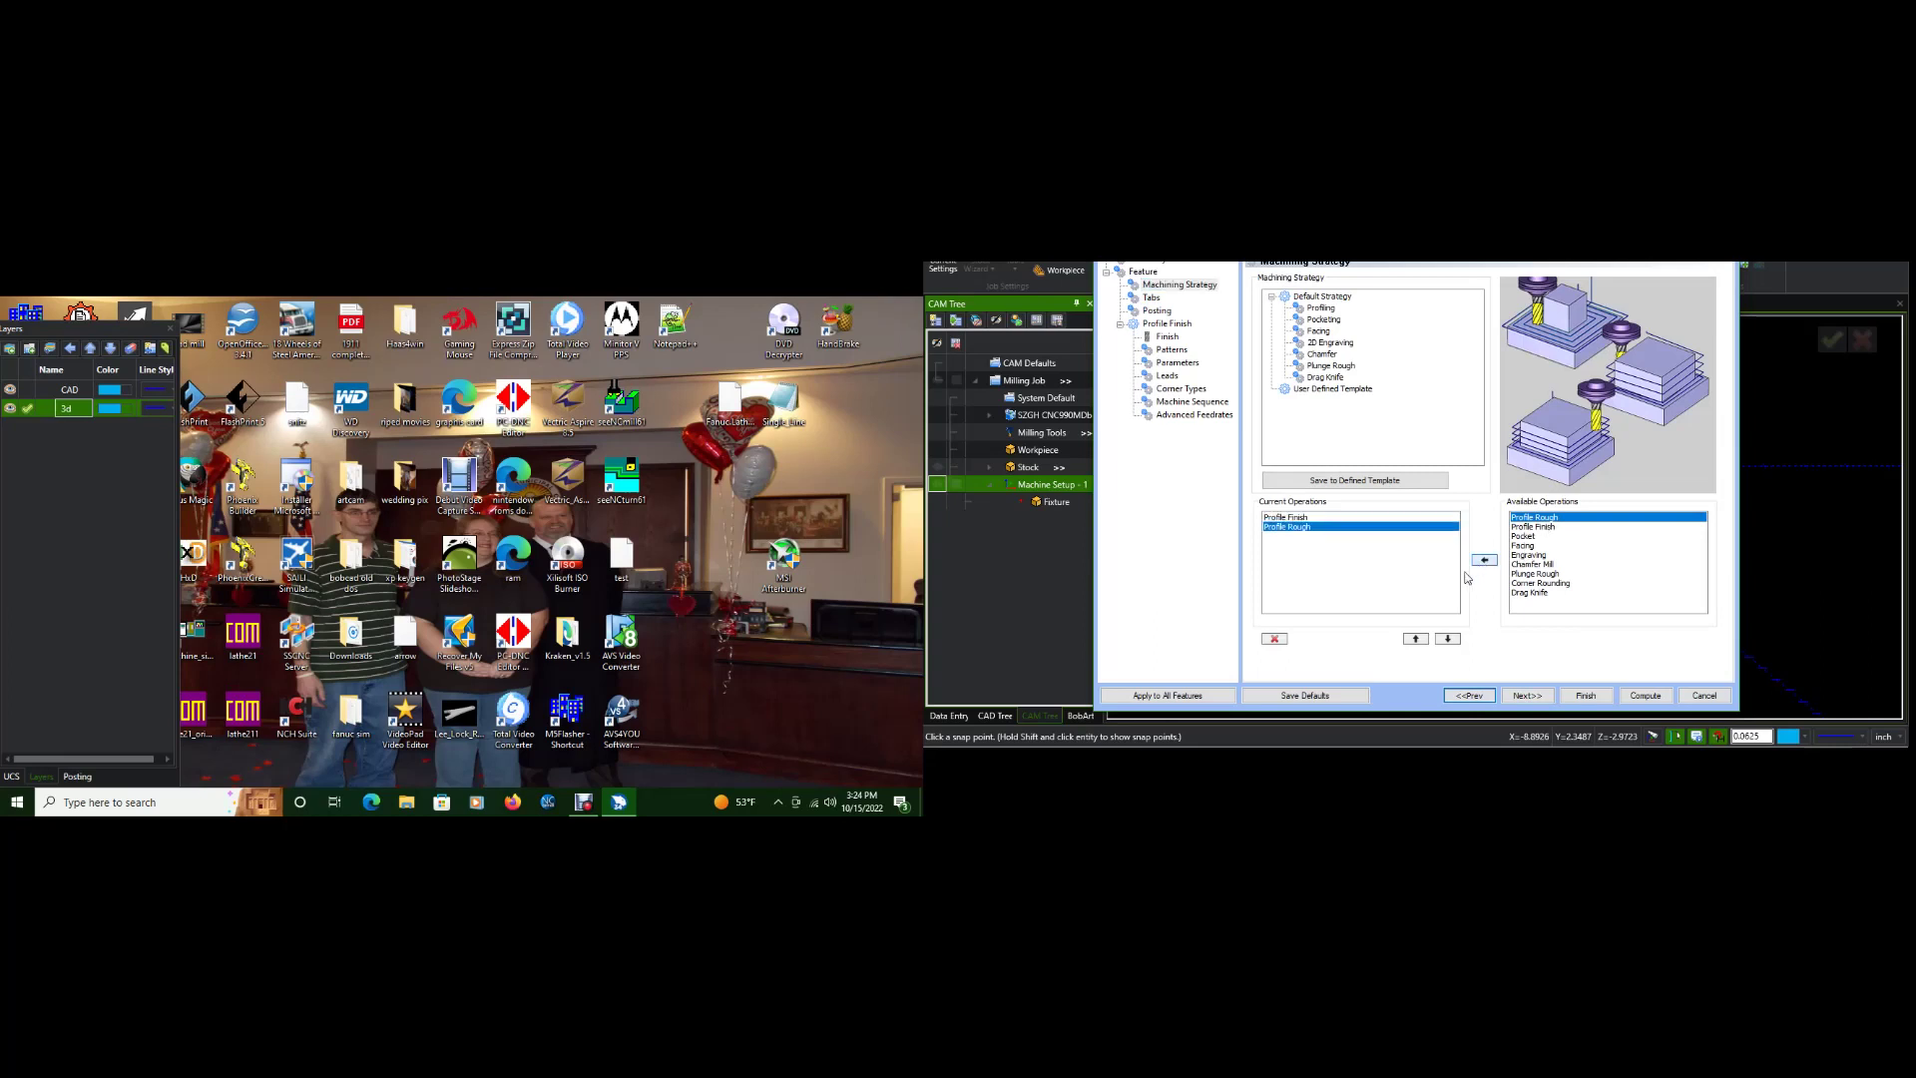
pyautogui.click(1535, 696)
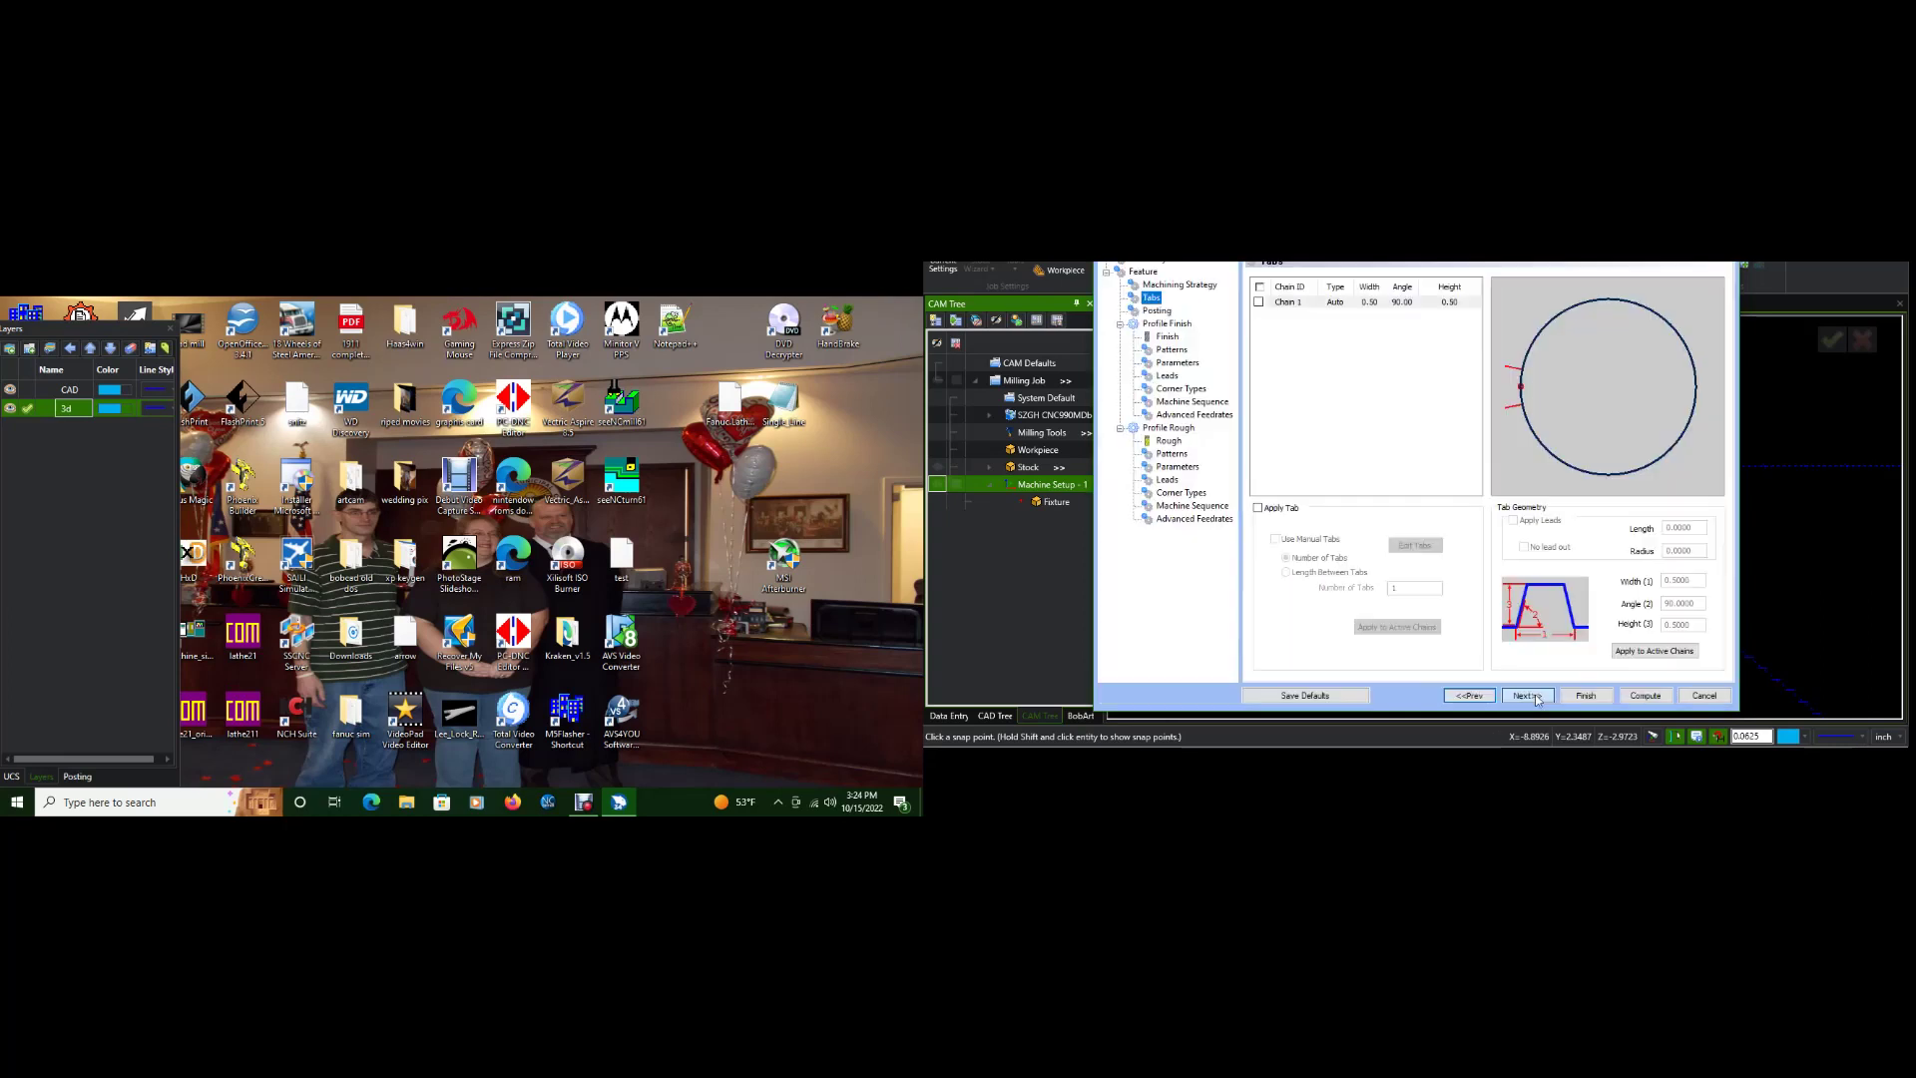
# - Assign the 1/4 FLAT ENDMILL - LONG from the tool library to Profile Finish and turn off system feeds and speeds
pyautogui.click(1527, 695)
pyautogui.click(1528, 695)
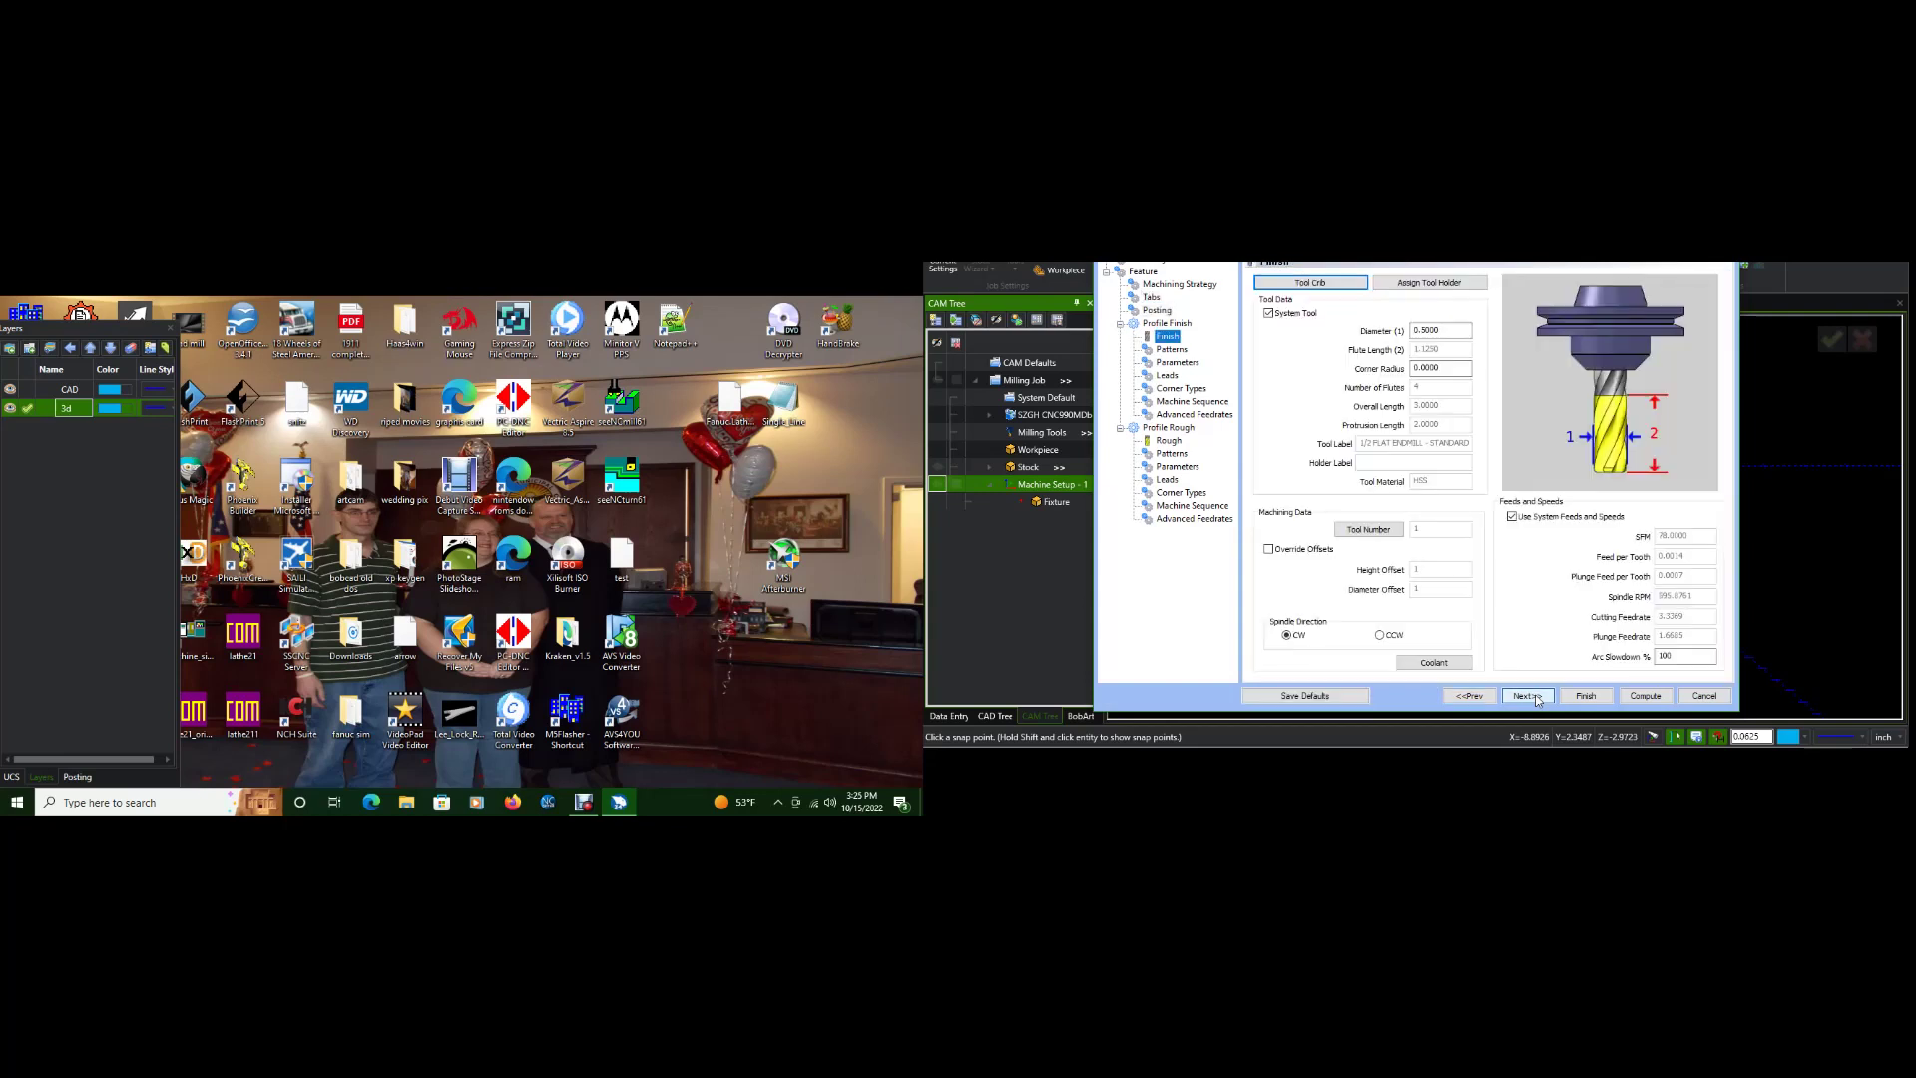
pyautogui.click(1347, 288)
pyautogui.click(1173, 310)
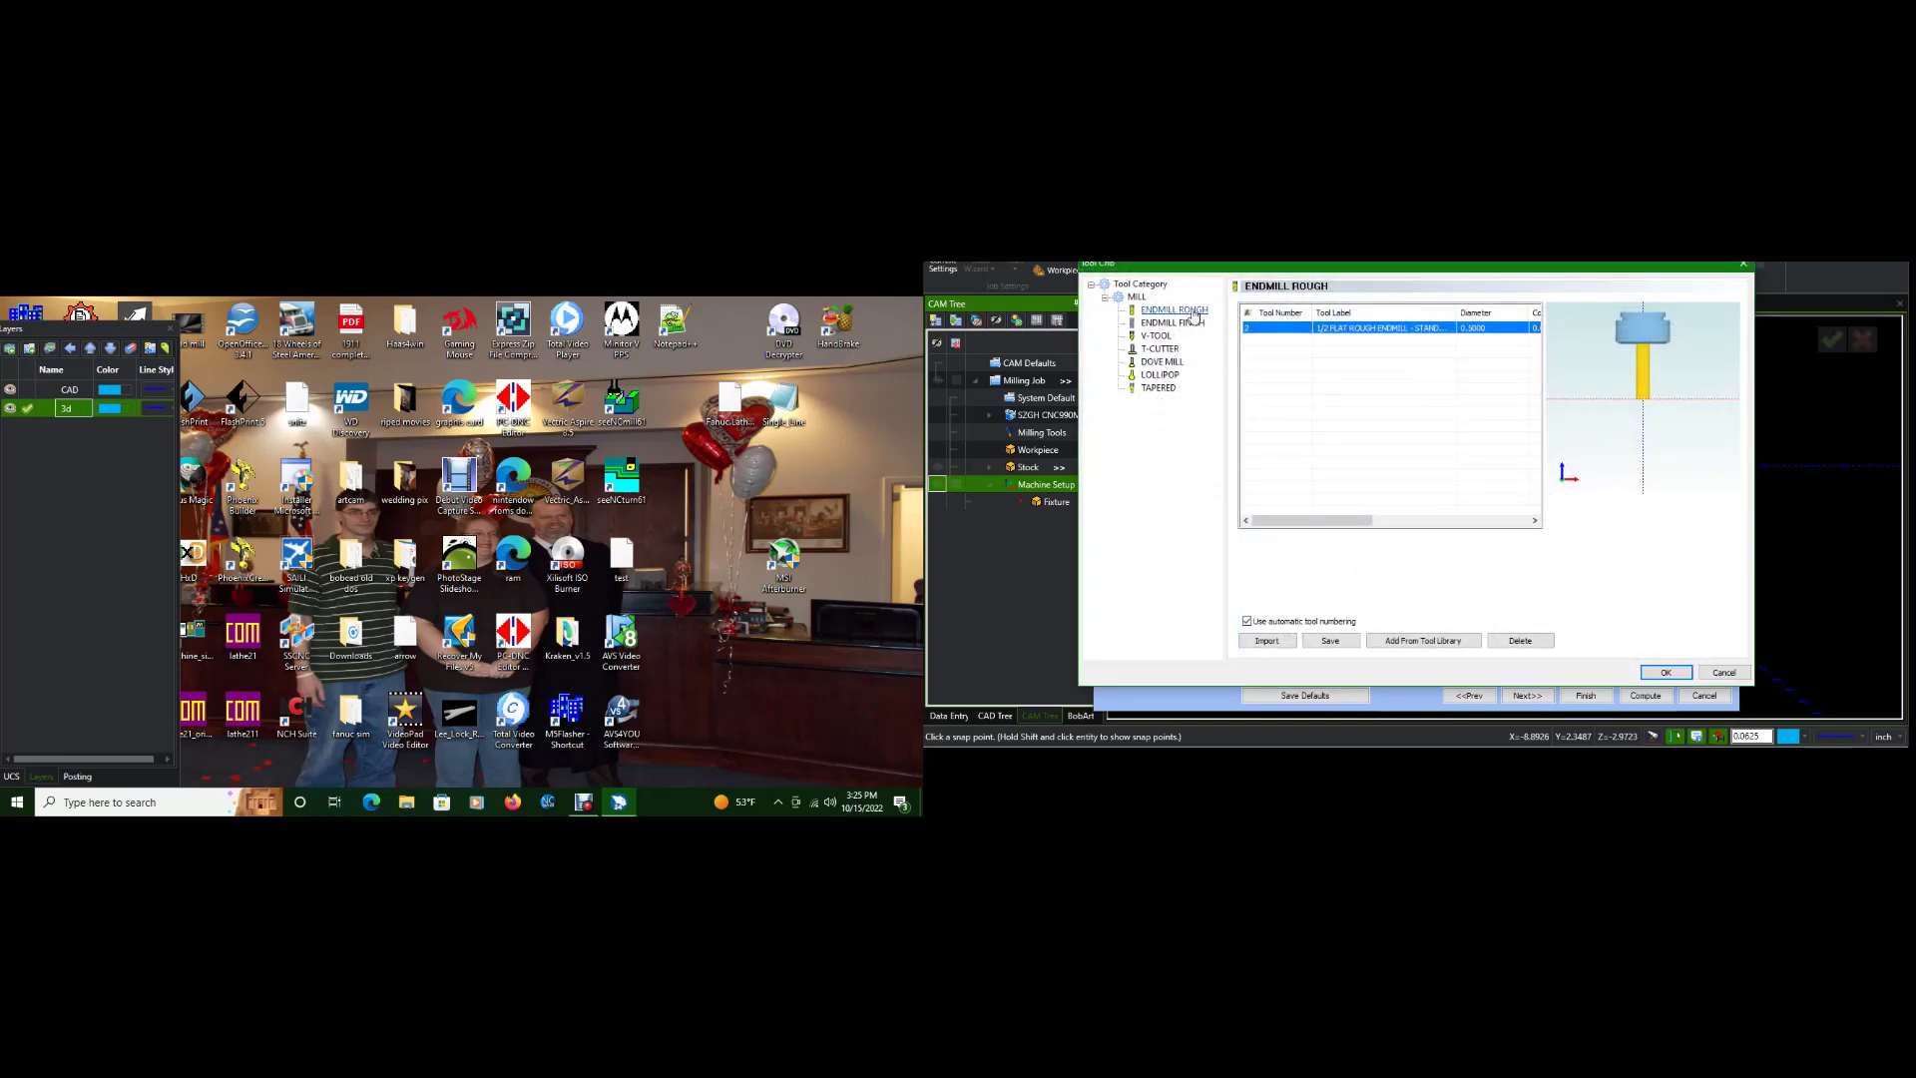
pyautogui.click(1400, 642)
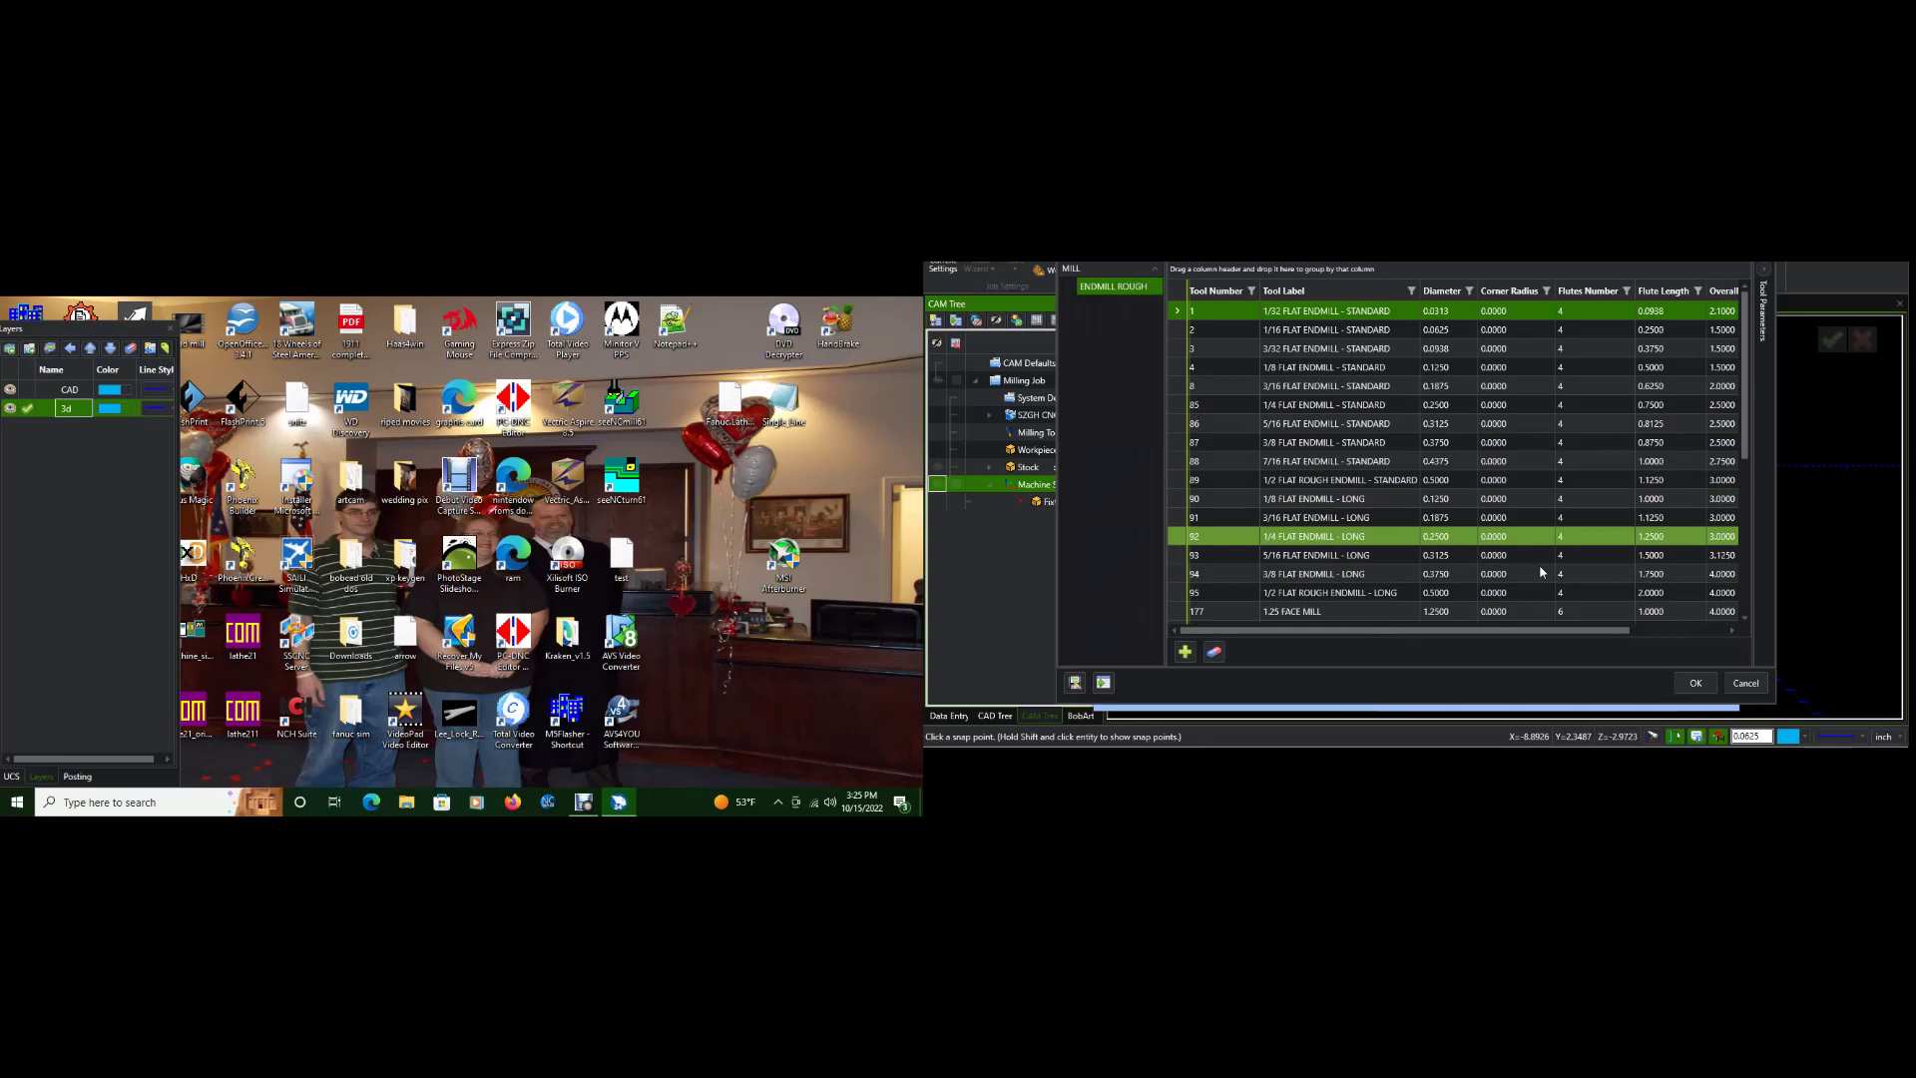
pyautogui.click(1700, 683)
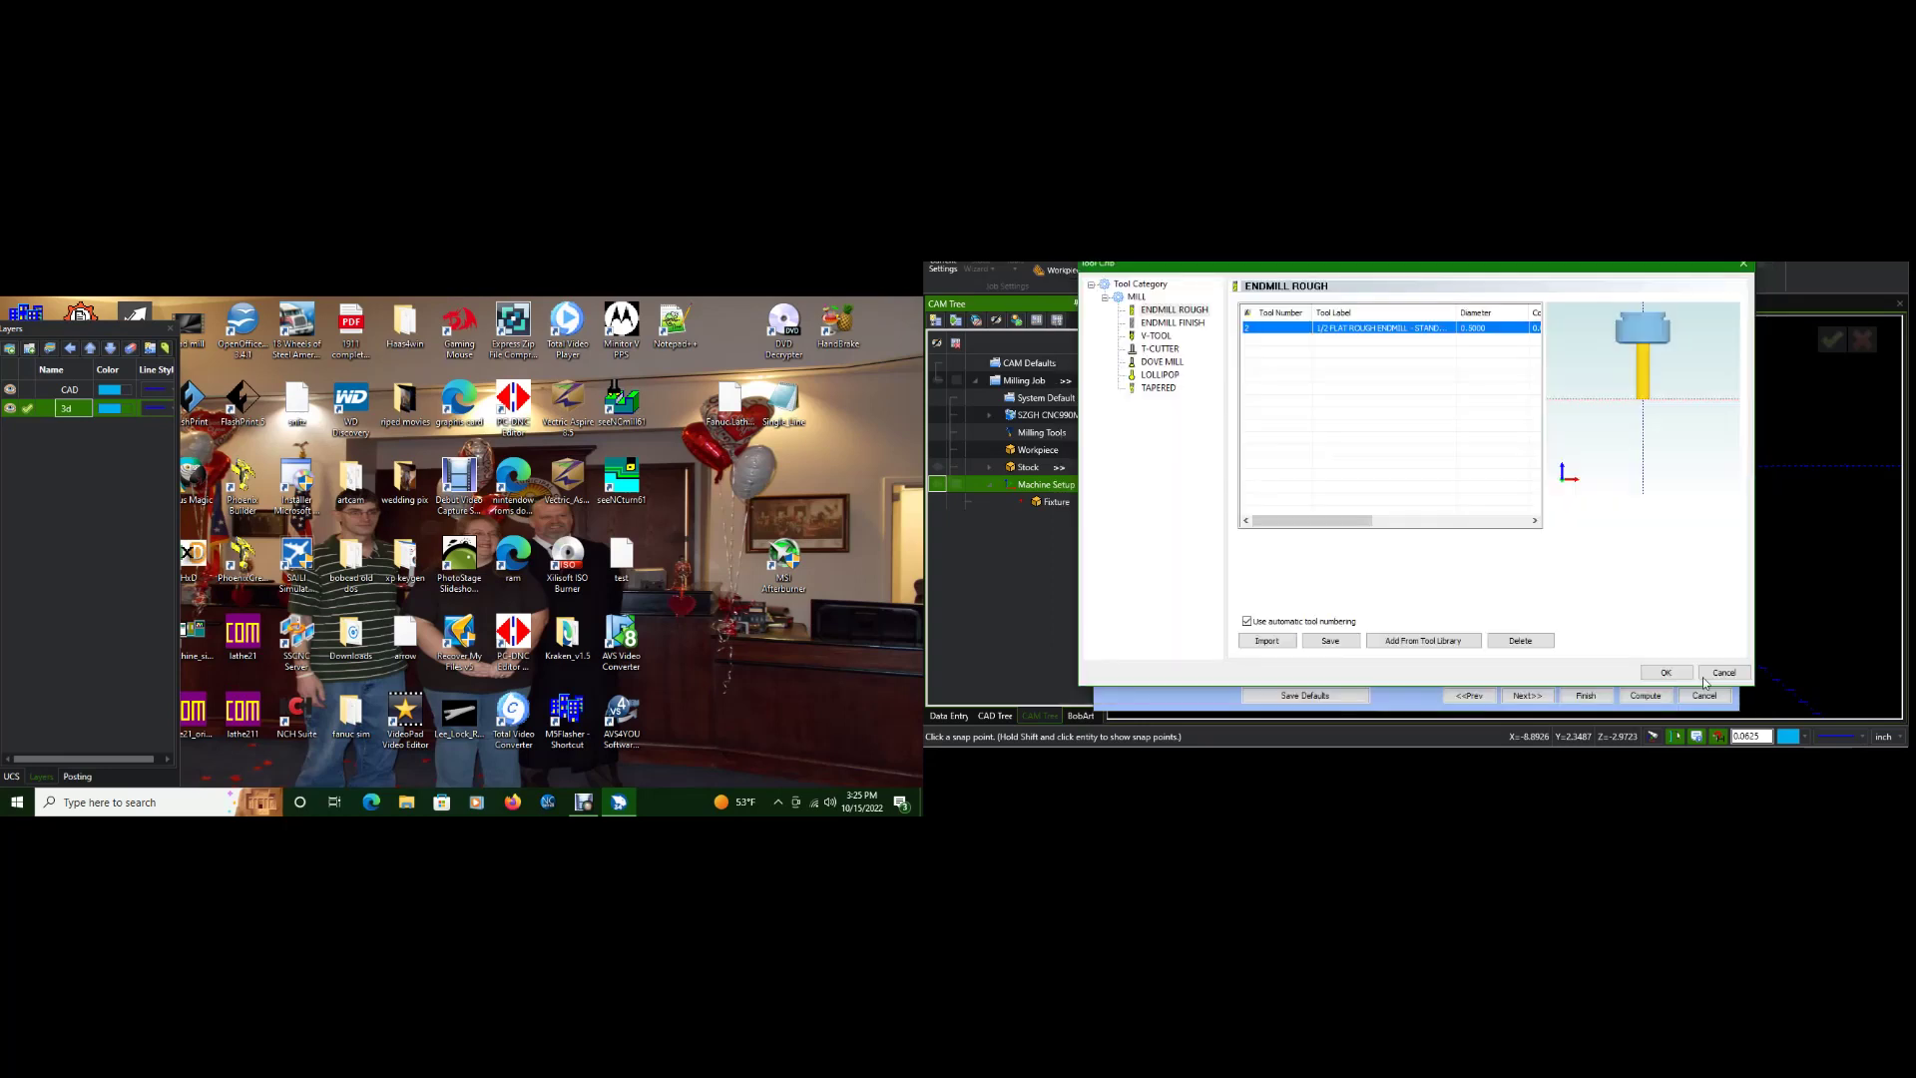
pyautogui.click(1668, 671)
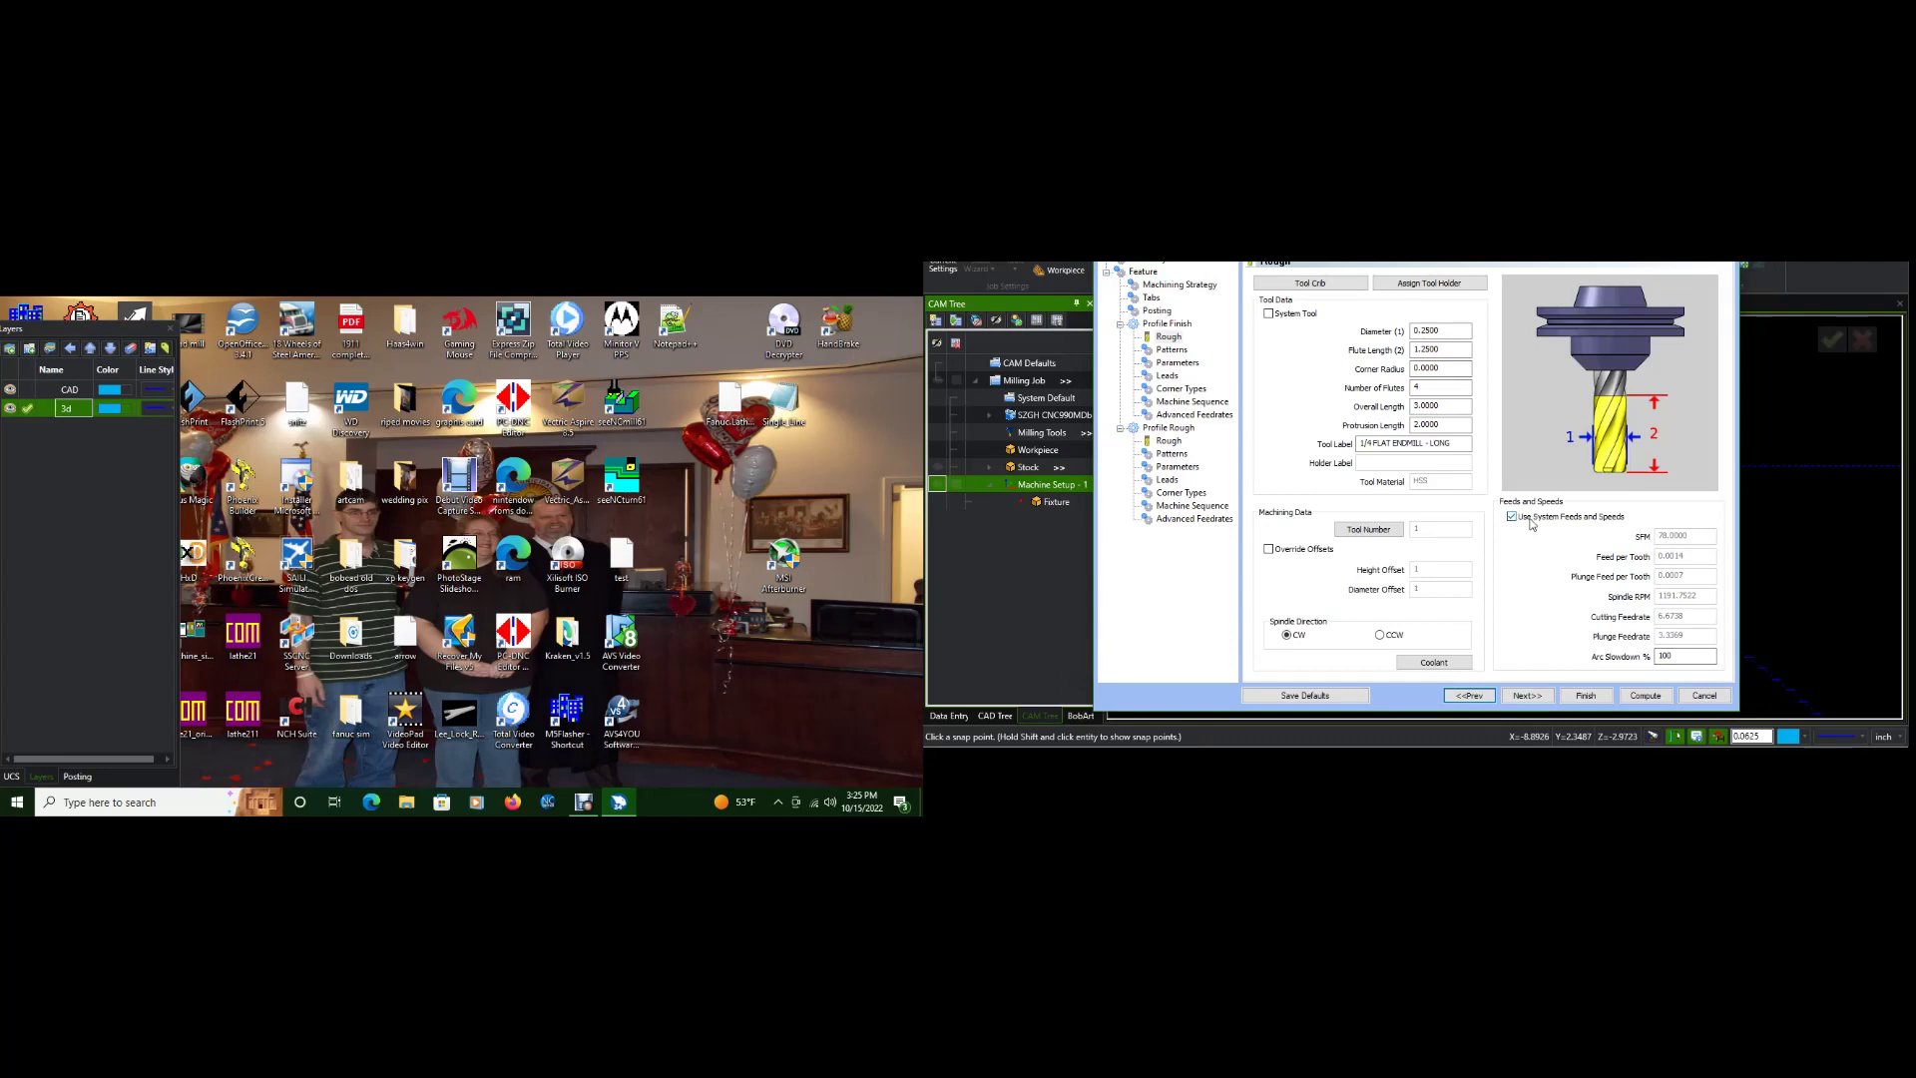
pyautogui.click(1530, 521)
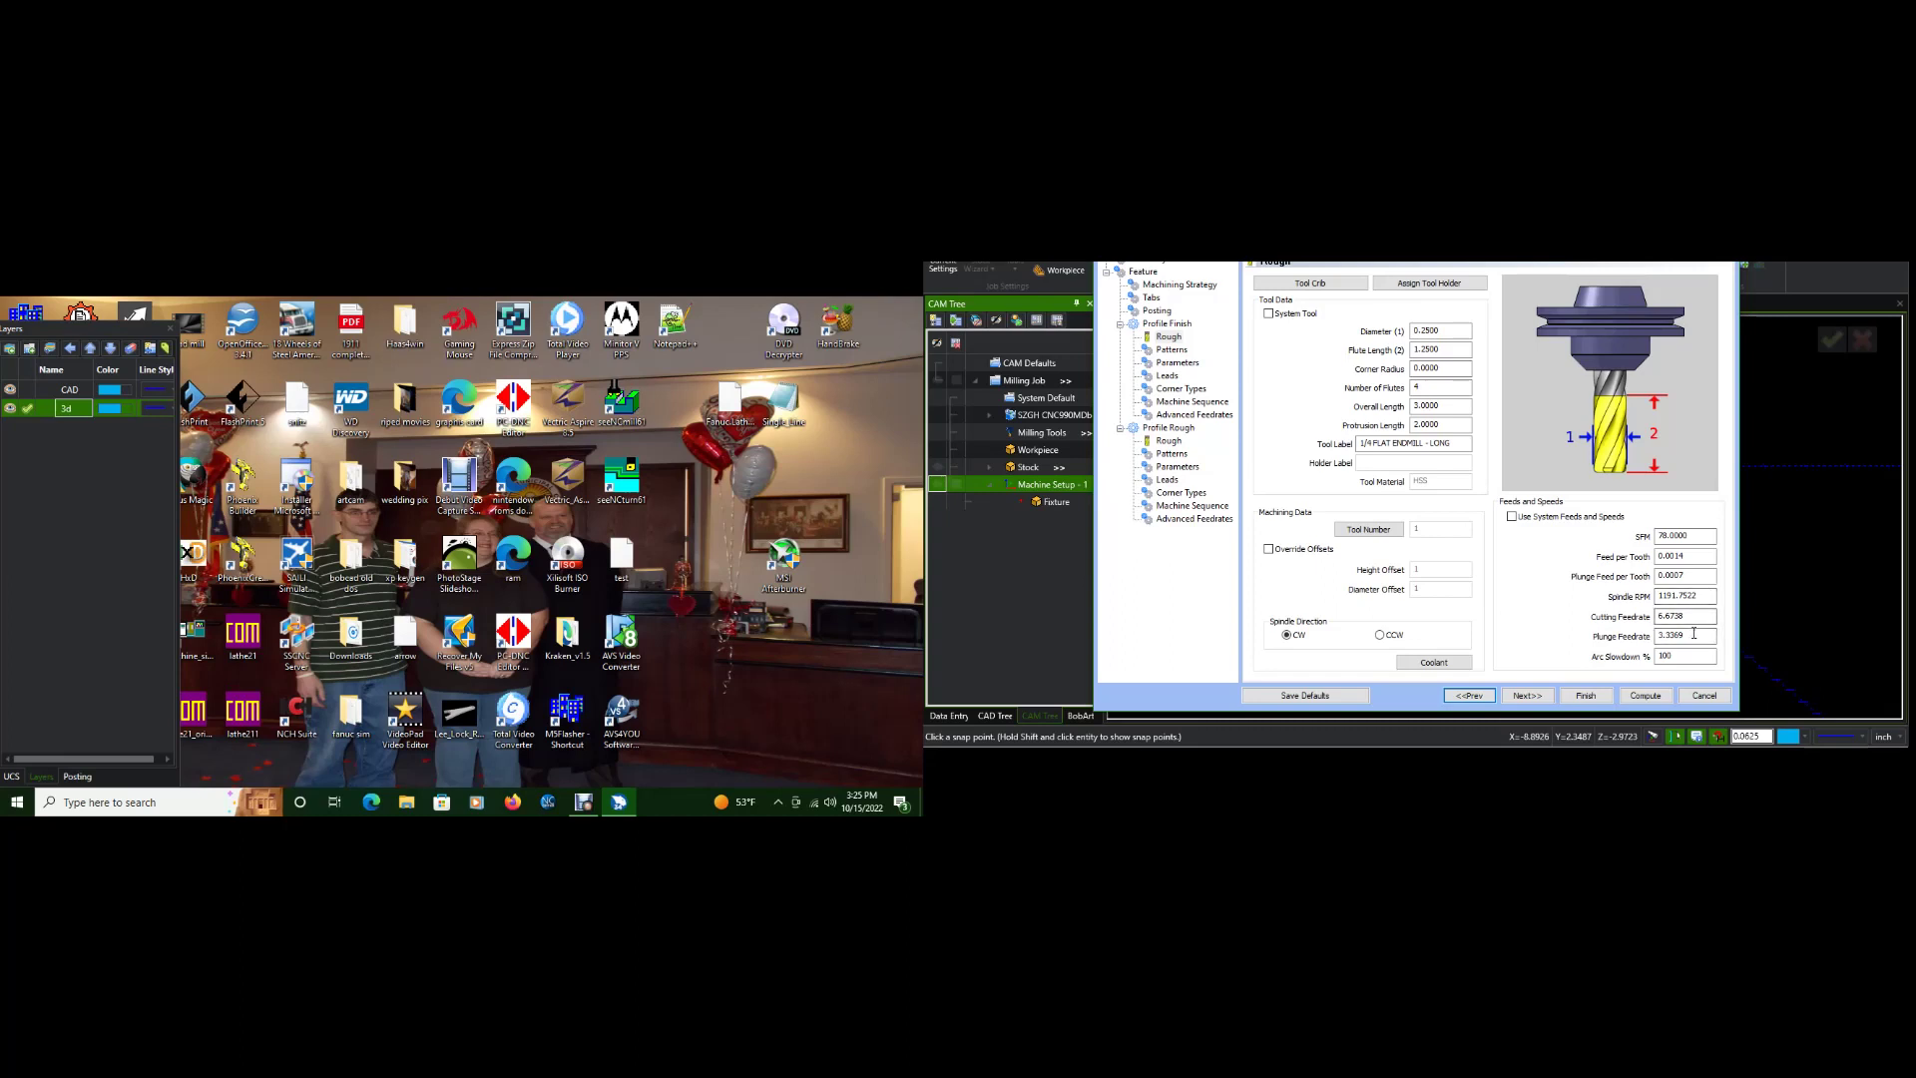
# - For the Profile Finish pattern, set machine compensation to Comp Right / G42 and system compensation to Off
pyautogui.click(1533, 697)
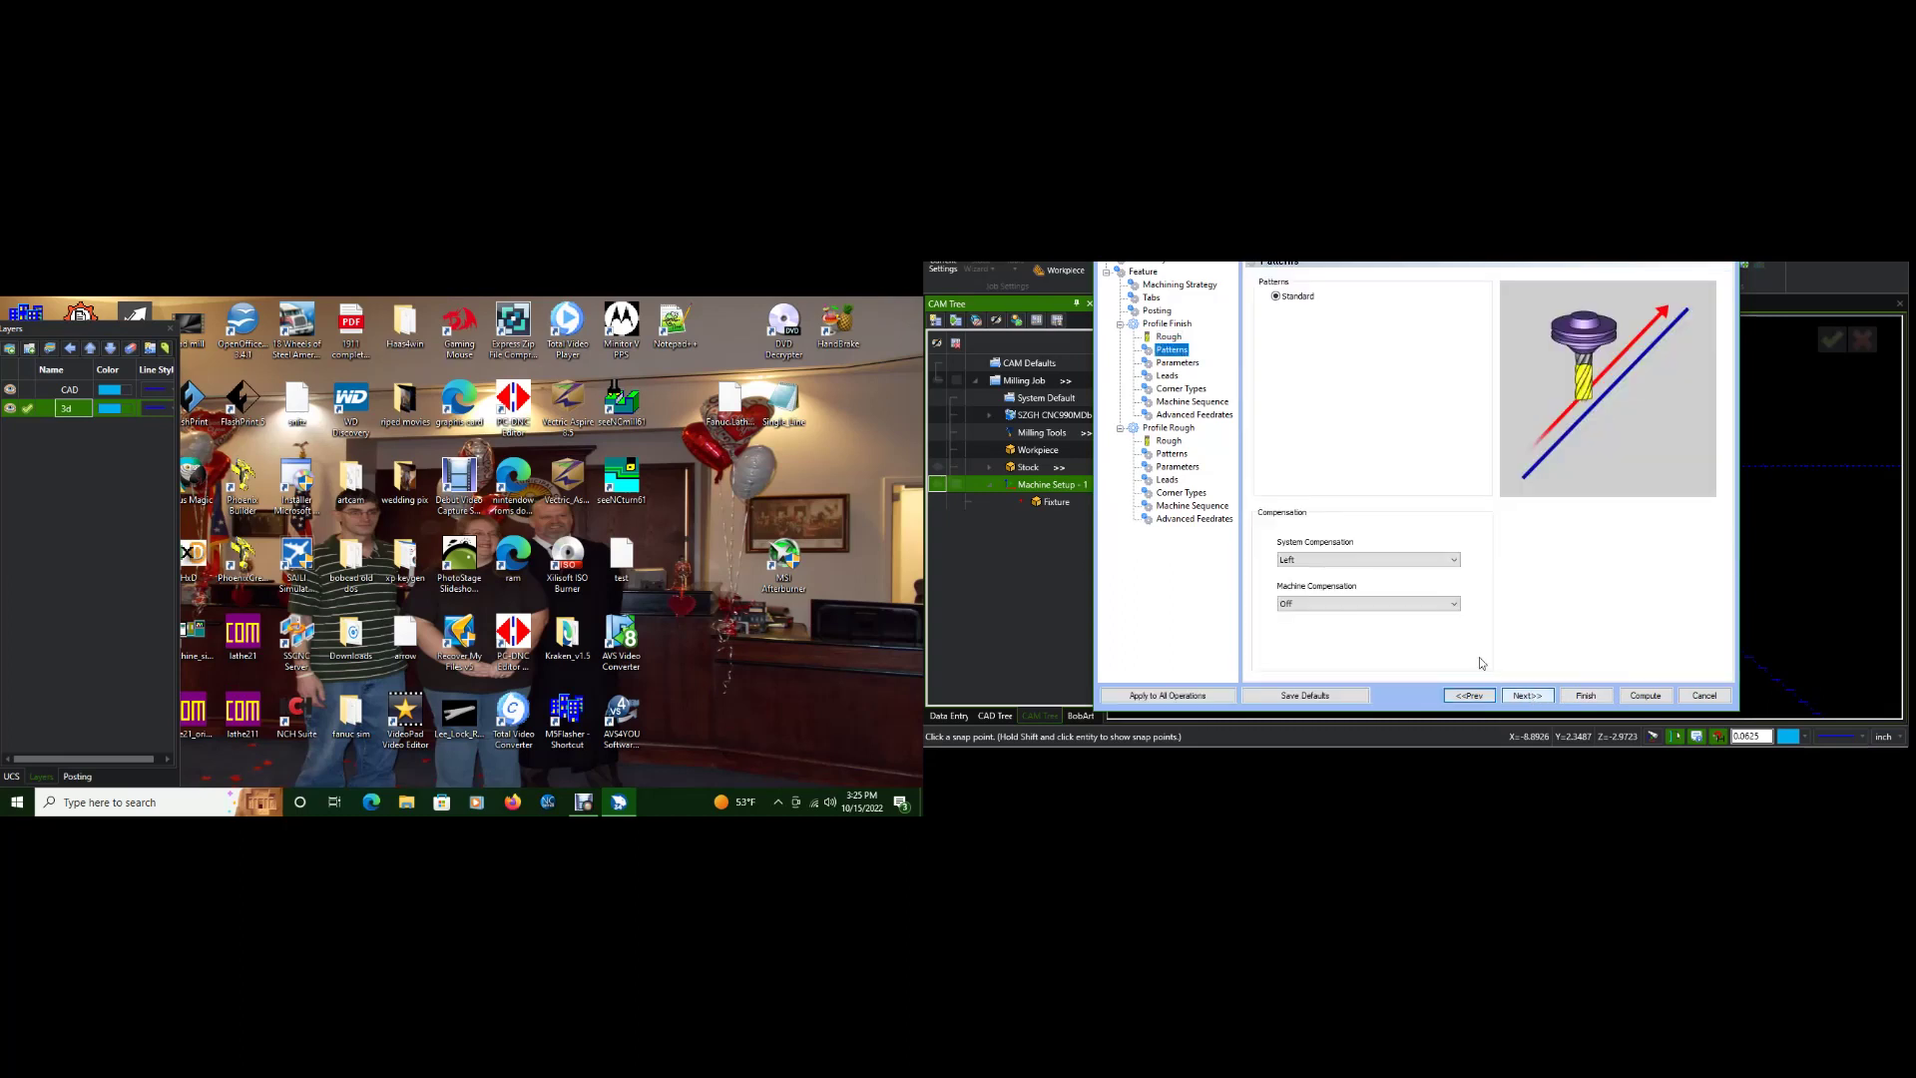
pyautogui.click(1415, 603)
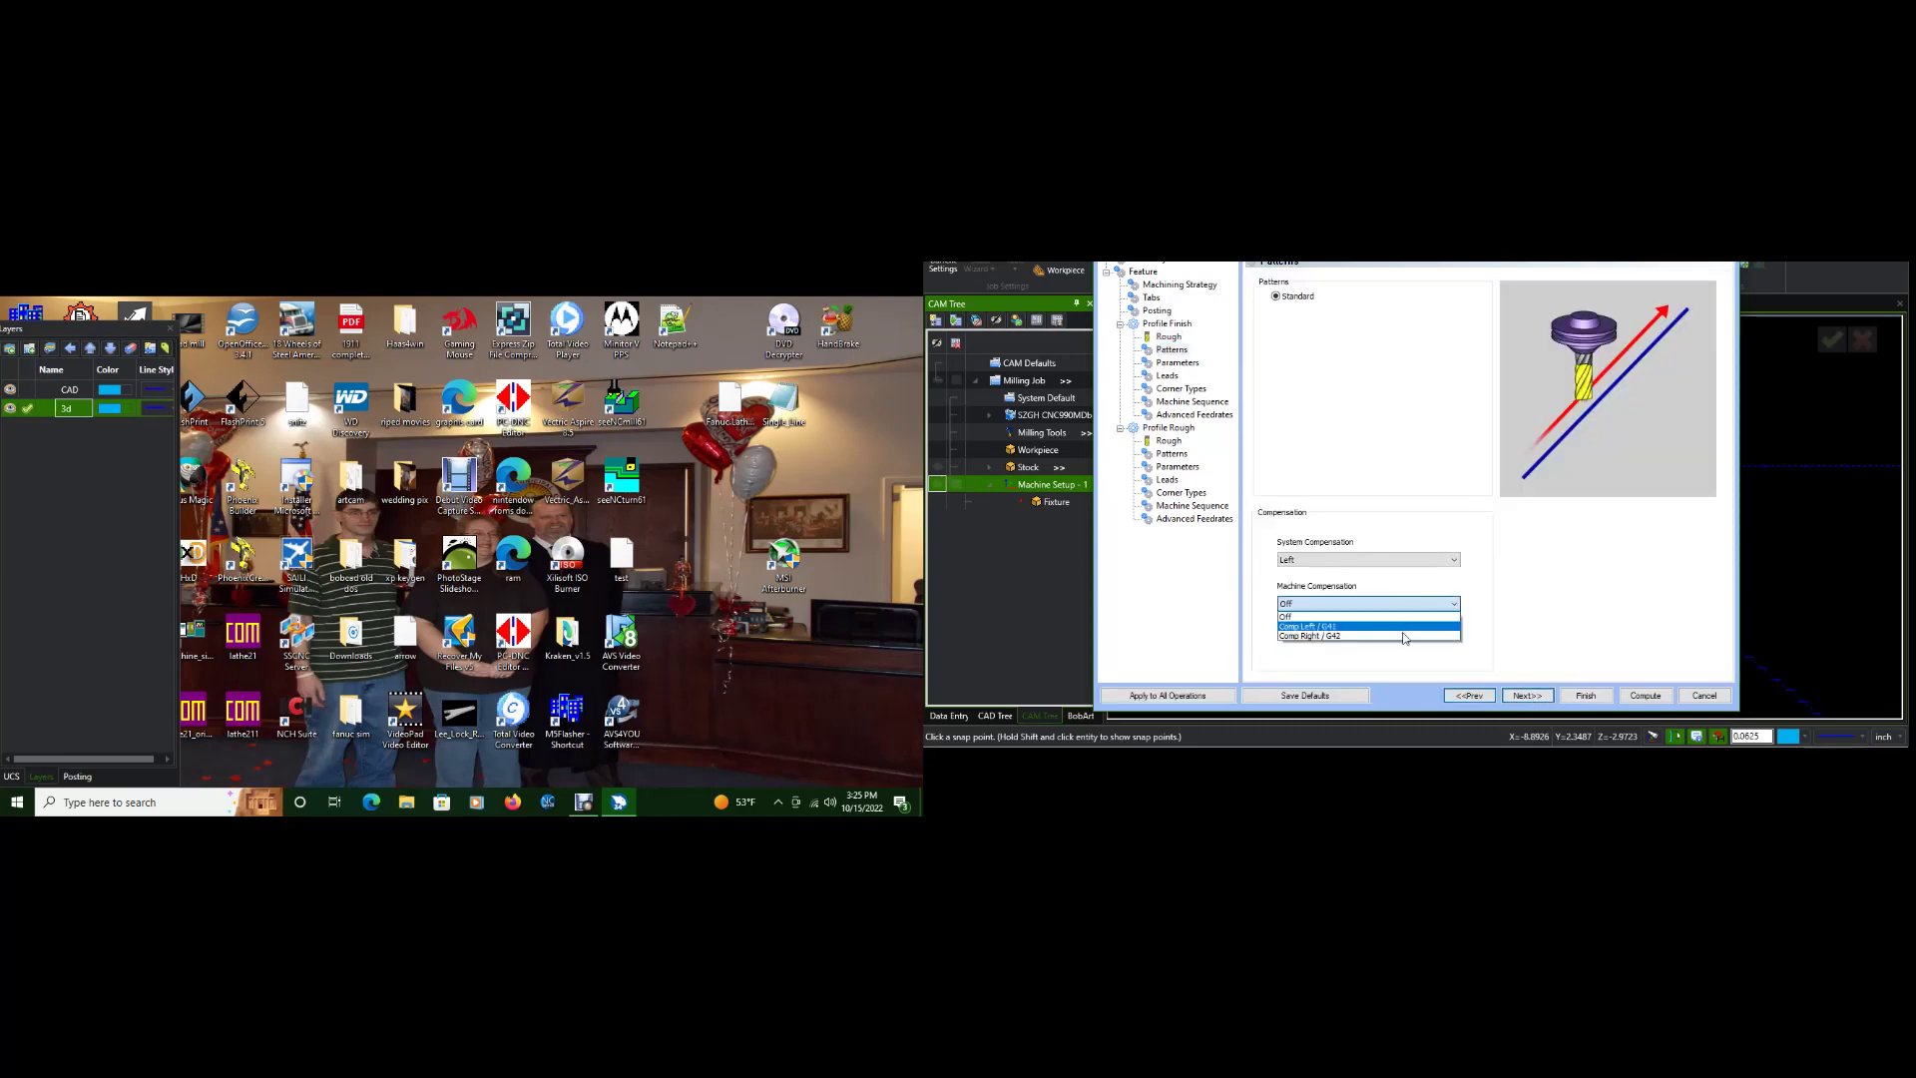
pyautogui.click(1402, 636)
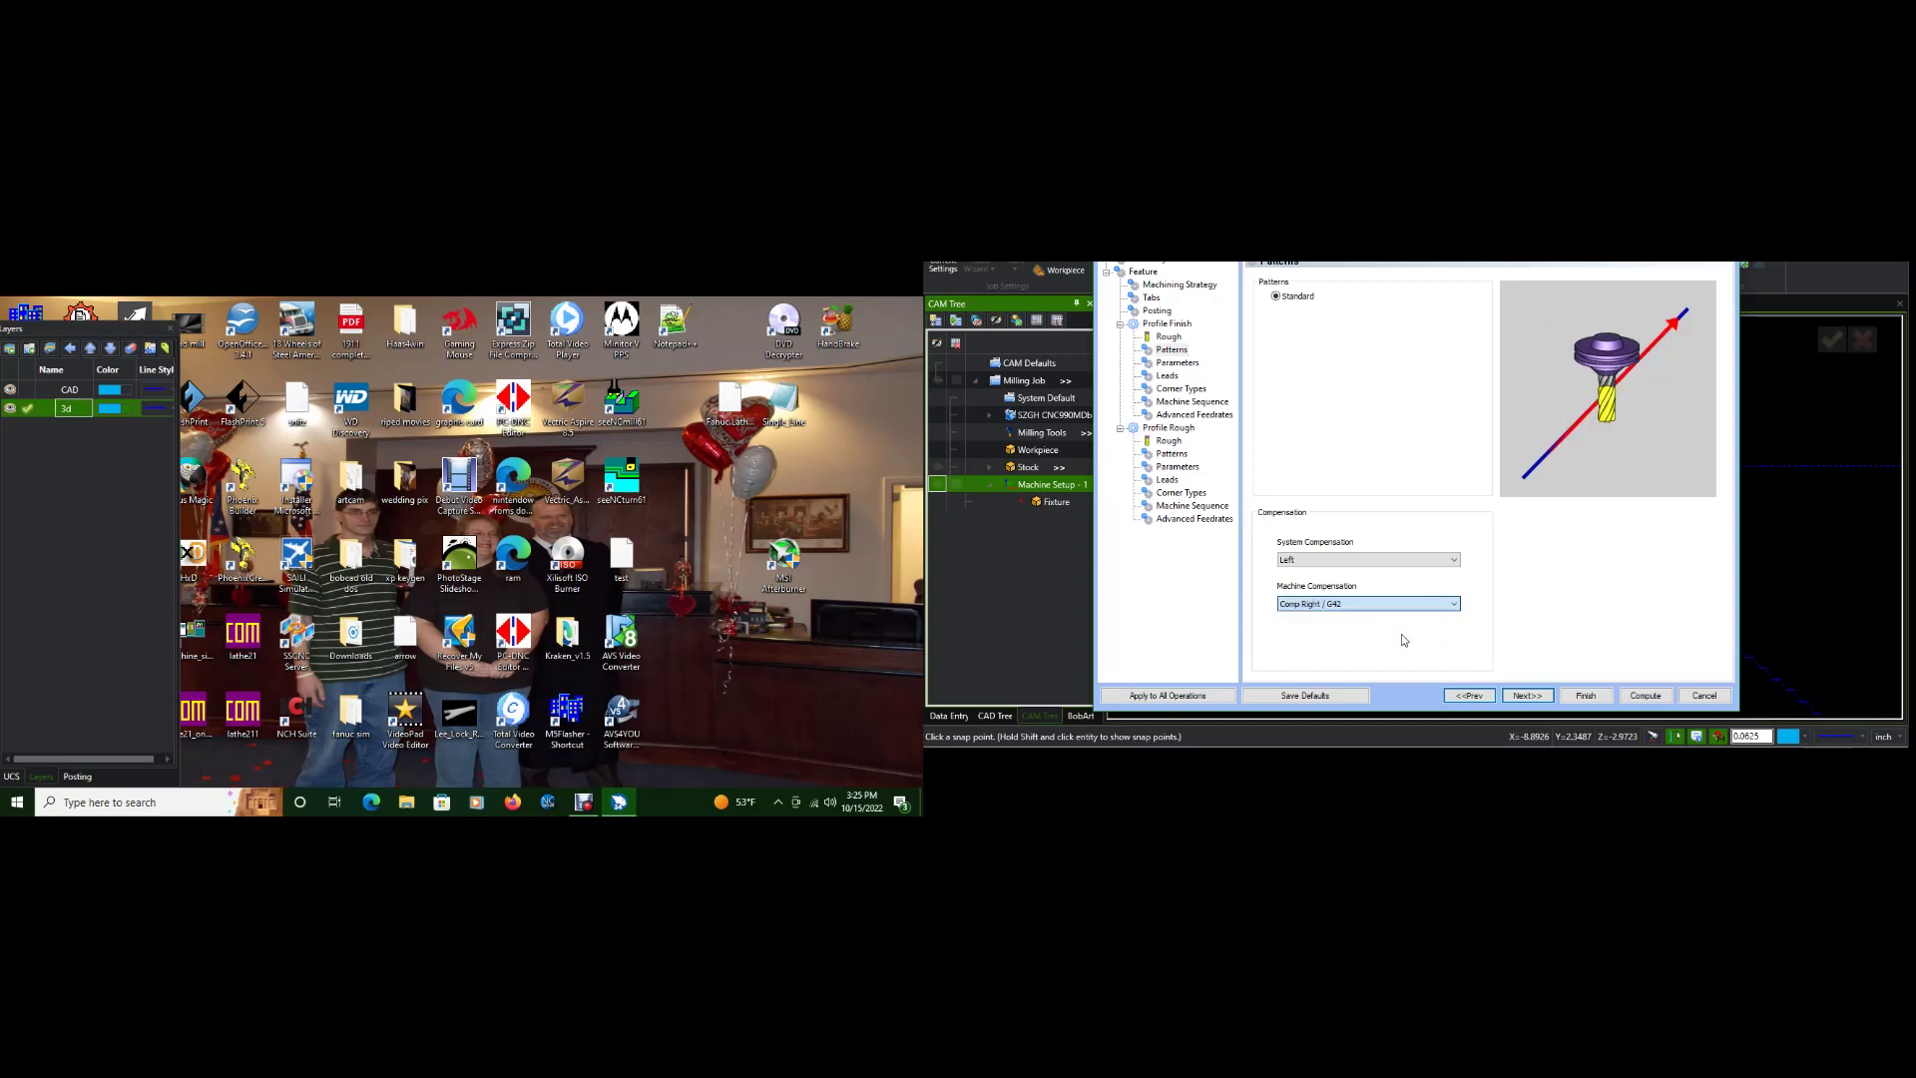
pyautogui.click(1453, 559)
pyautogui.click(1435, 582)
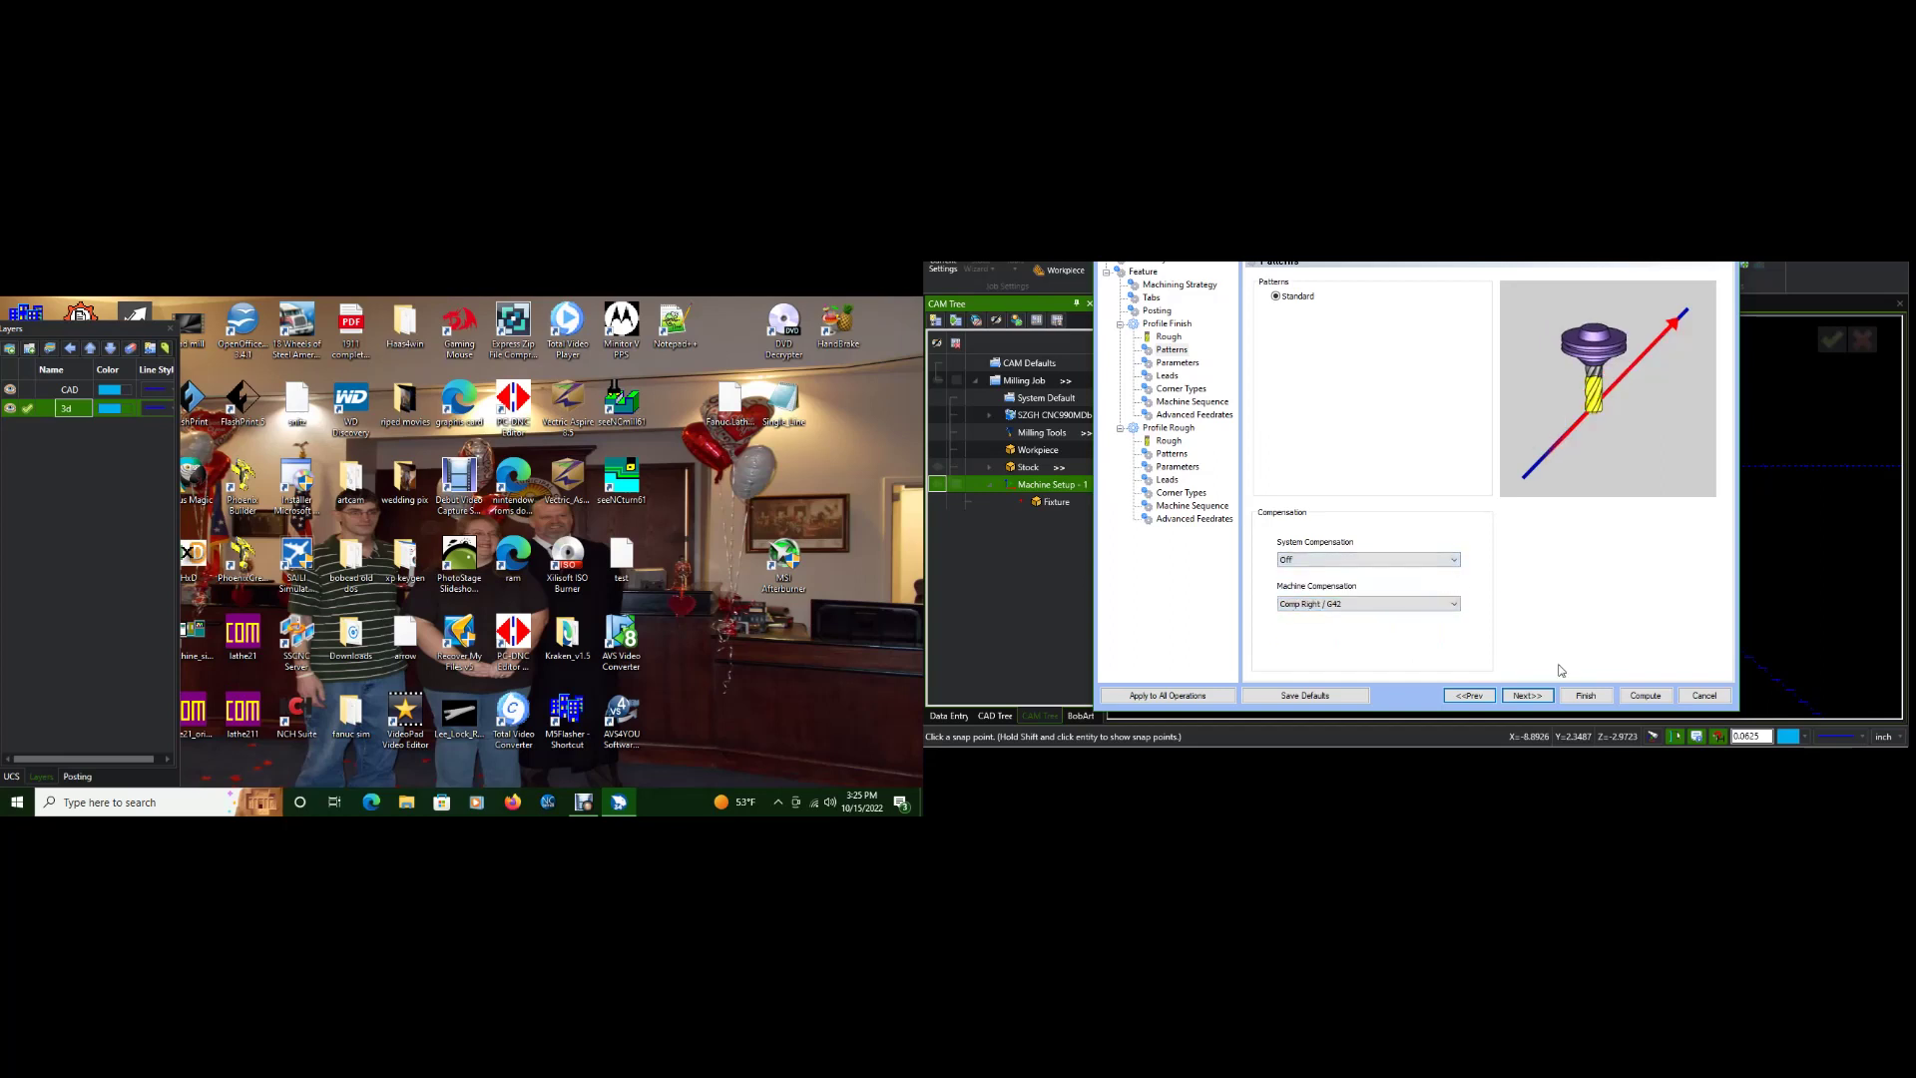
# - Keep the remaining finish settings, assign the 1/4 FLAT ENDMILL - LONG to Profile Rough and turn off its system feeds and speeds
pyautogui.click(1532, 697)
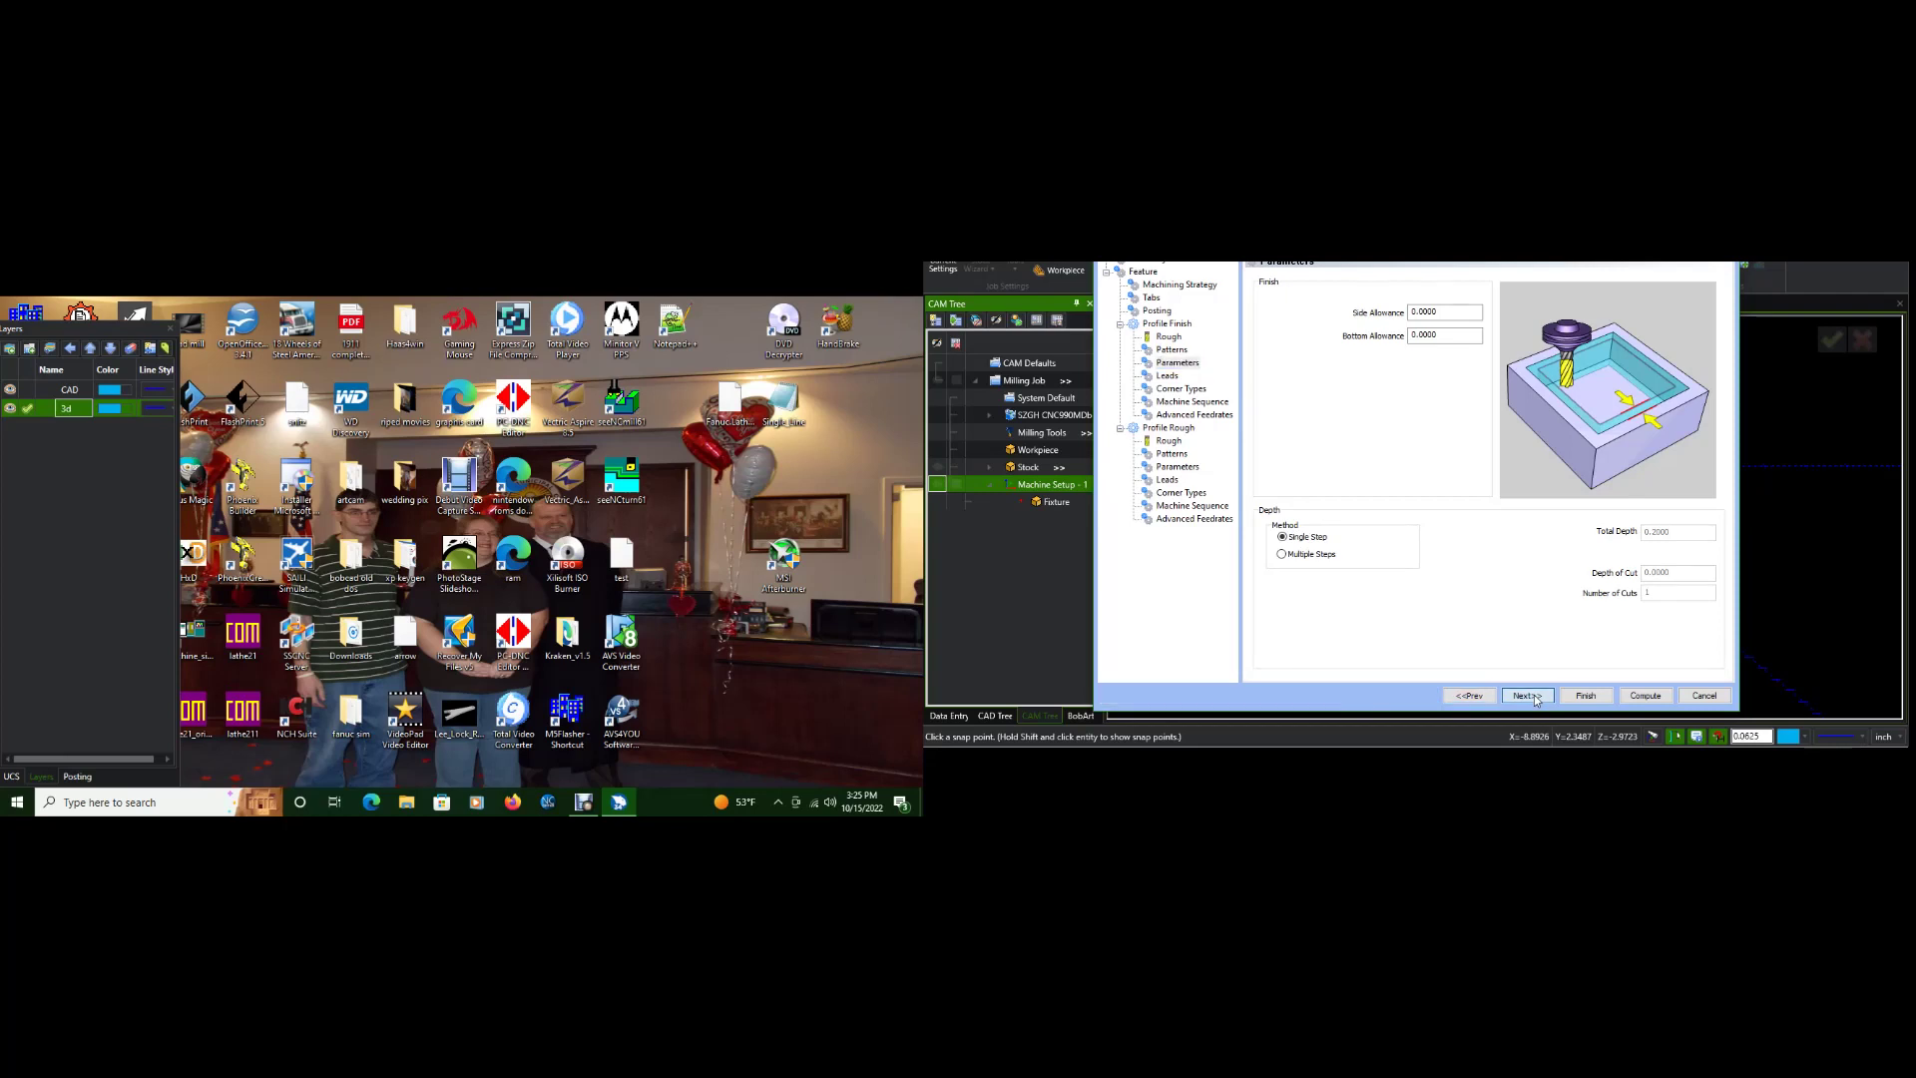
pyautogui.click(1526, 696)
pyautogui.click(1533, 697)
pyautogui.click(1533, 698)
pyautogui.click(1533, 697)
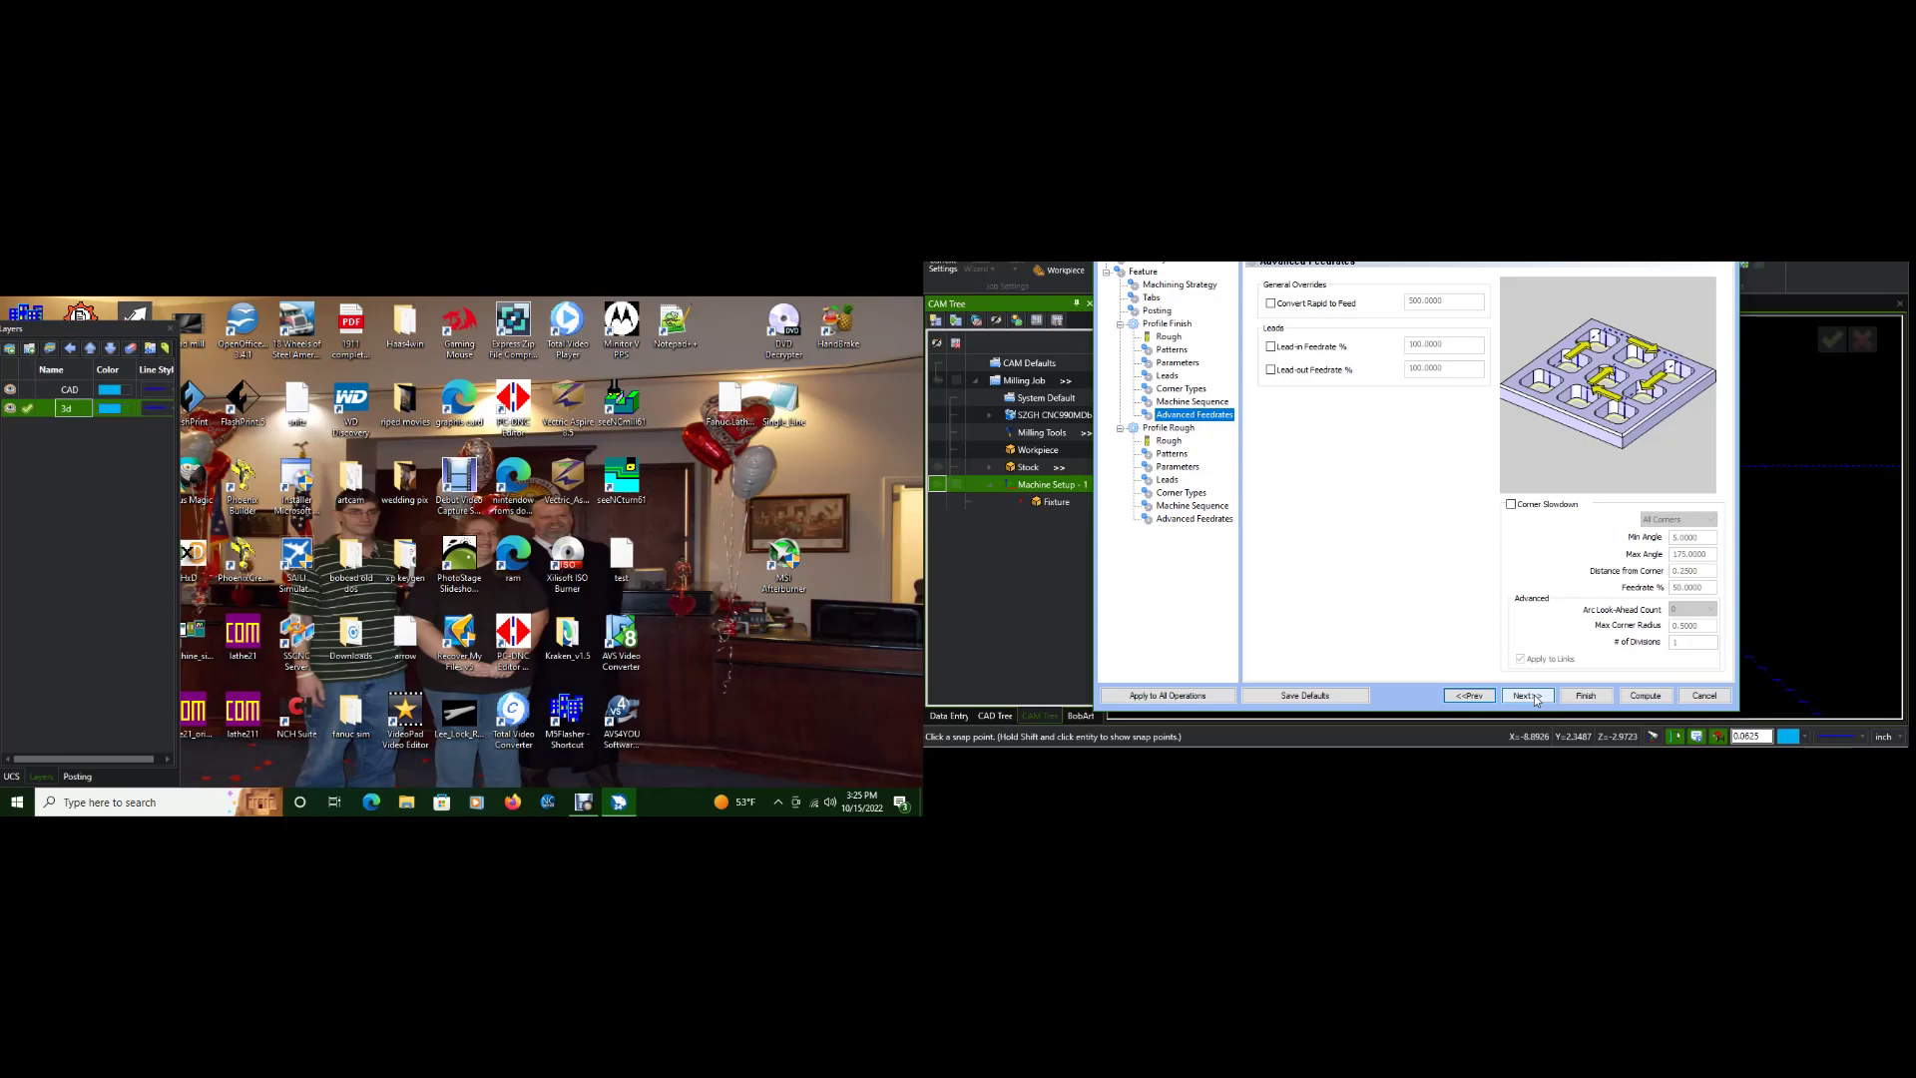
pyautogui.click(1533, 698)
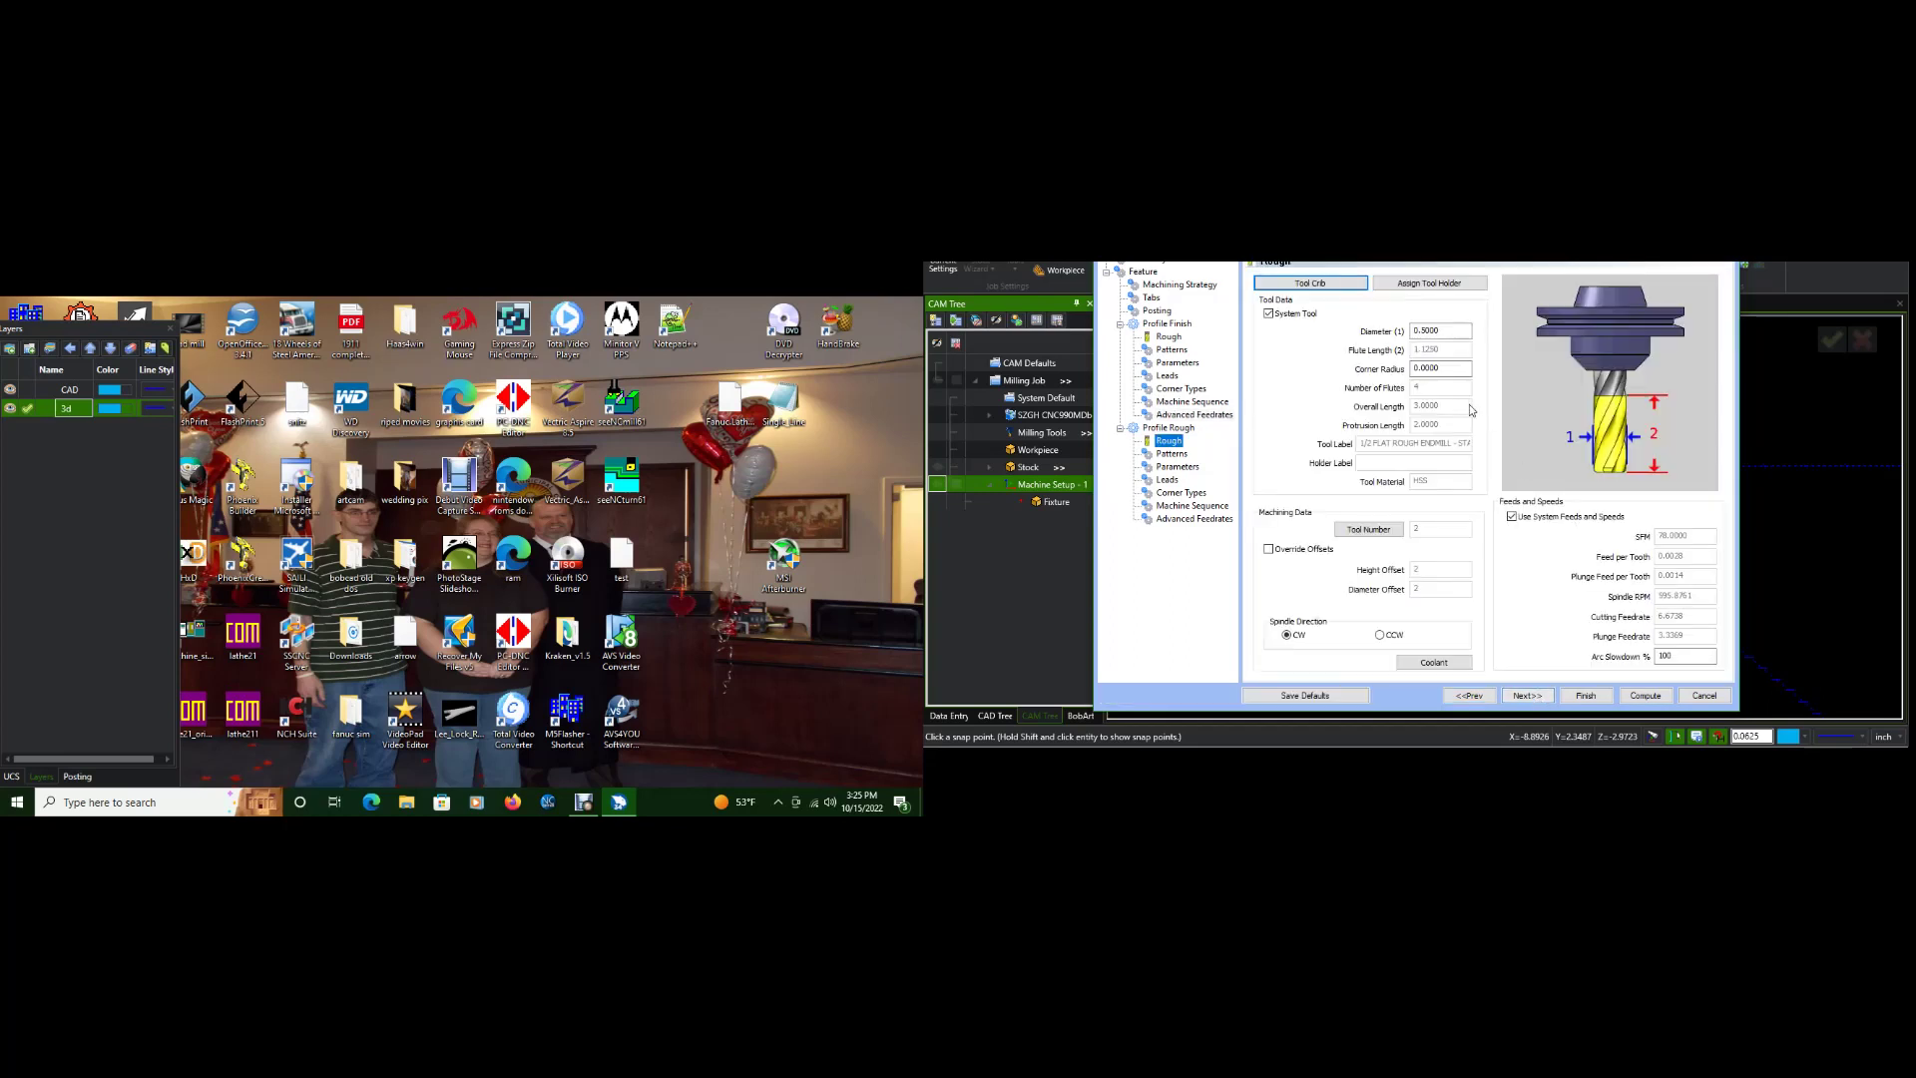
pyautogui.click(1313, 284)
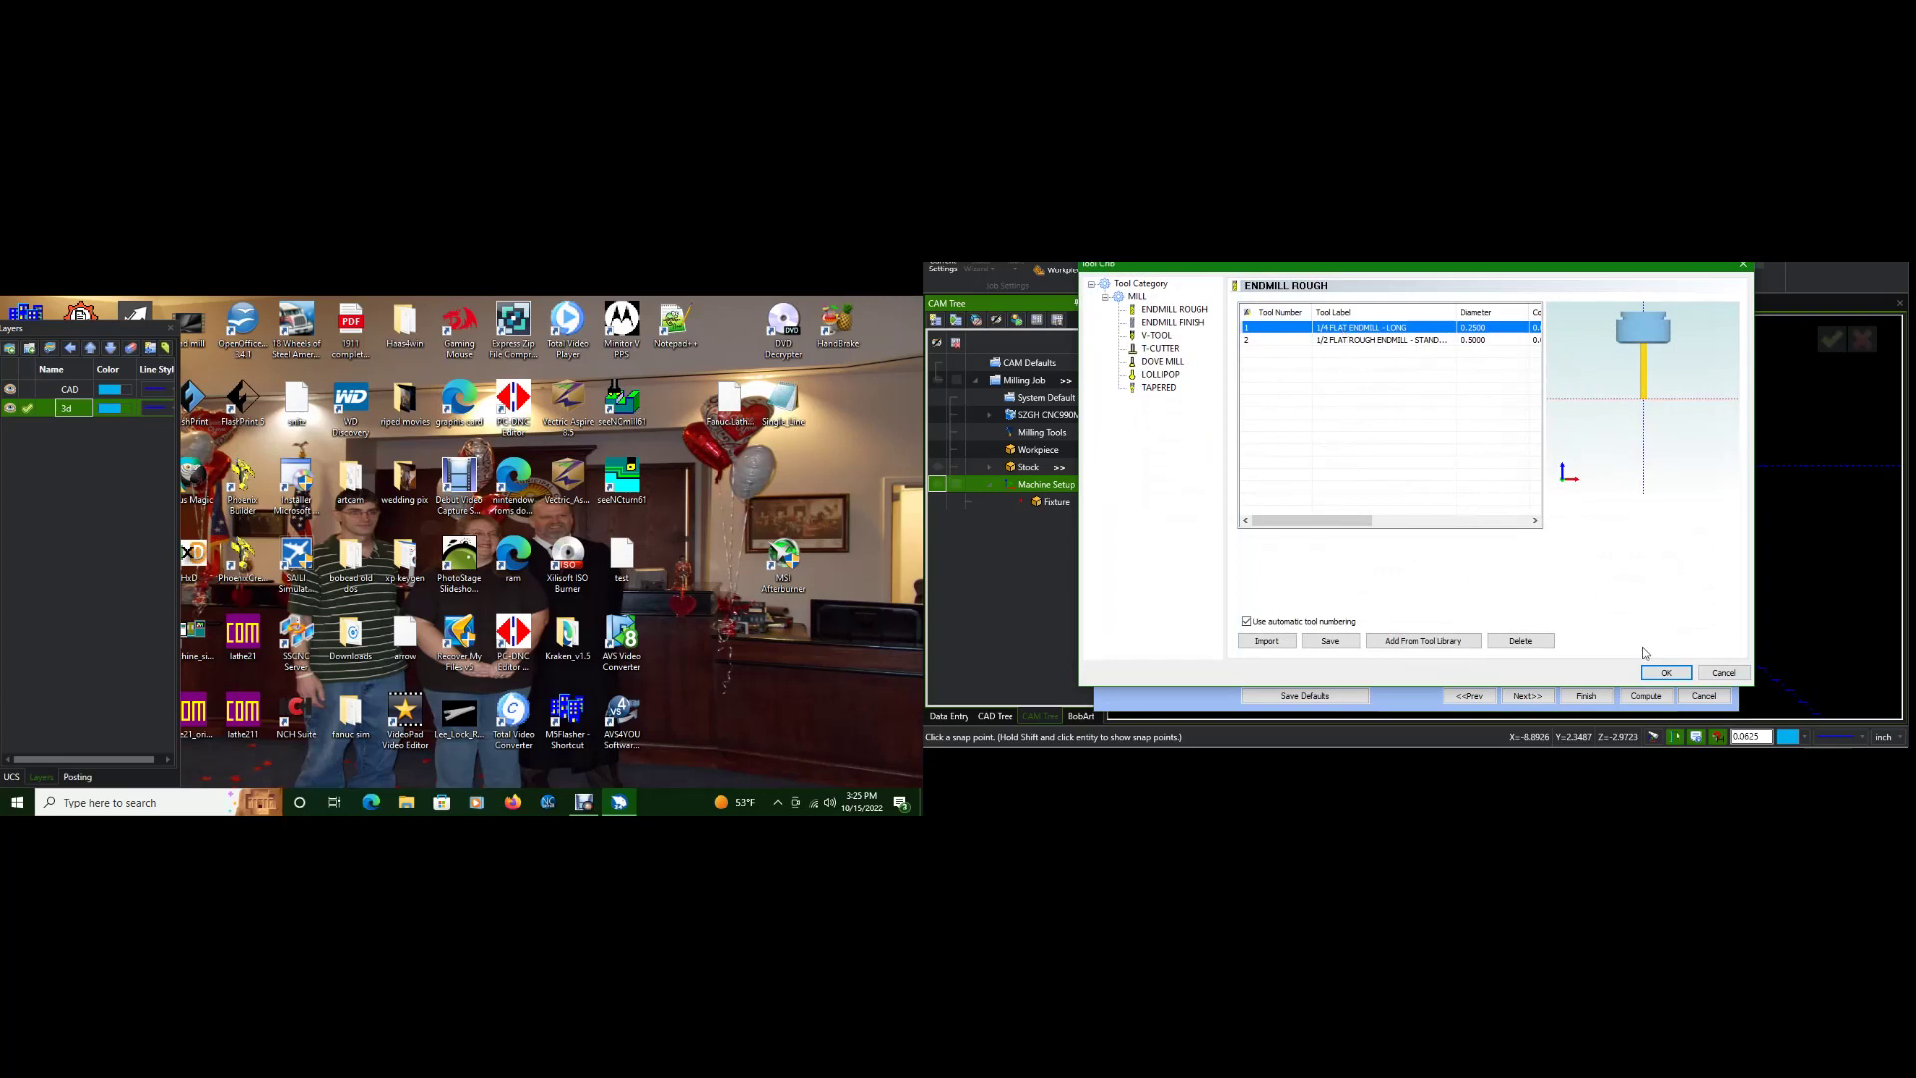
pyautogui.click(1672, 674)
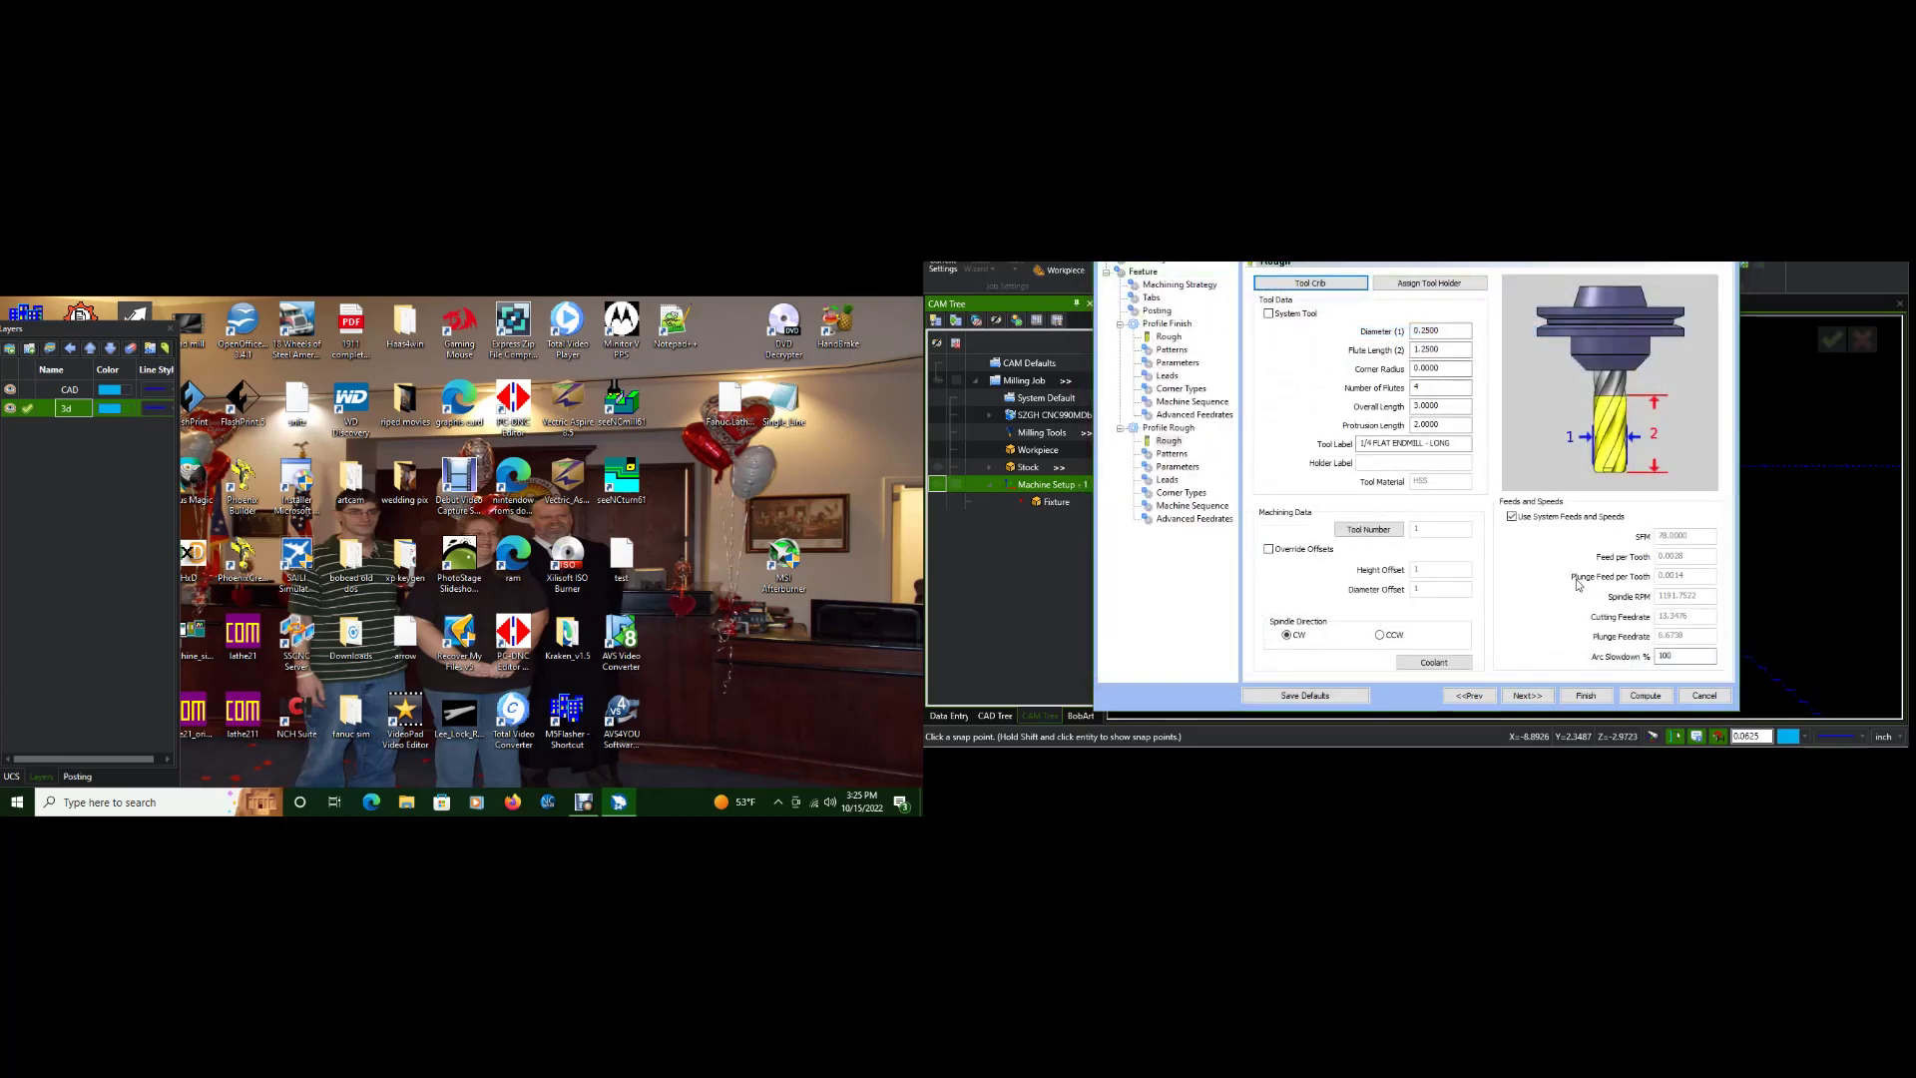
pyautogui.click(1513, 517)
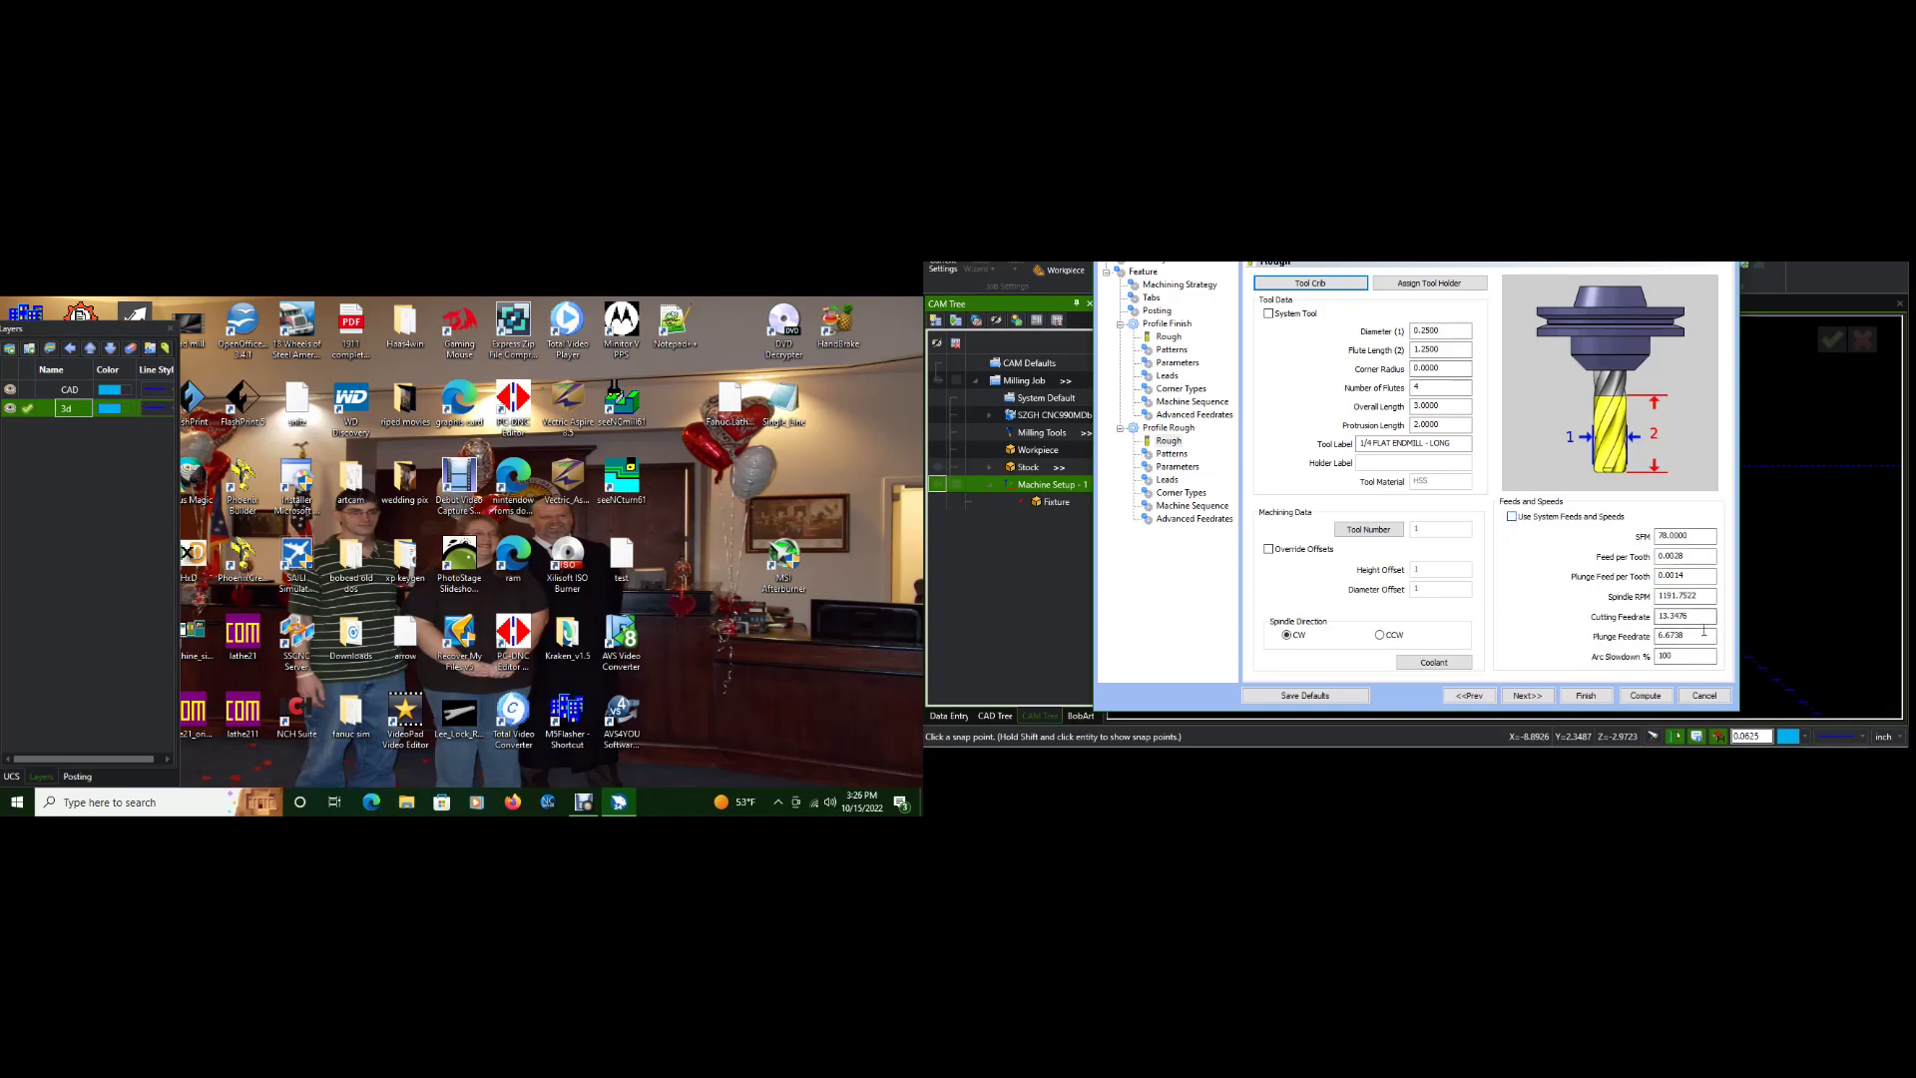
pyautogui.click(1541, 697)
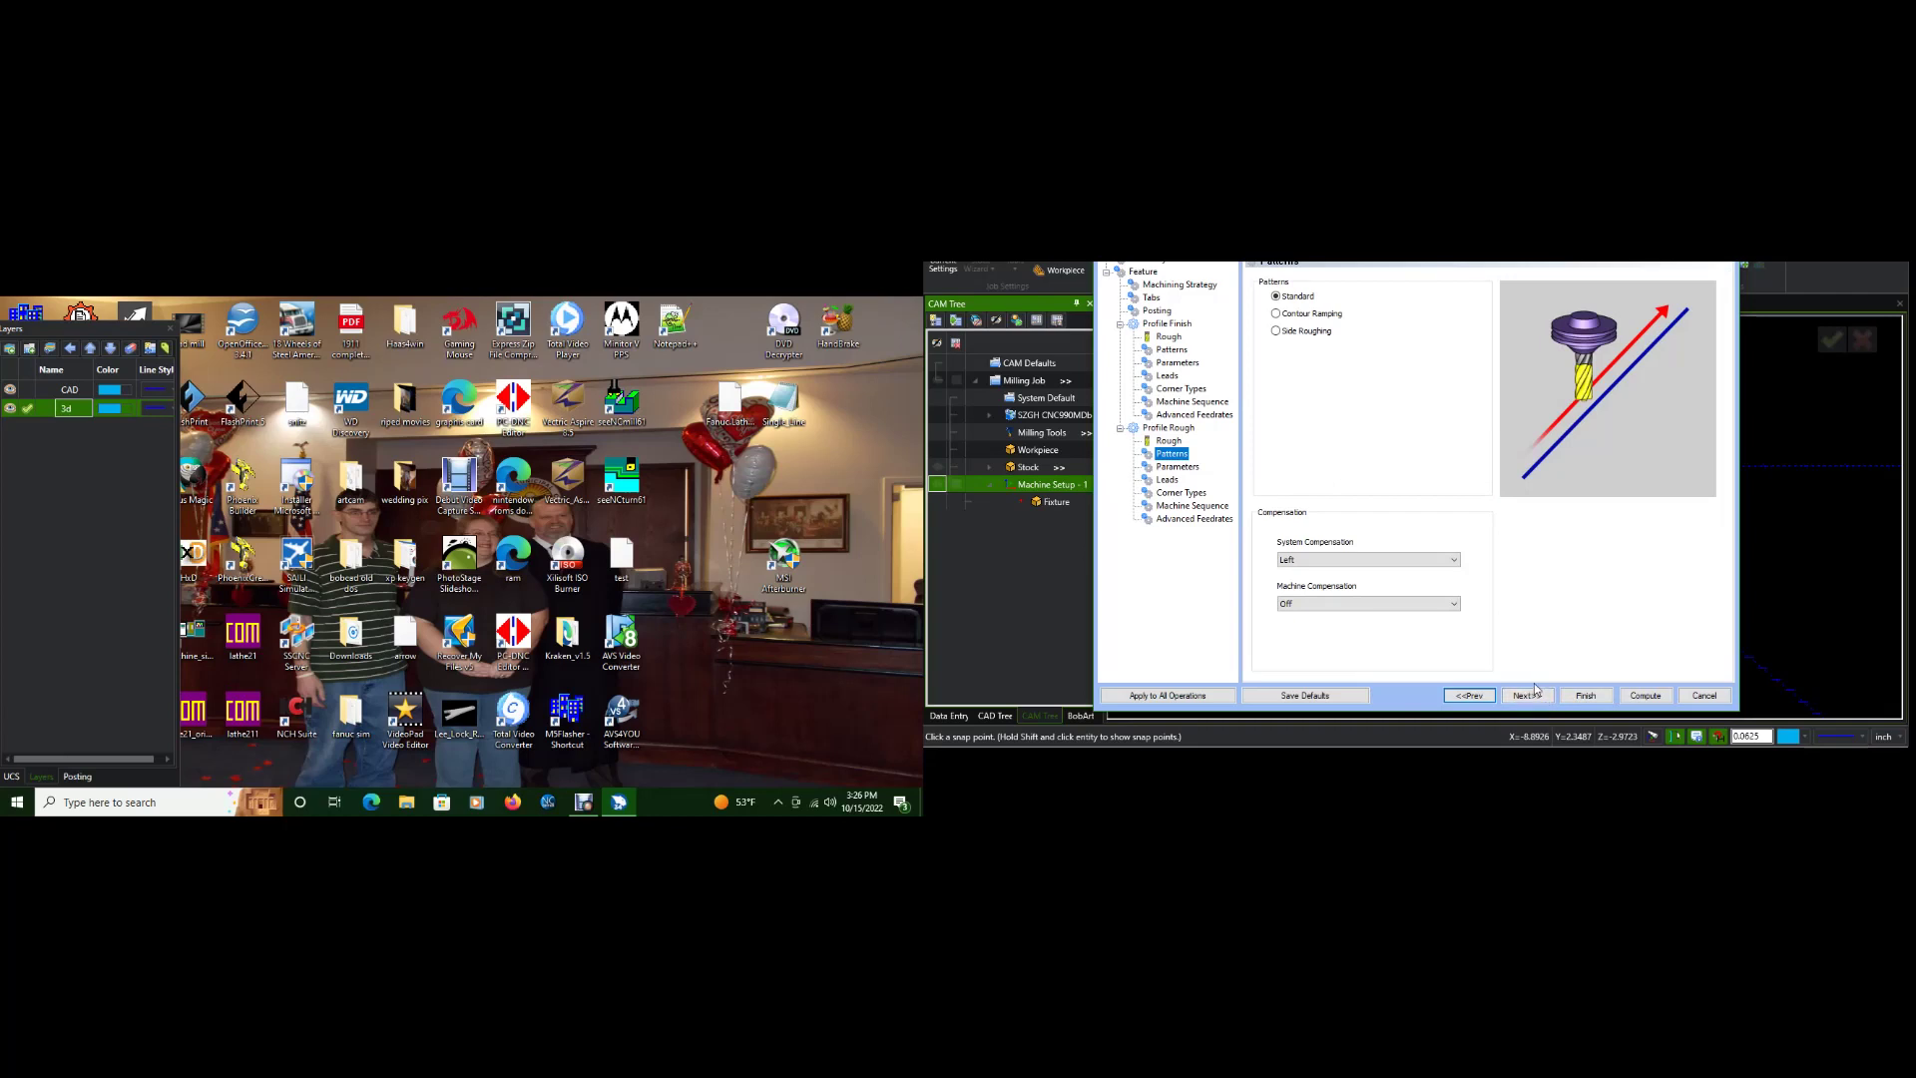
# - Set Profile Rough's system compensation to Off, keep its remaining settings and compute the feature's toolpaths
pyautogui.click(1447, 560)
pyautogui.click(1447, 577)
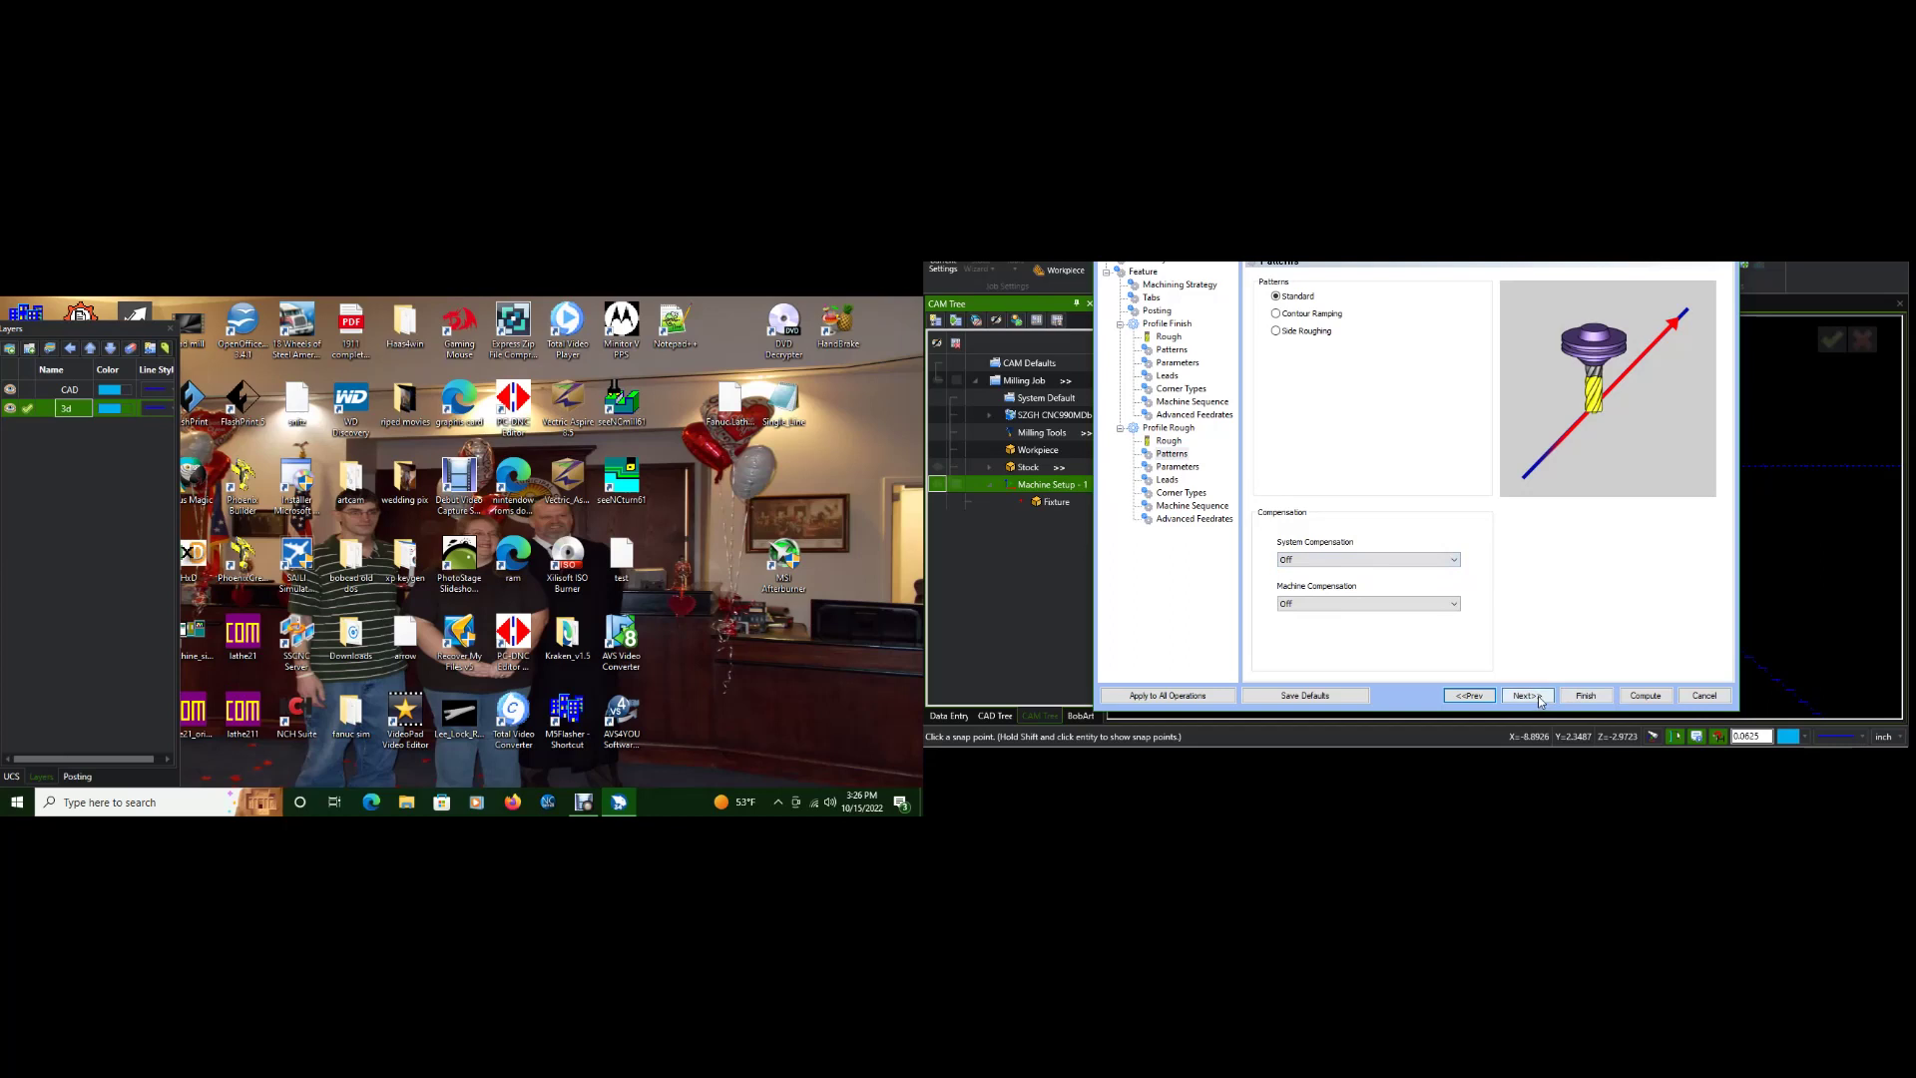
pyautogui.click(1539, 697)
pyautogui.click(1539, 697)
pyautogui.click(1540, 698)
pyautogui.click(1539, 698)
pyautogui.click(1539, 697)
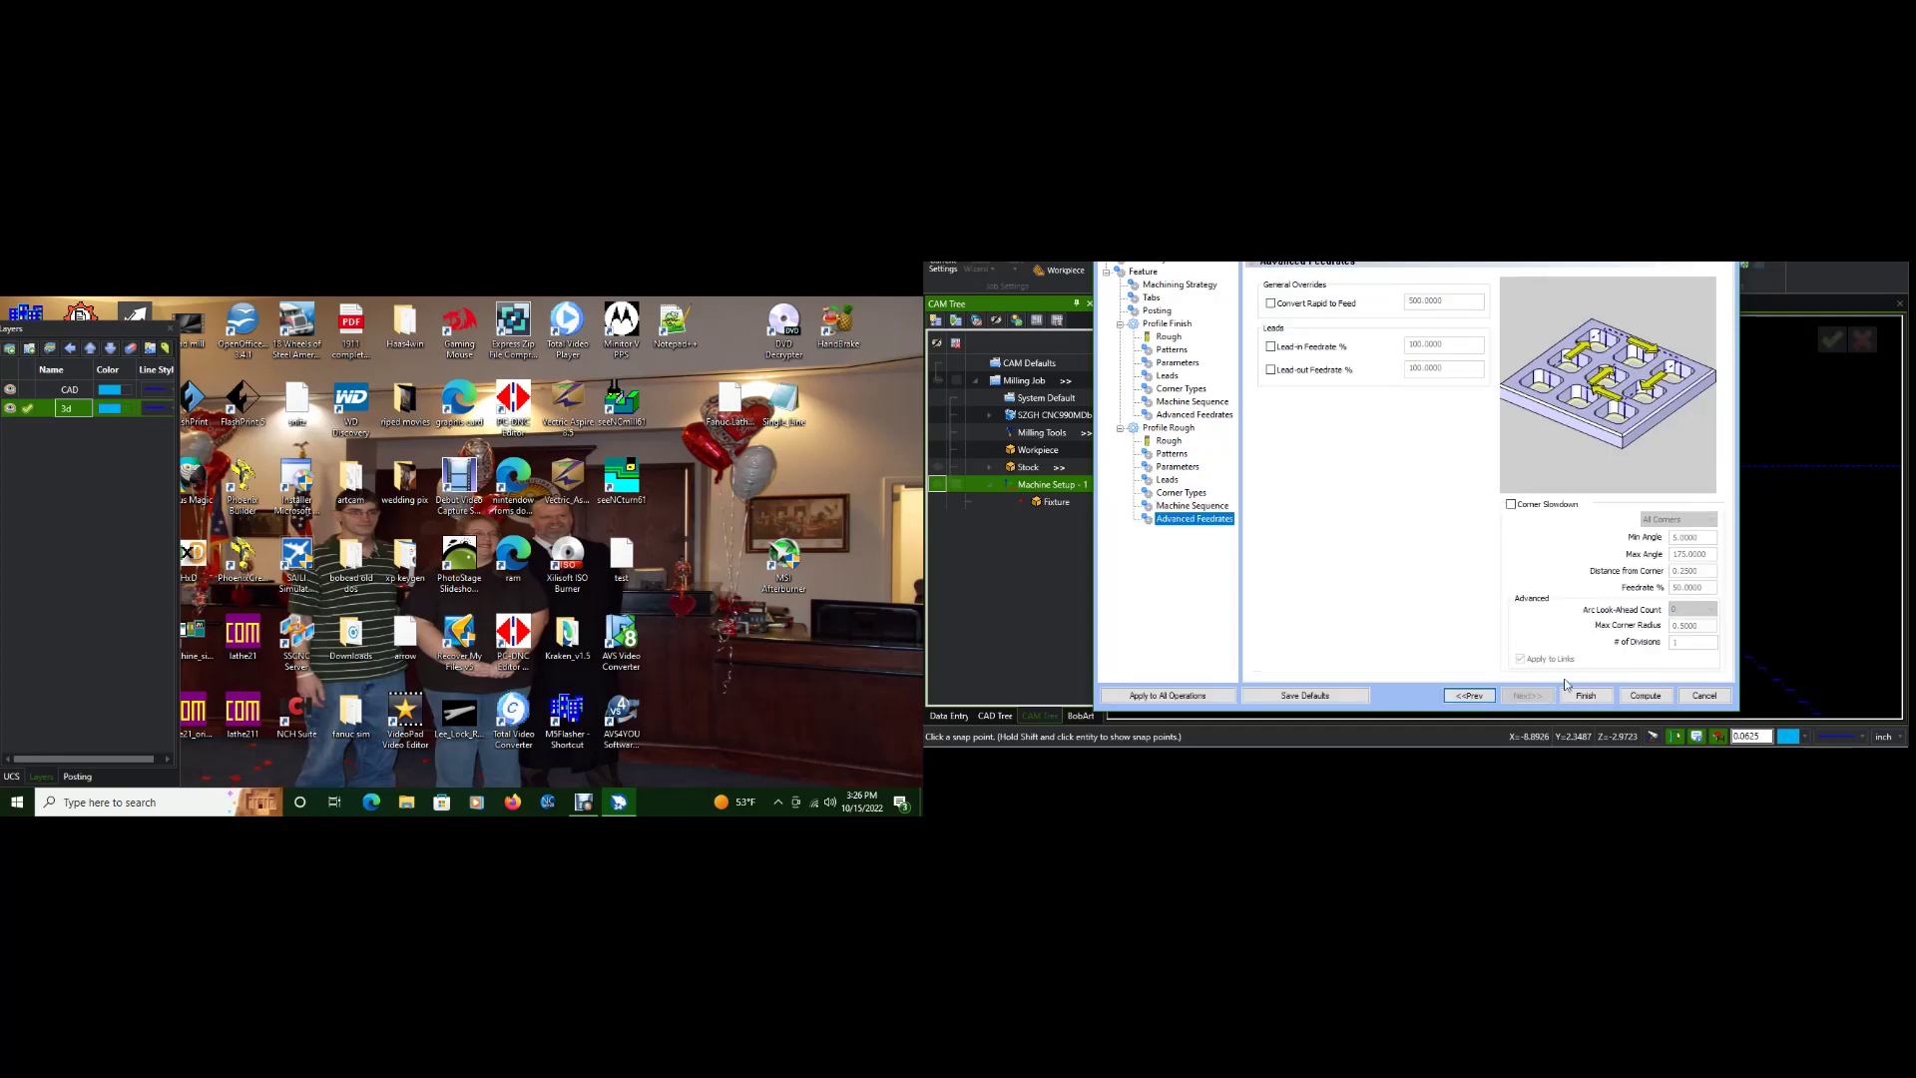
pyautogui.click(1661, 694)
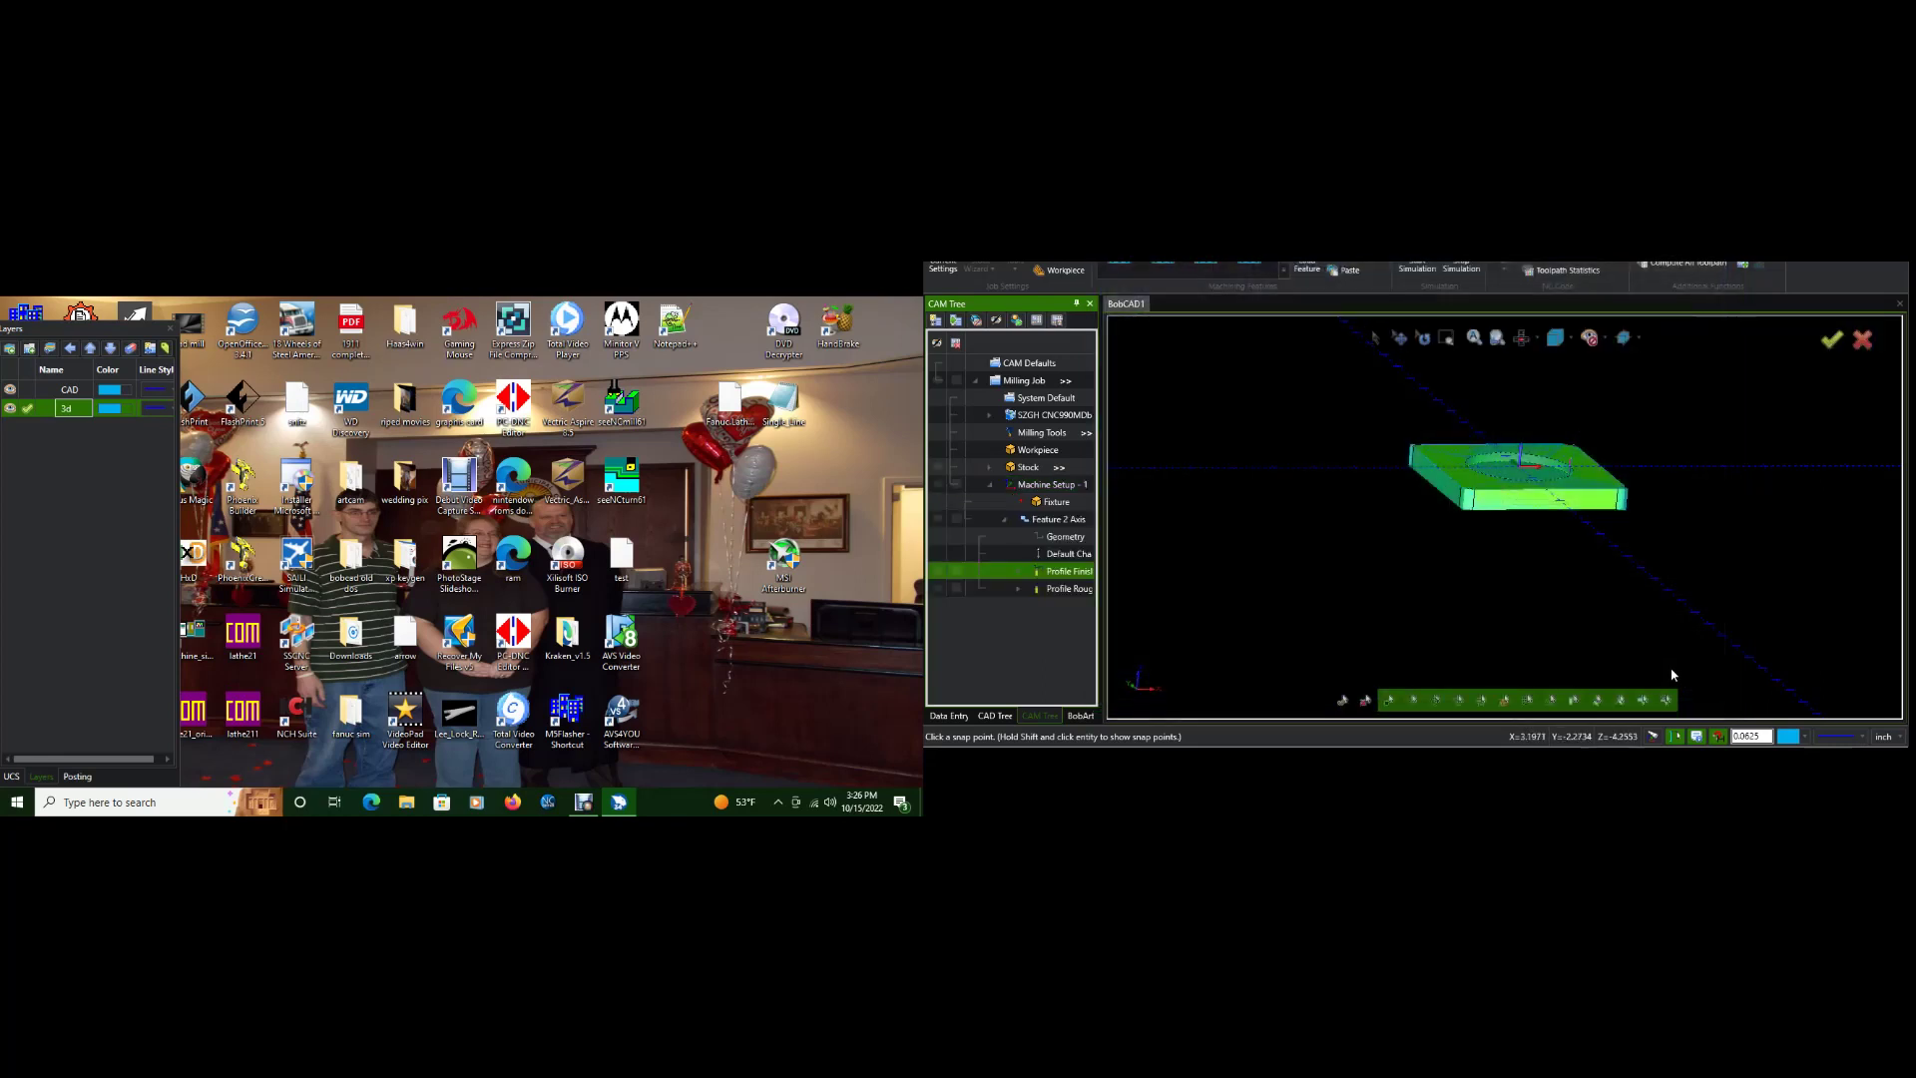
# - Add another Mill 2 Axis feature to the machine setup, using the plate's outer top edge chain and picking the feature bottom on the plate's lower edge
pyautogui.click(1061, 487)
pyautogui.rightClick(1061, 490)
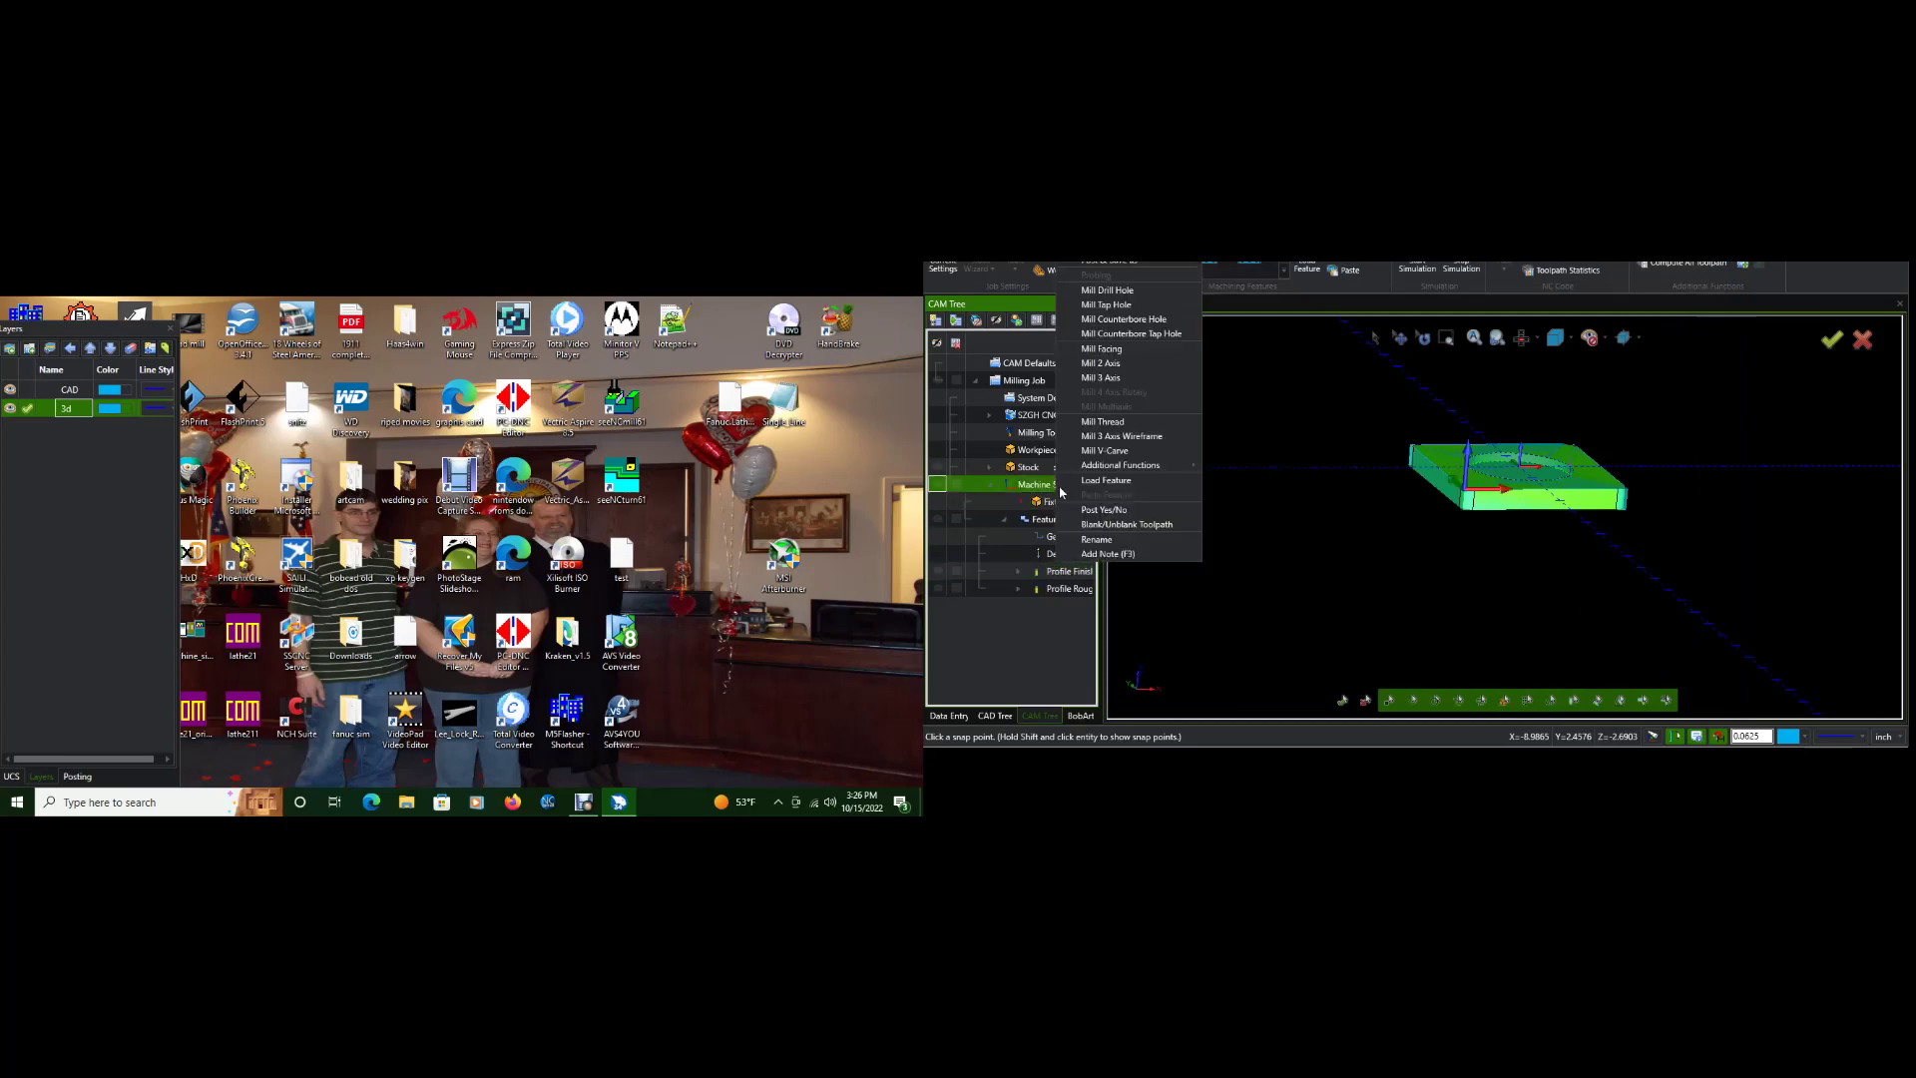
pyautogui.click(1131, 371)
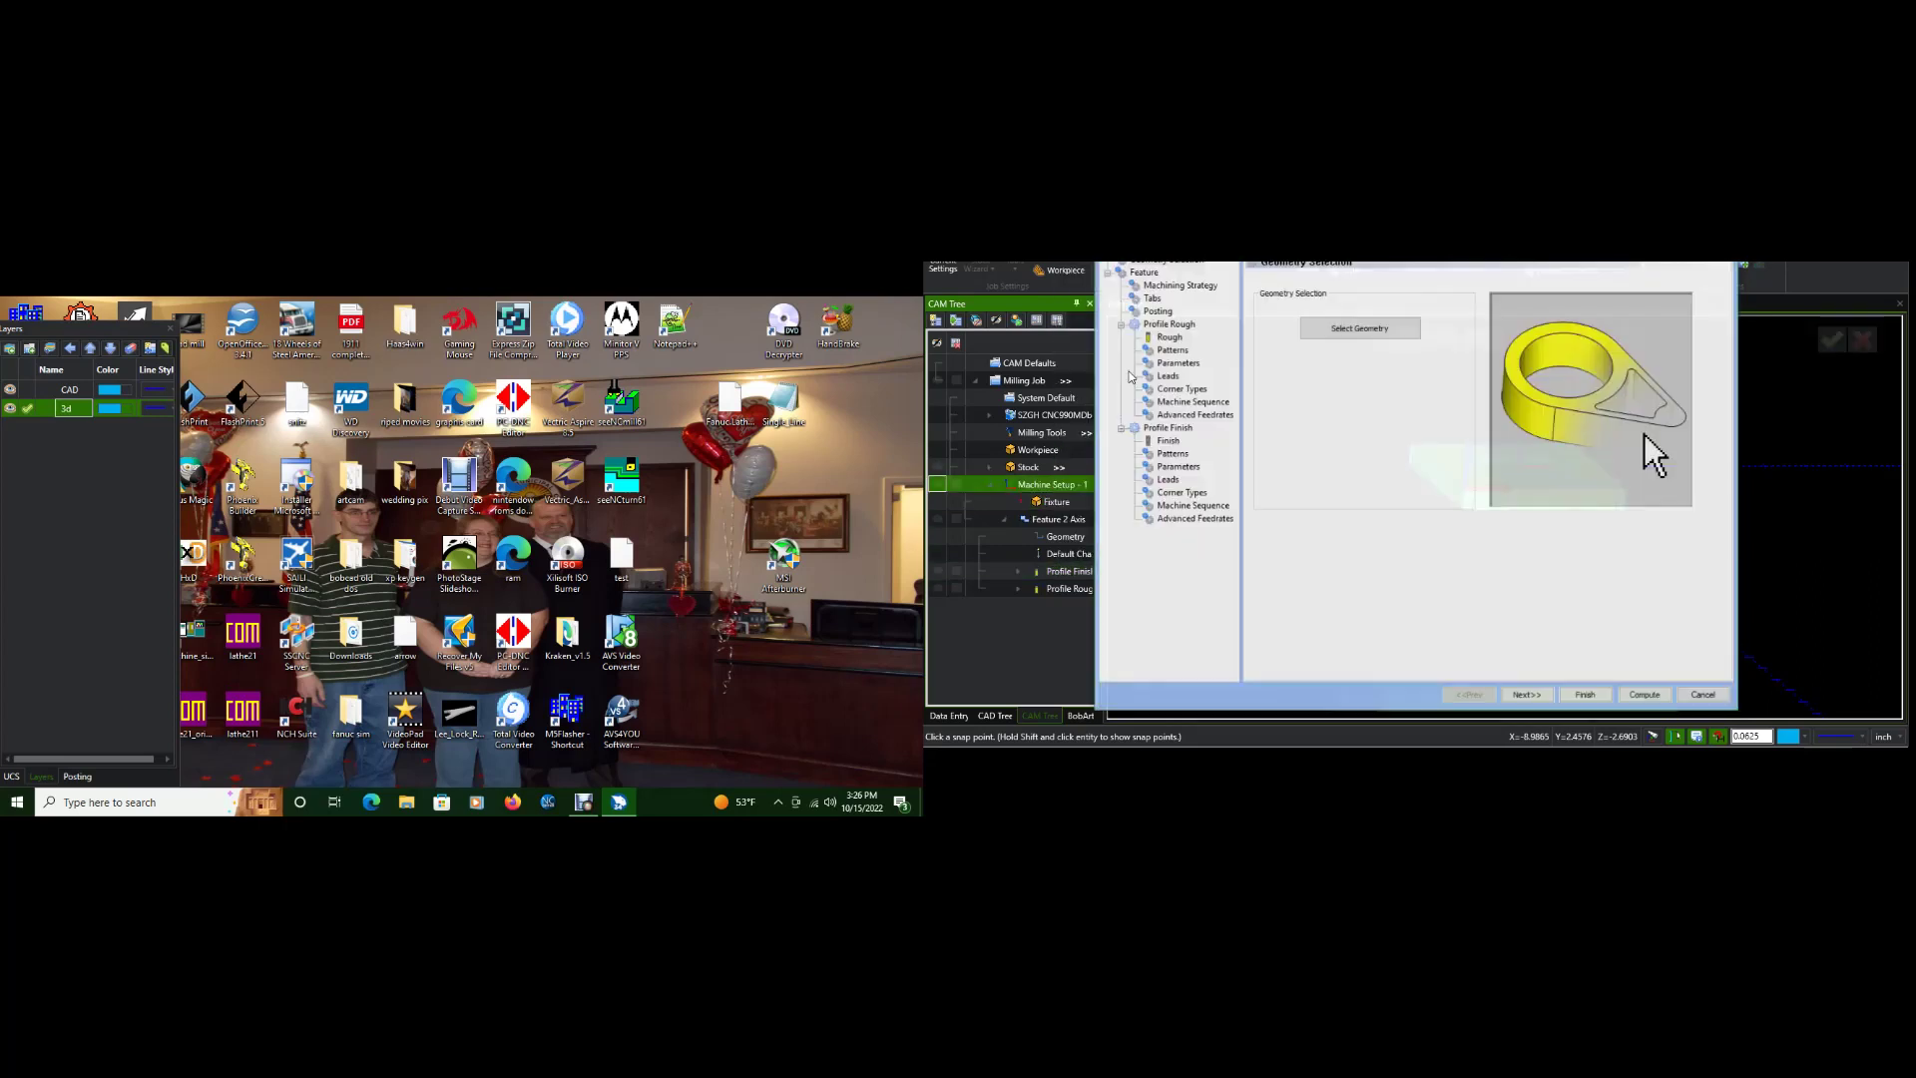
pyautogui.doubleClick(1644, 434)
pyautogui.click(1473, 489)
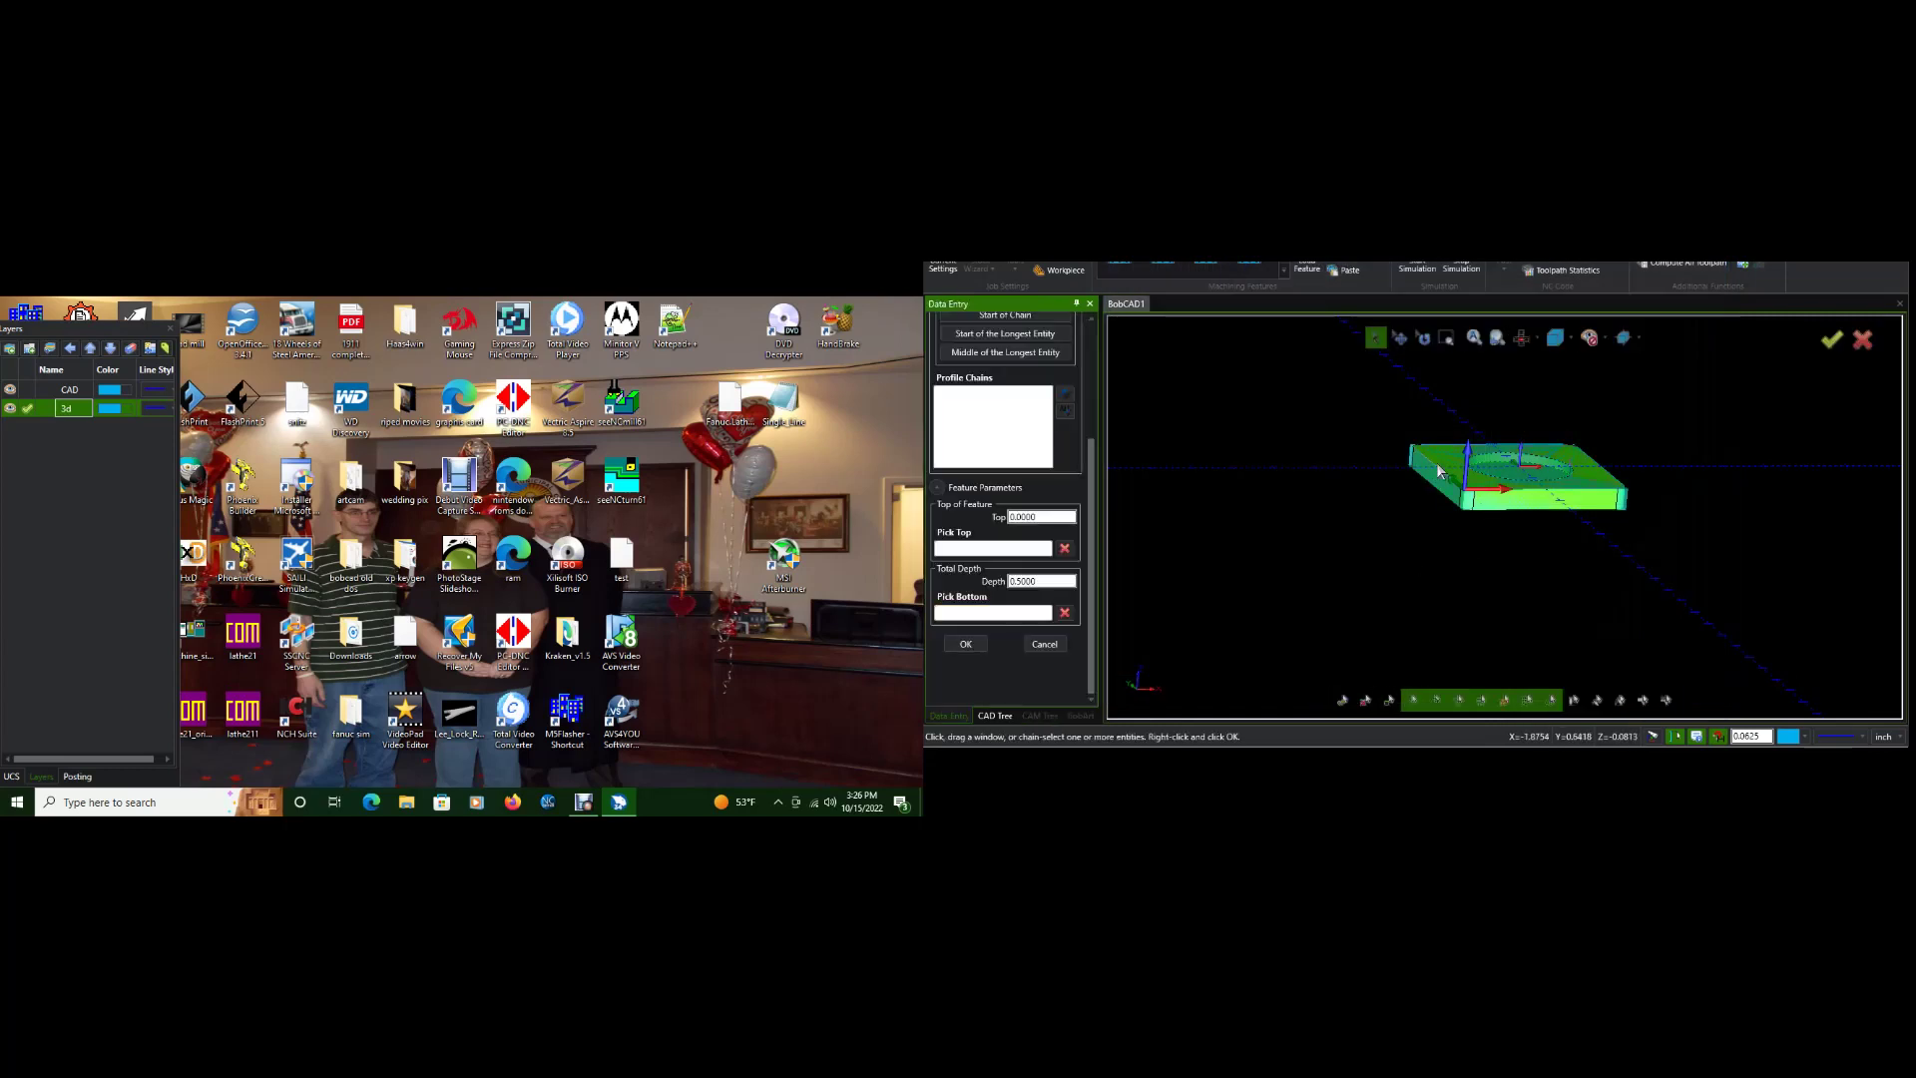
pyautogui.click(1435, 463)
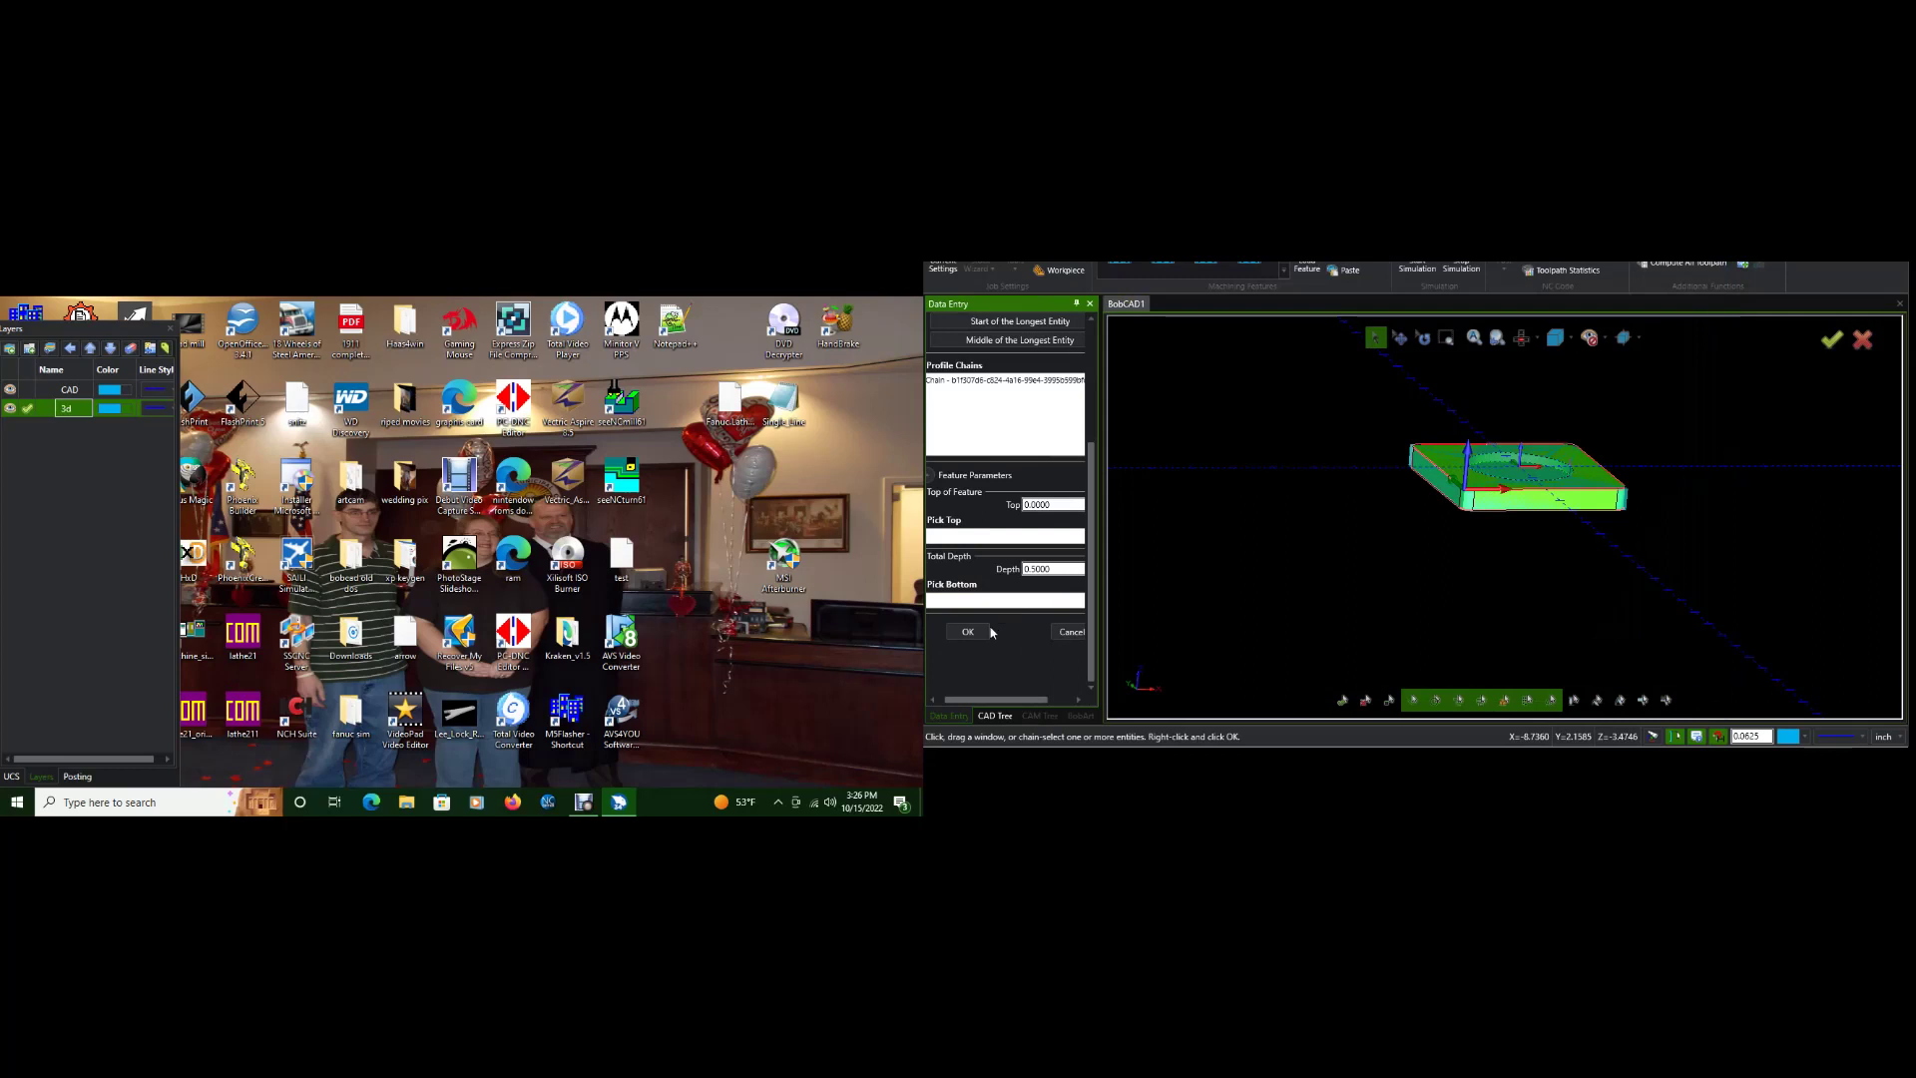
pyautogui.click(994, 601)
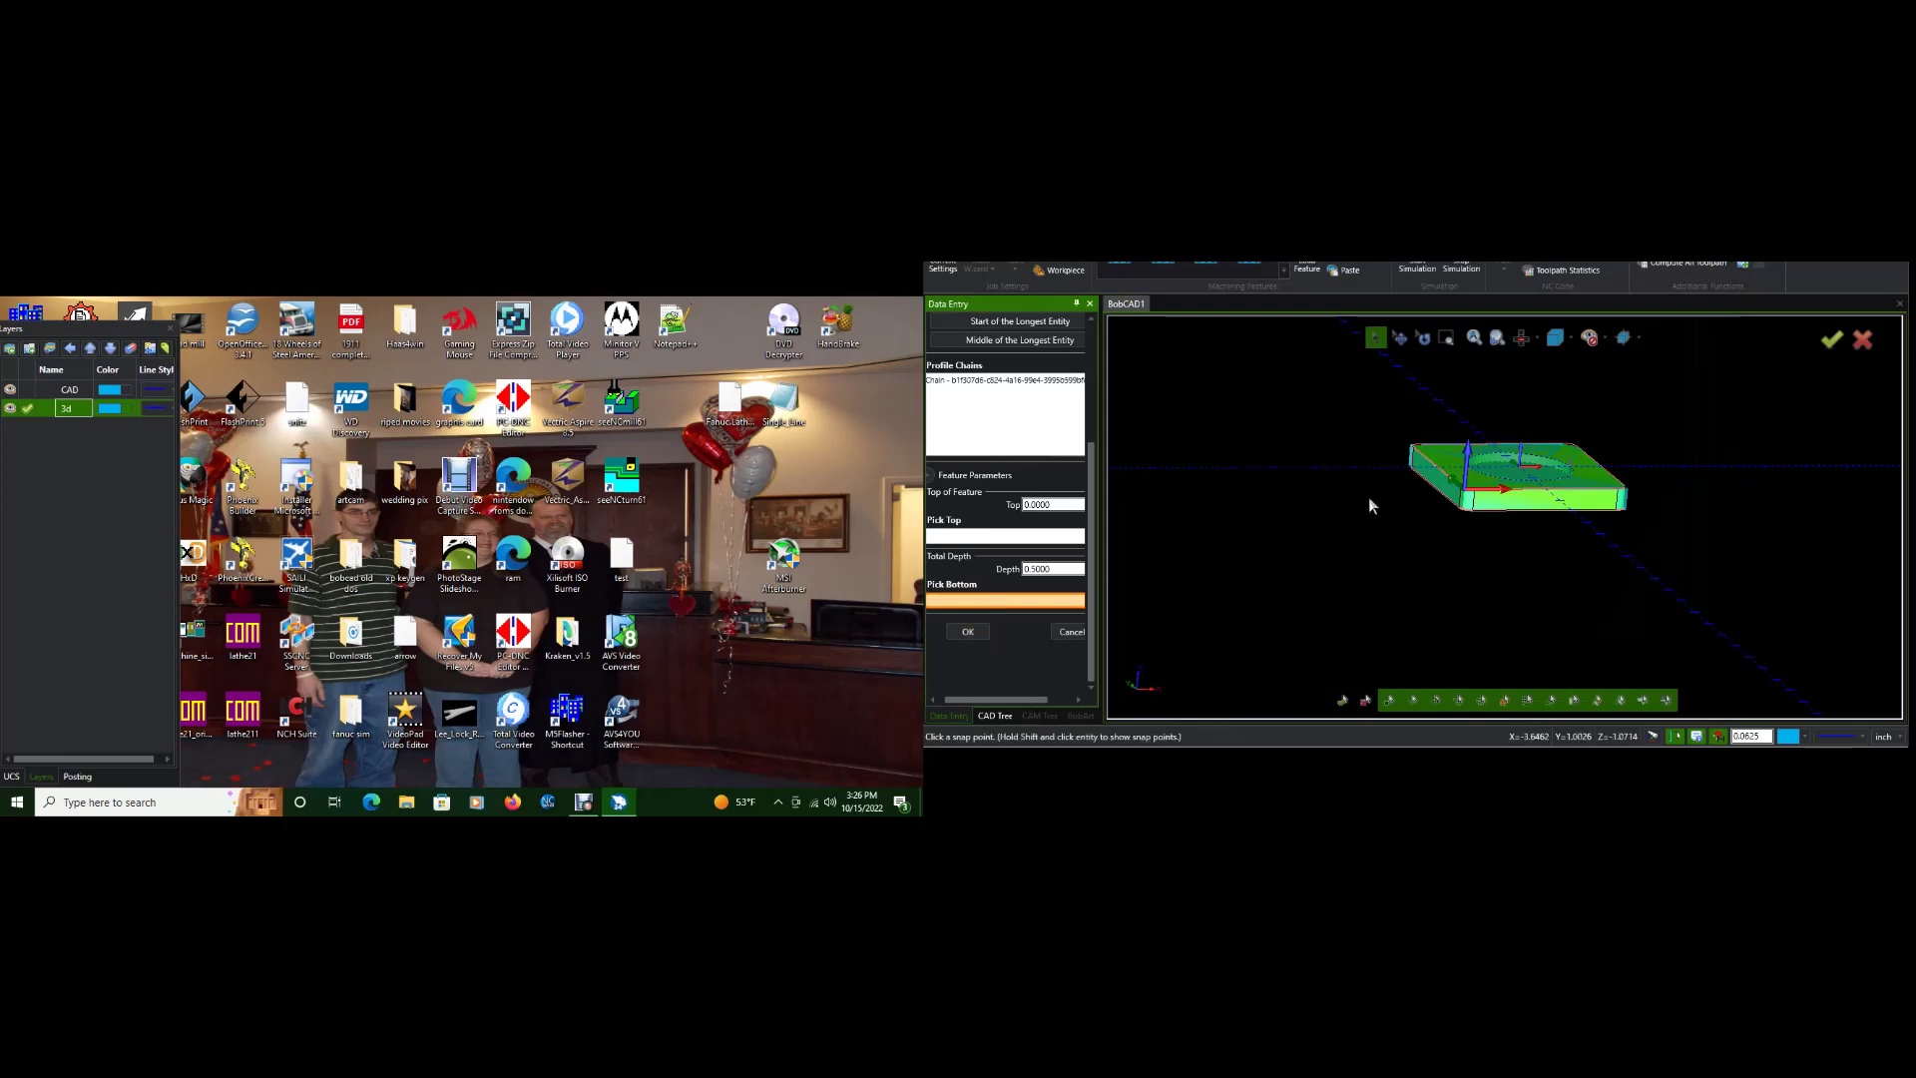
pyautogui.click(1438, 495)
pyautogui.click(968, 631)
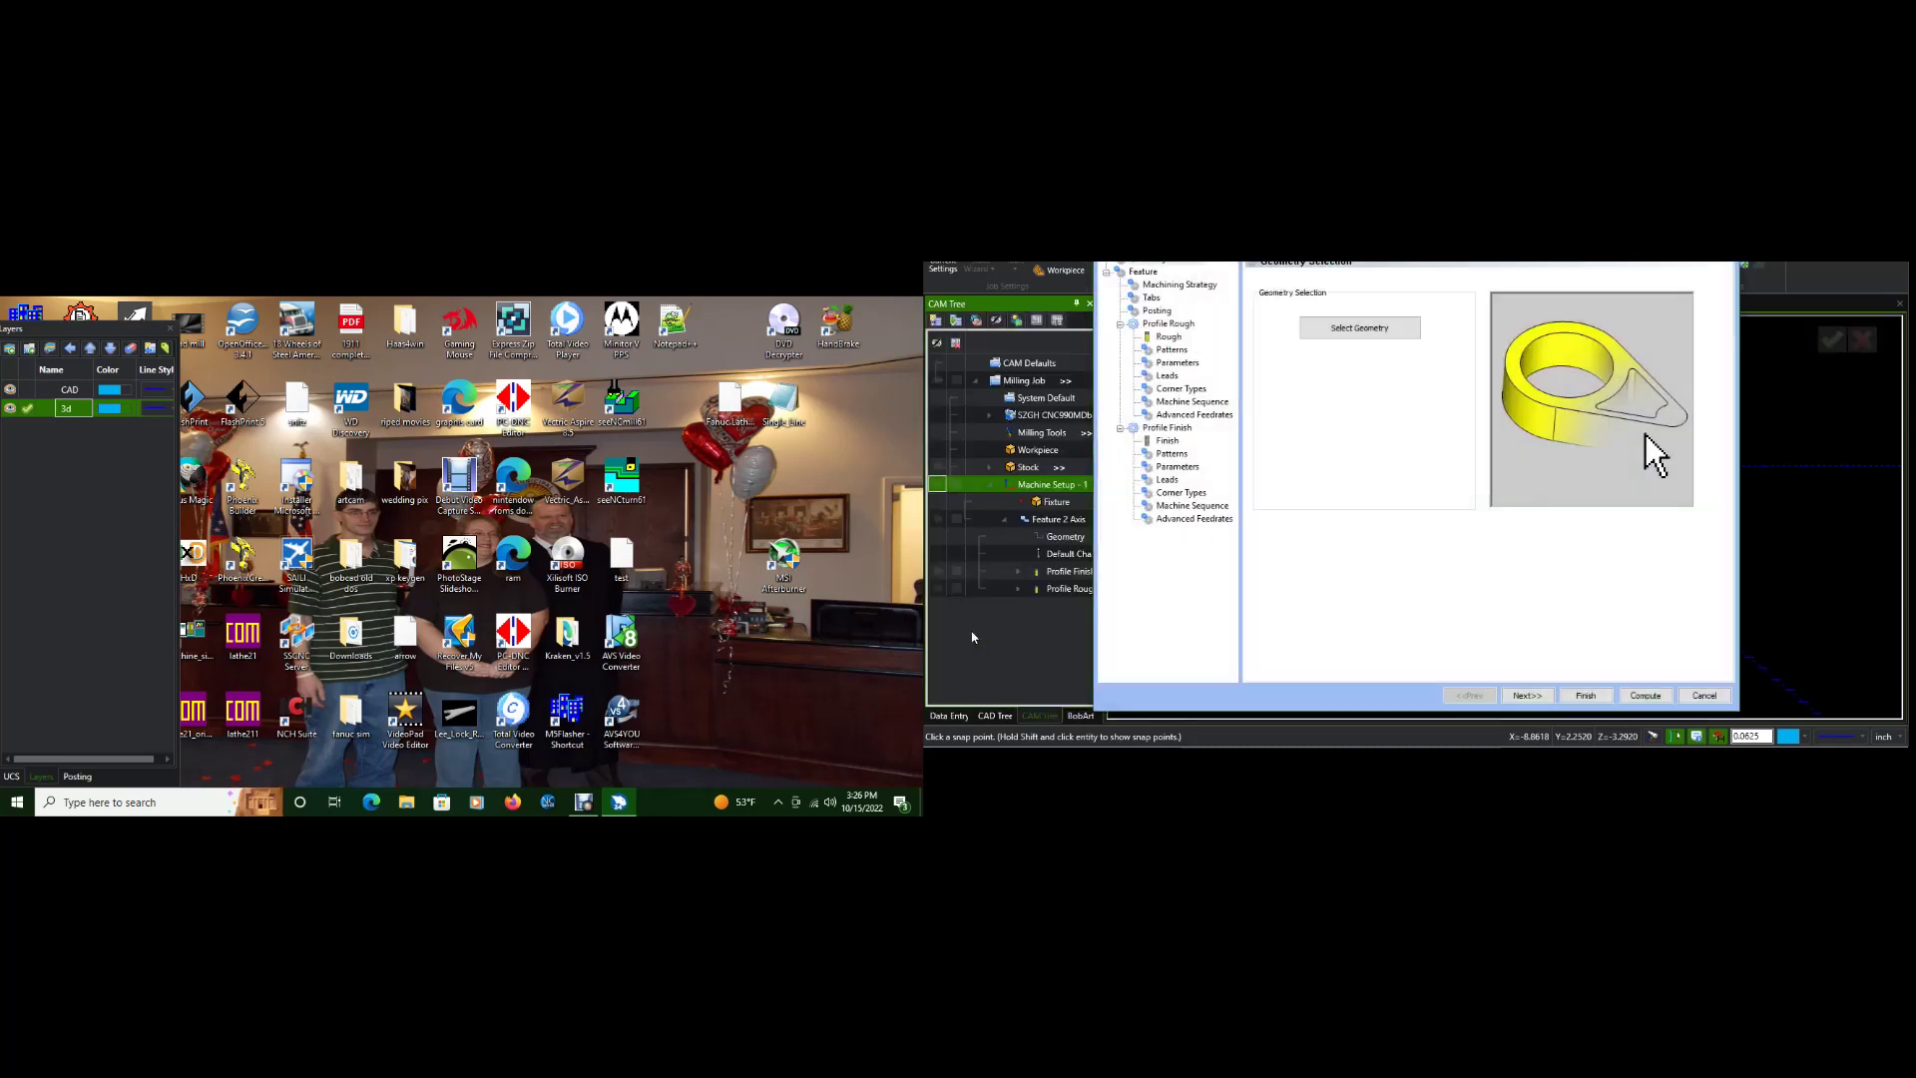
# - Keep the default feature and tool settings, and set Profile Rough's system compensation to Off and machine compensation to Comp Left / G41
pyautogui.click(1524, 698)
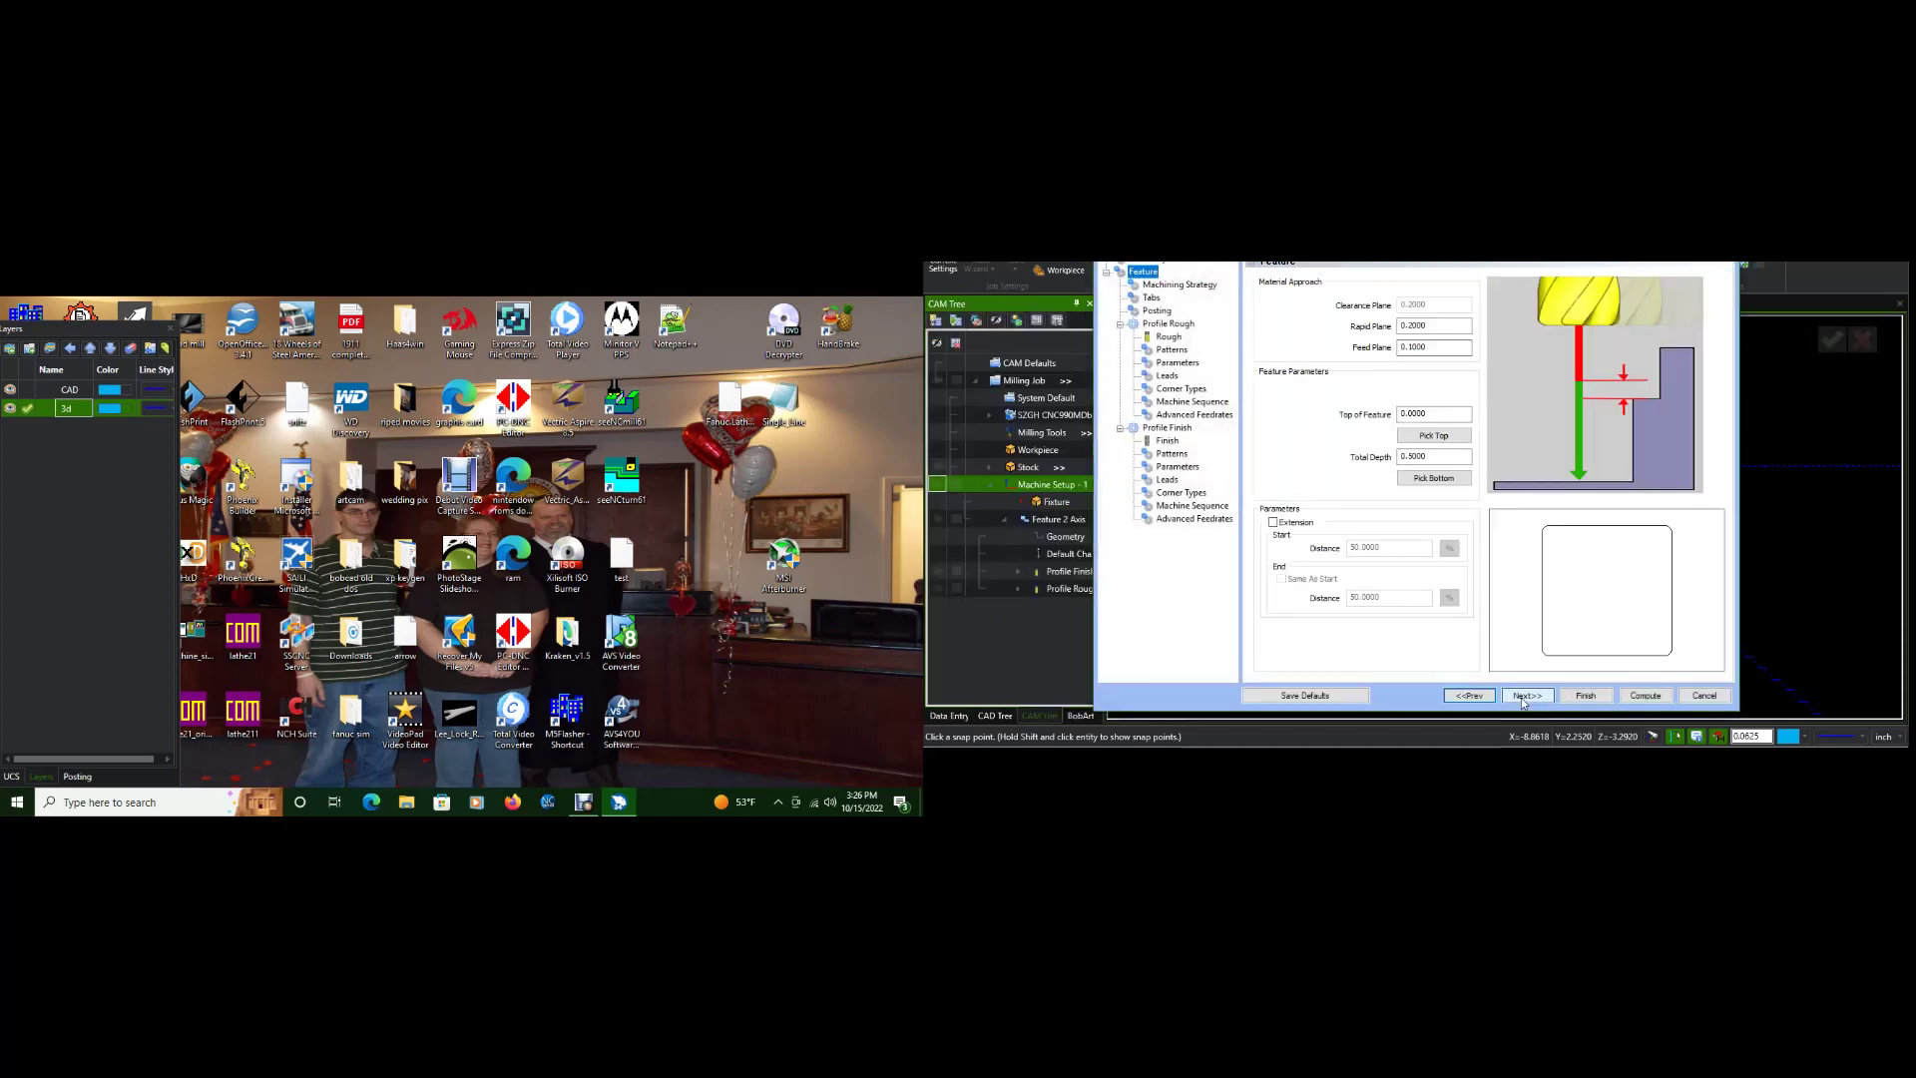
pyautogui.click(1522, 697)
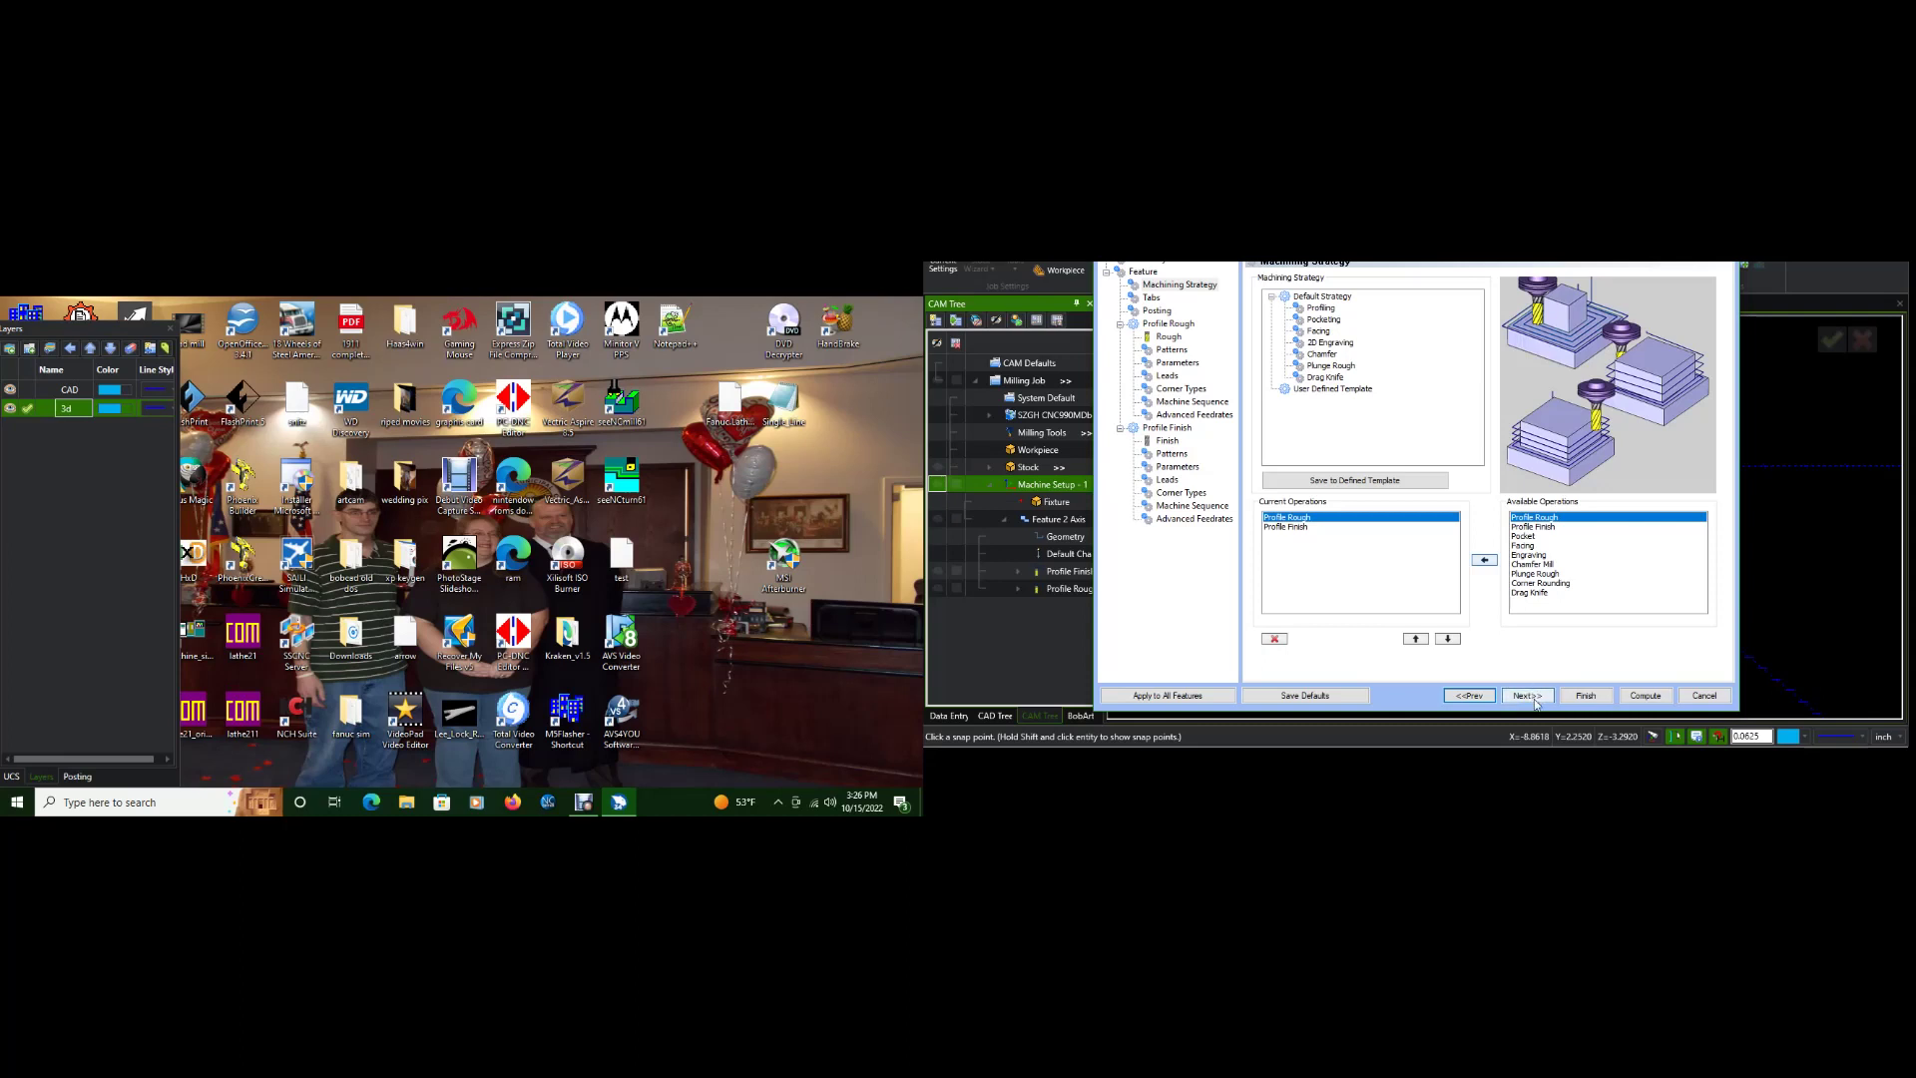
pyautogui.click(1538, 699)
pyautogui.click(1538, 699)
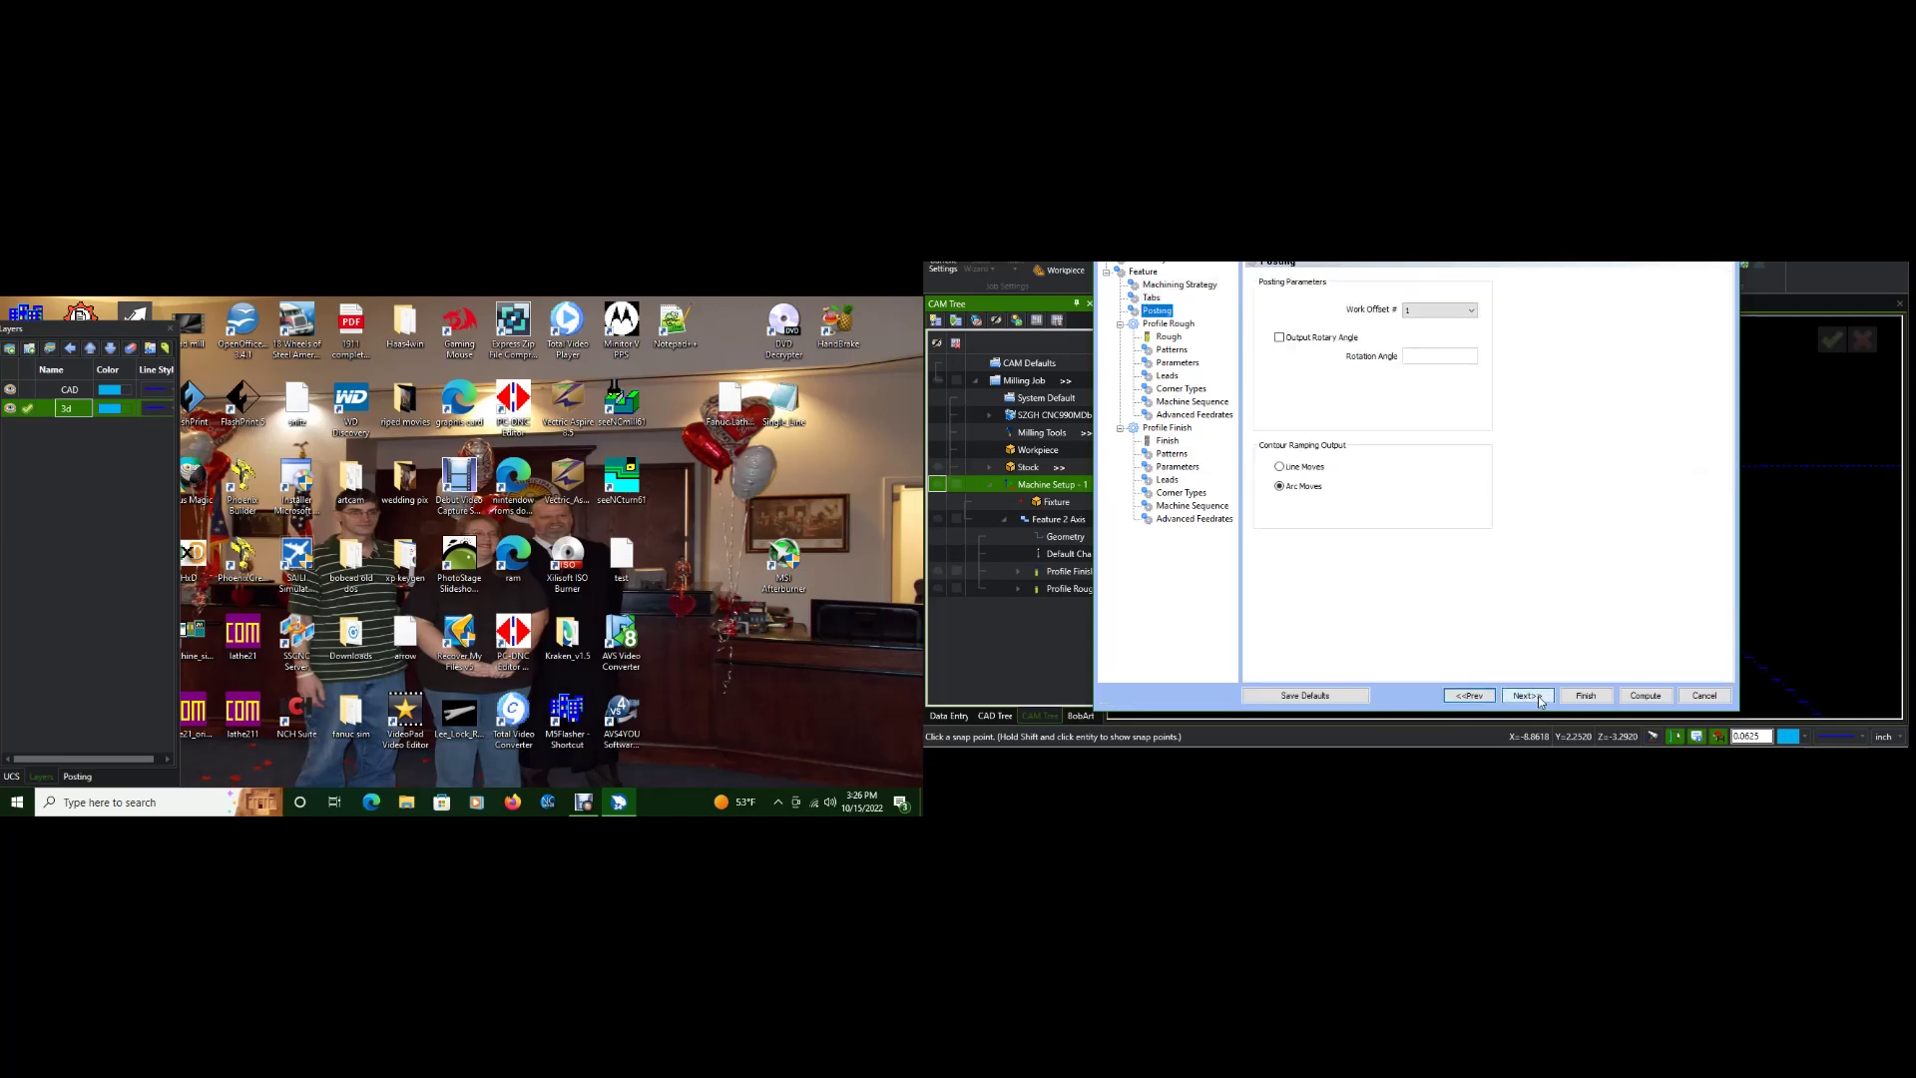
pyautogui.click(1538, 698)
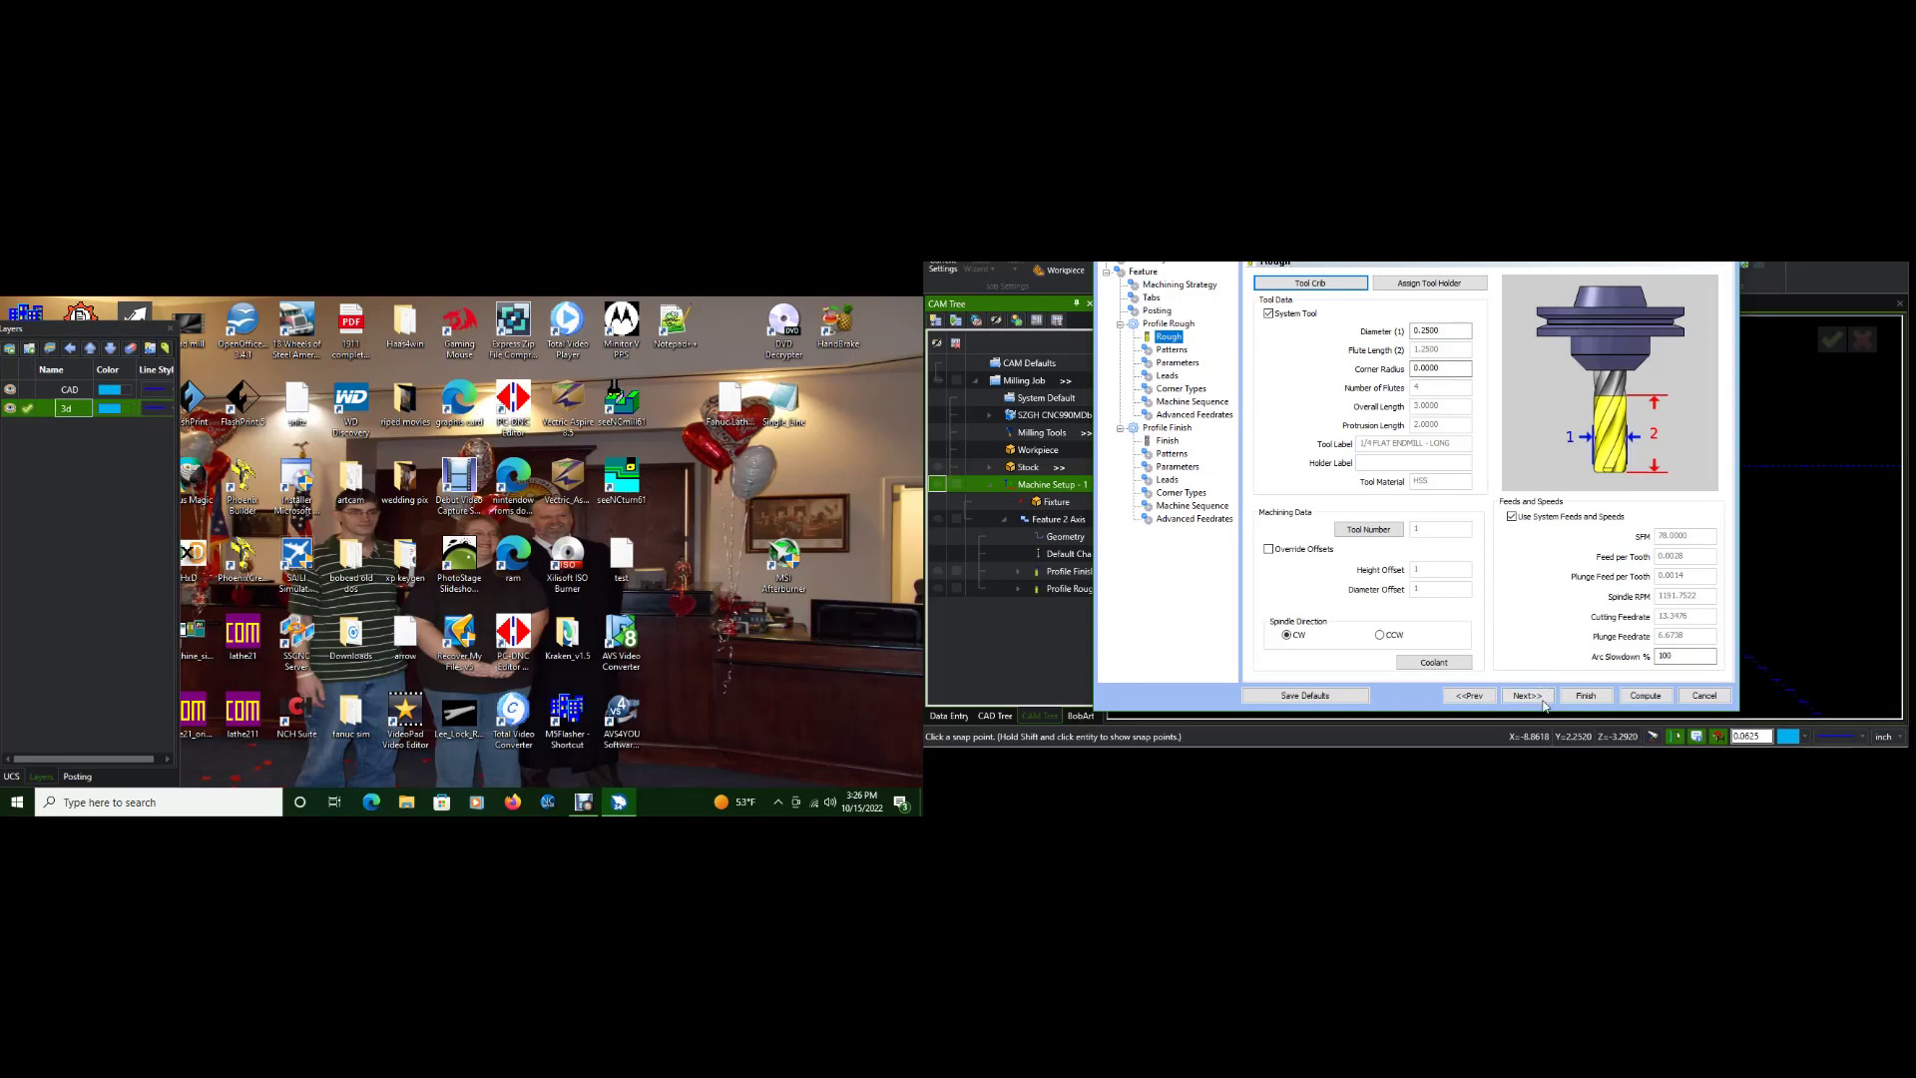
pyautogui.click(1541, 698)
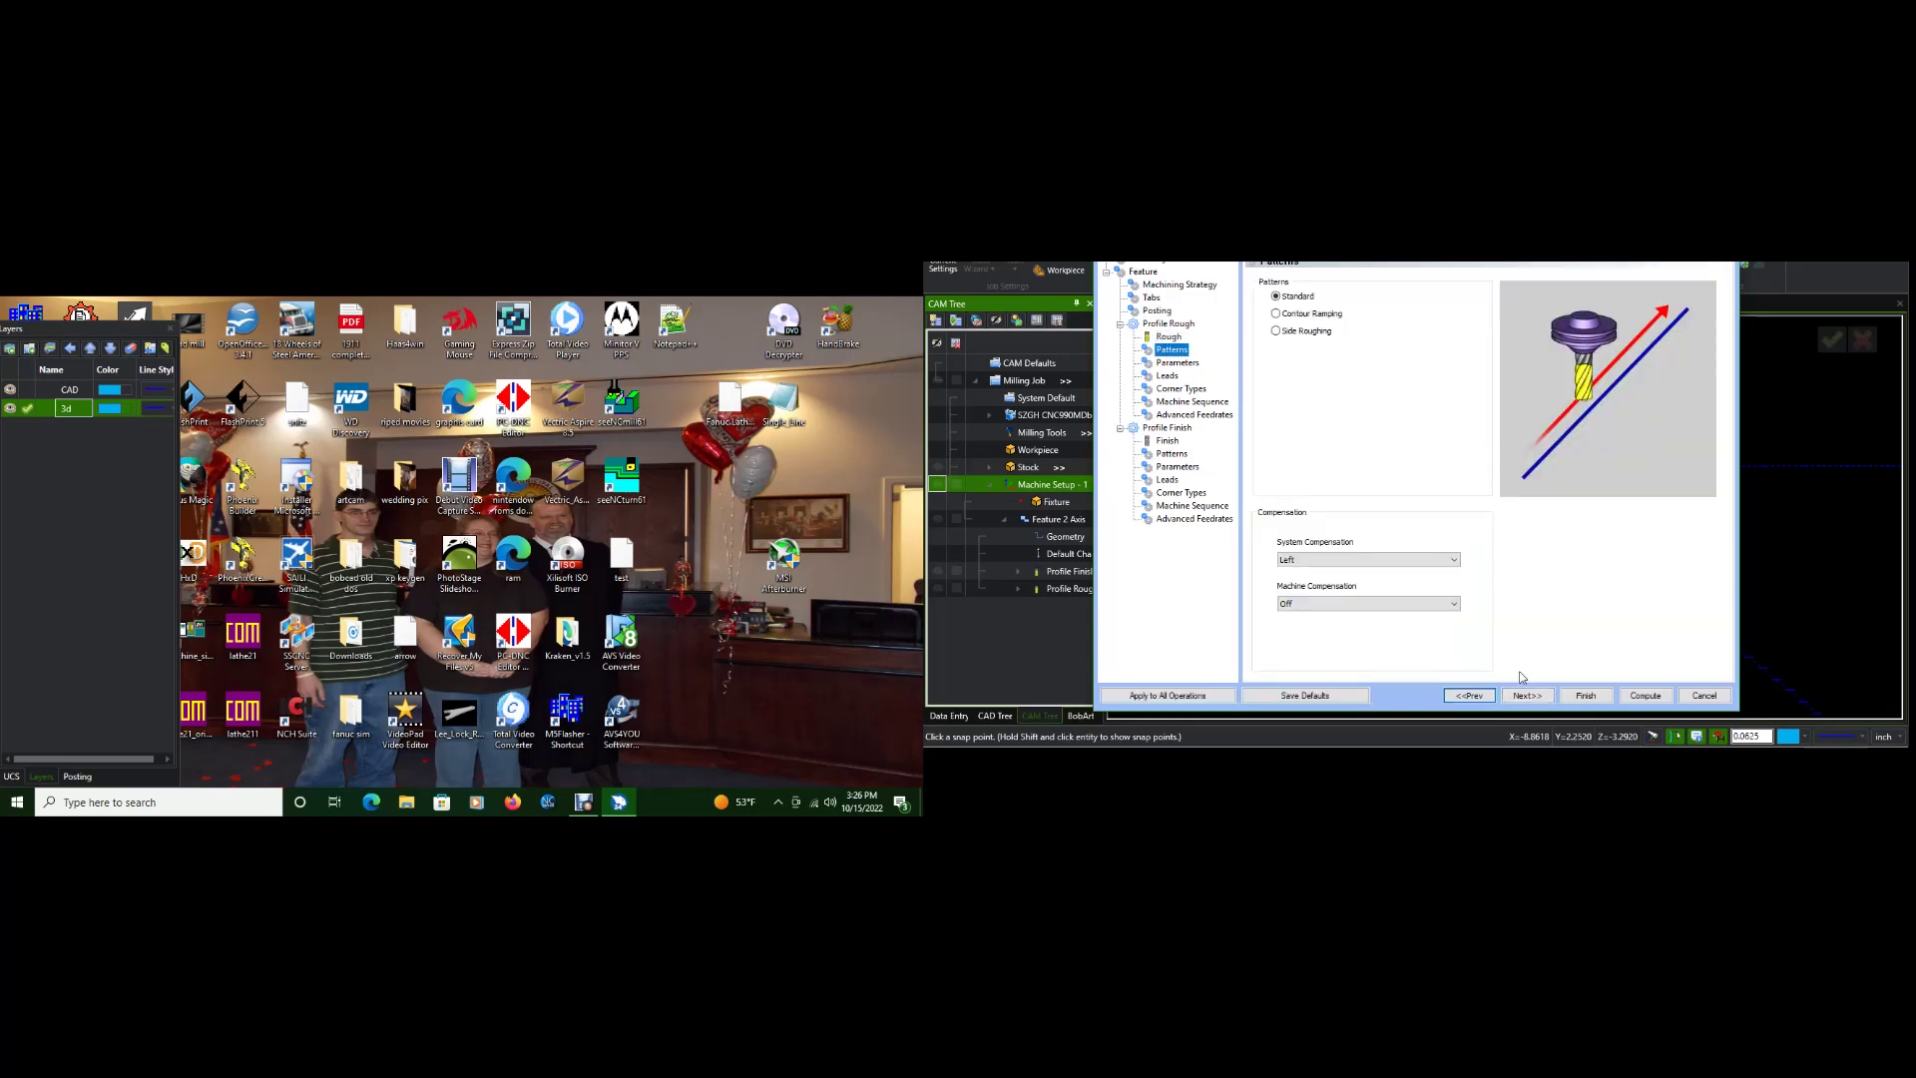
pyautogui.click(1440, 562)
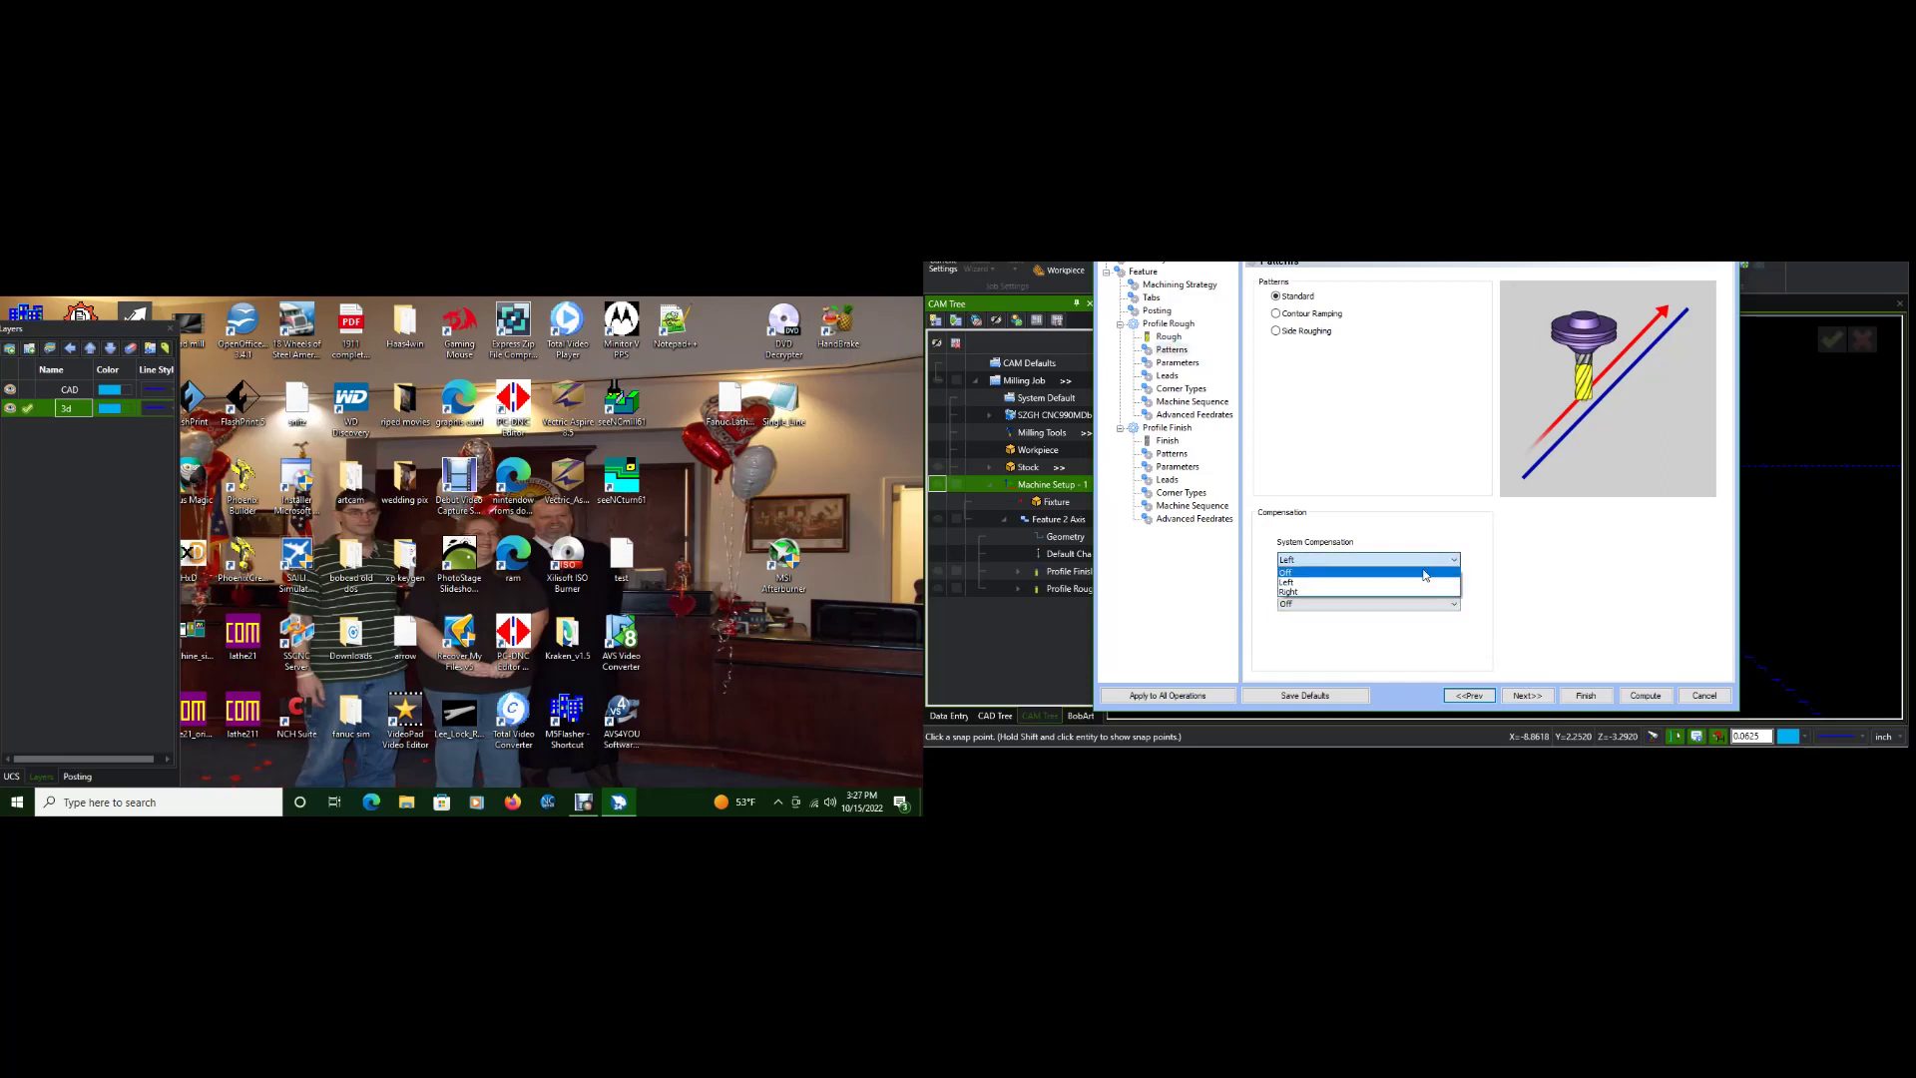
pyautogui.click(1425, 587)
pyautogui.click(1425, 605)
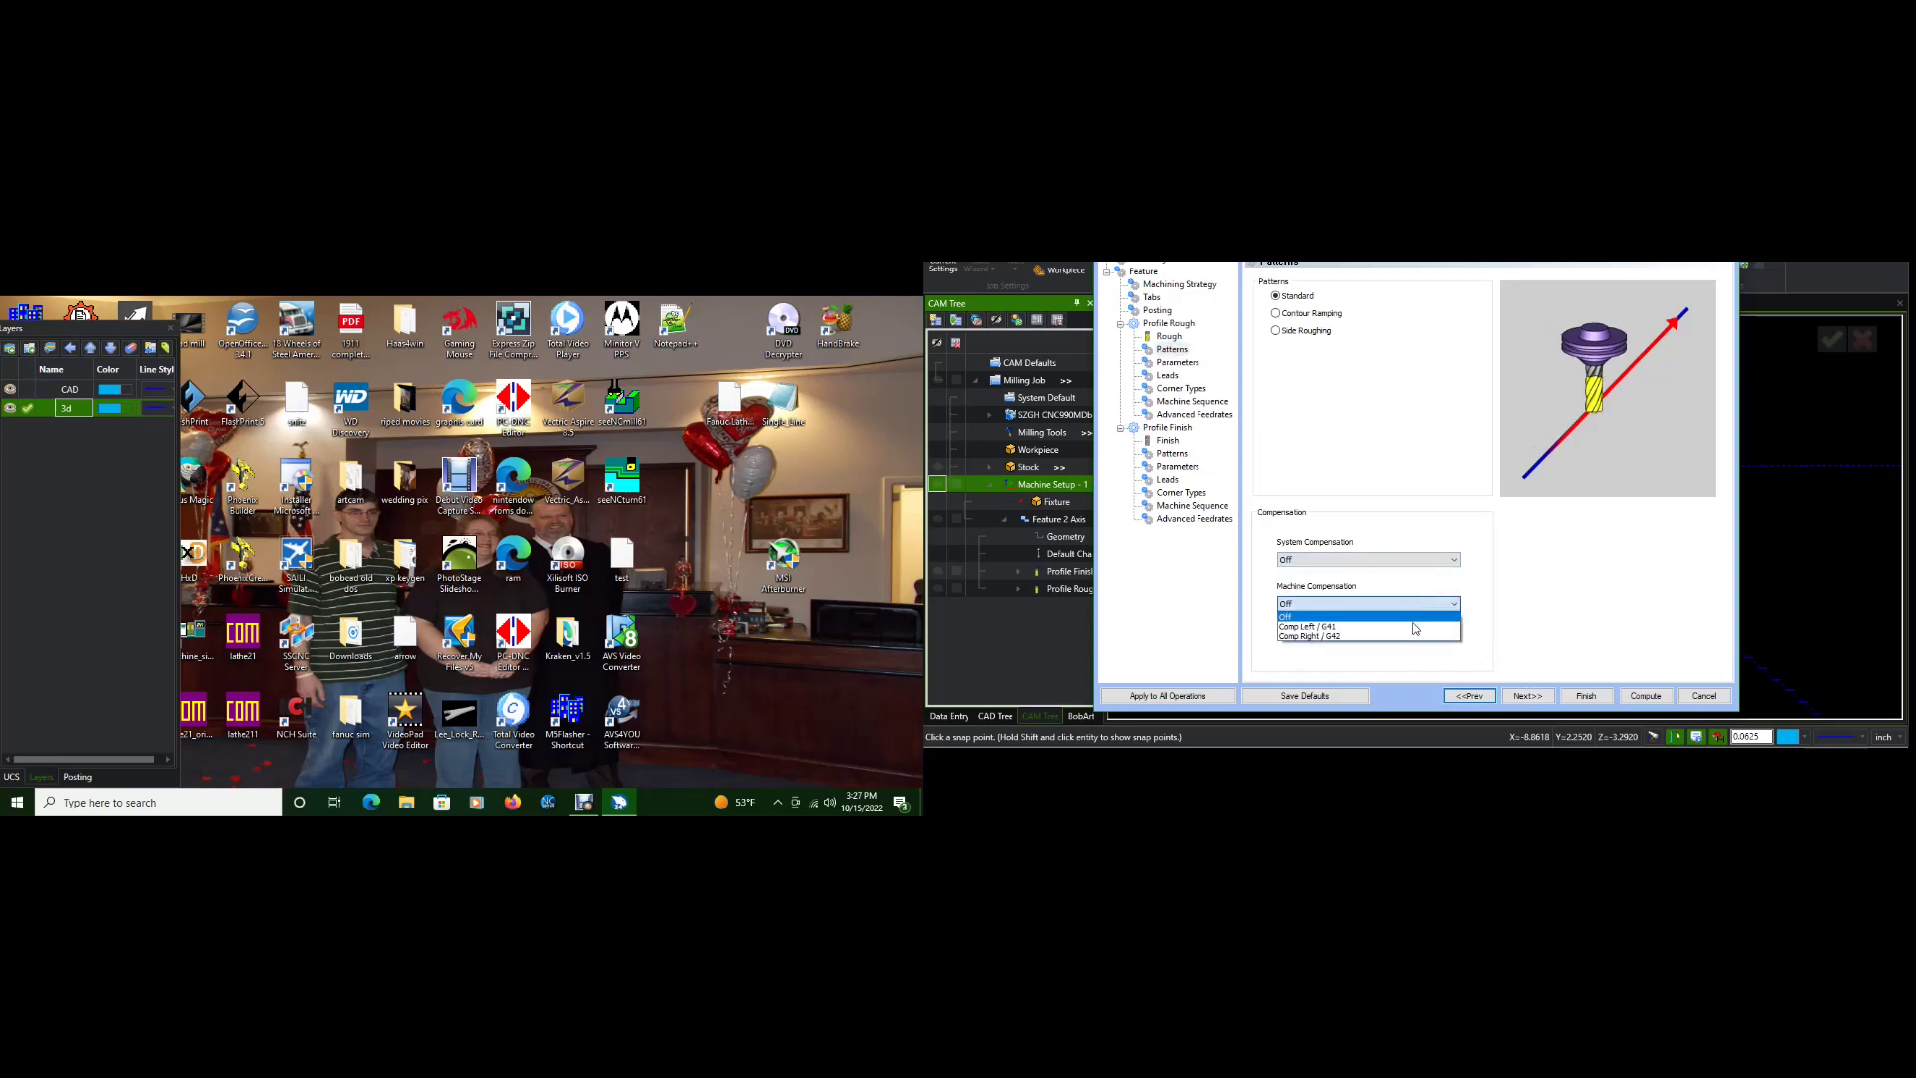
pyautogui.click(1413, 626)
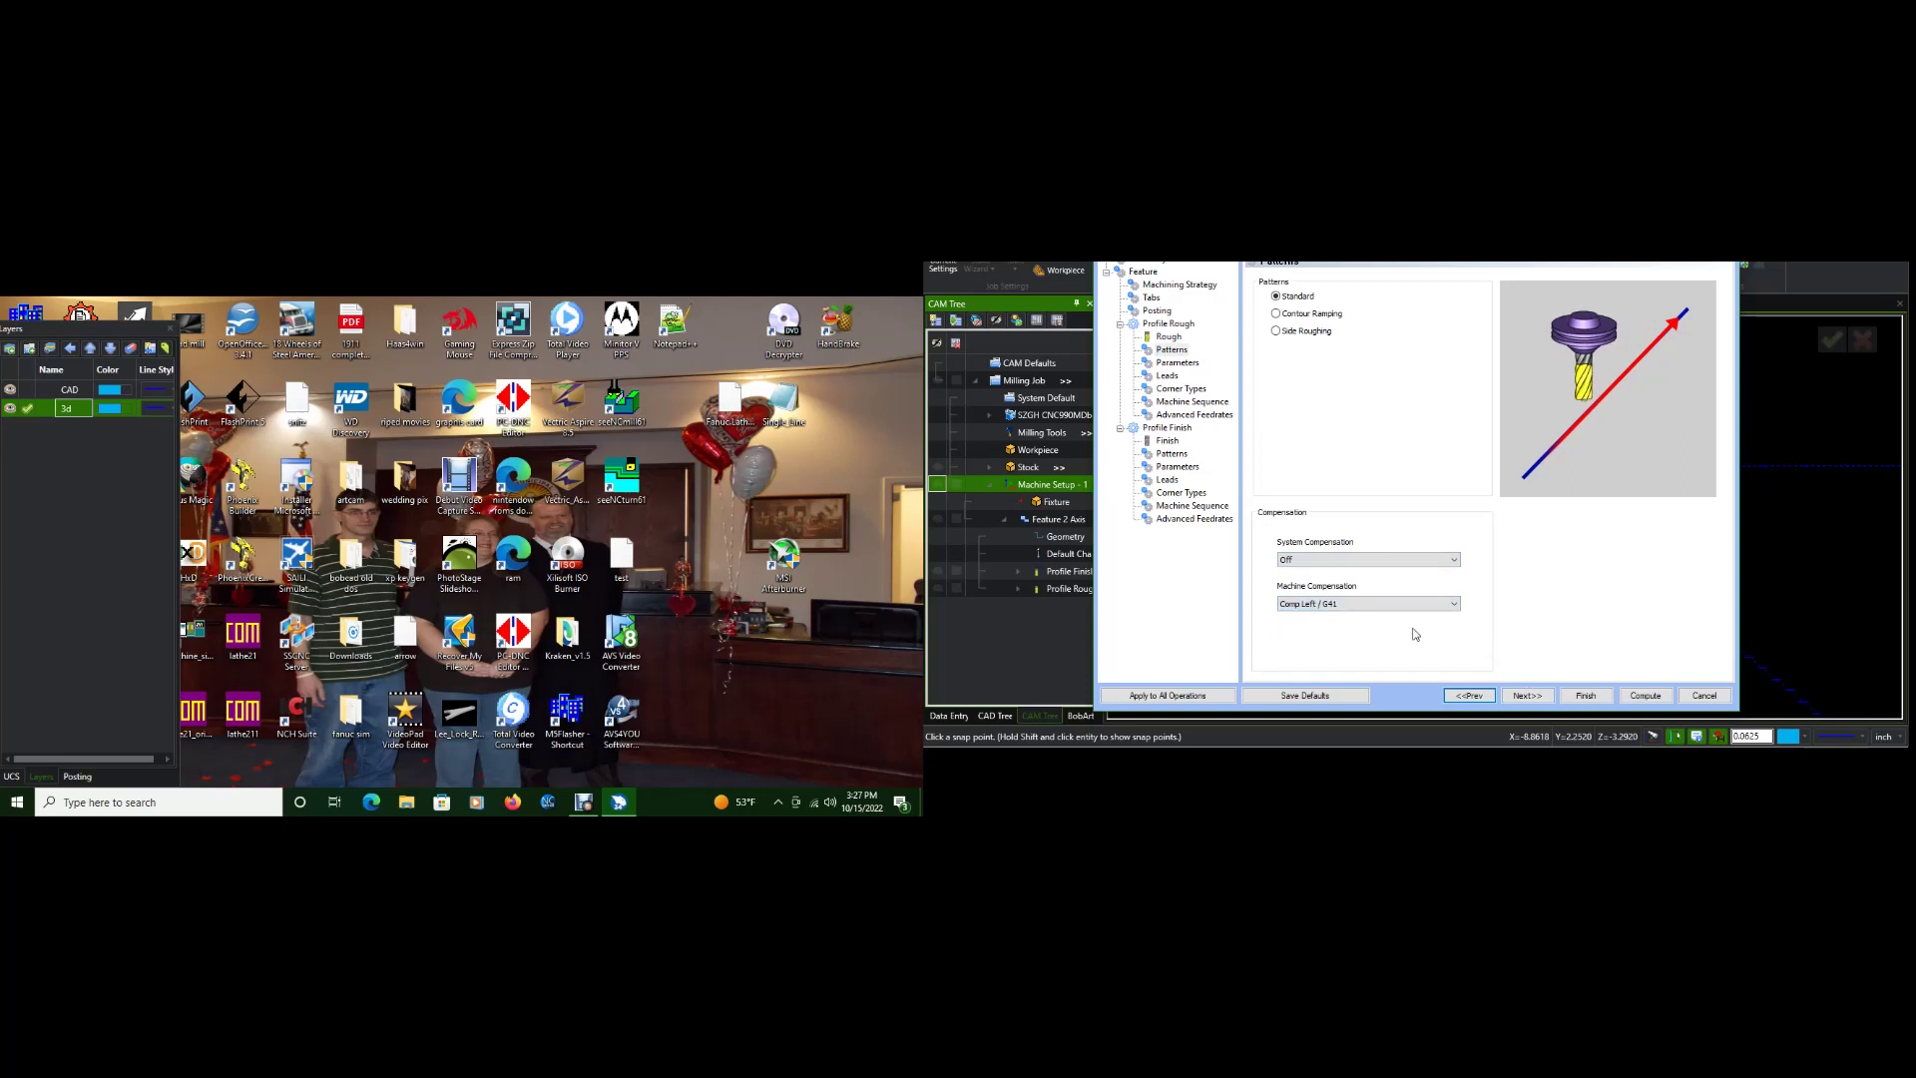
# - Keep the remaining rough settings and assign the 1/4 FLAT ENDMILL - LONG from the tool crib to Profile Finish
pyautogui.click(1529, 697)
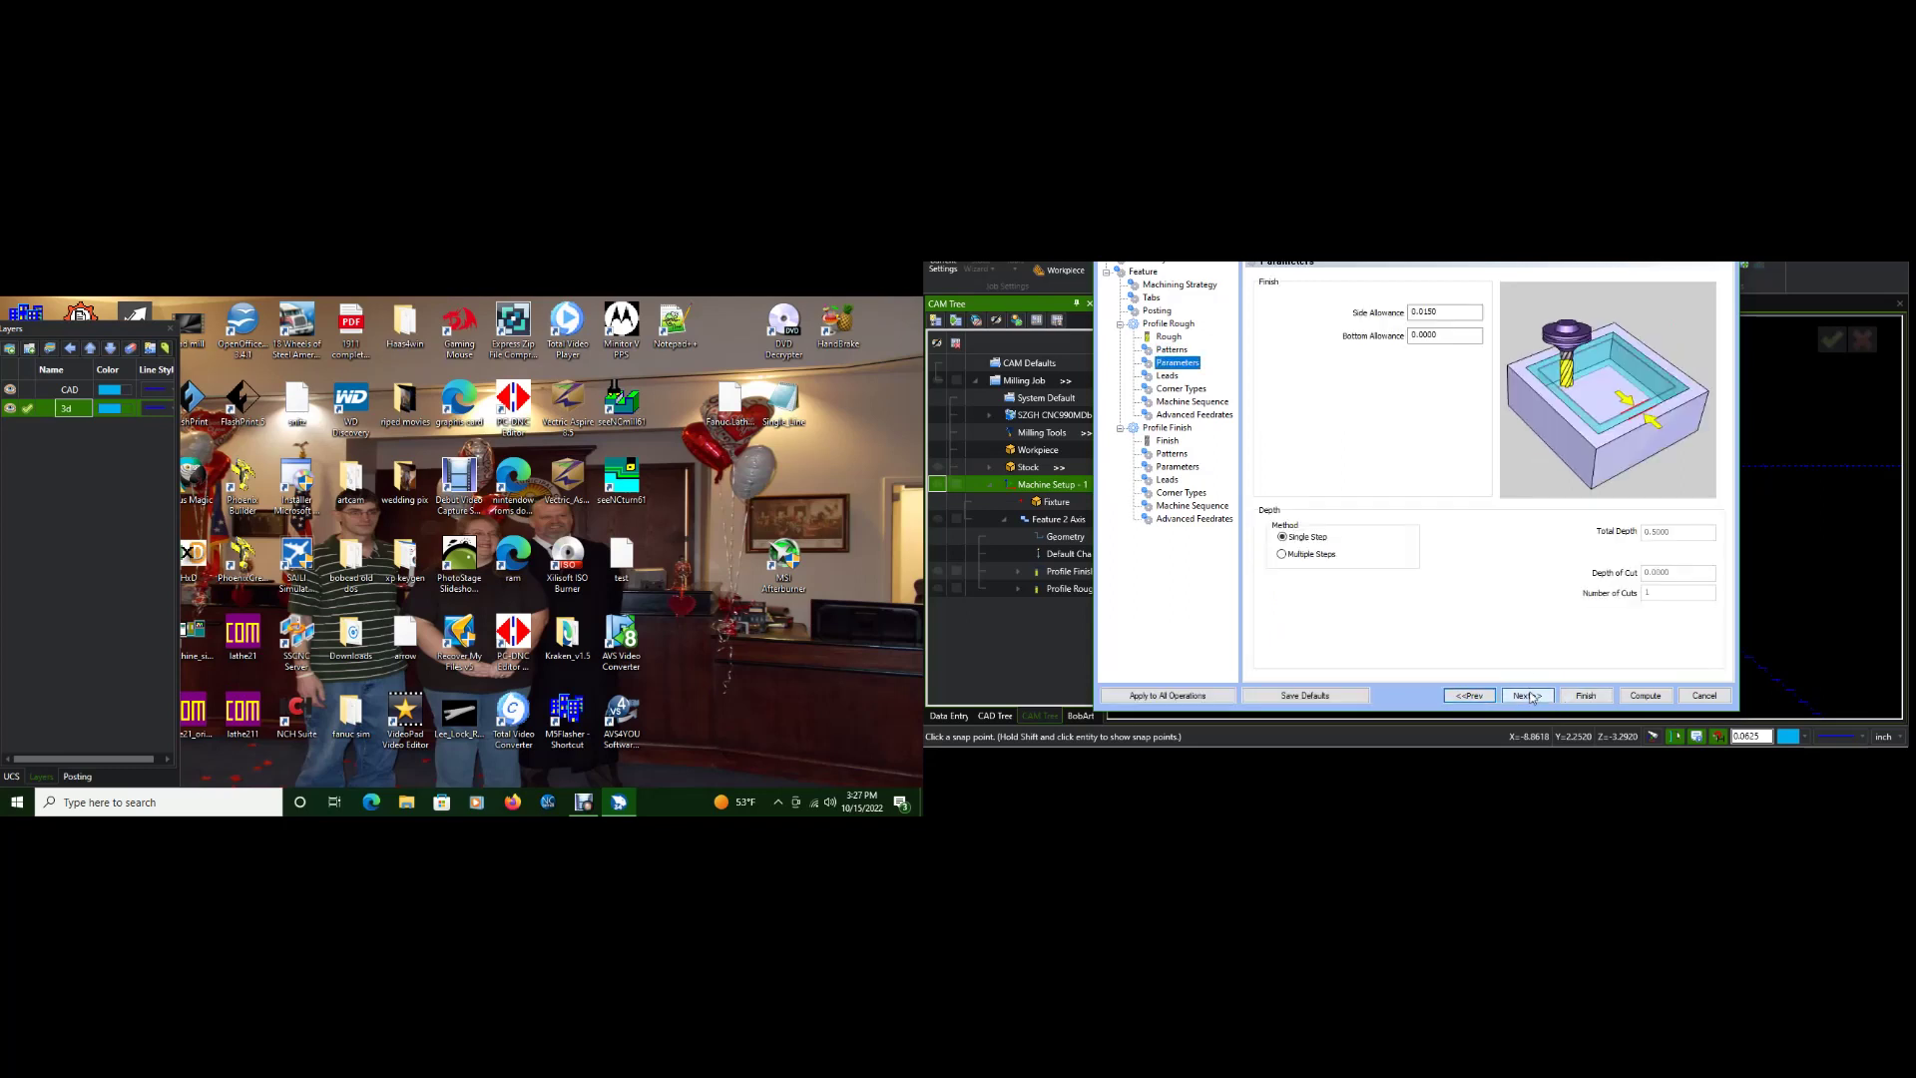
pyautogui.click(1530, 697)
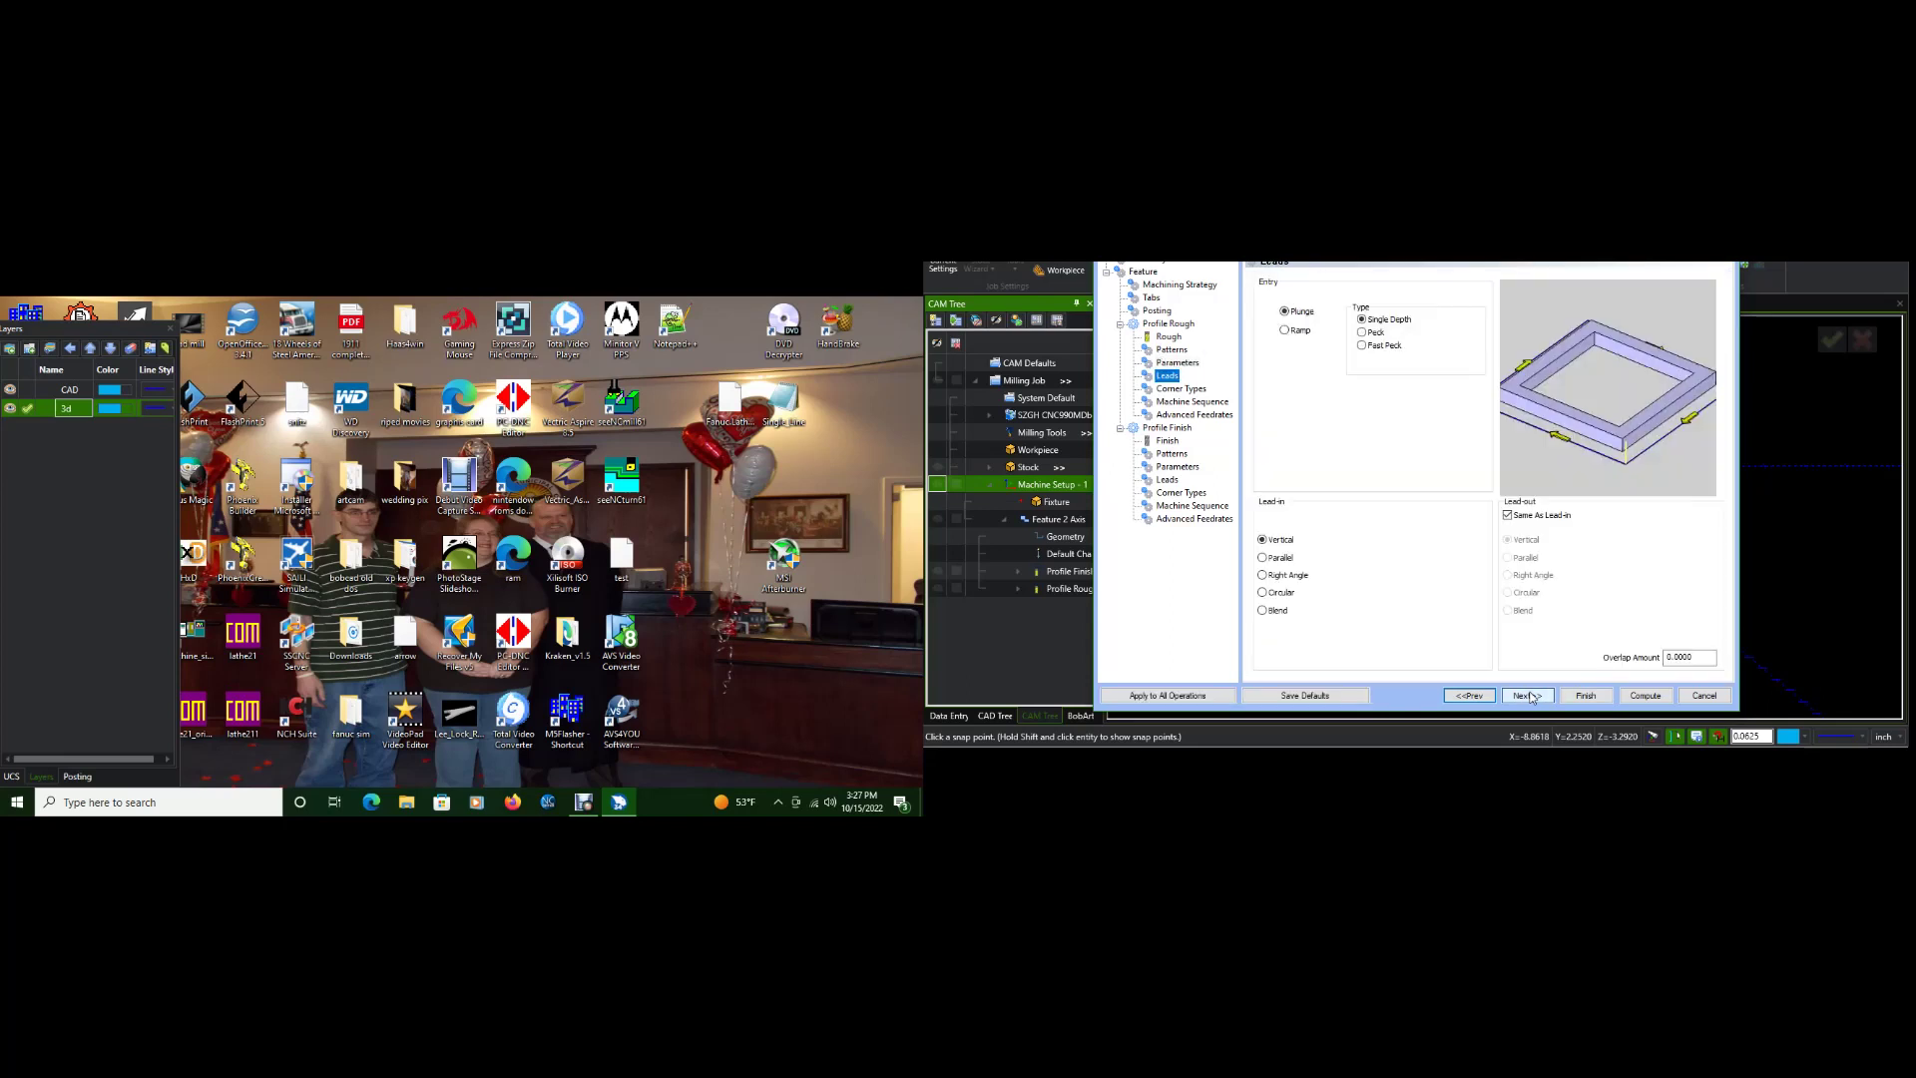
pyautogui.click(1529, 697)
pyautogui.click(1530, 696)
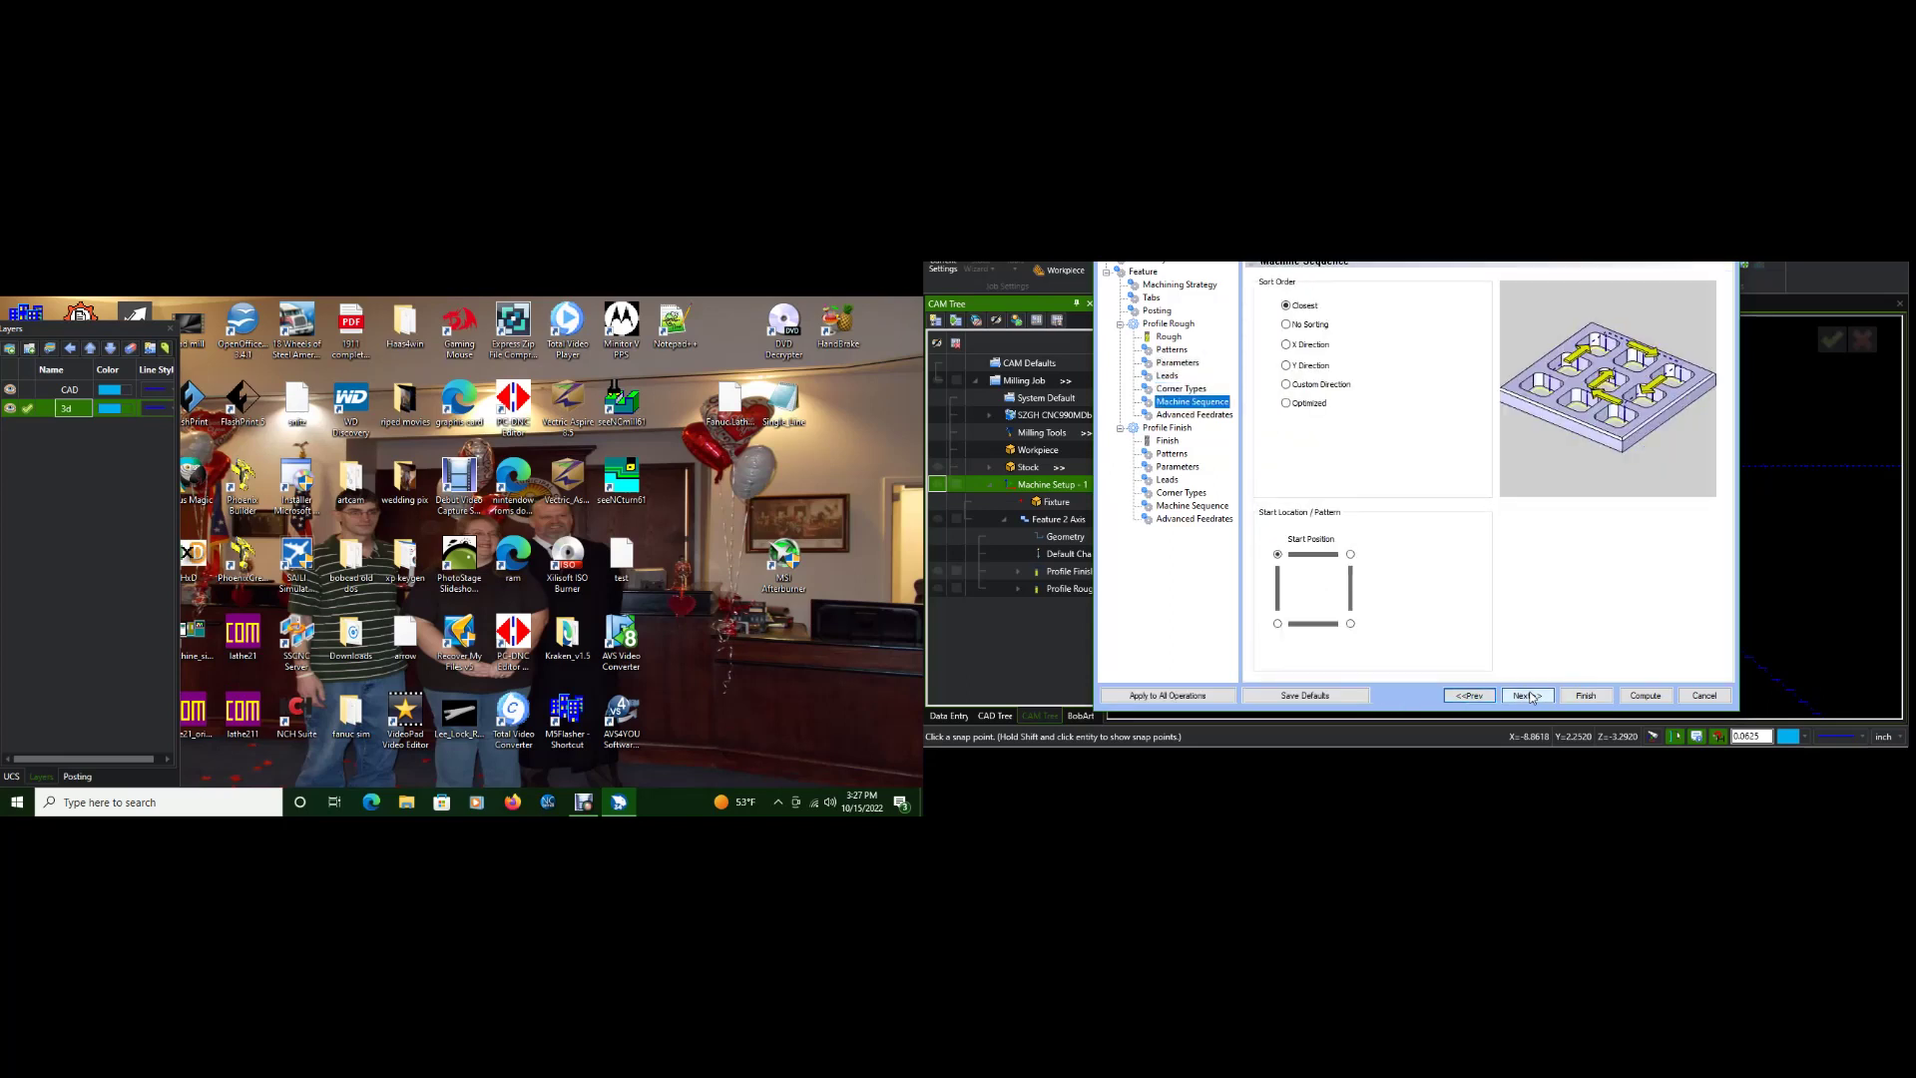
pyautogui.click(1529, 697)
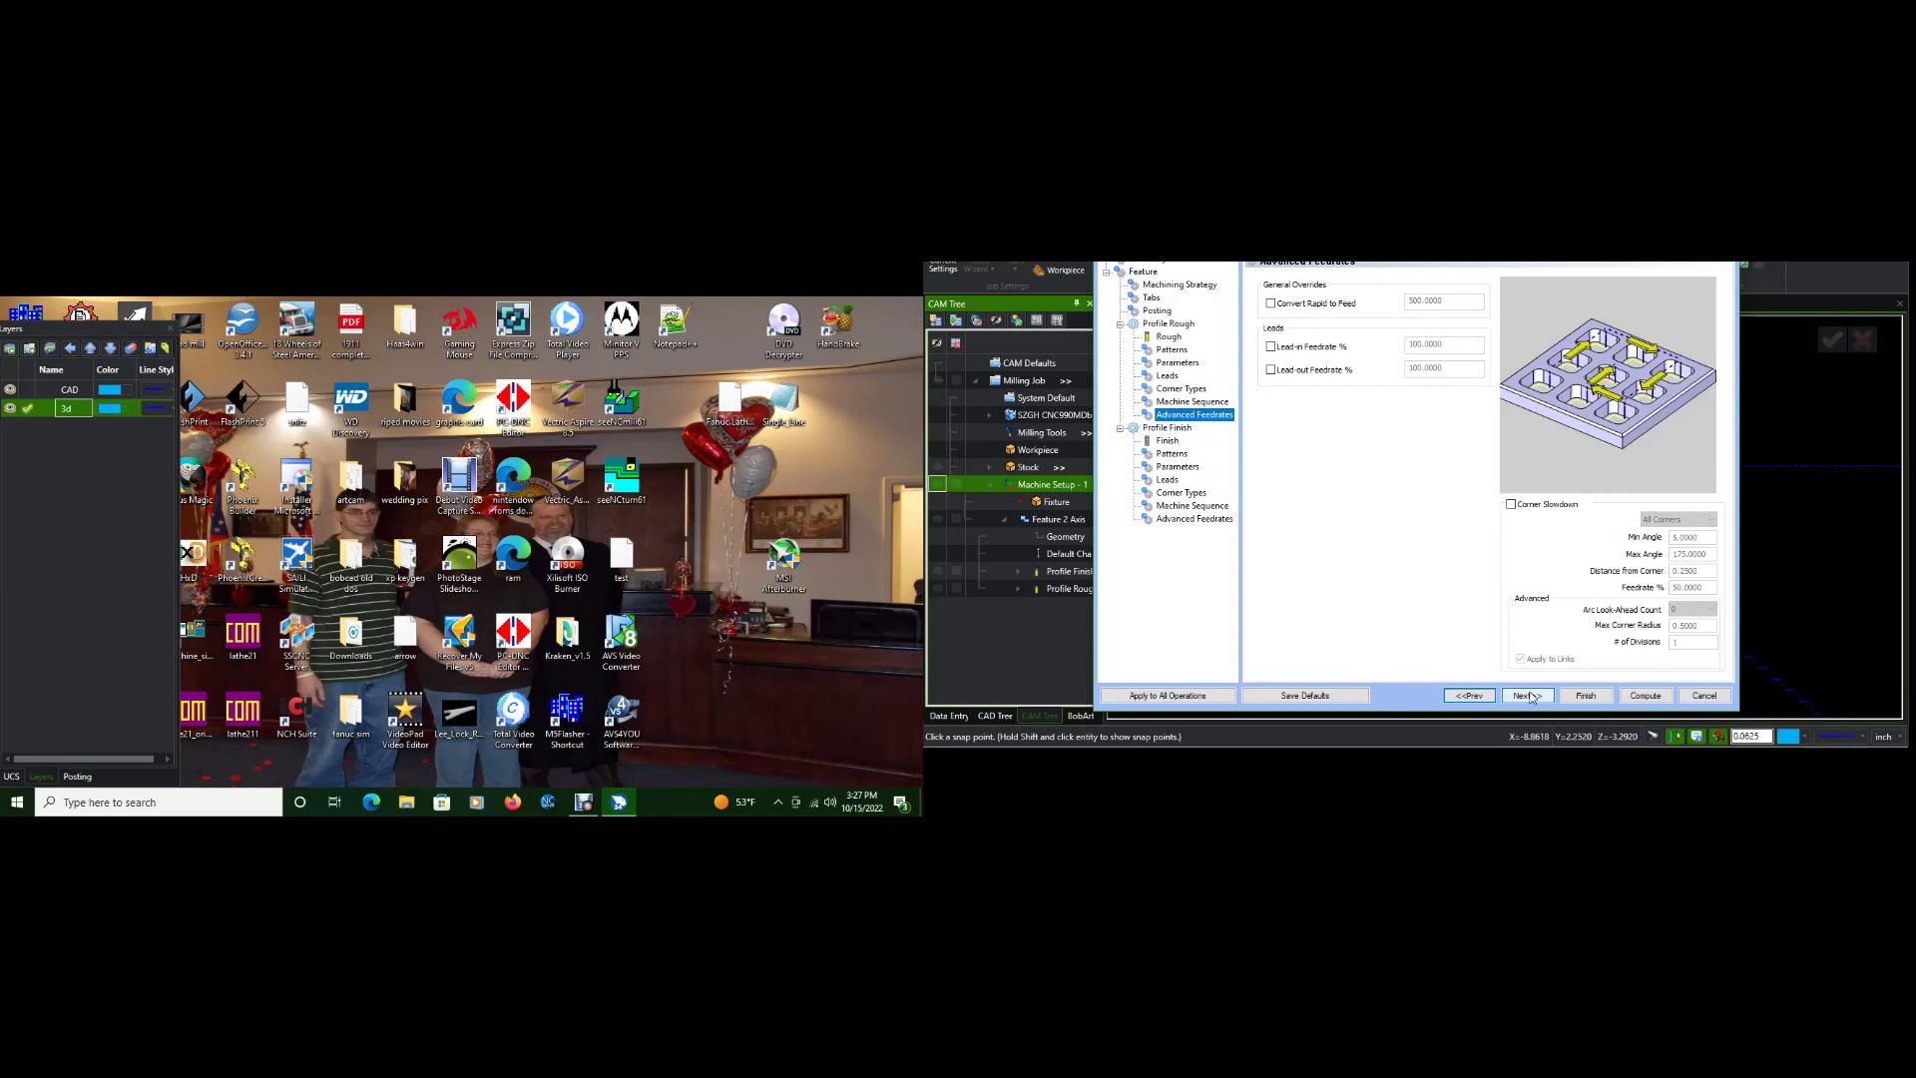
pyautogui.click(1529, 697)
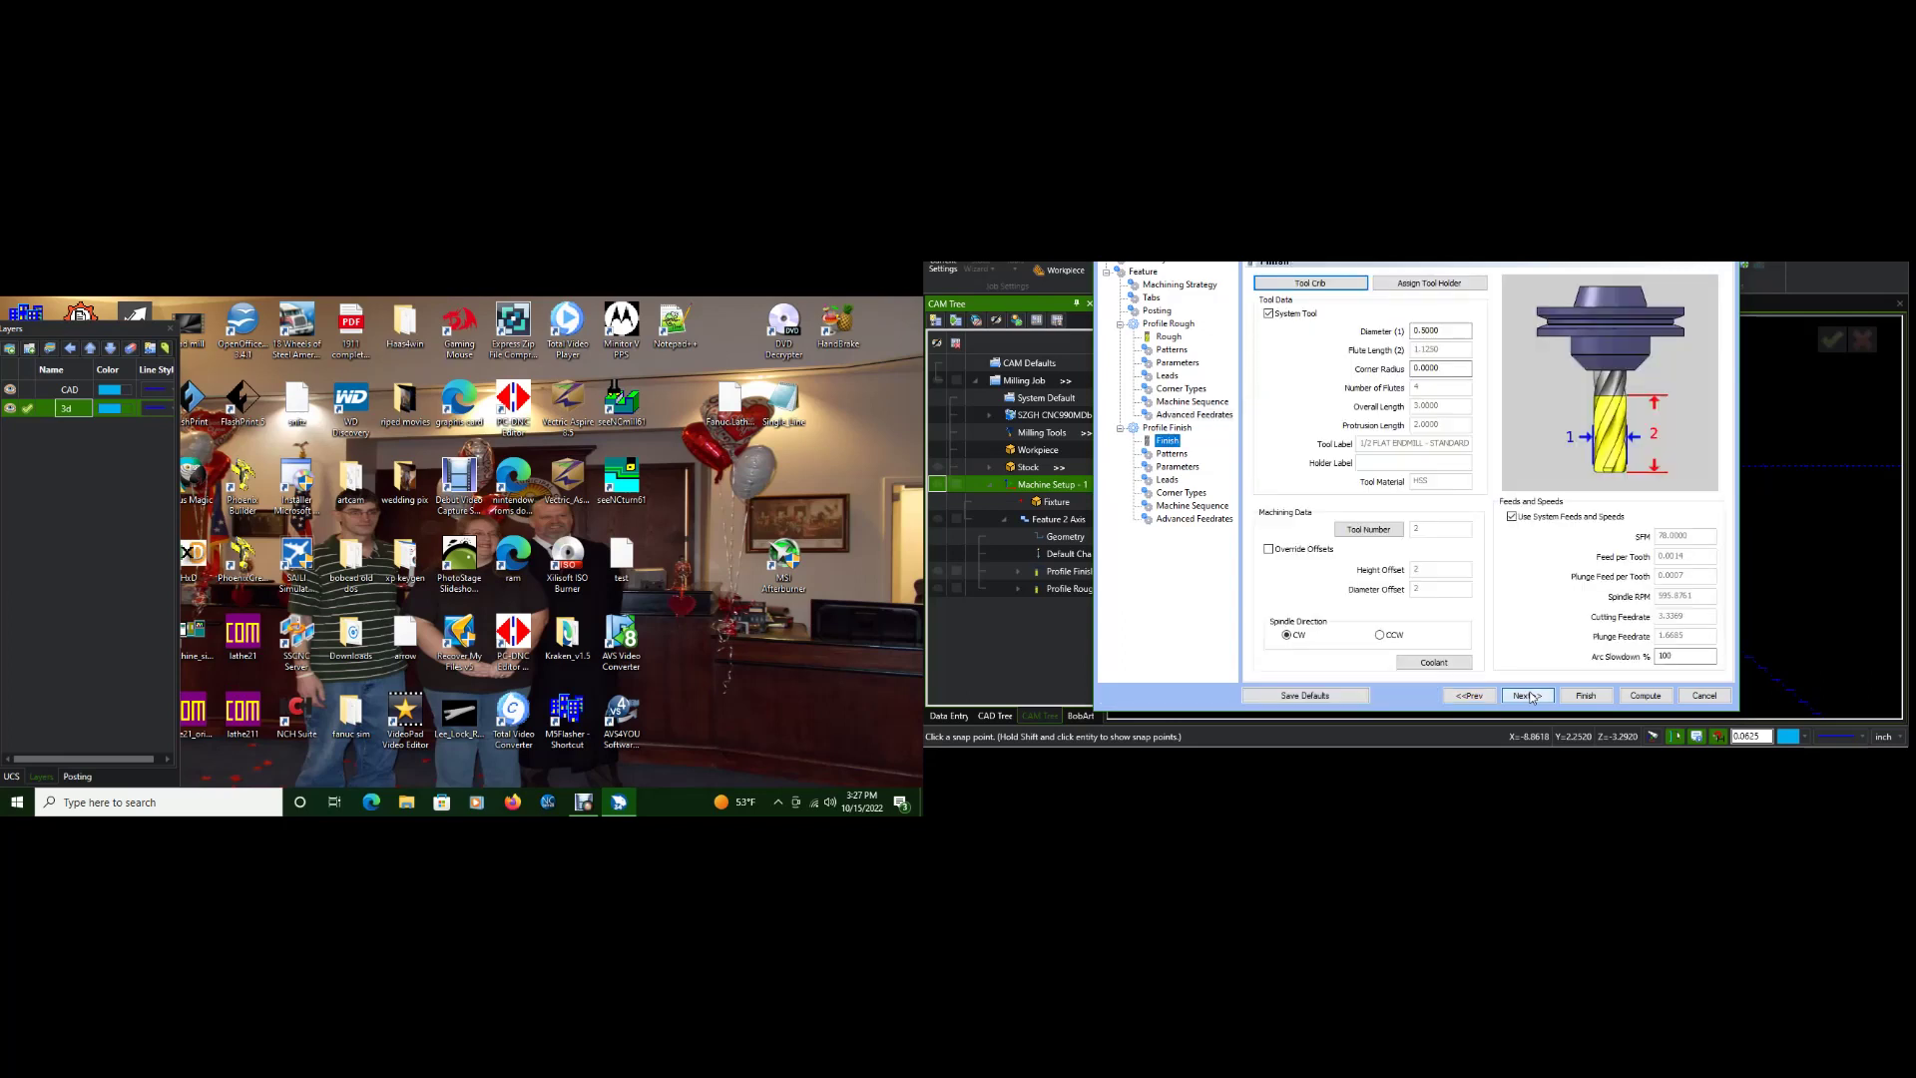
pyautogui.click(1337, 284)
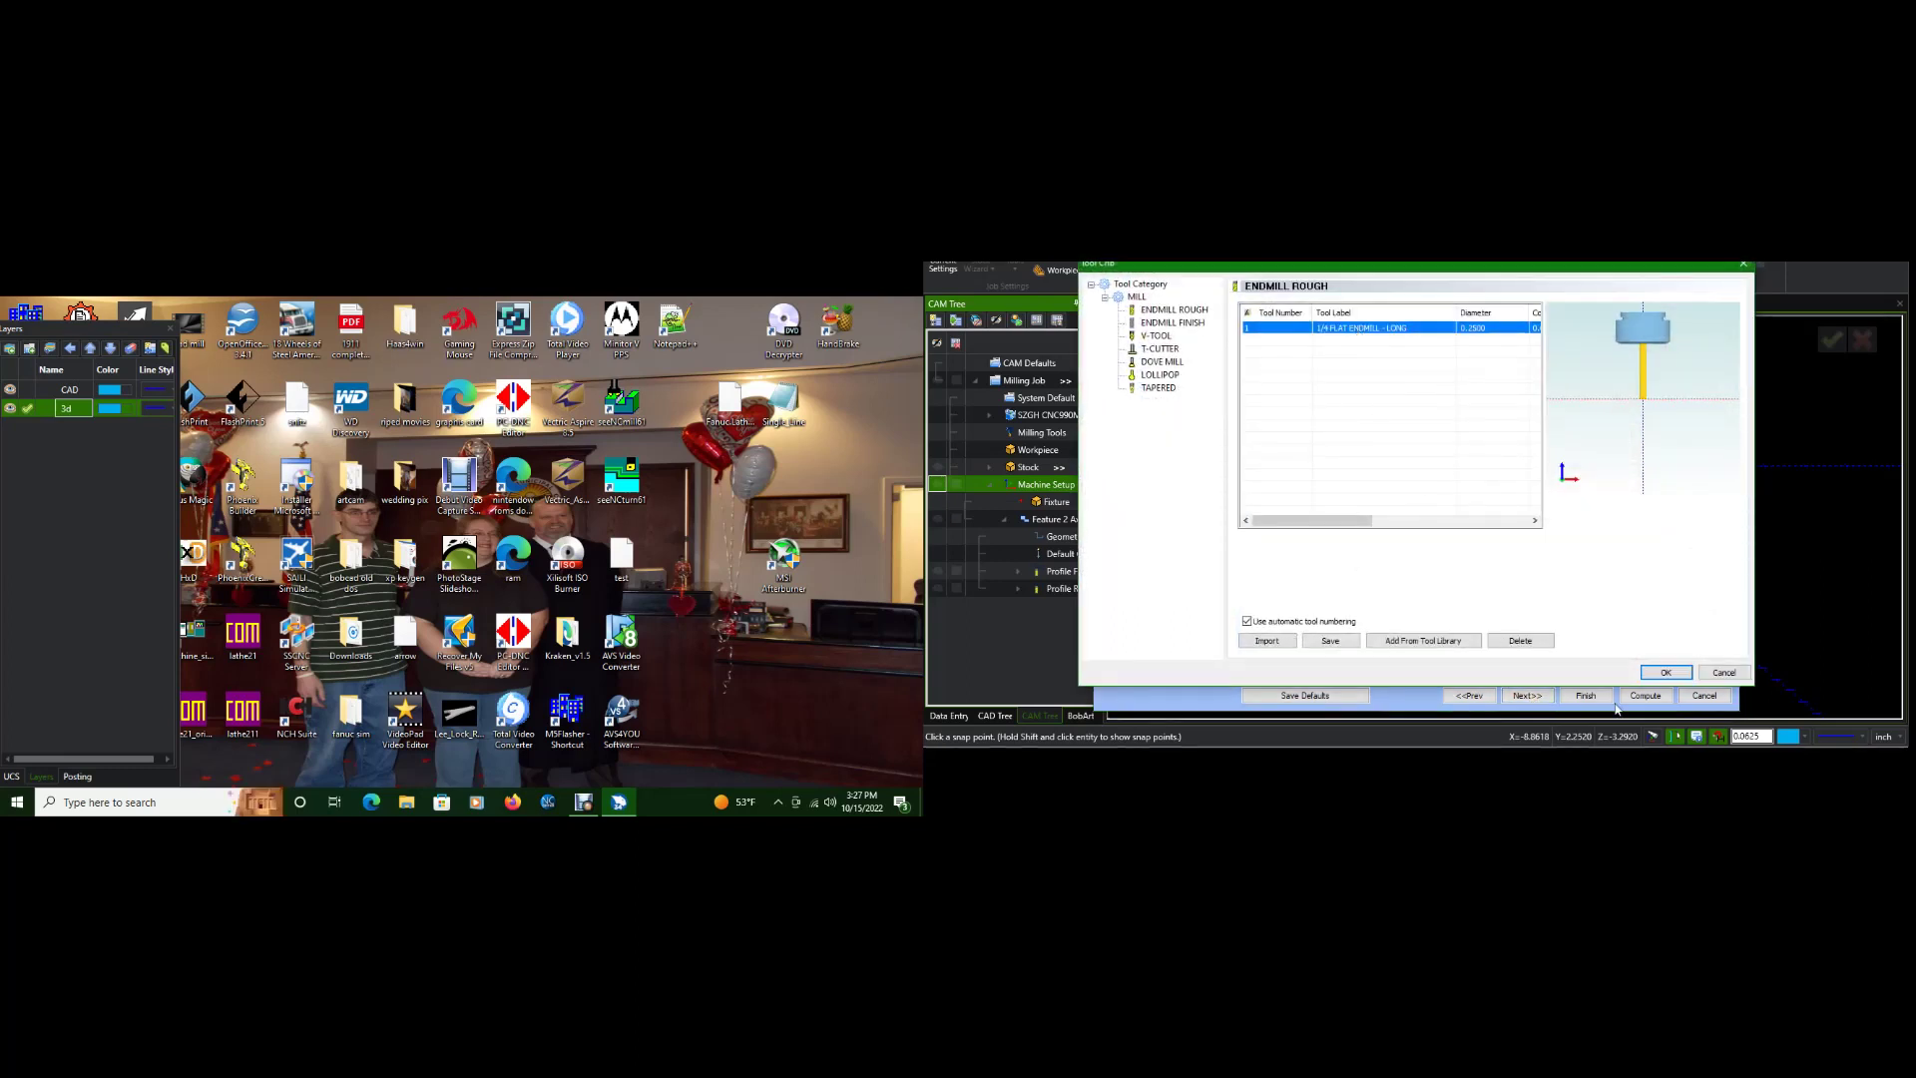
pyautogui.click(1665, 671)
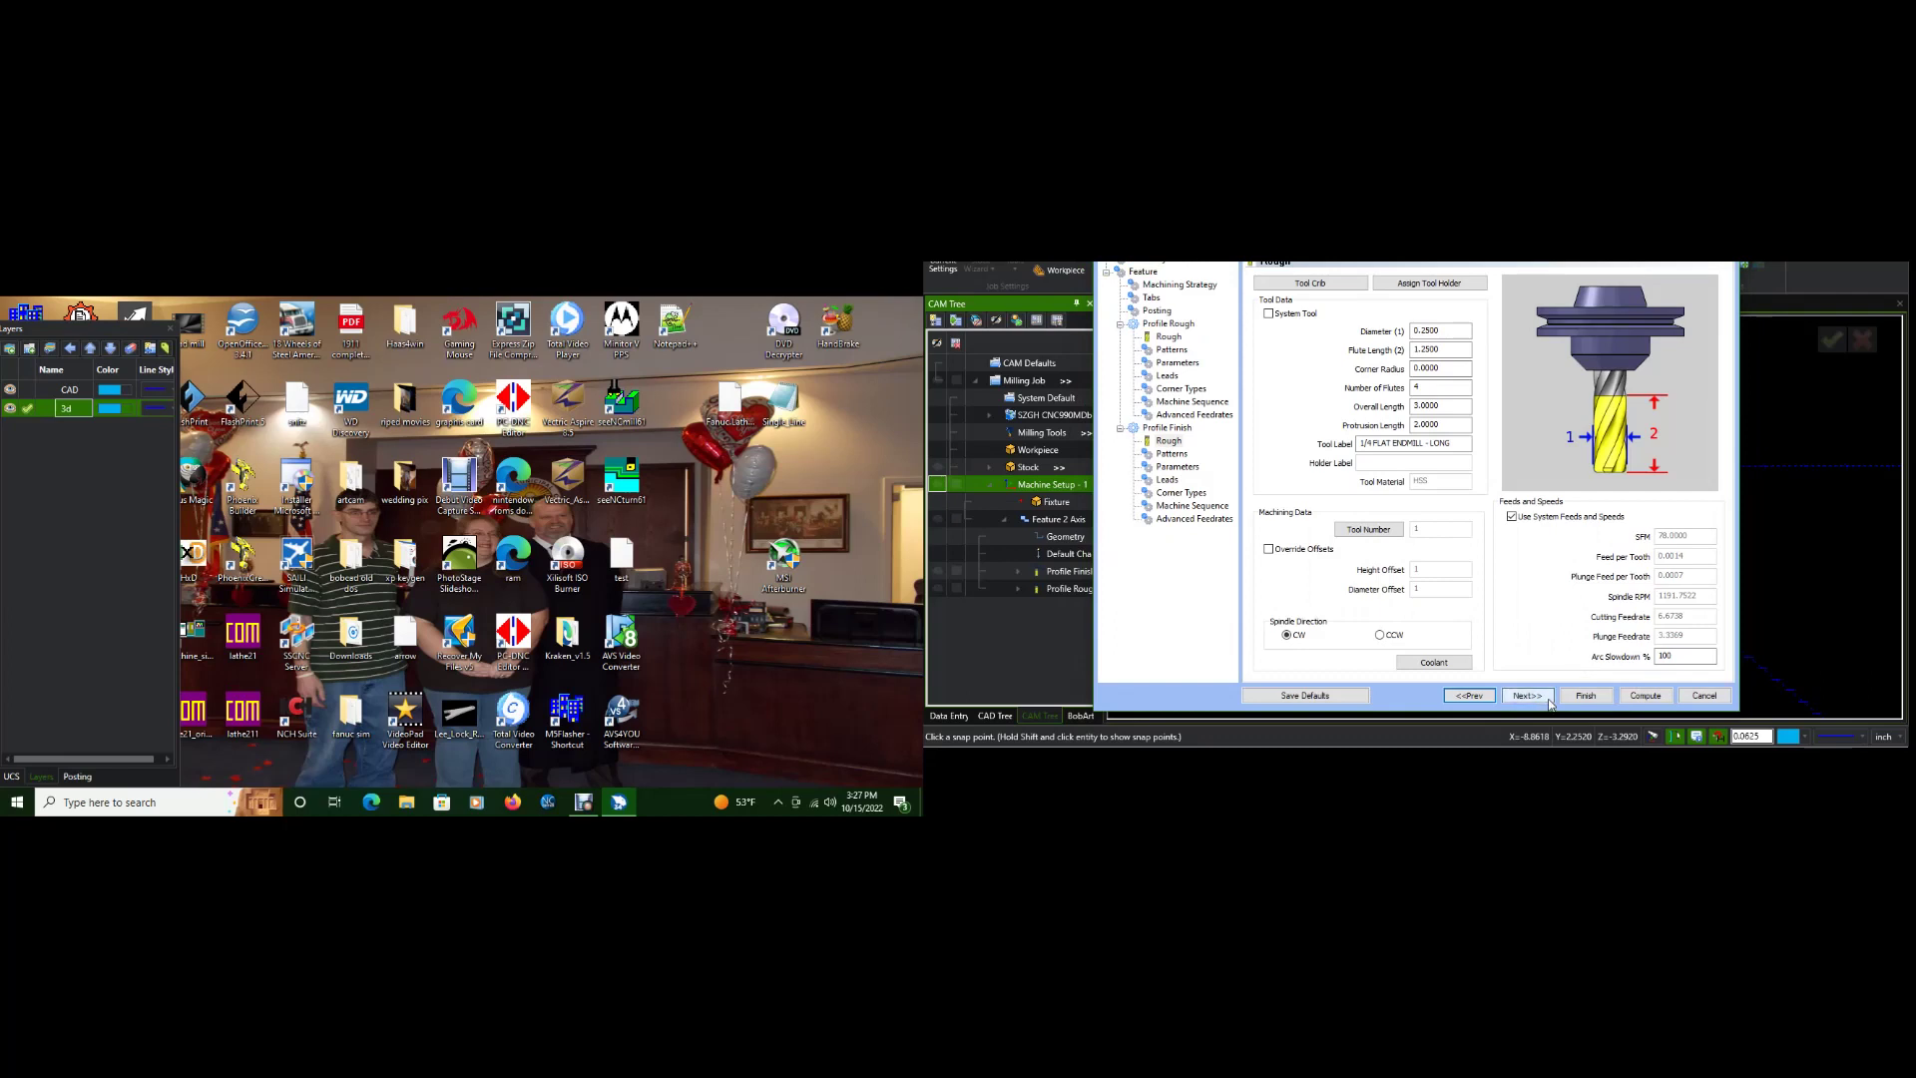
# - For the Profile Finish pattern, set system compensation to Off and machine compensation to Comp Left / G41
pyautogui.click(1542, 698)
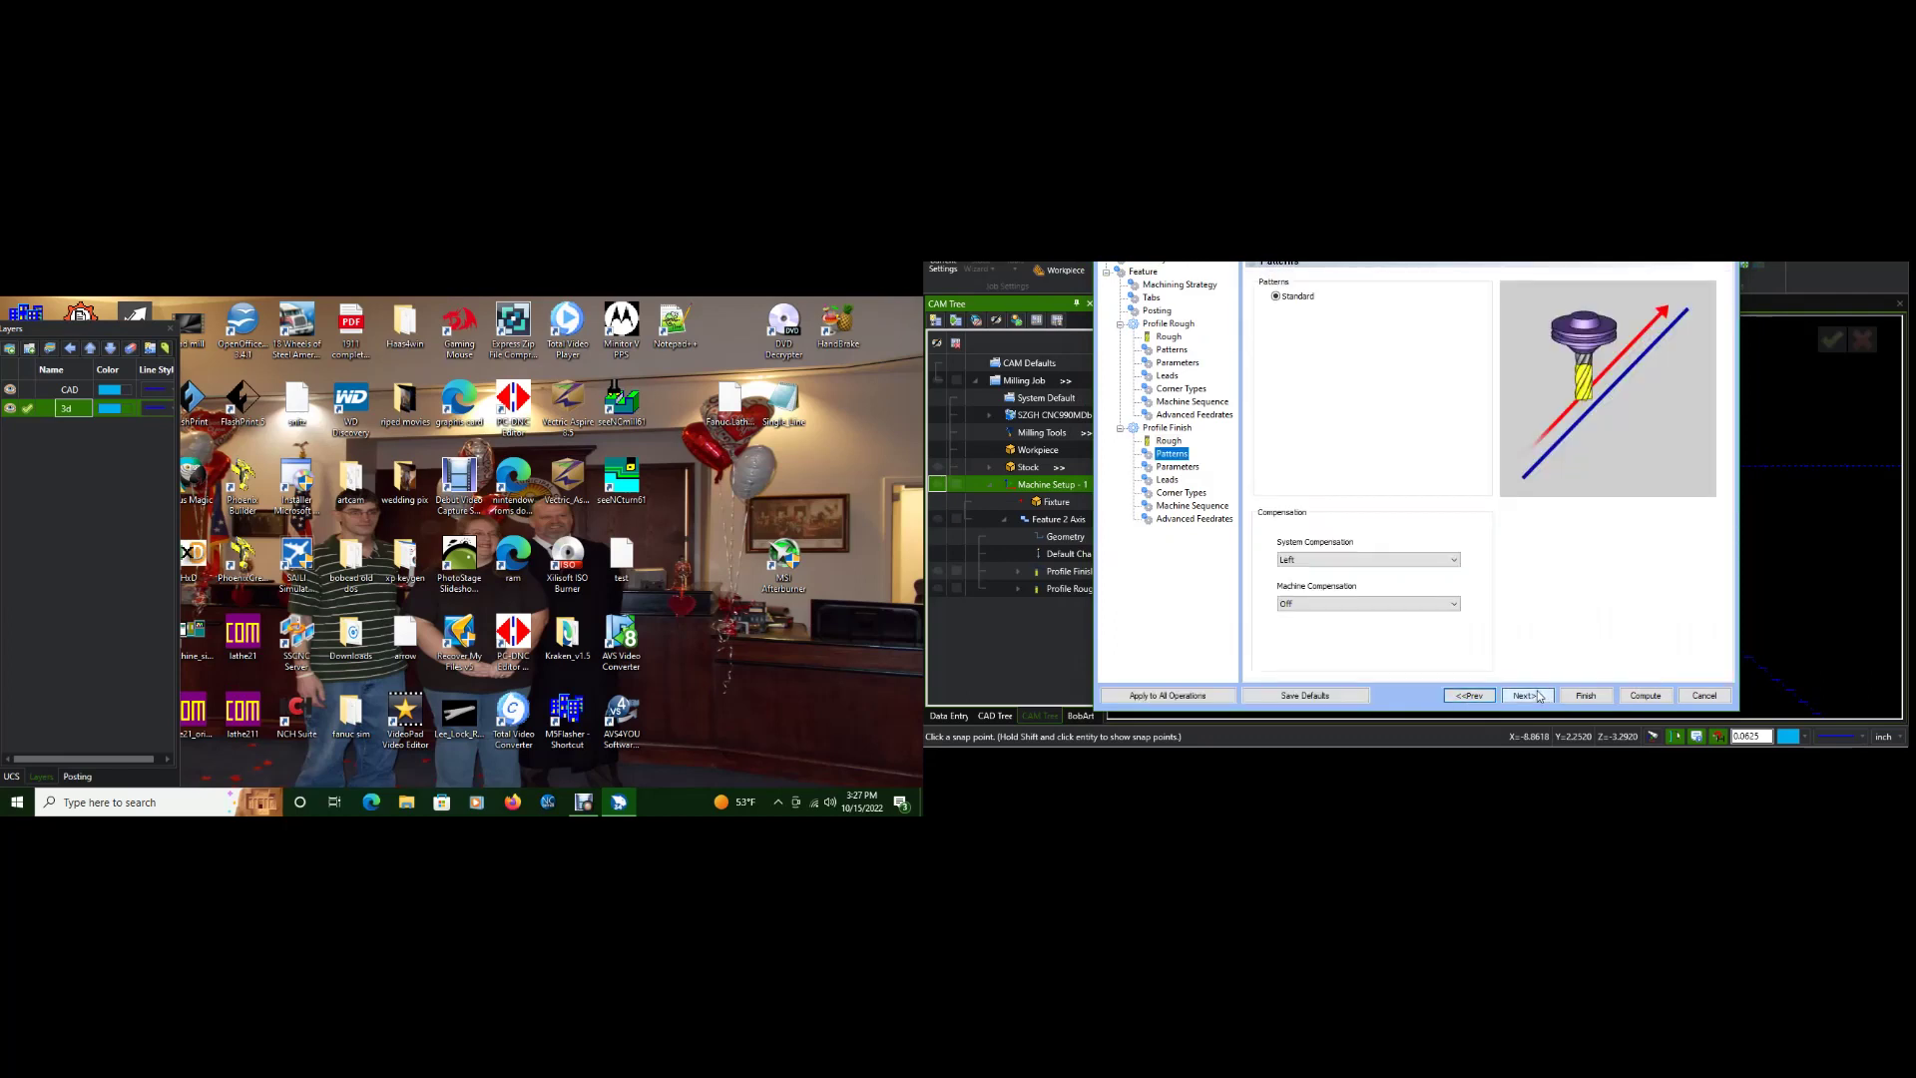
pyautogui.click(1397, 559)
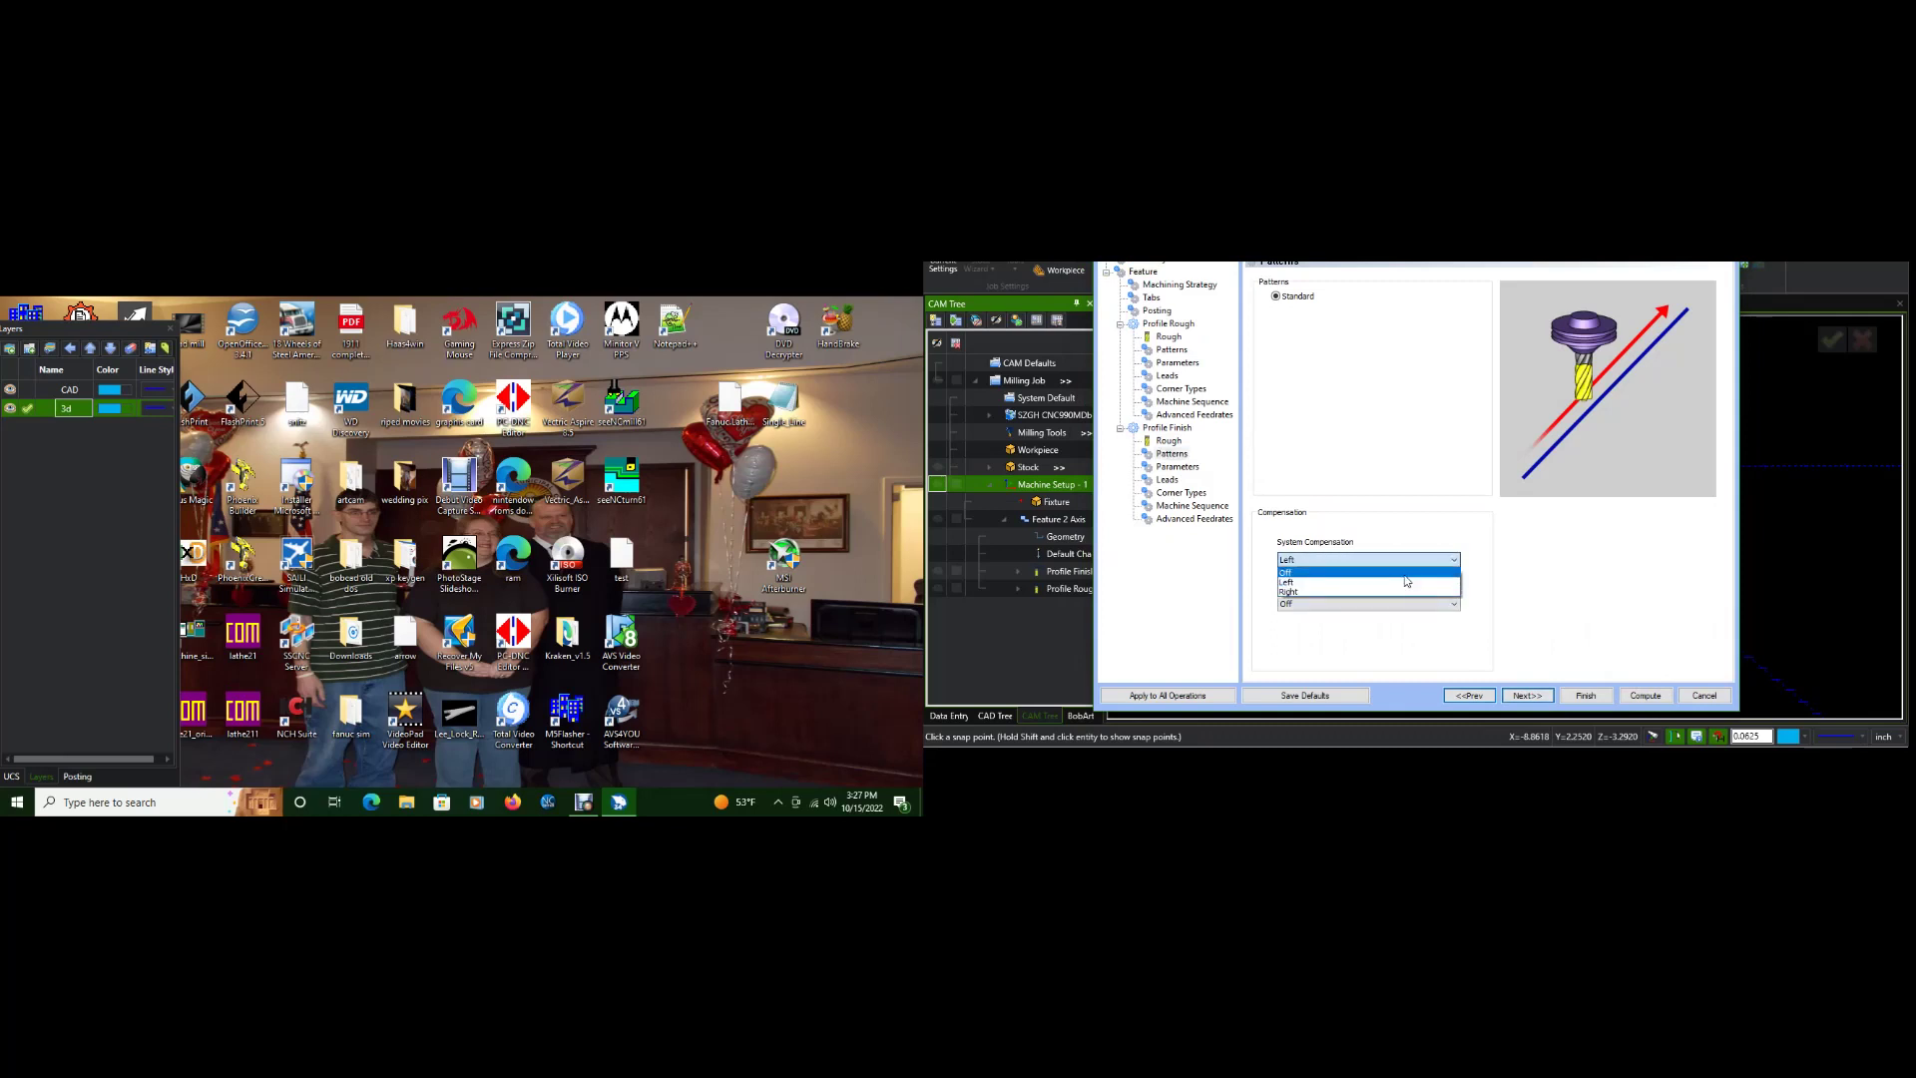
pyautogui.click(1387, 597)
pyautogui.click(1387, 602)
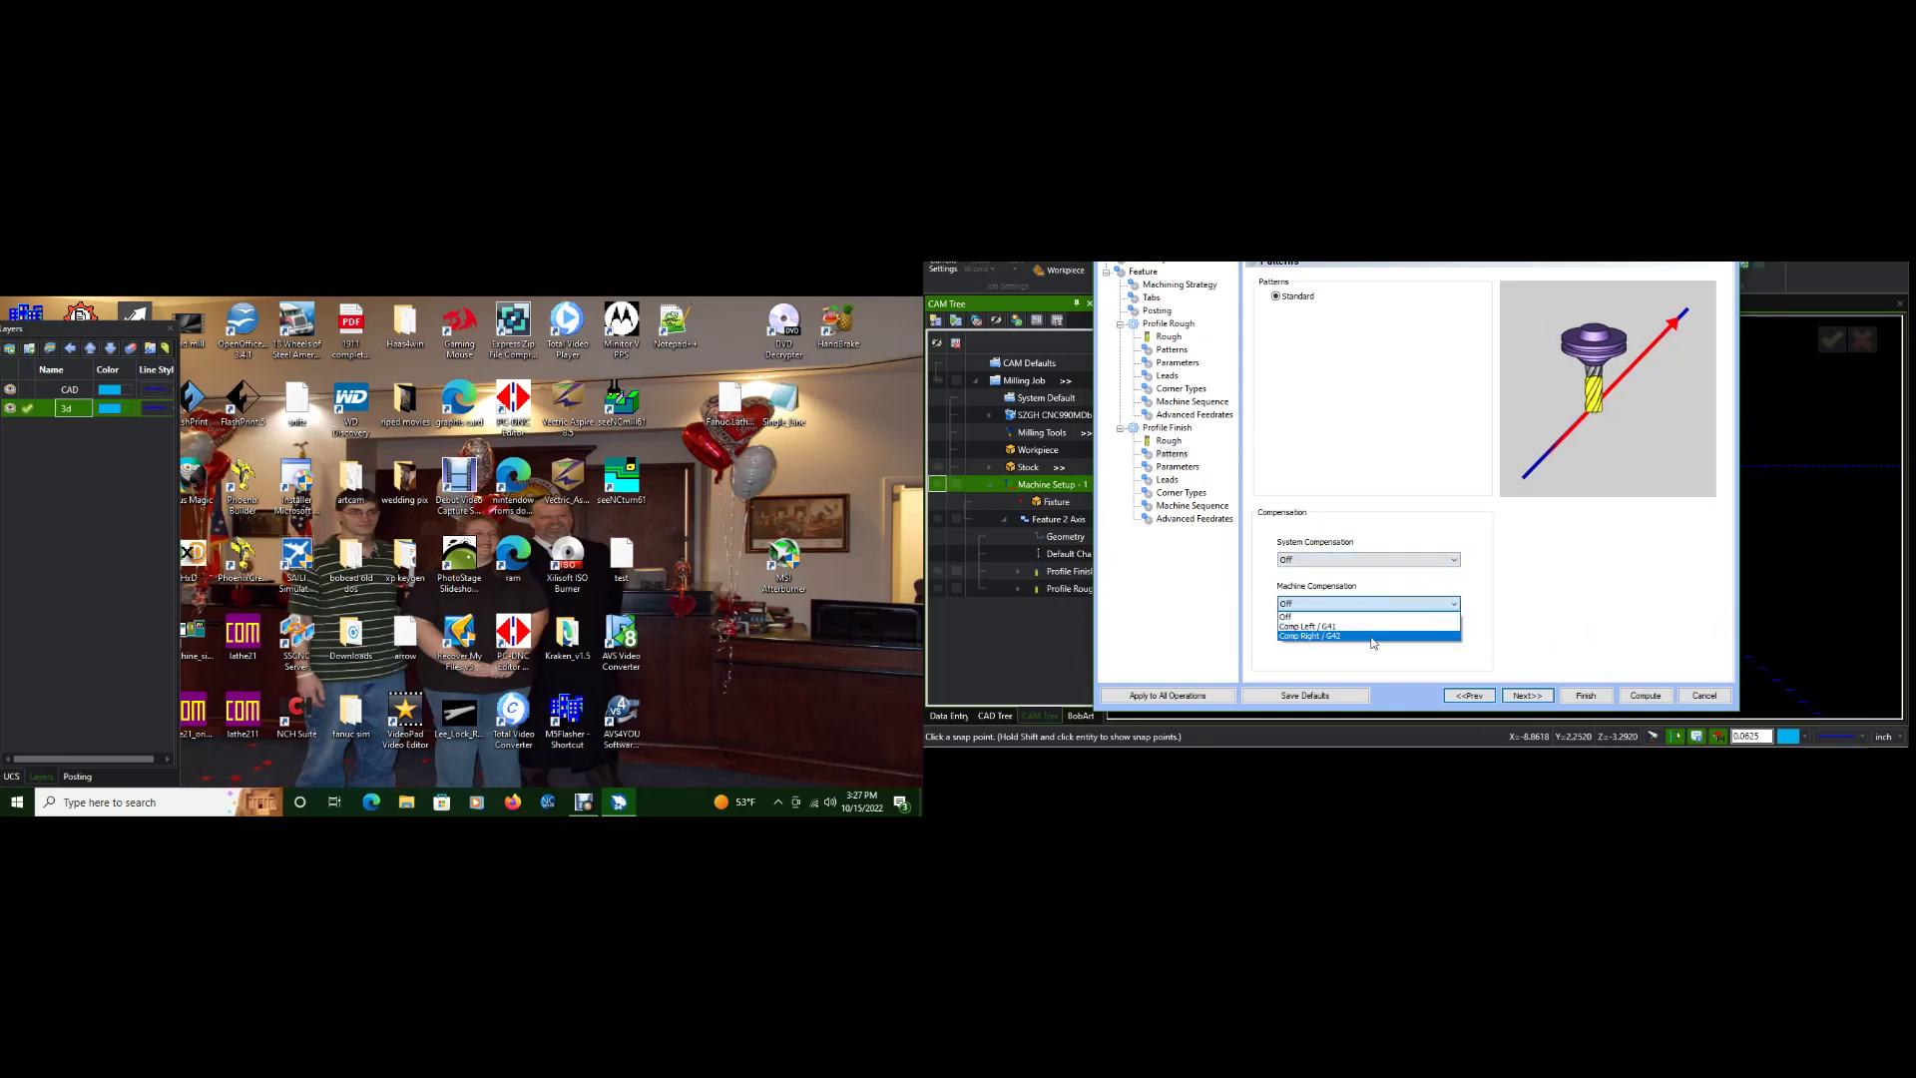
pyautogui.click(1376, 627)
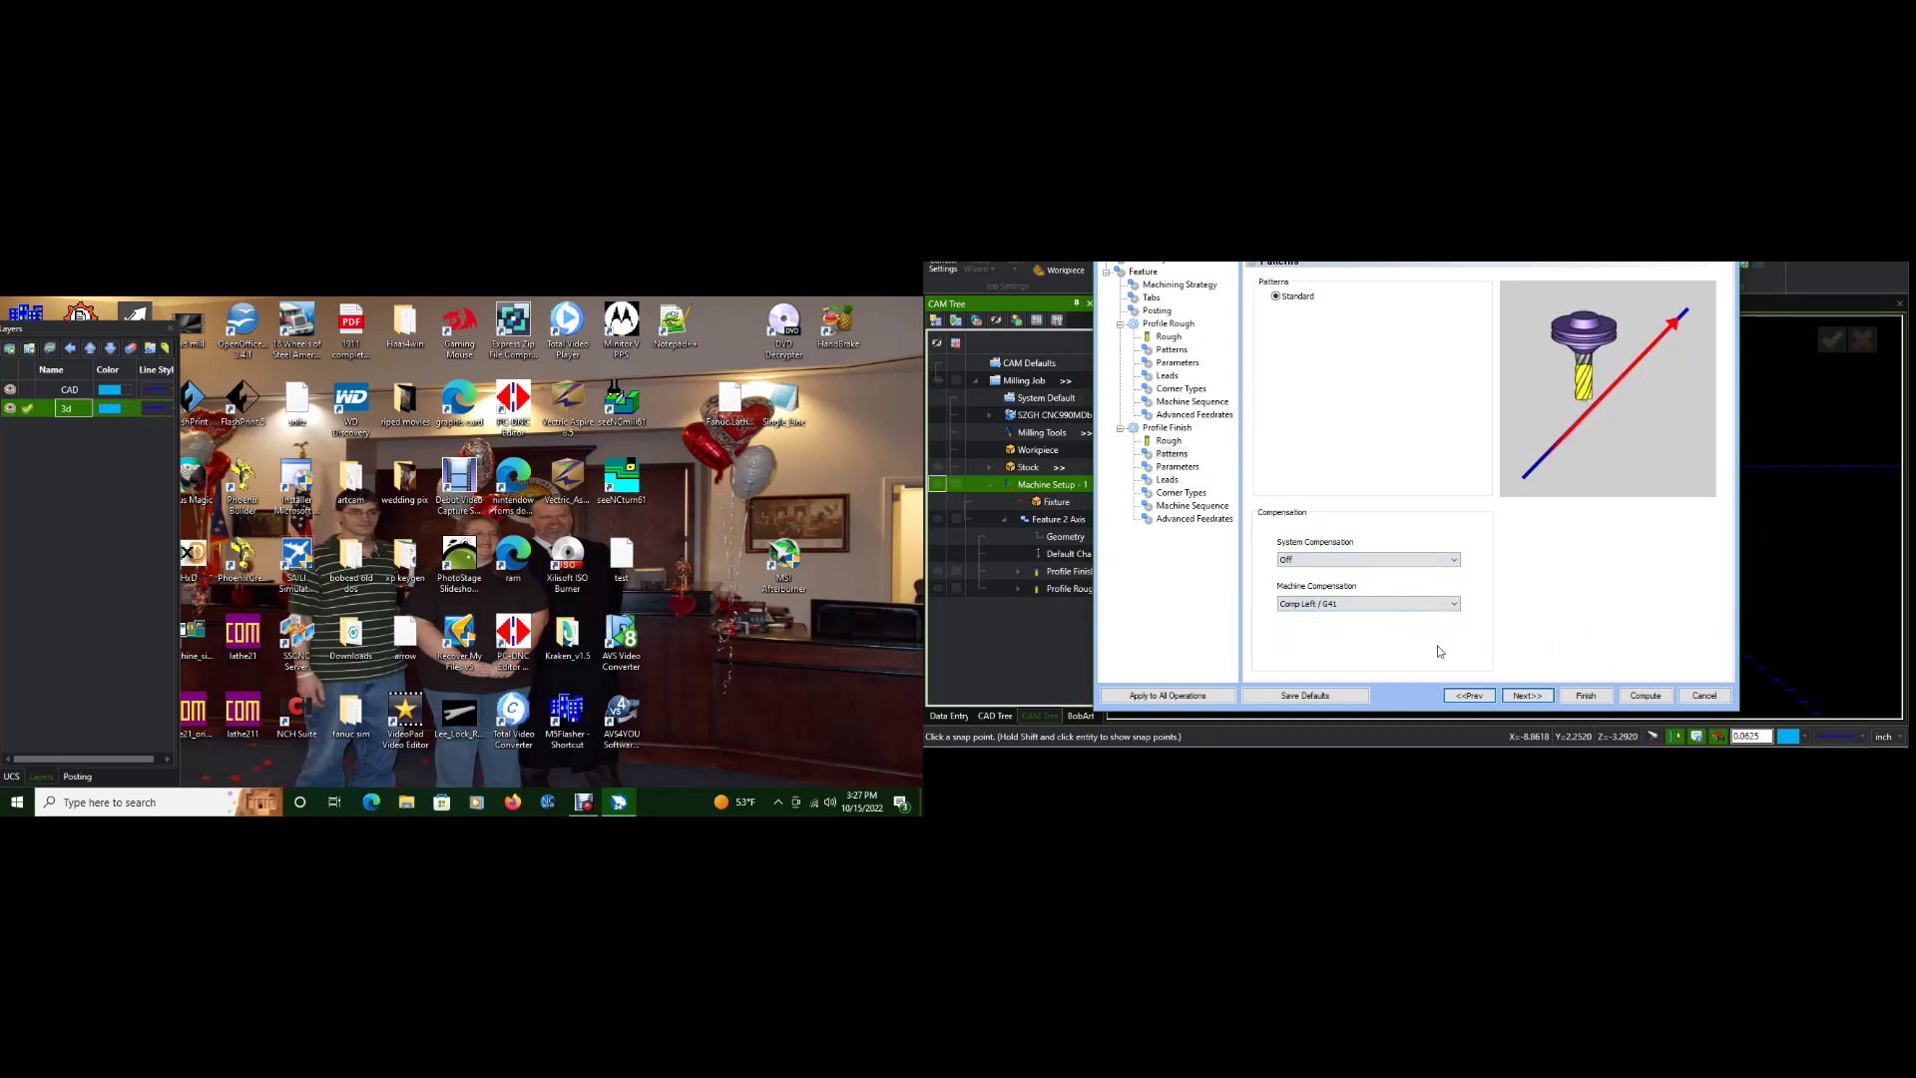
# - Keep the remaining Profile Finish parameters, leads, corner and feedrate settings, and compute the outer profile feature's toolpaths
pyautogui.click(1535, 696)
pyautogui.click(1534, 697)
pyautogui.click(1535, 696)
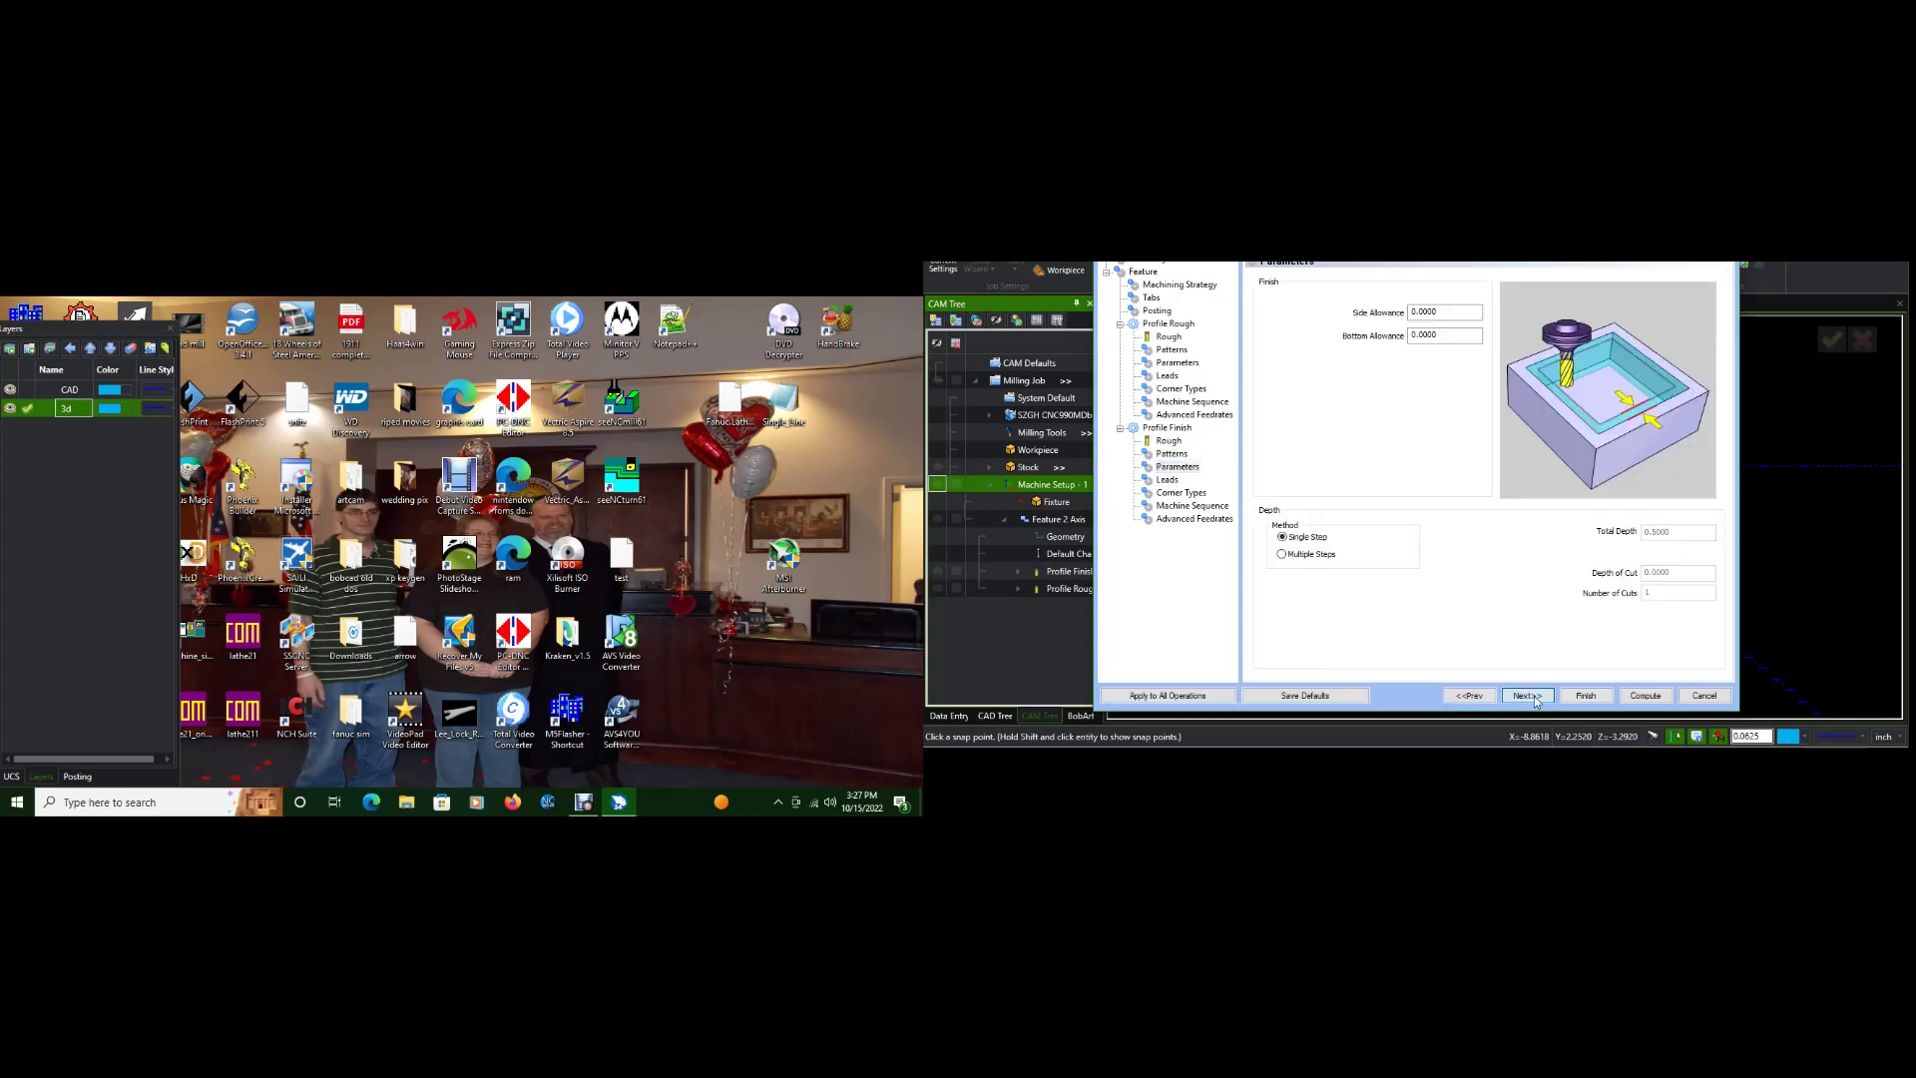
pyautogui.click(1534, 696)
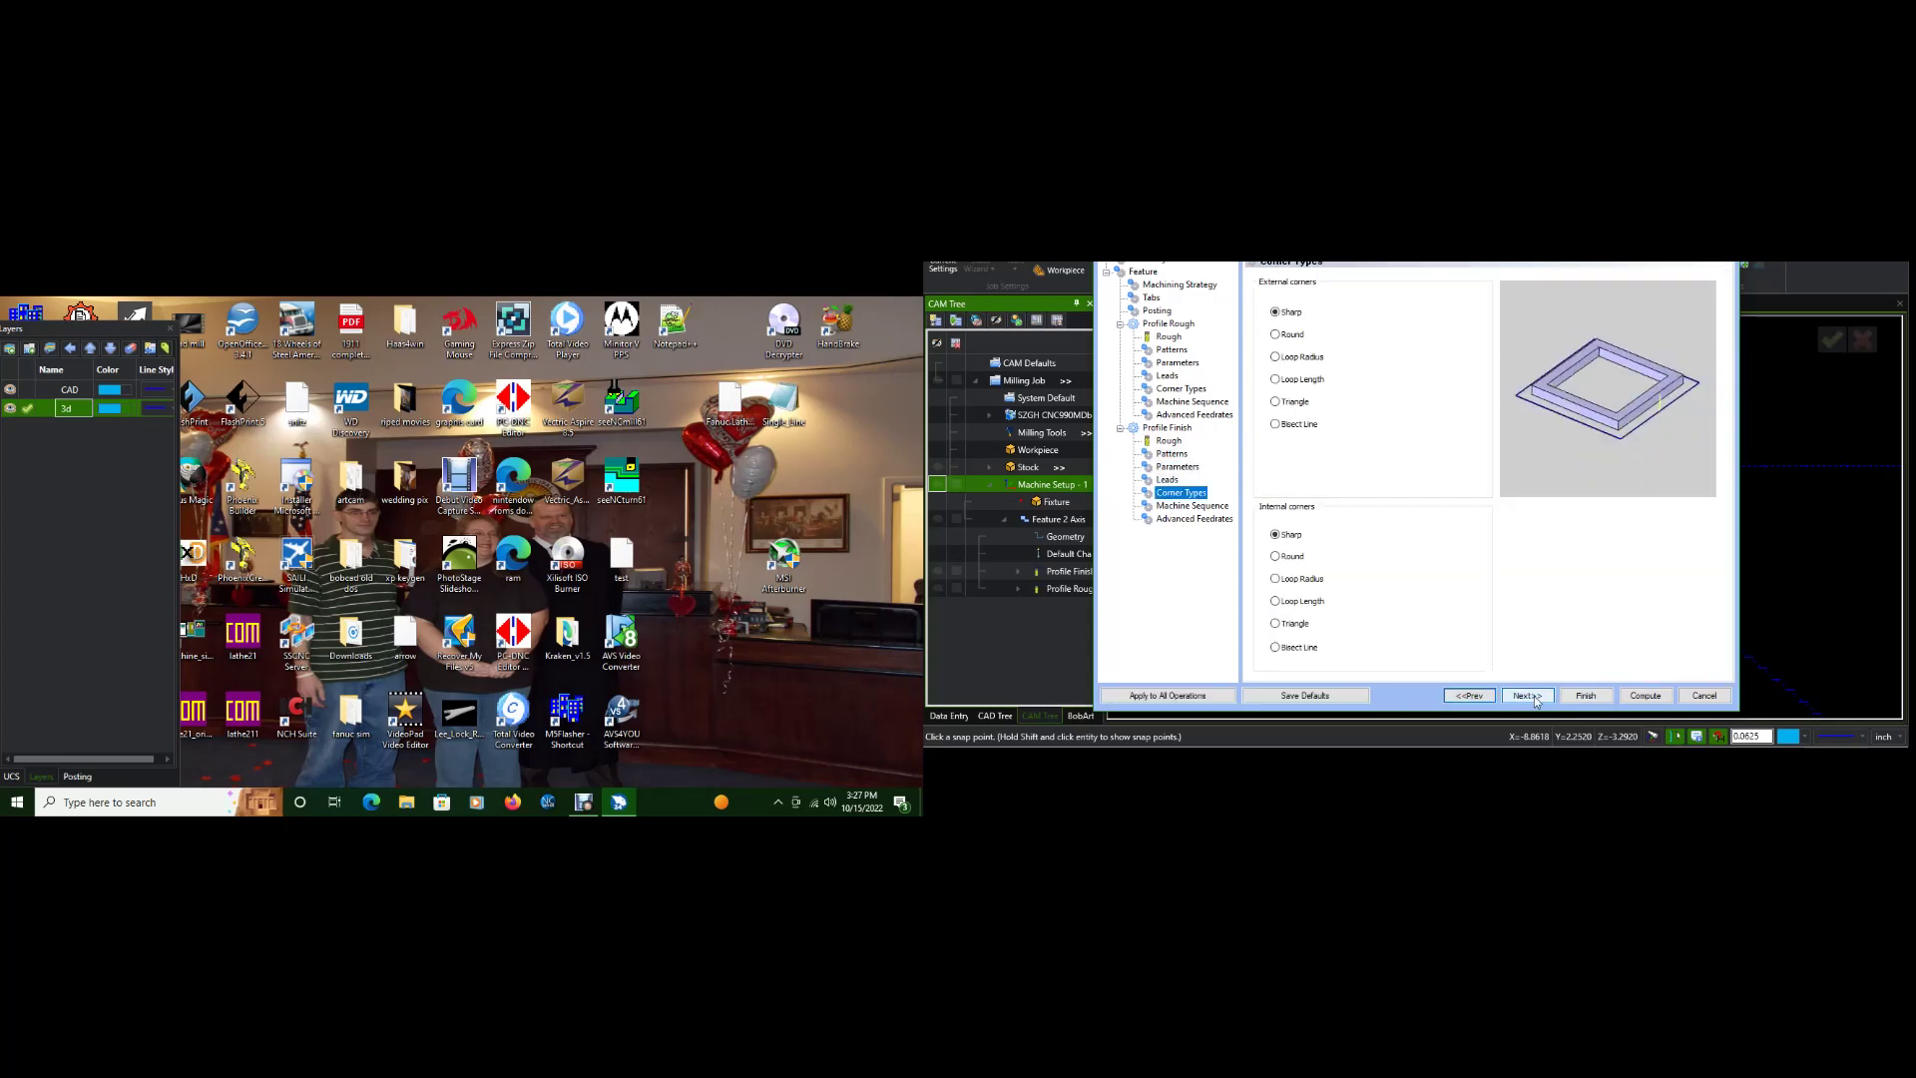
pyautogui.click(1534, 697)
pyautogui.click(1535, 697)
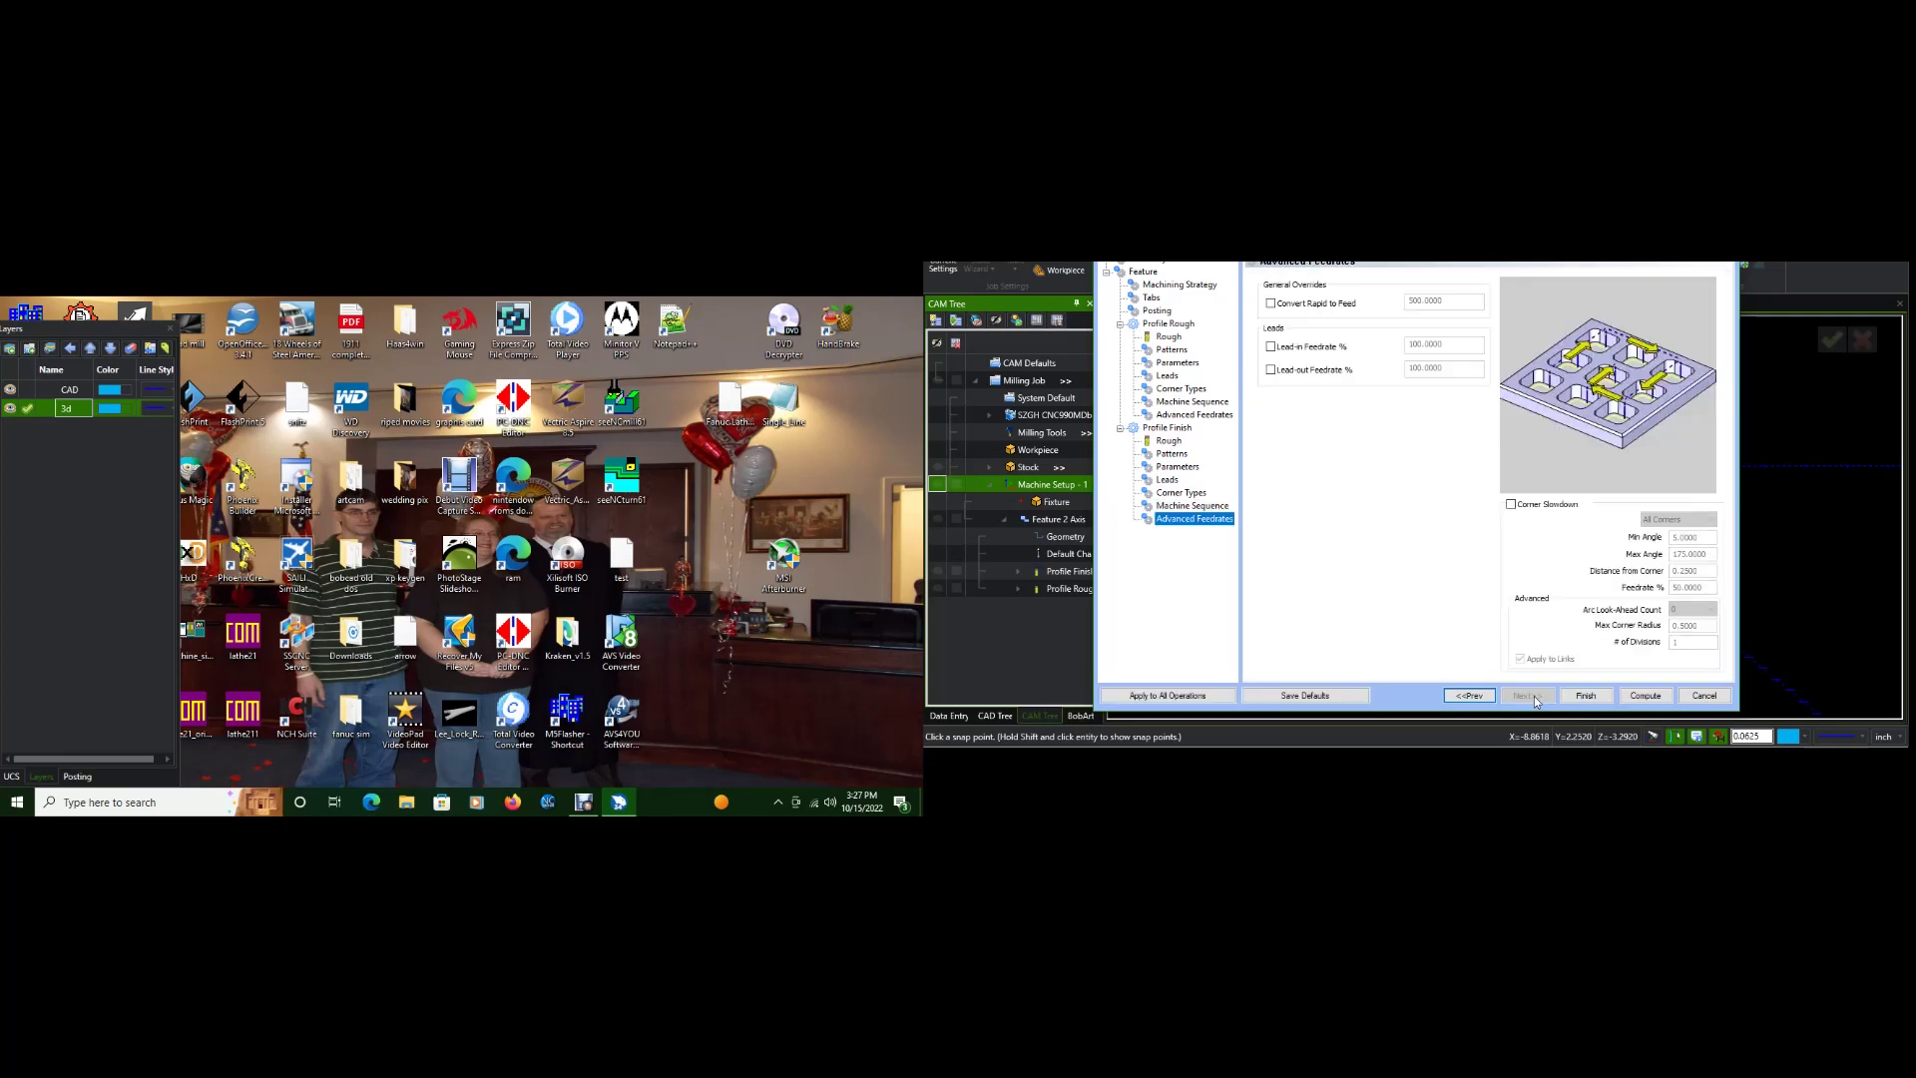
pyautogui.click(1646, 695)
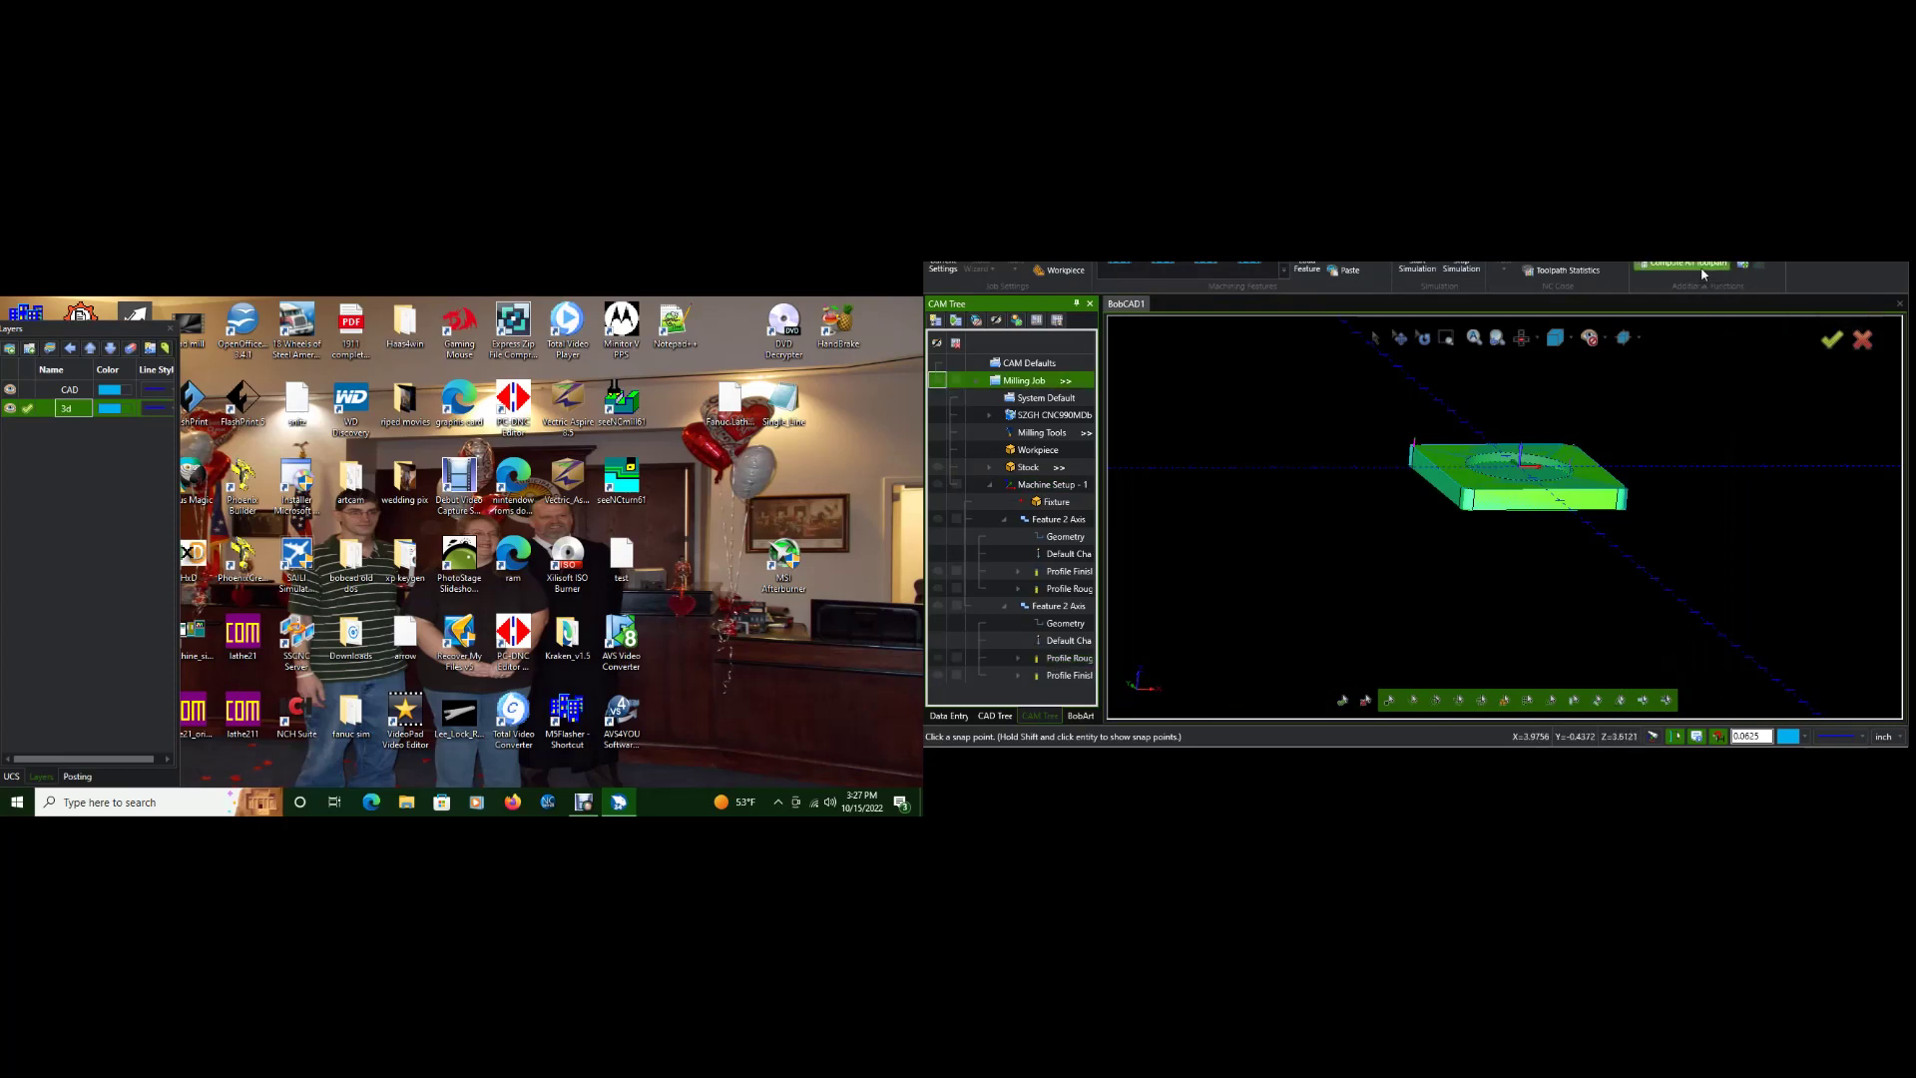
# - Post the machine setup to generate the G-code program
pyautogui.moveTo(1567, 511); pyautogui.dragTo(1509, 502, button='middle')
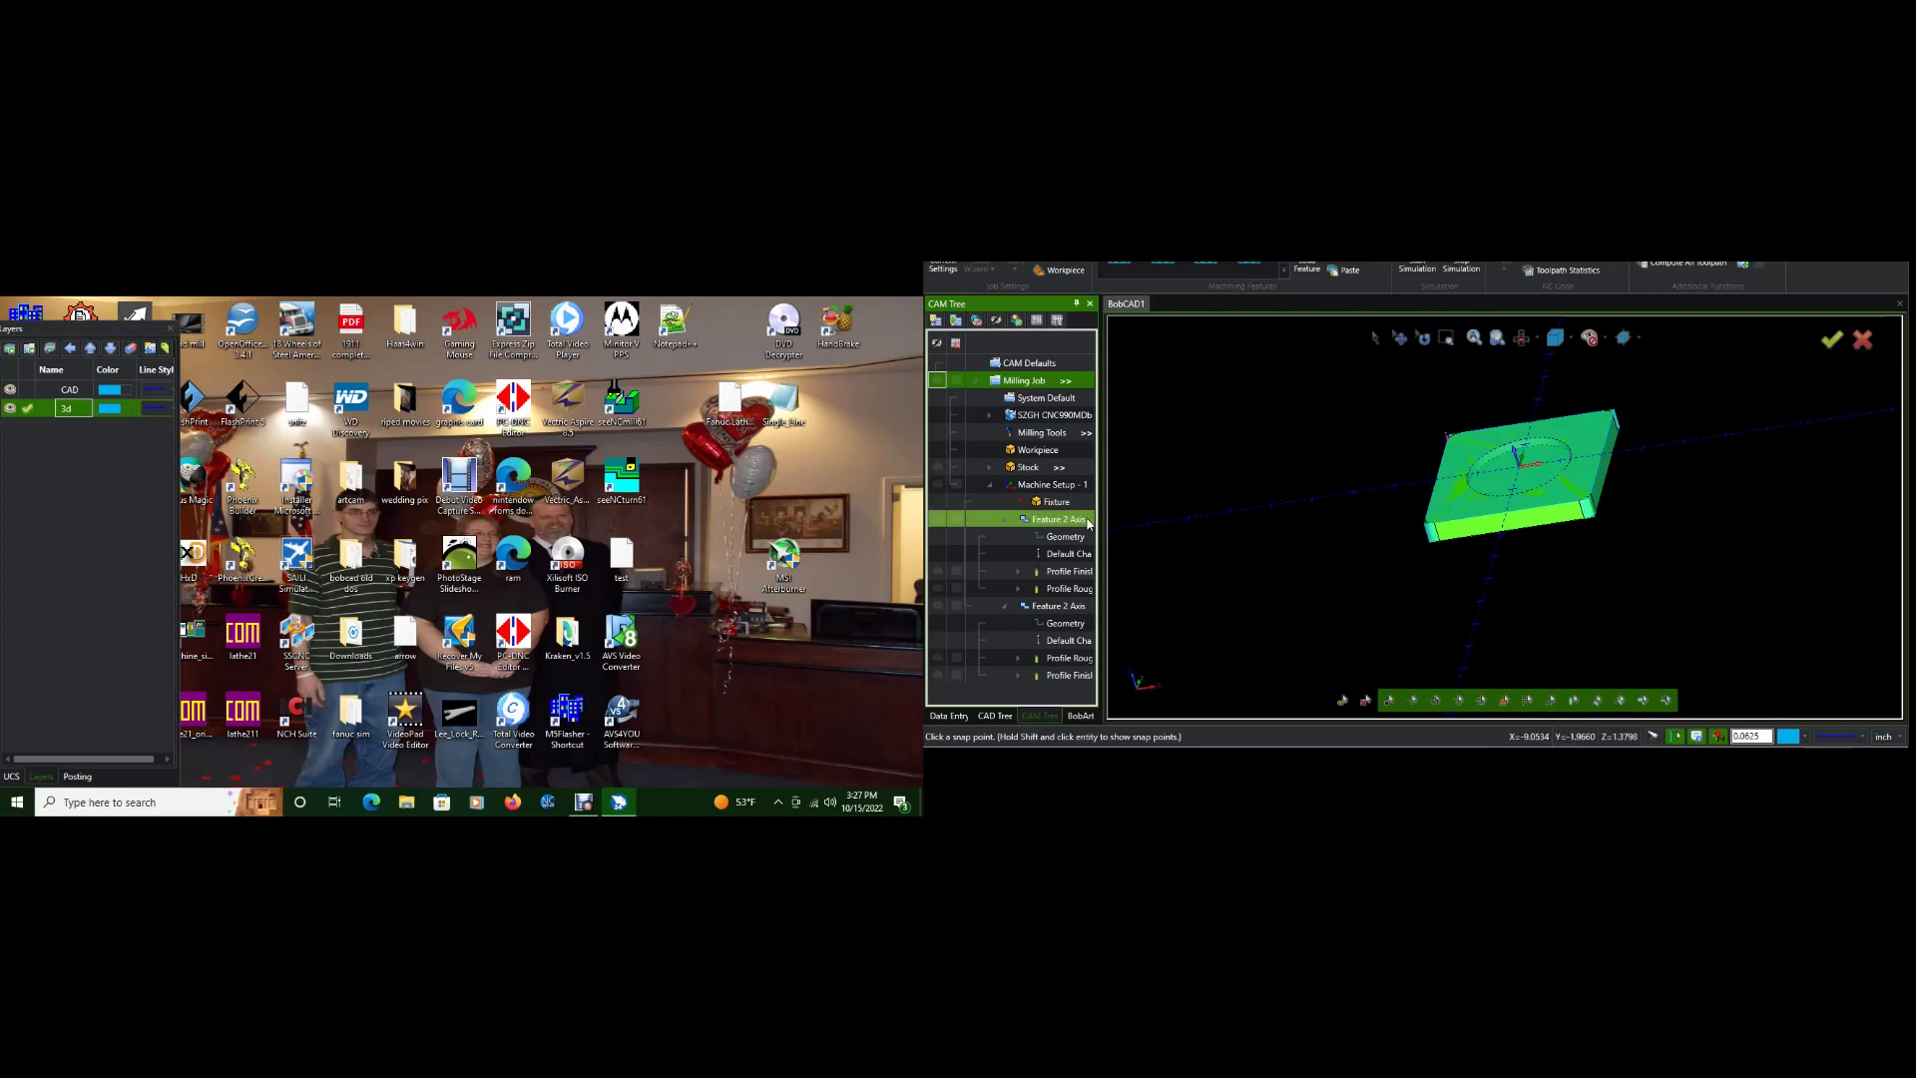
pyautogui.rightClick(1071, 488)
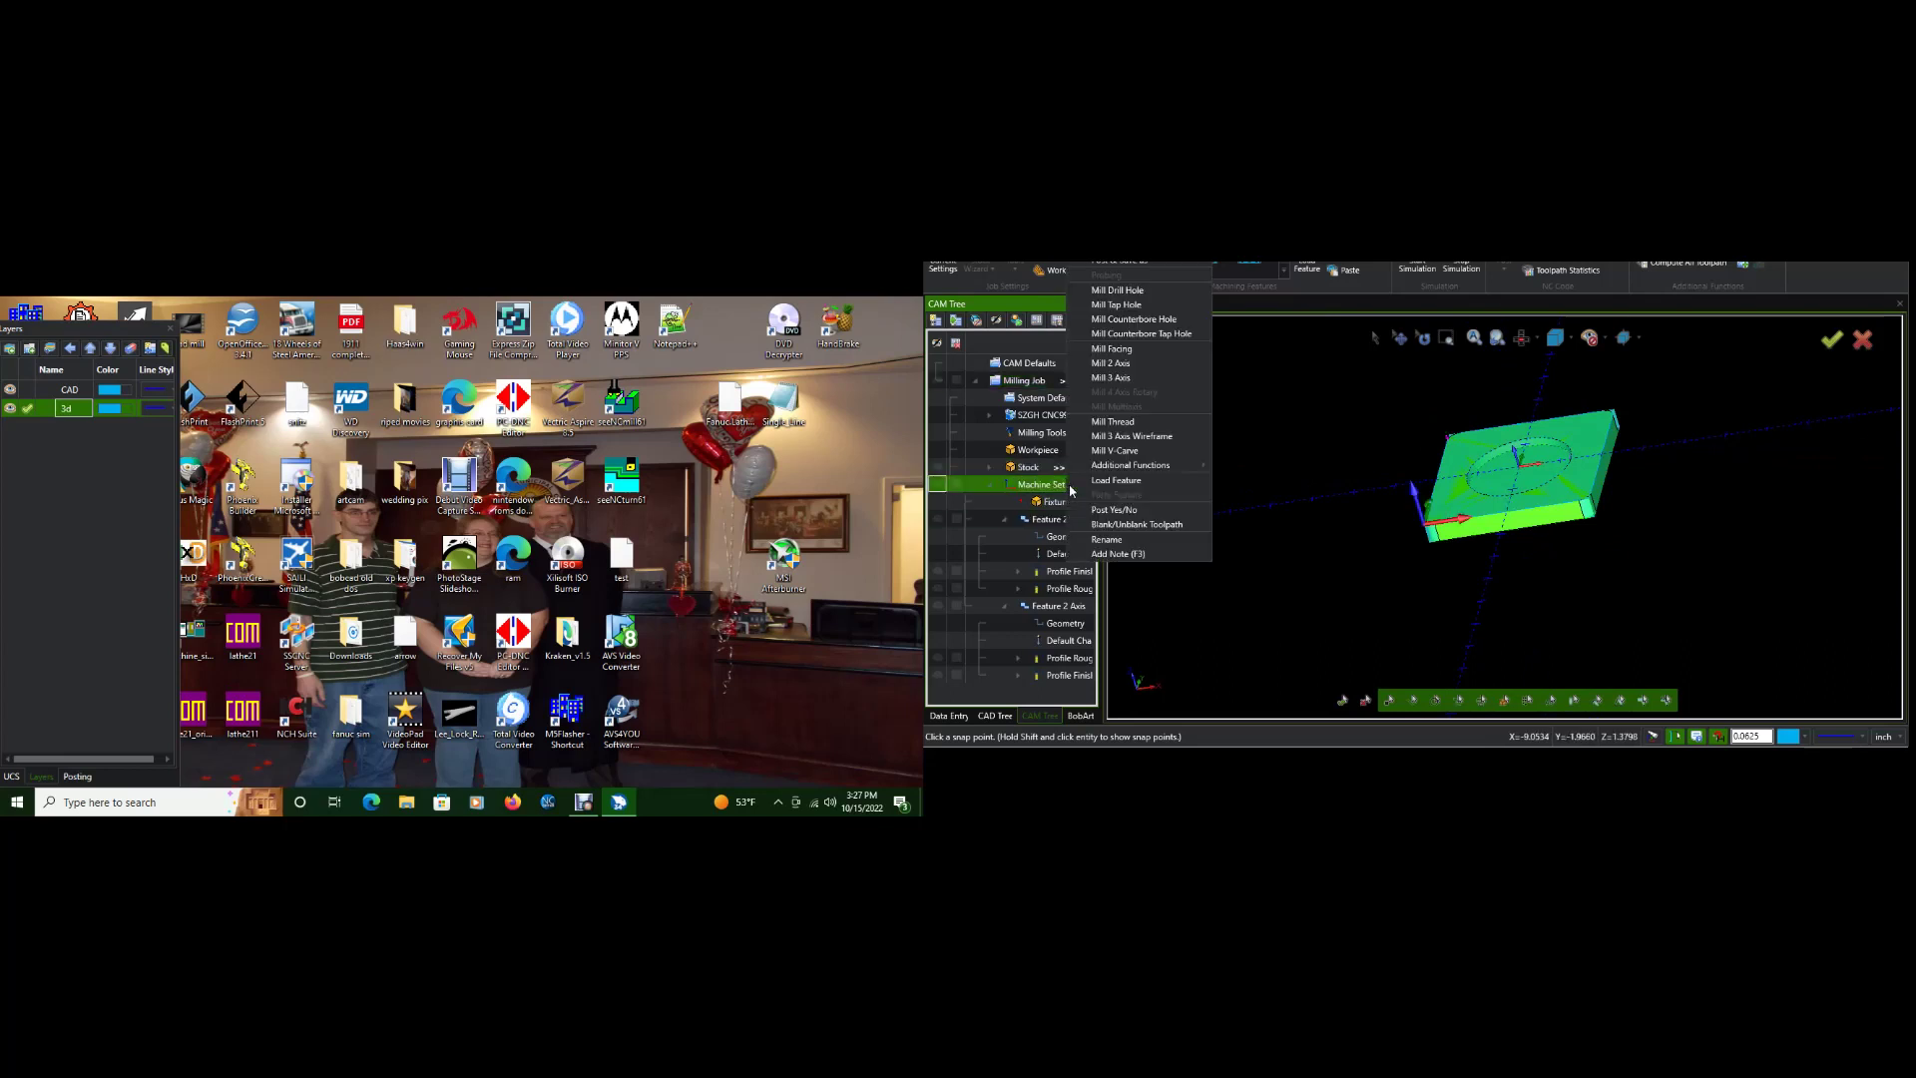
pyautogui.click(1122, 262)
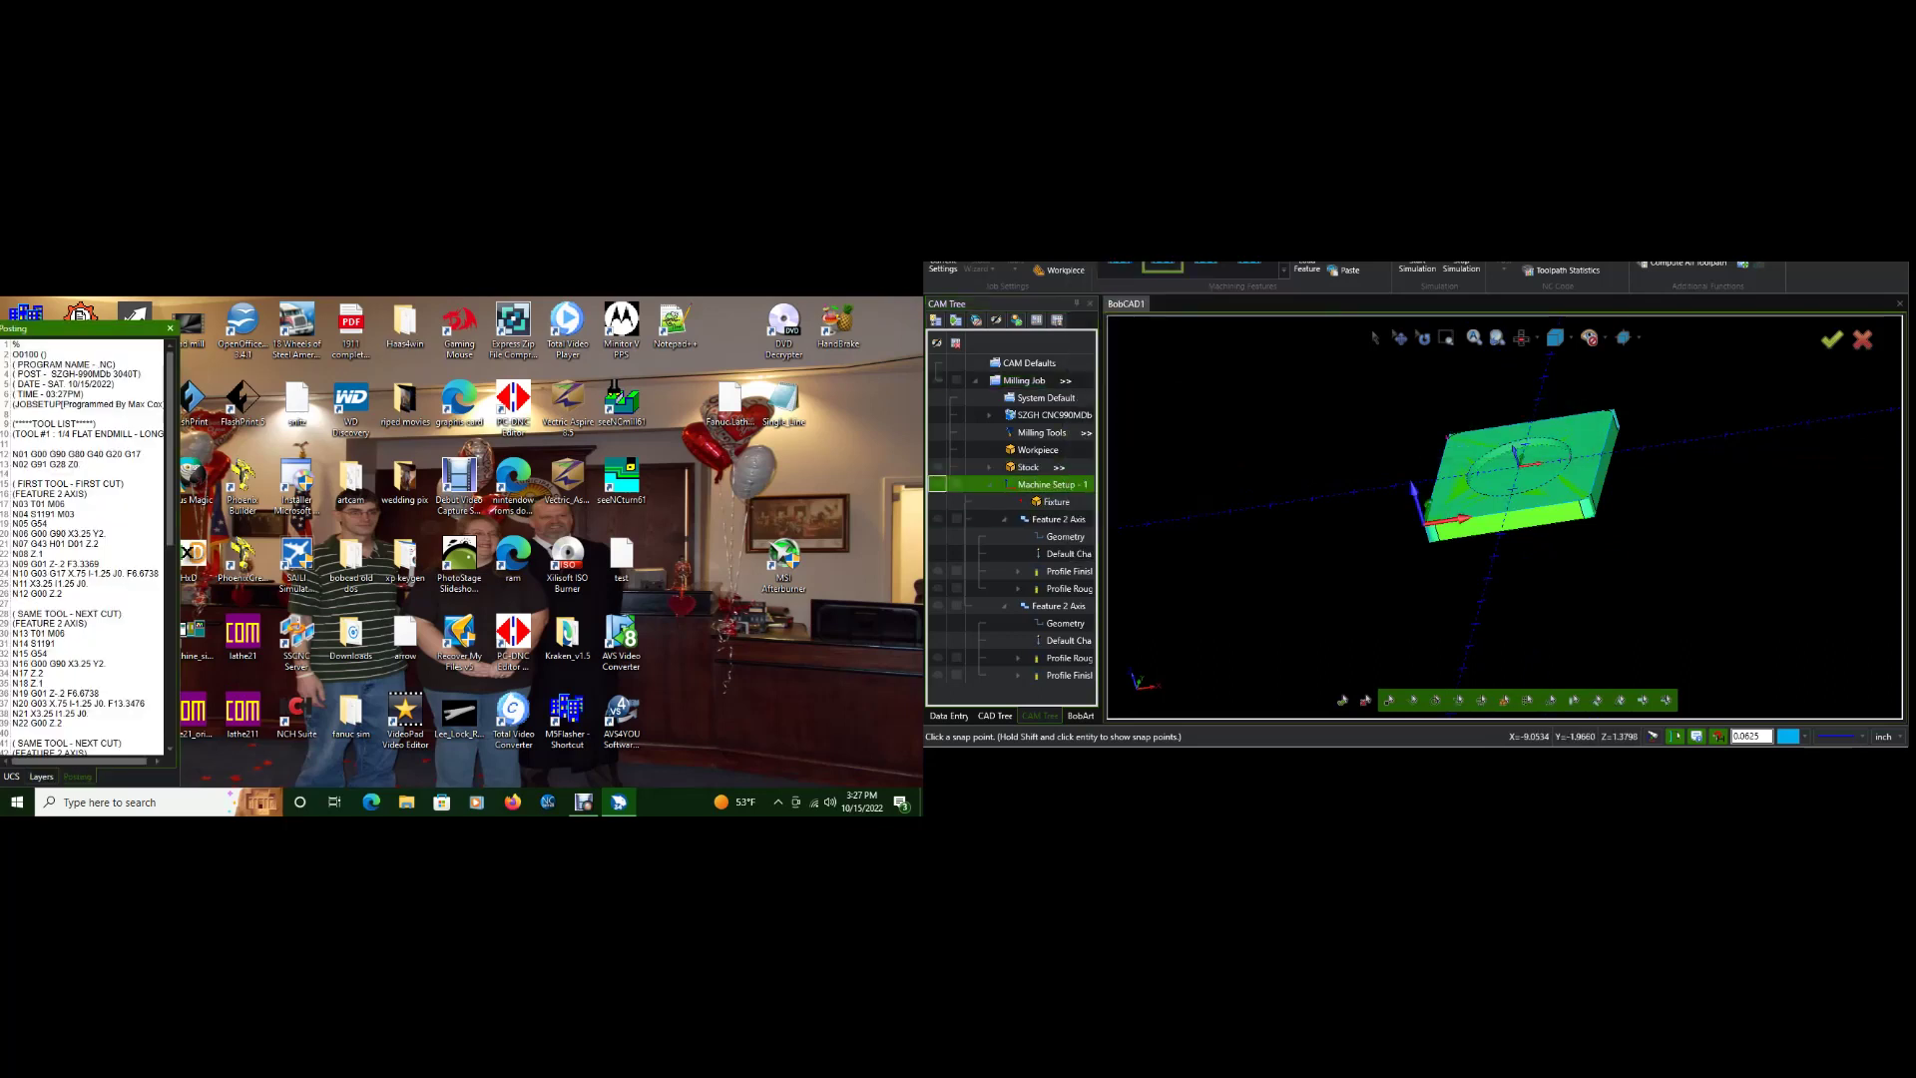
# - Open the posted program in the NC editor and run the machining simulation of the milling job through to its end
pyautogui.rightClick(100, 462)
pyautogui.click(126, 489)
pyautogui.click(1409, 270)
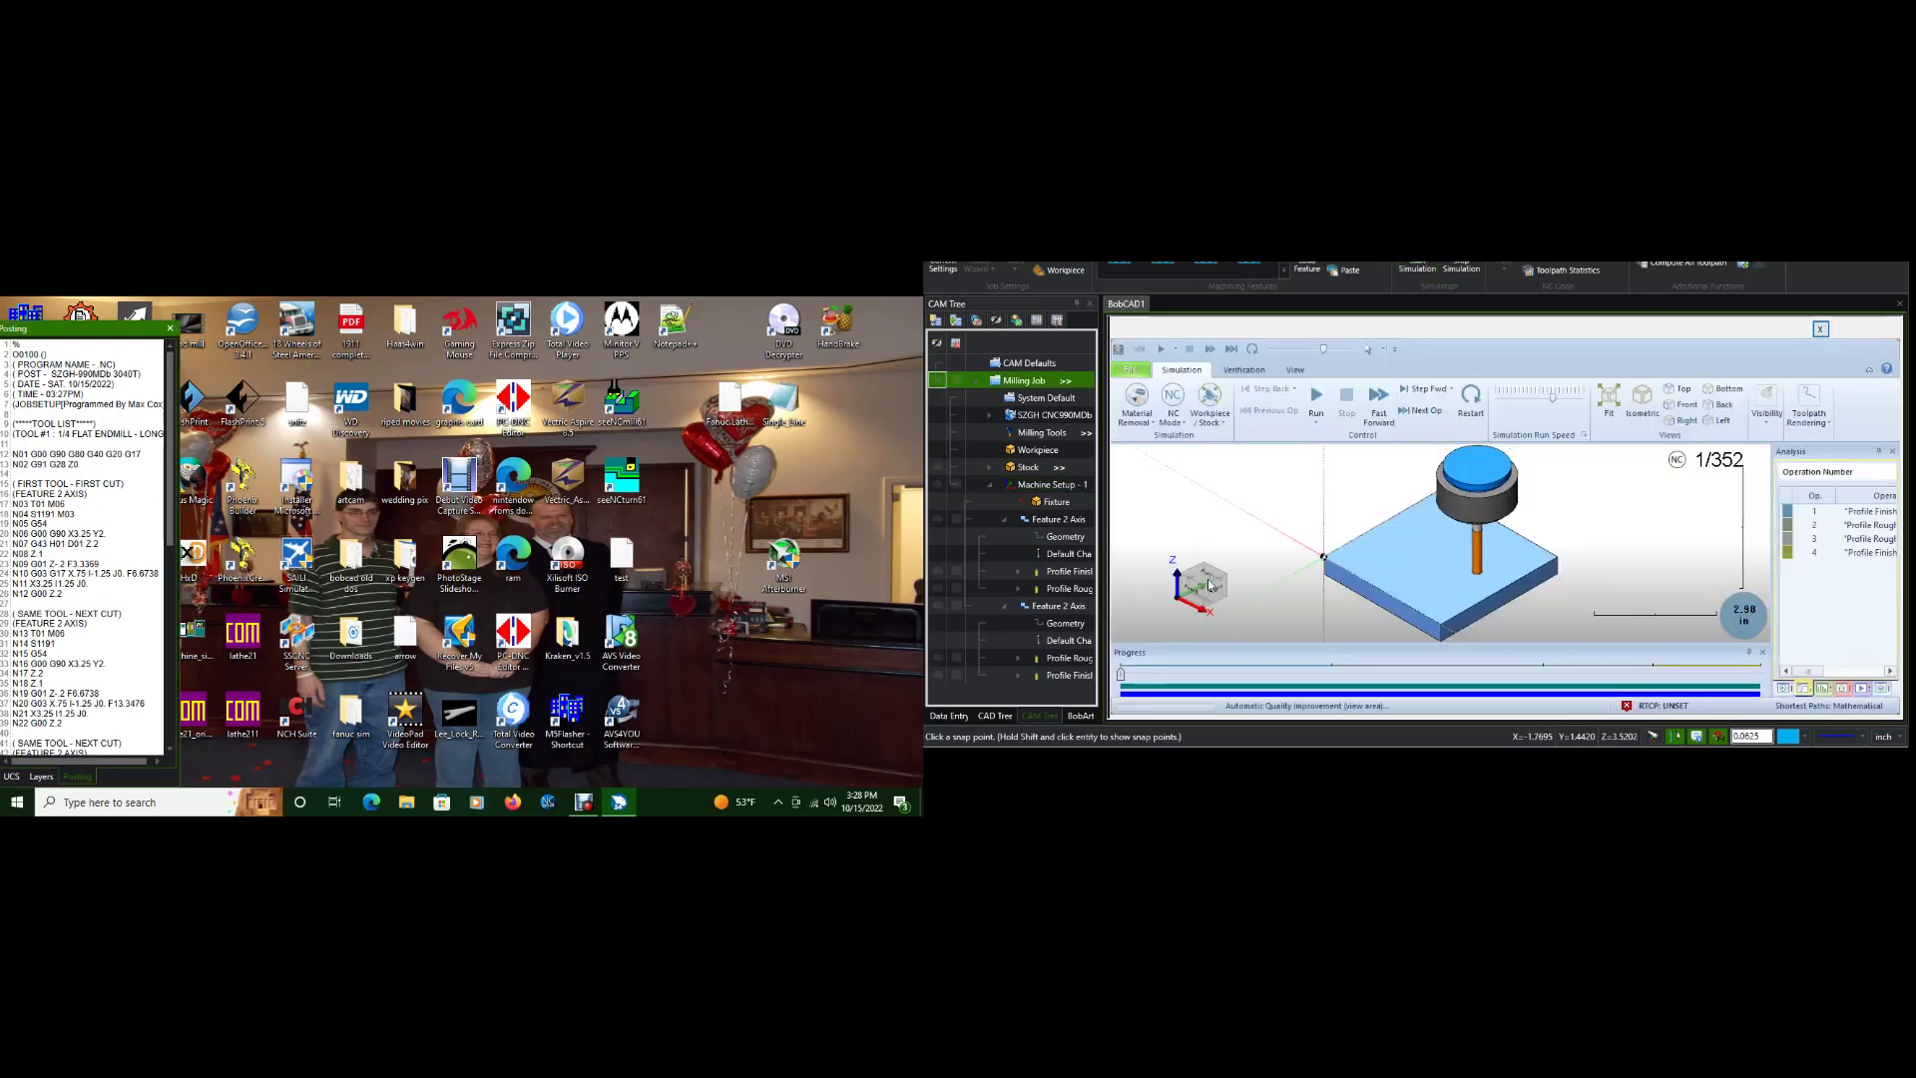
pyautogui.click(1314, 401)
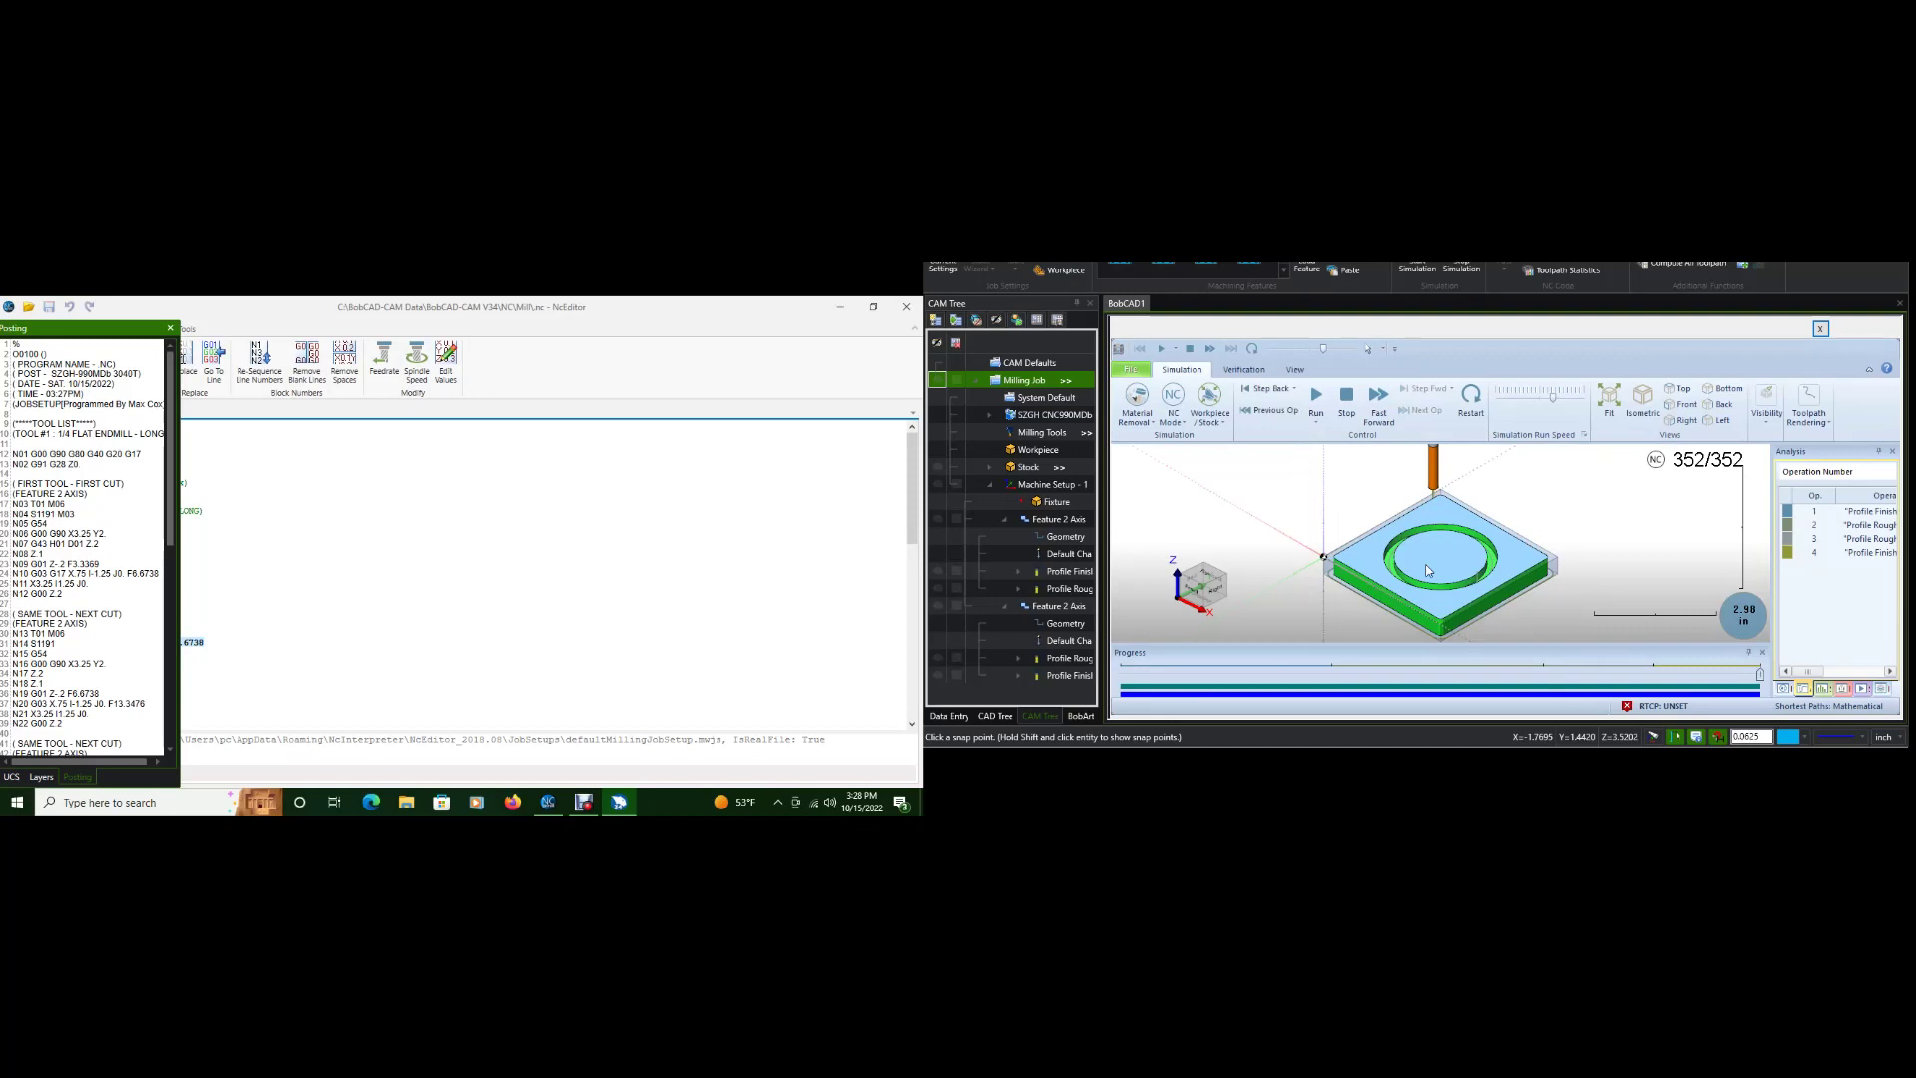
pyautogui.click(1462, 272)
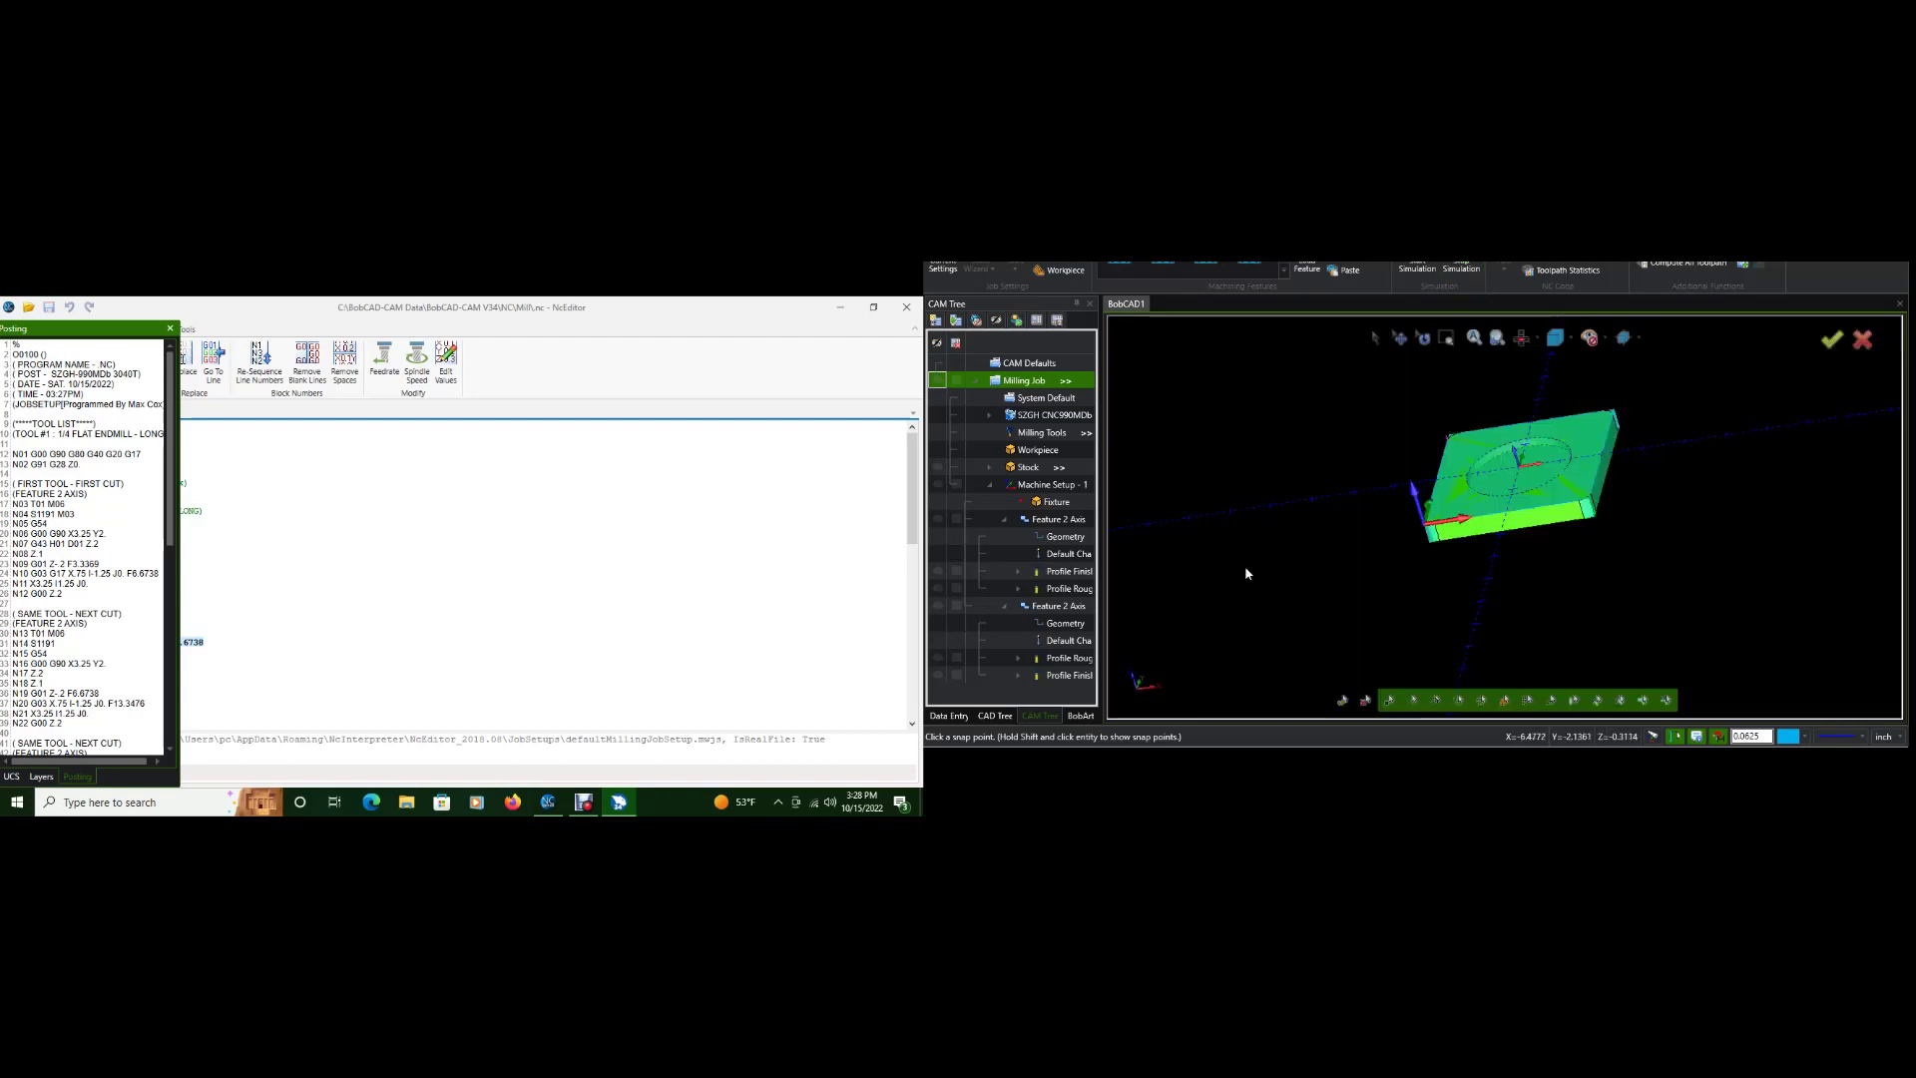
# - Delete the circular profile's Feature 2 Axis from the machine setup
pyautogui.click(1047, 593)
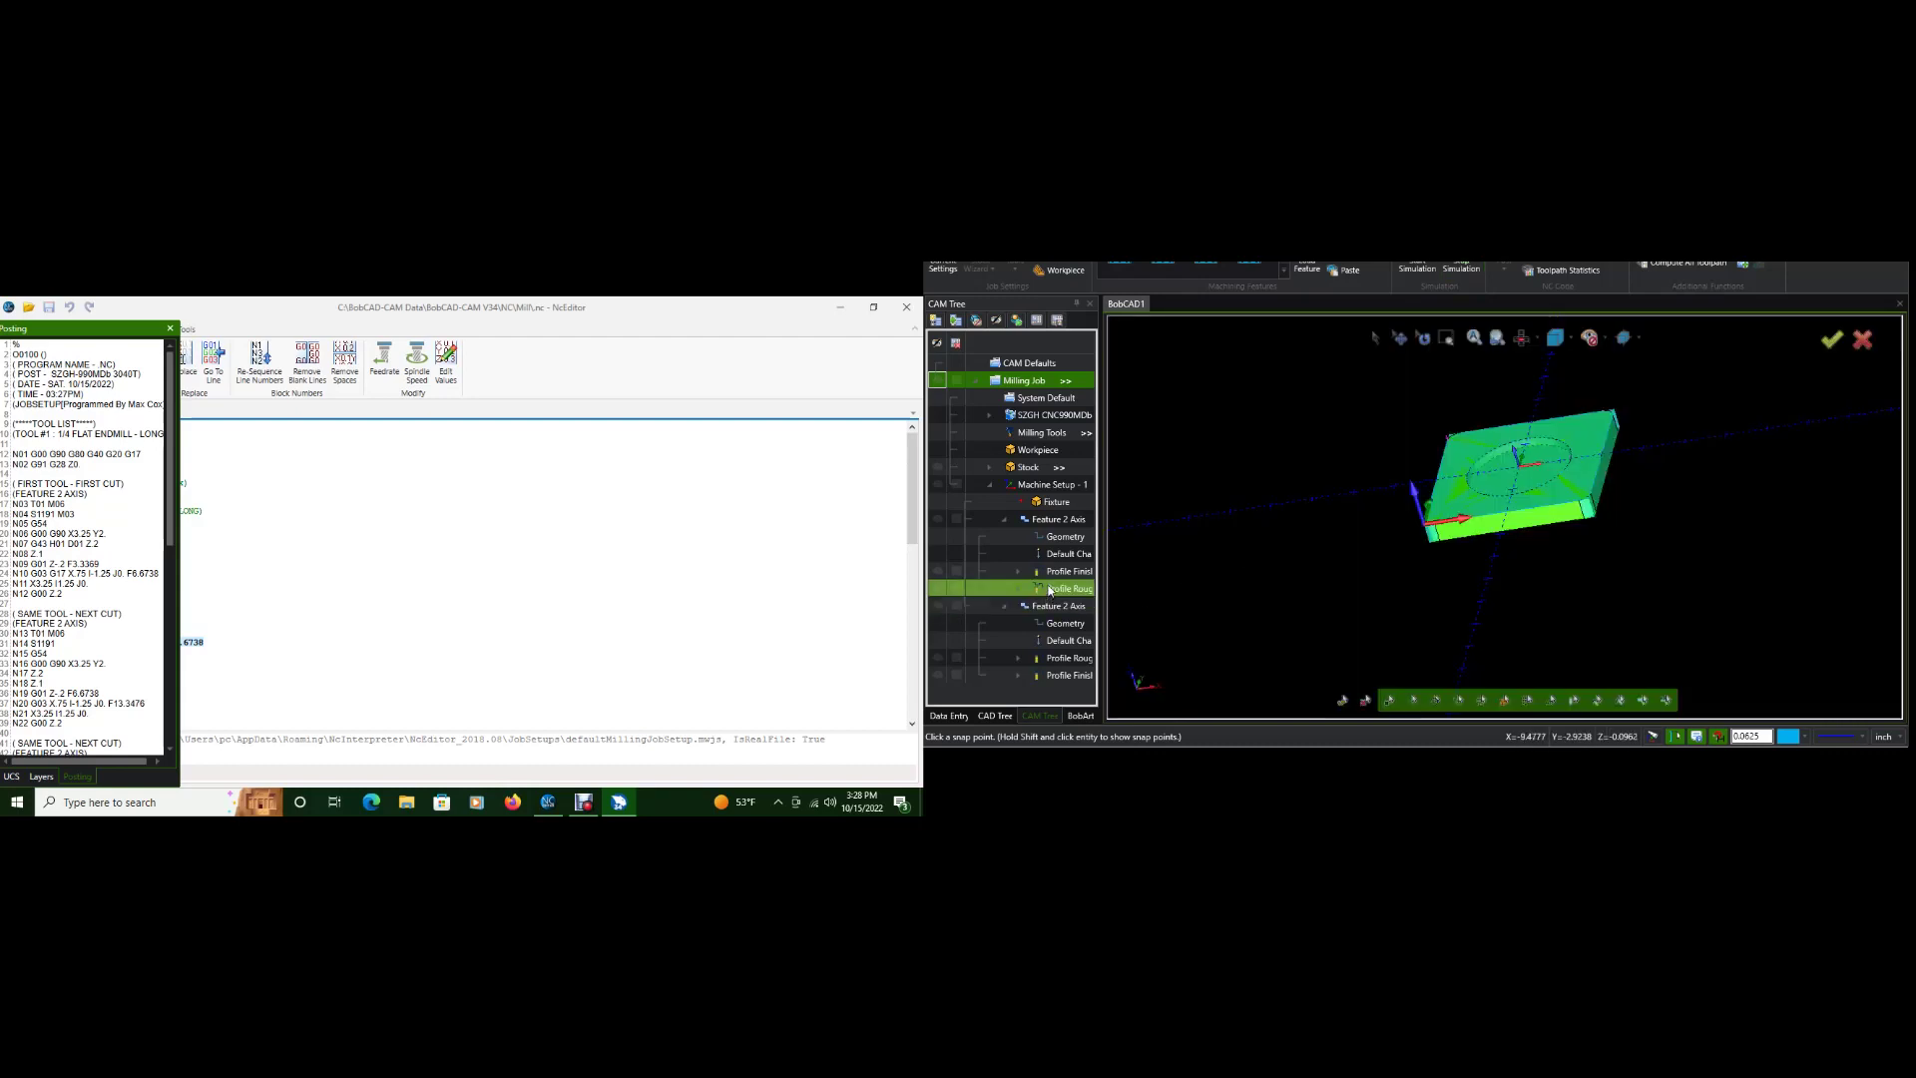
pyautogui.click(1052, 577)
pyautogui.click(1041, 591)
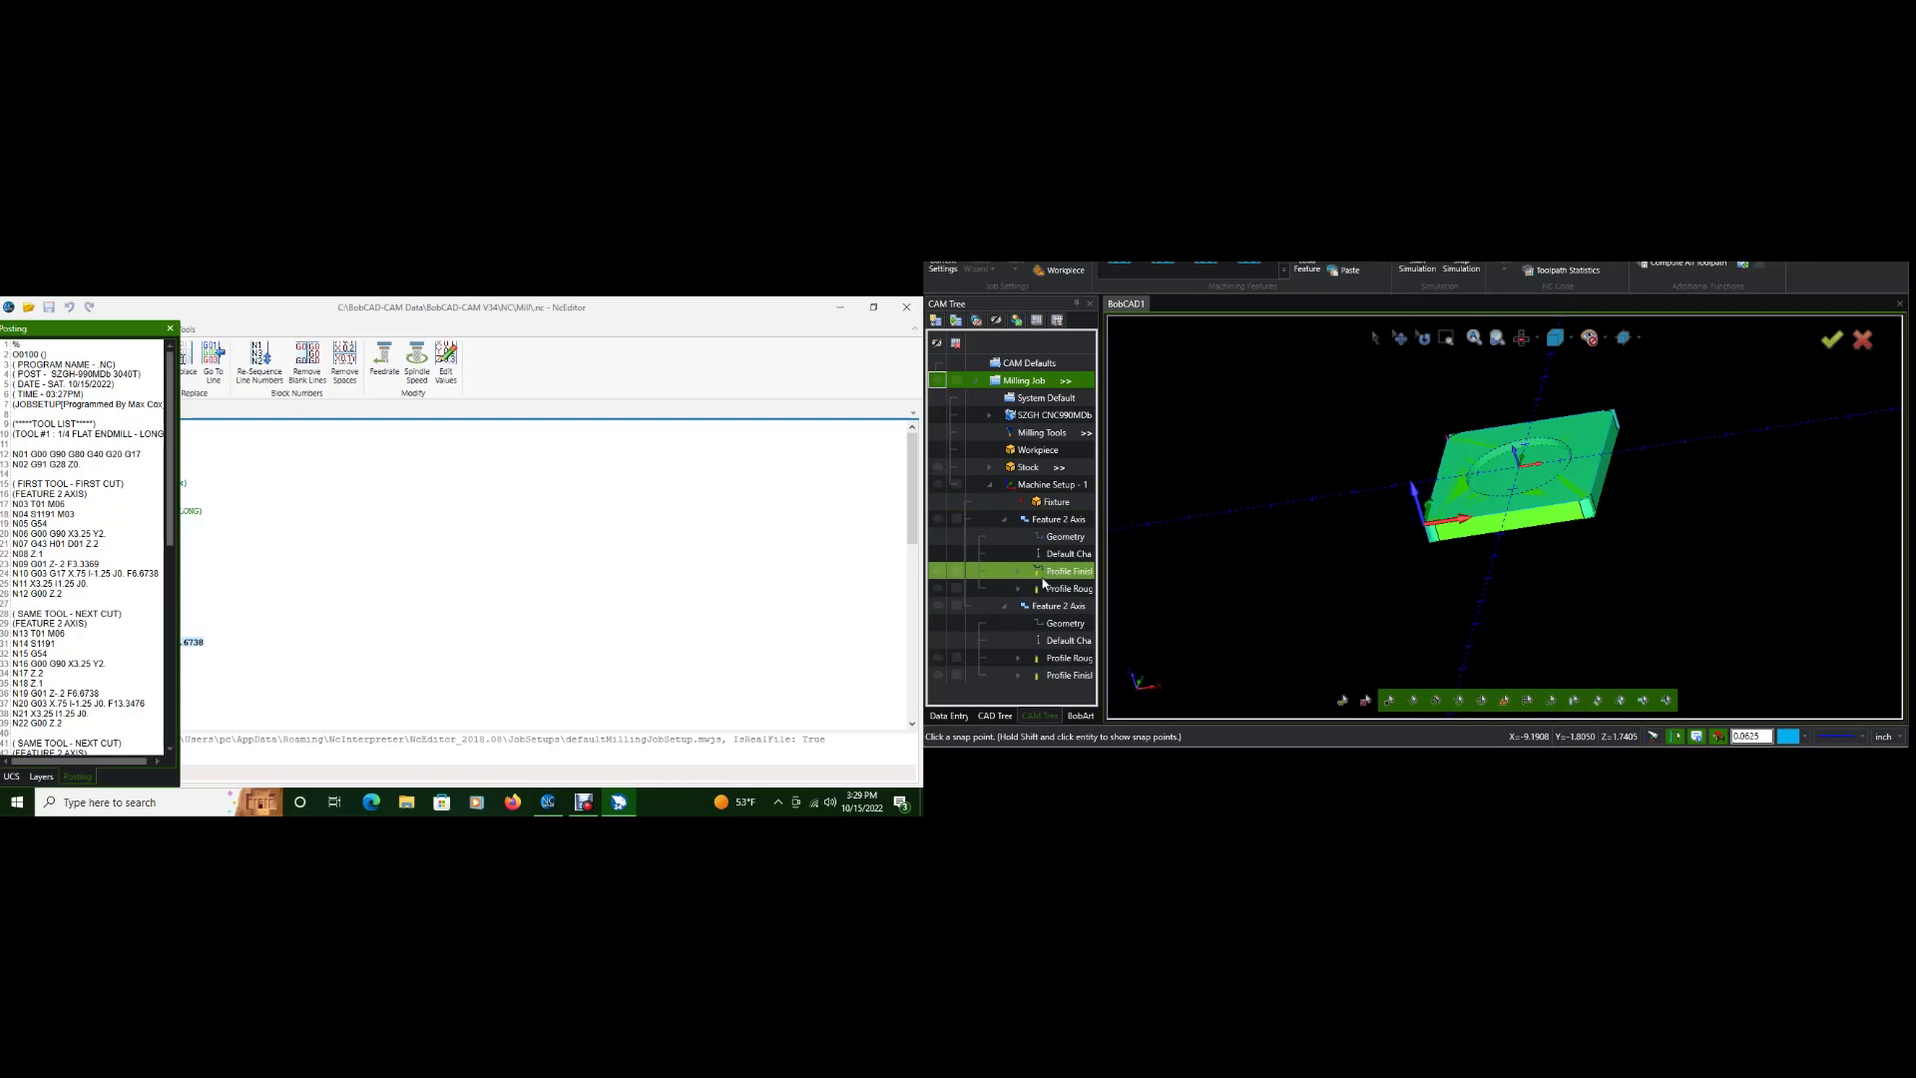
pyautogui.click(1061, 522)
pyautogui.rightClick(1060, 529)
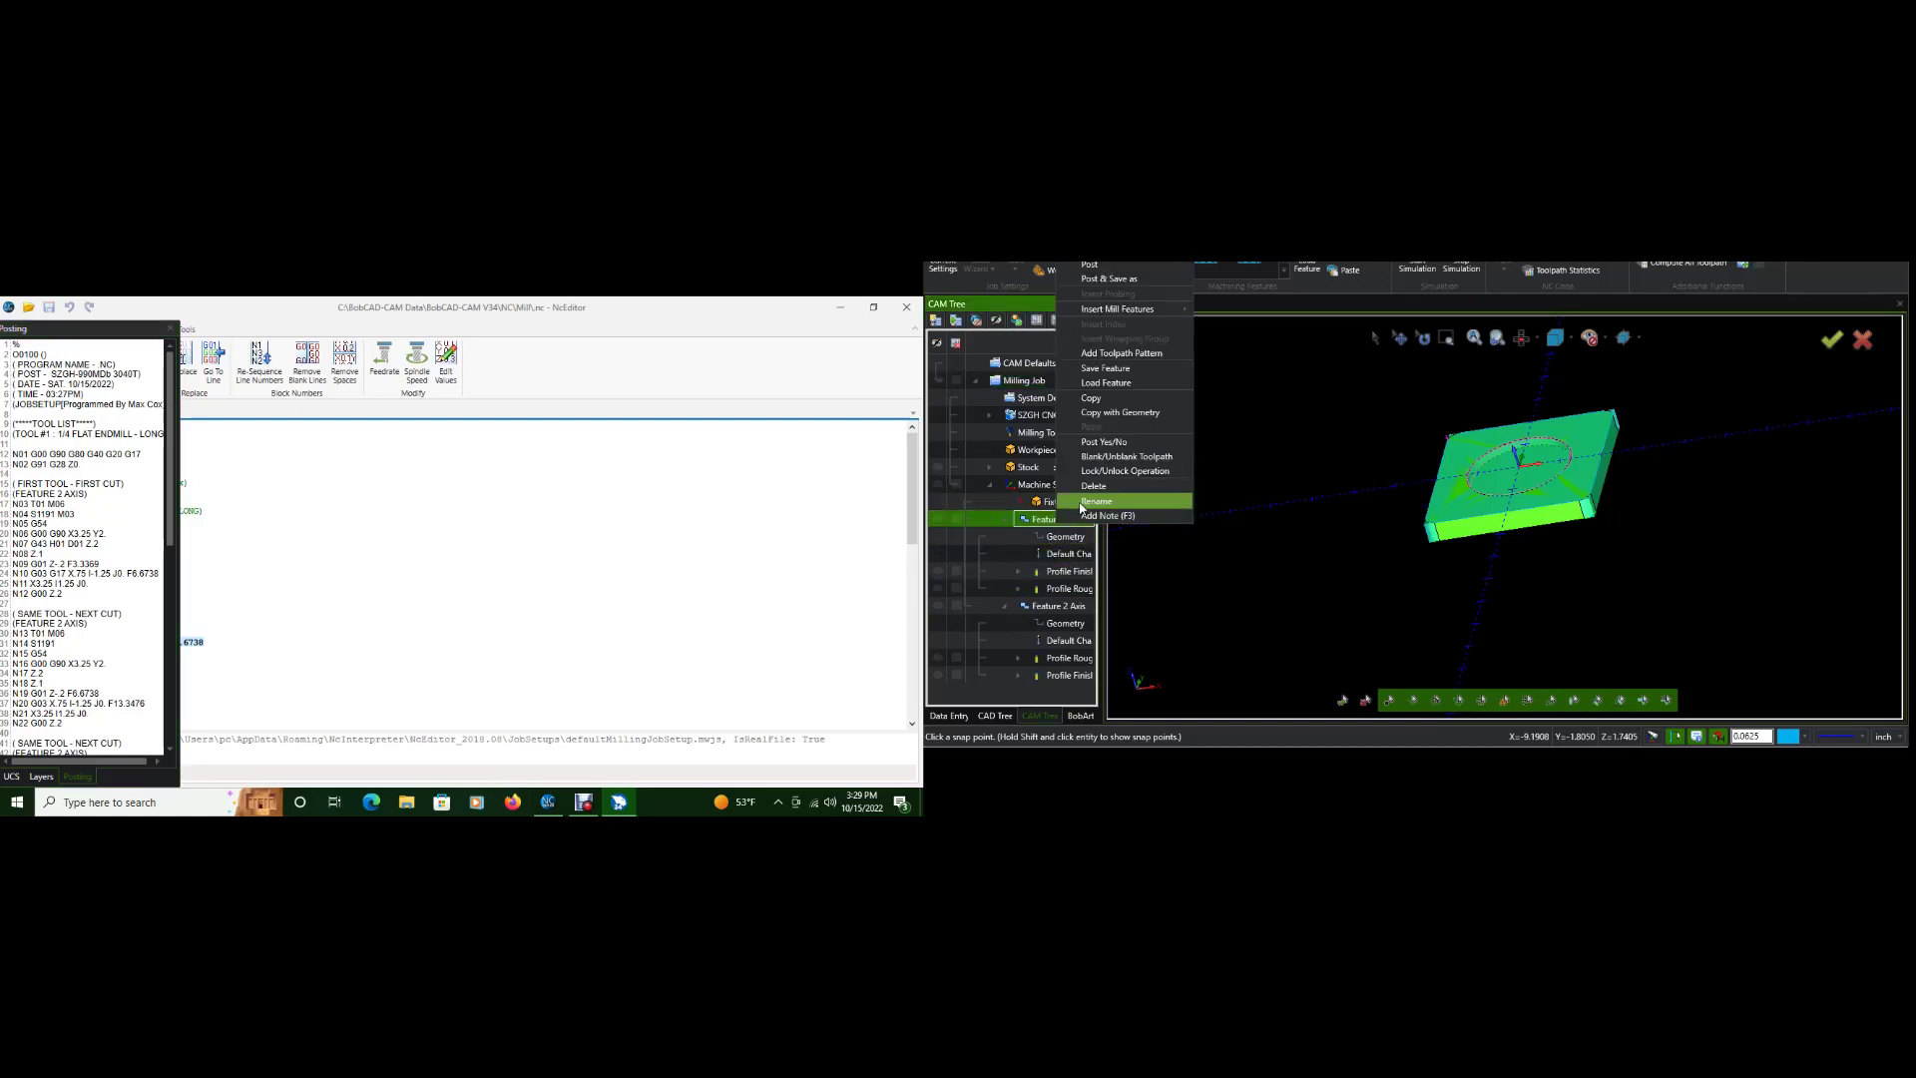
pyautogui.click(1074, 499)
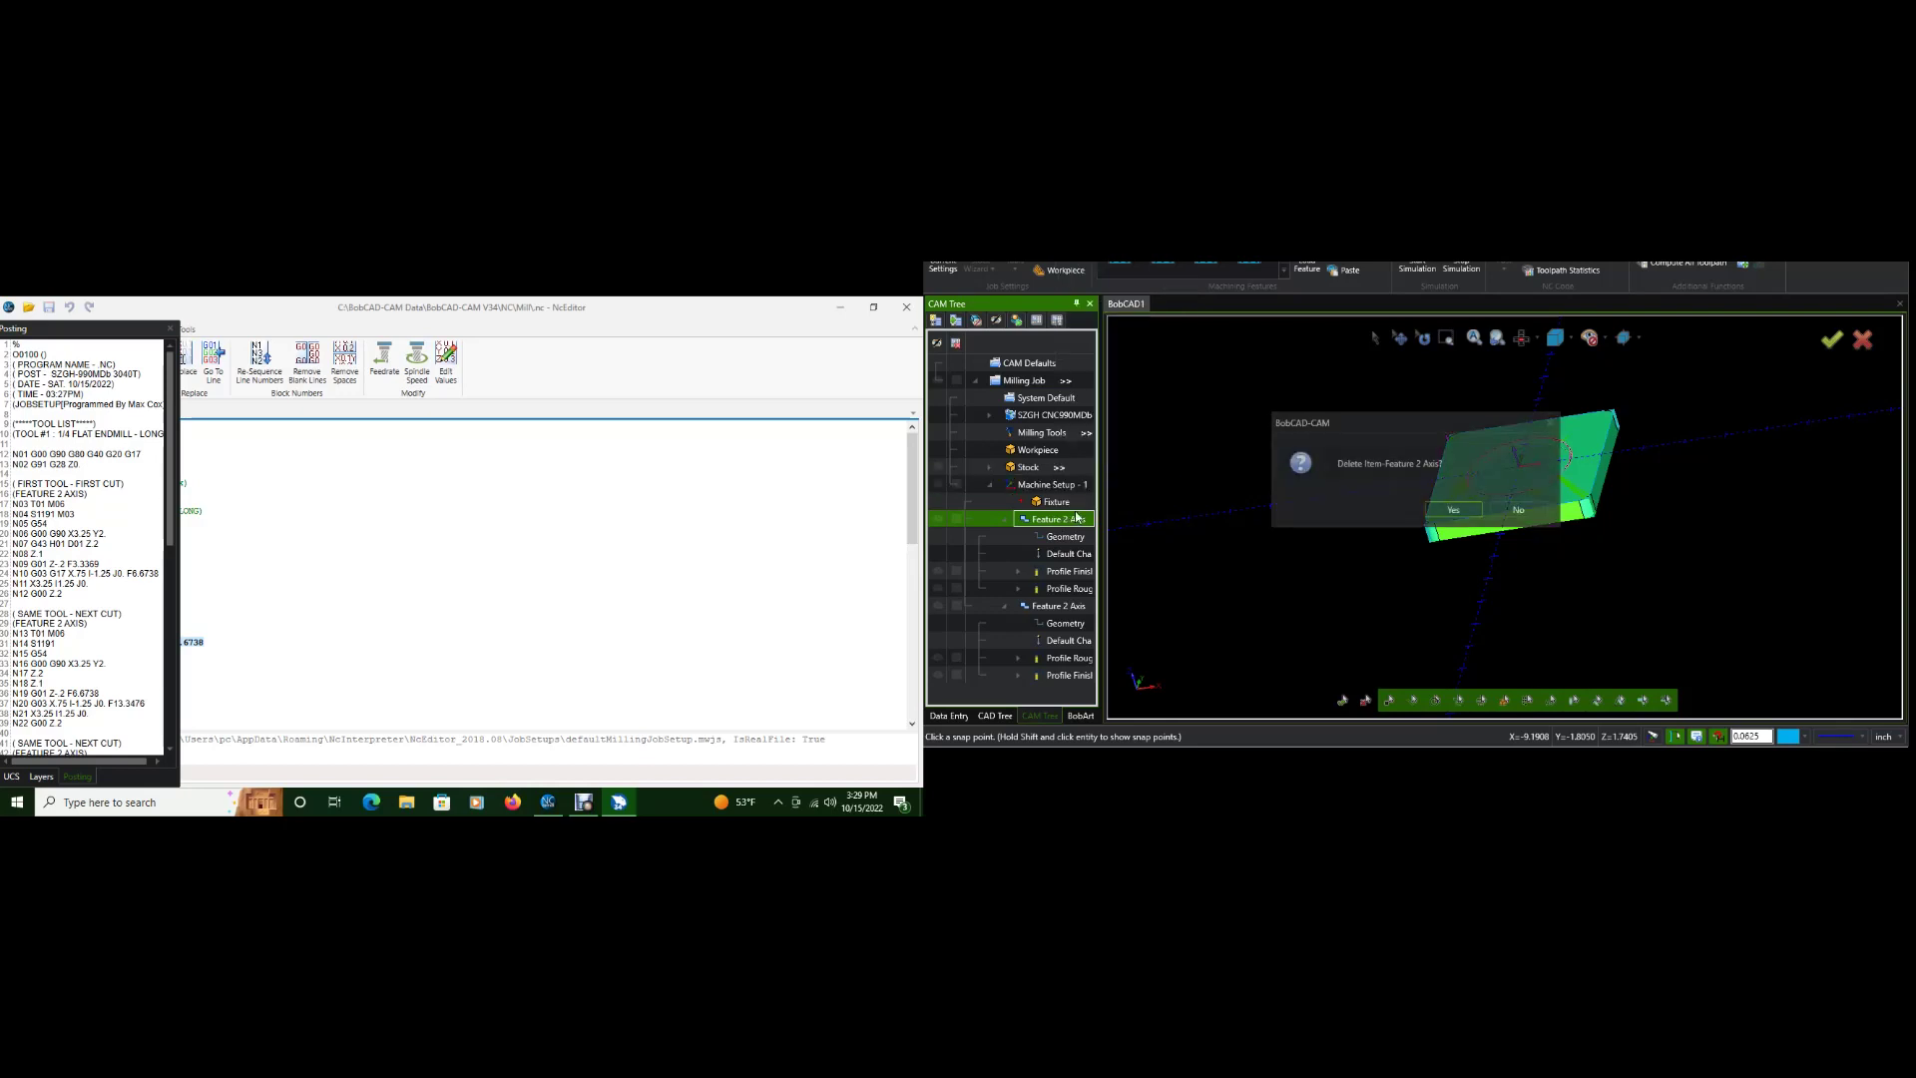
pyautogui.click(1454, 510)
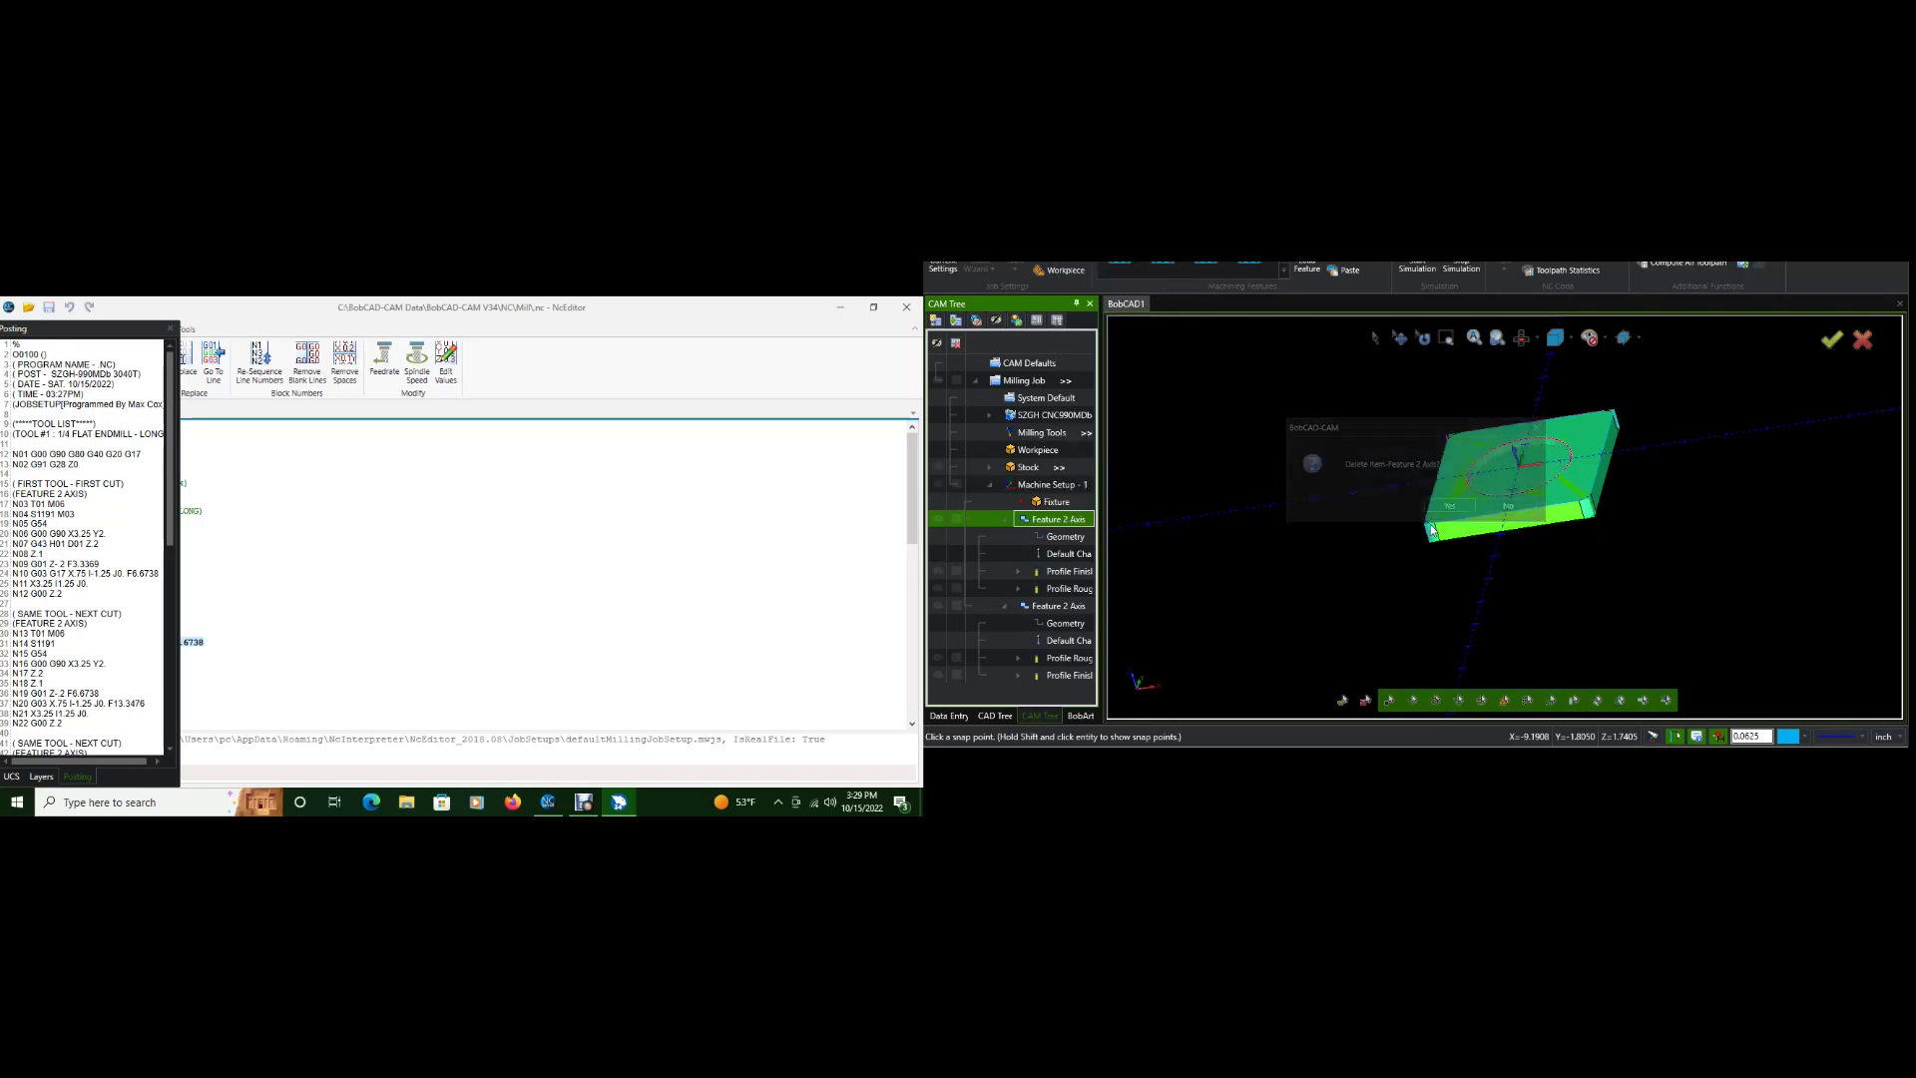
# - Add a Mill 2 Axis feature on the pocket's circular edge, picking the pocket floor as bottom for a 0.2000 total depth
pyautogui.rightClick(1038, 486)
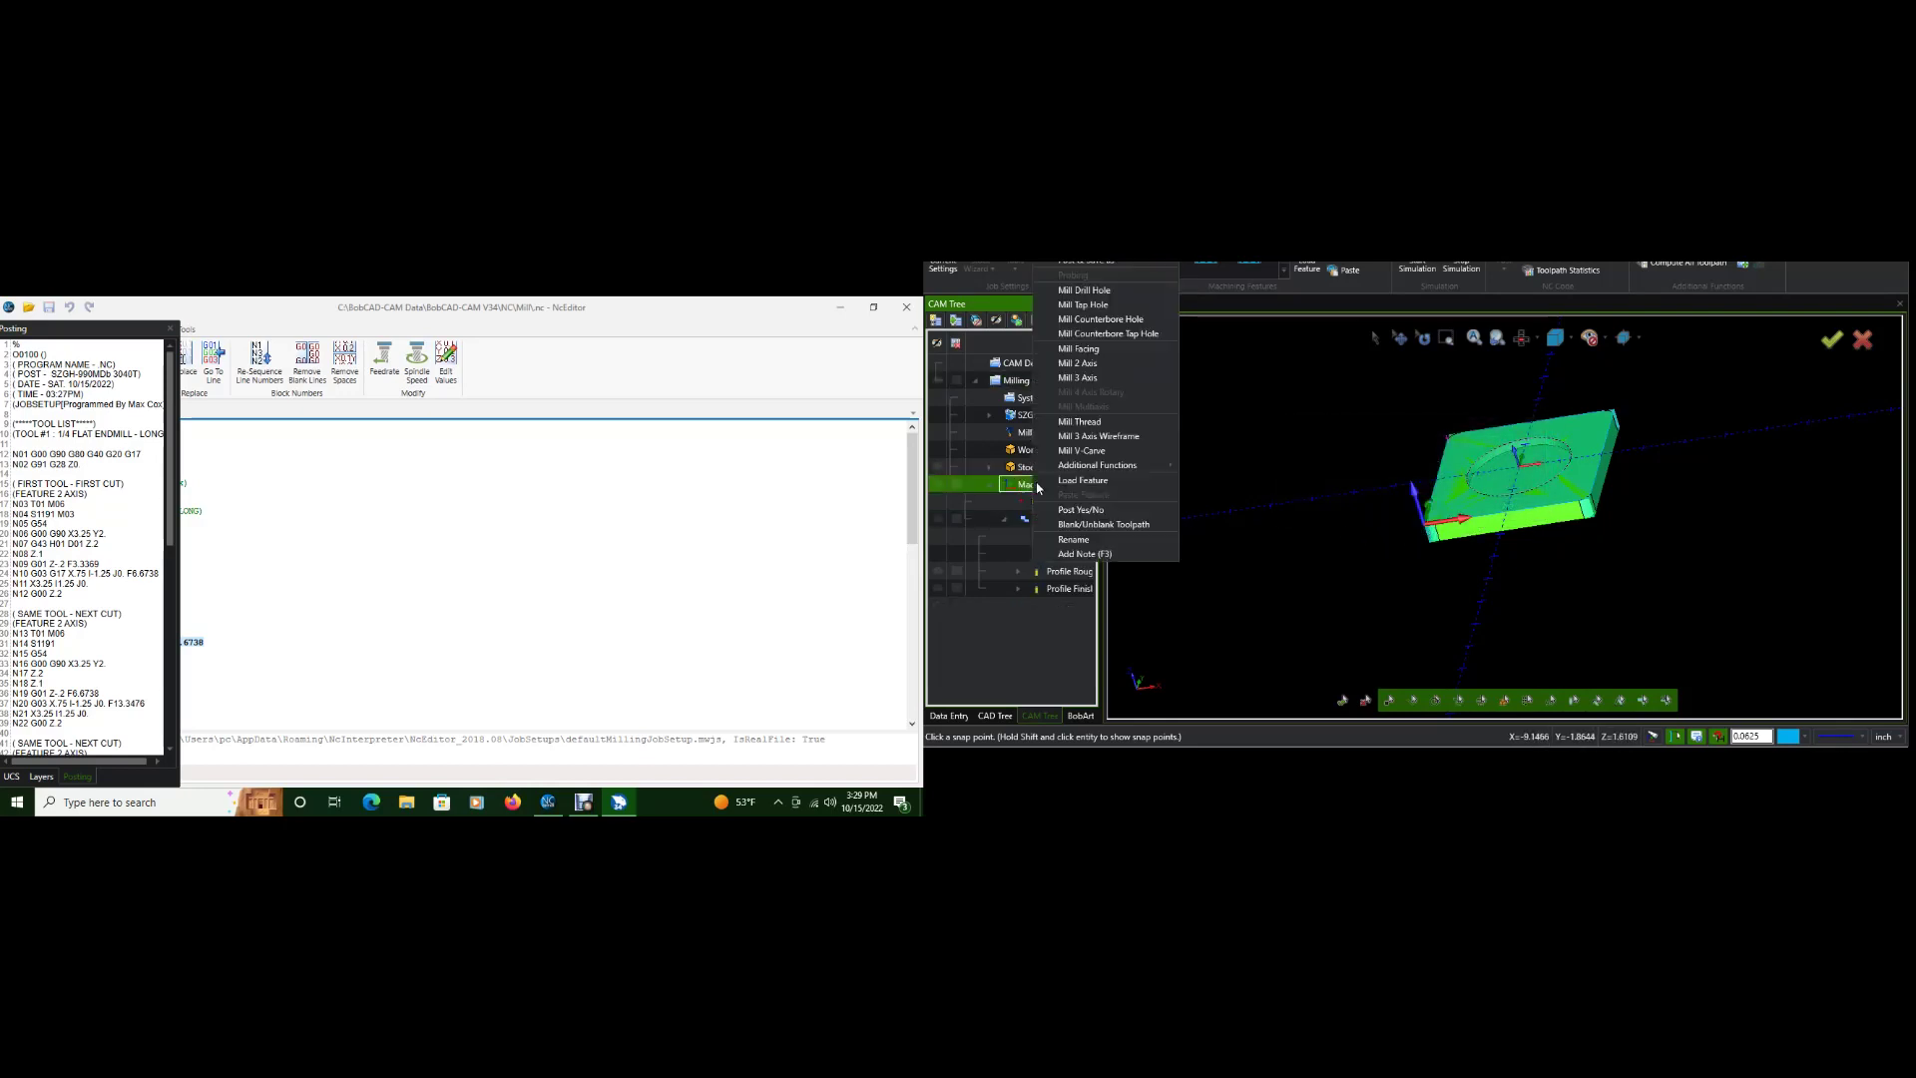
pyautogui.click(1091, 363)
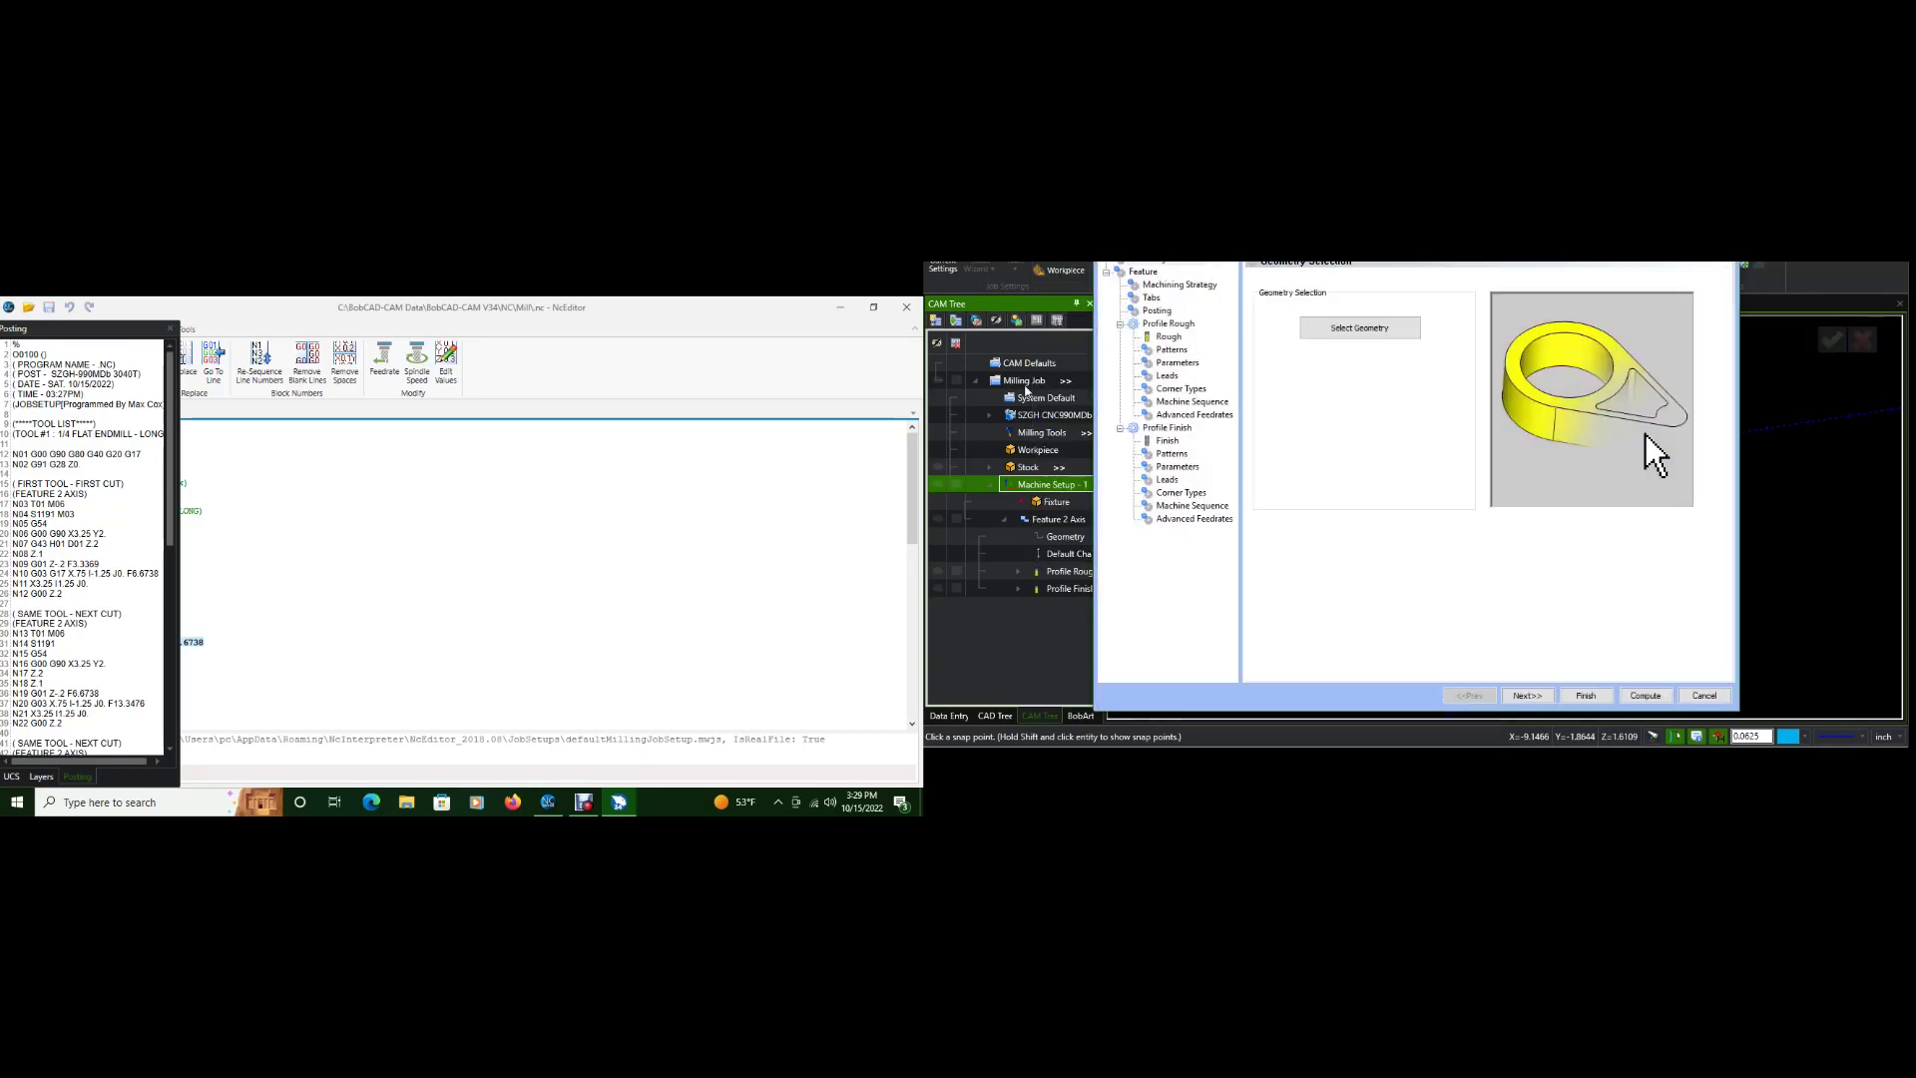
pyautogui.click(1357, 336)
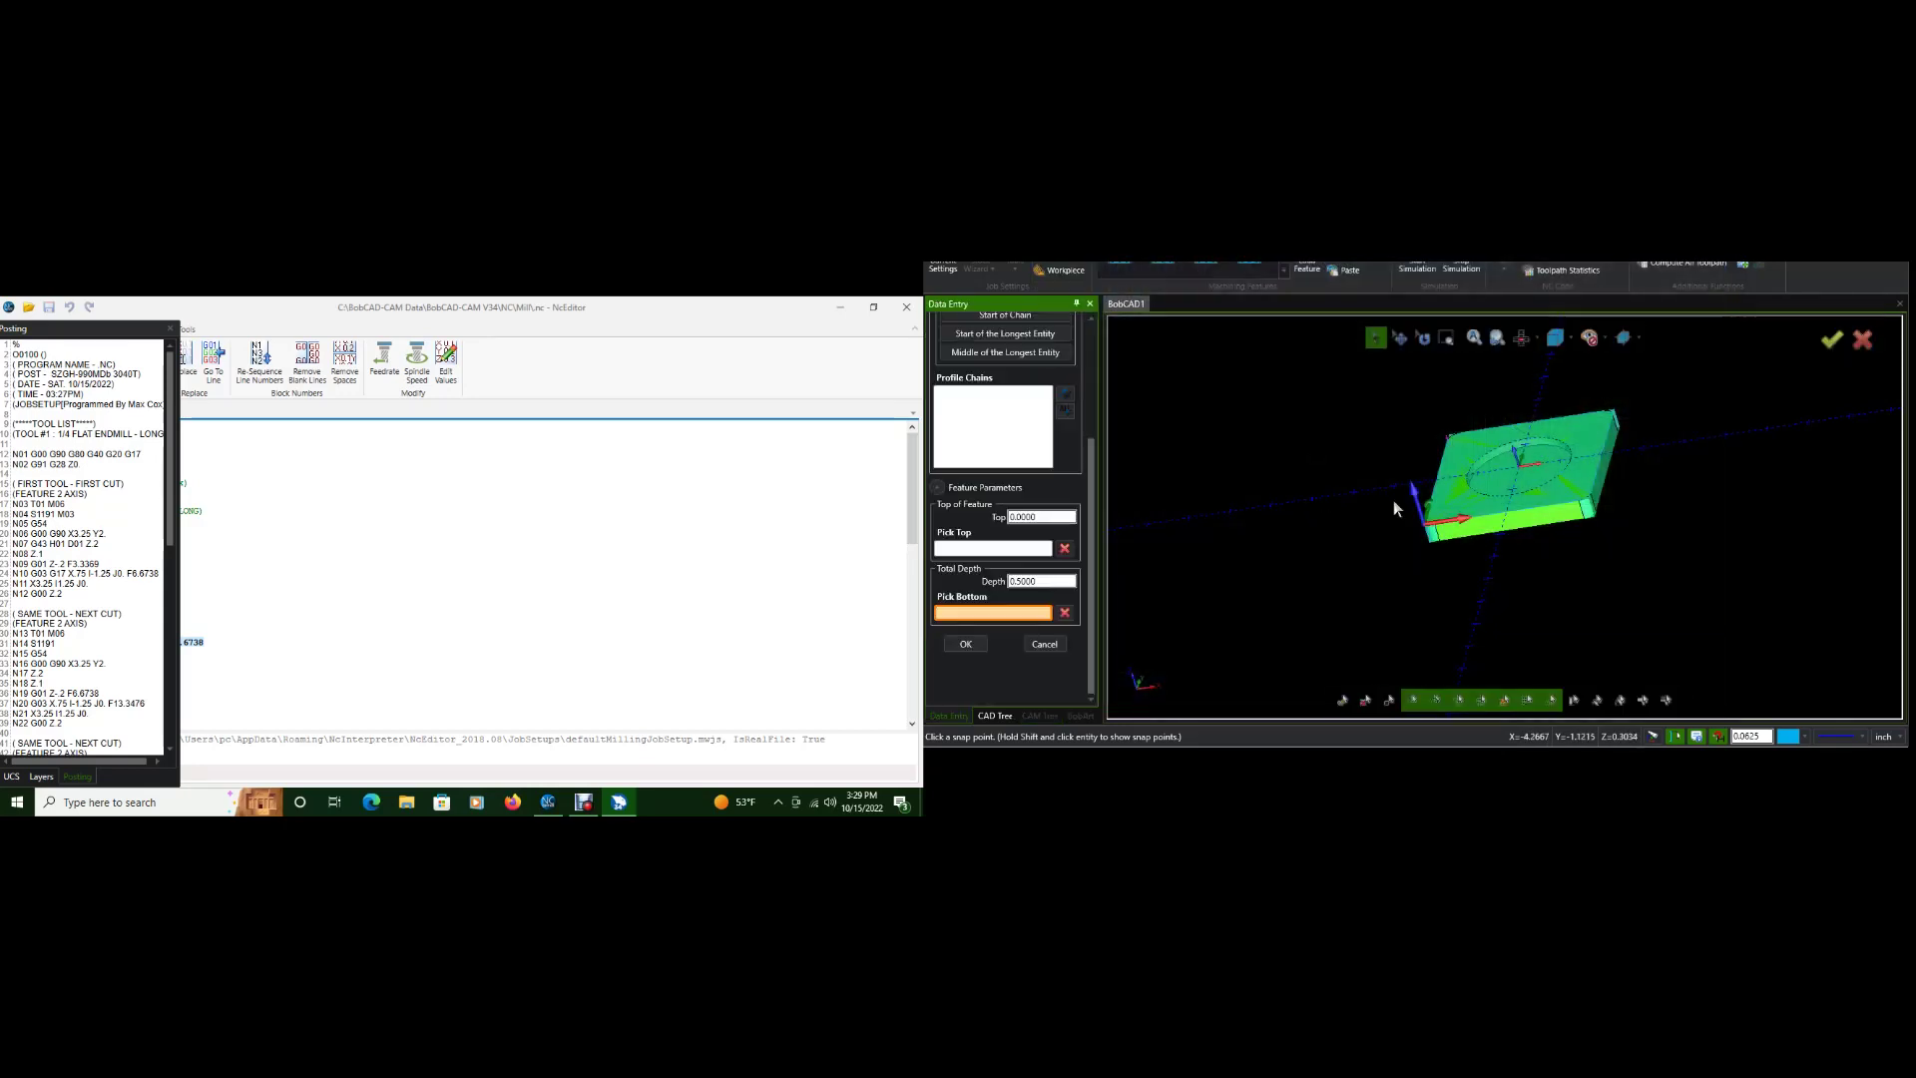
pyautogui.click(1493, 461)
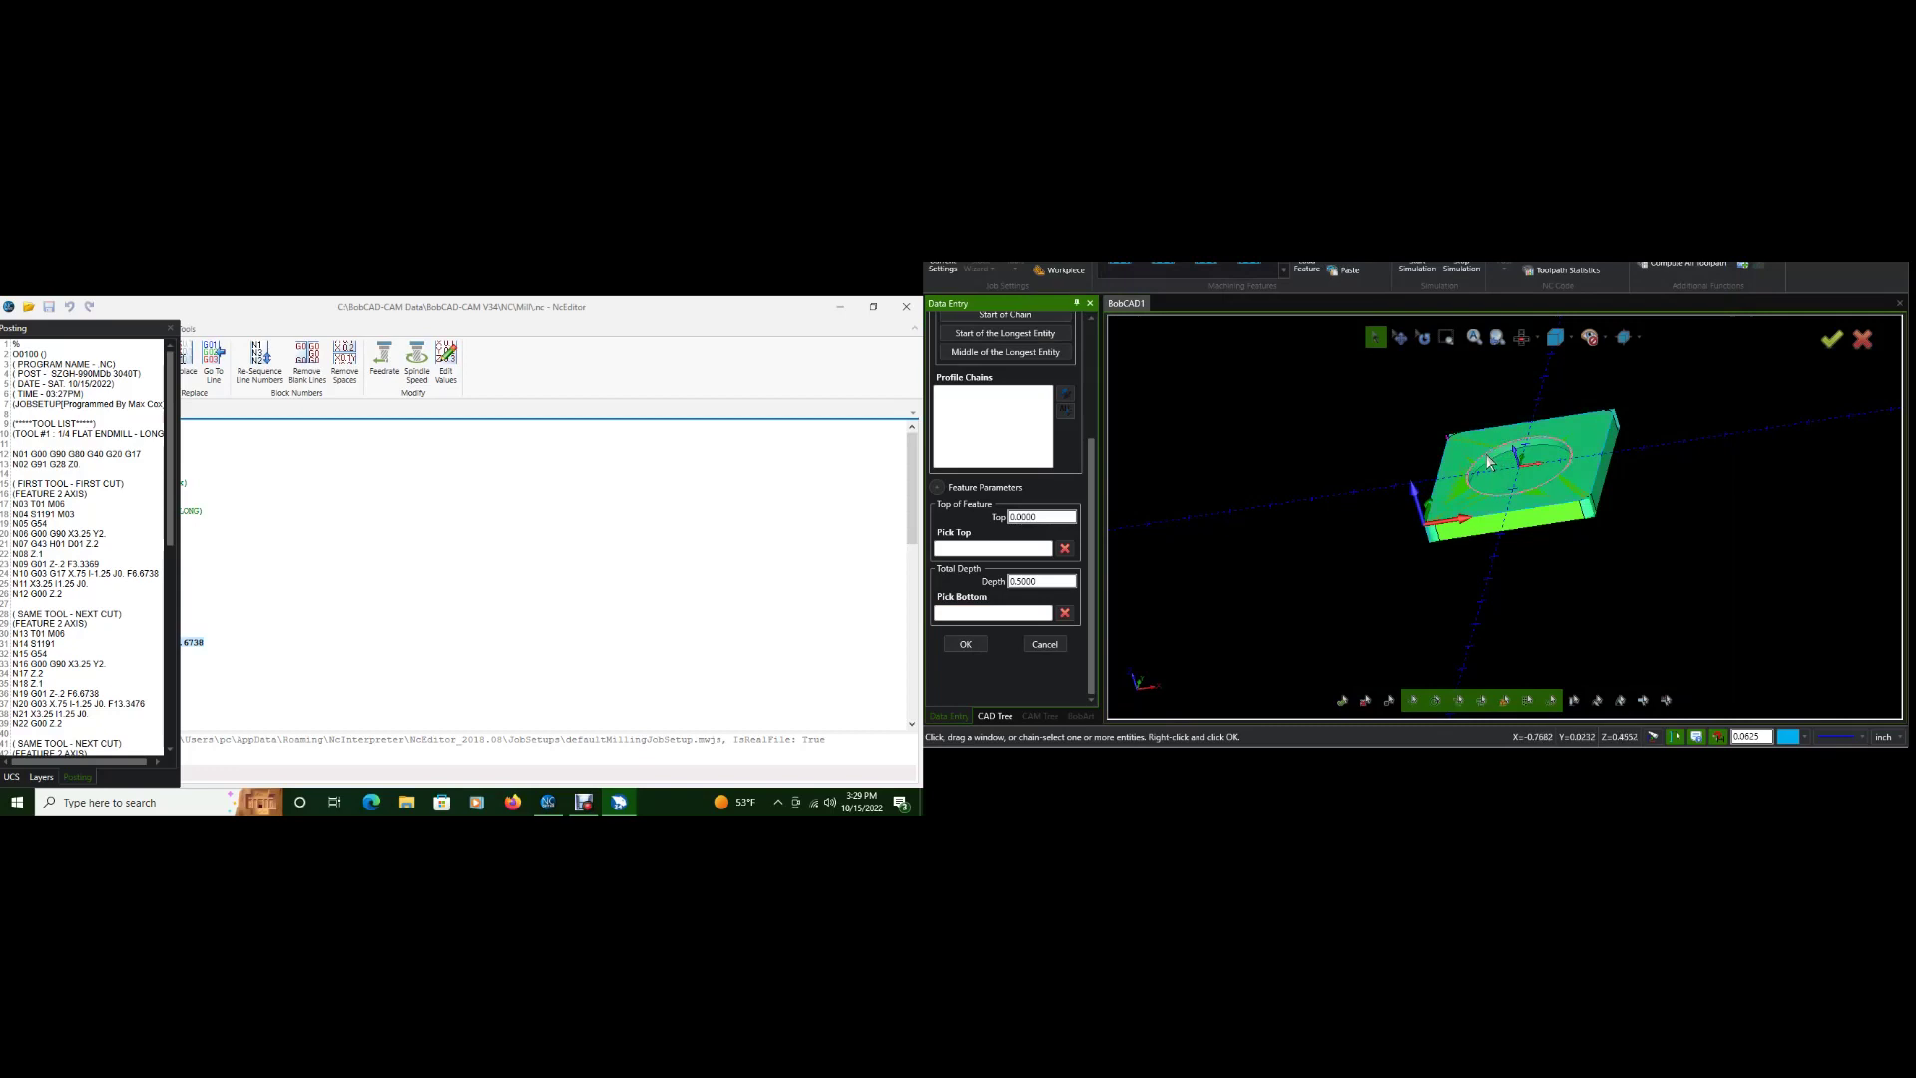
pyautogui.click(986, 538)
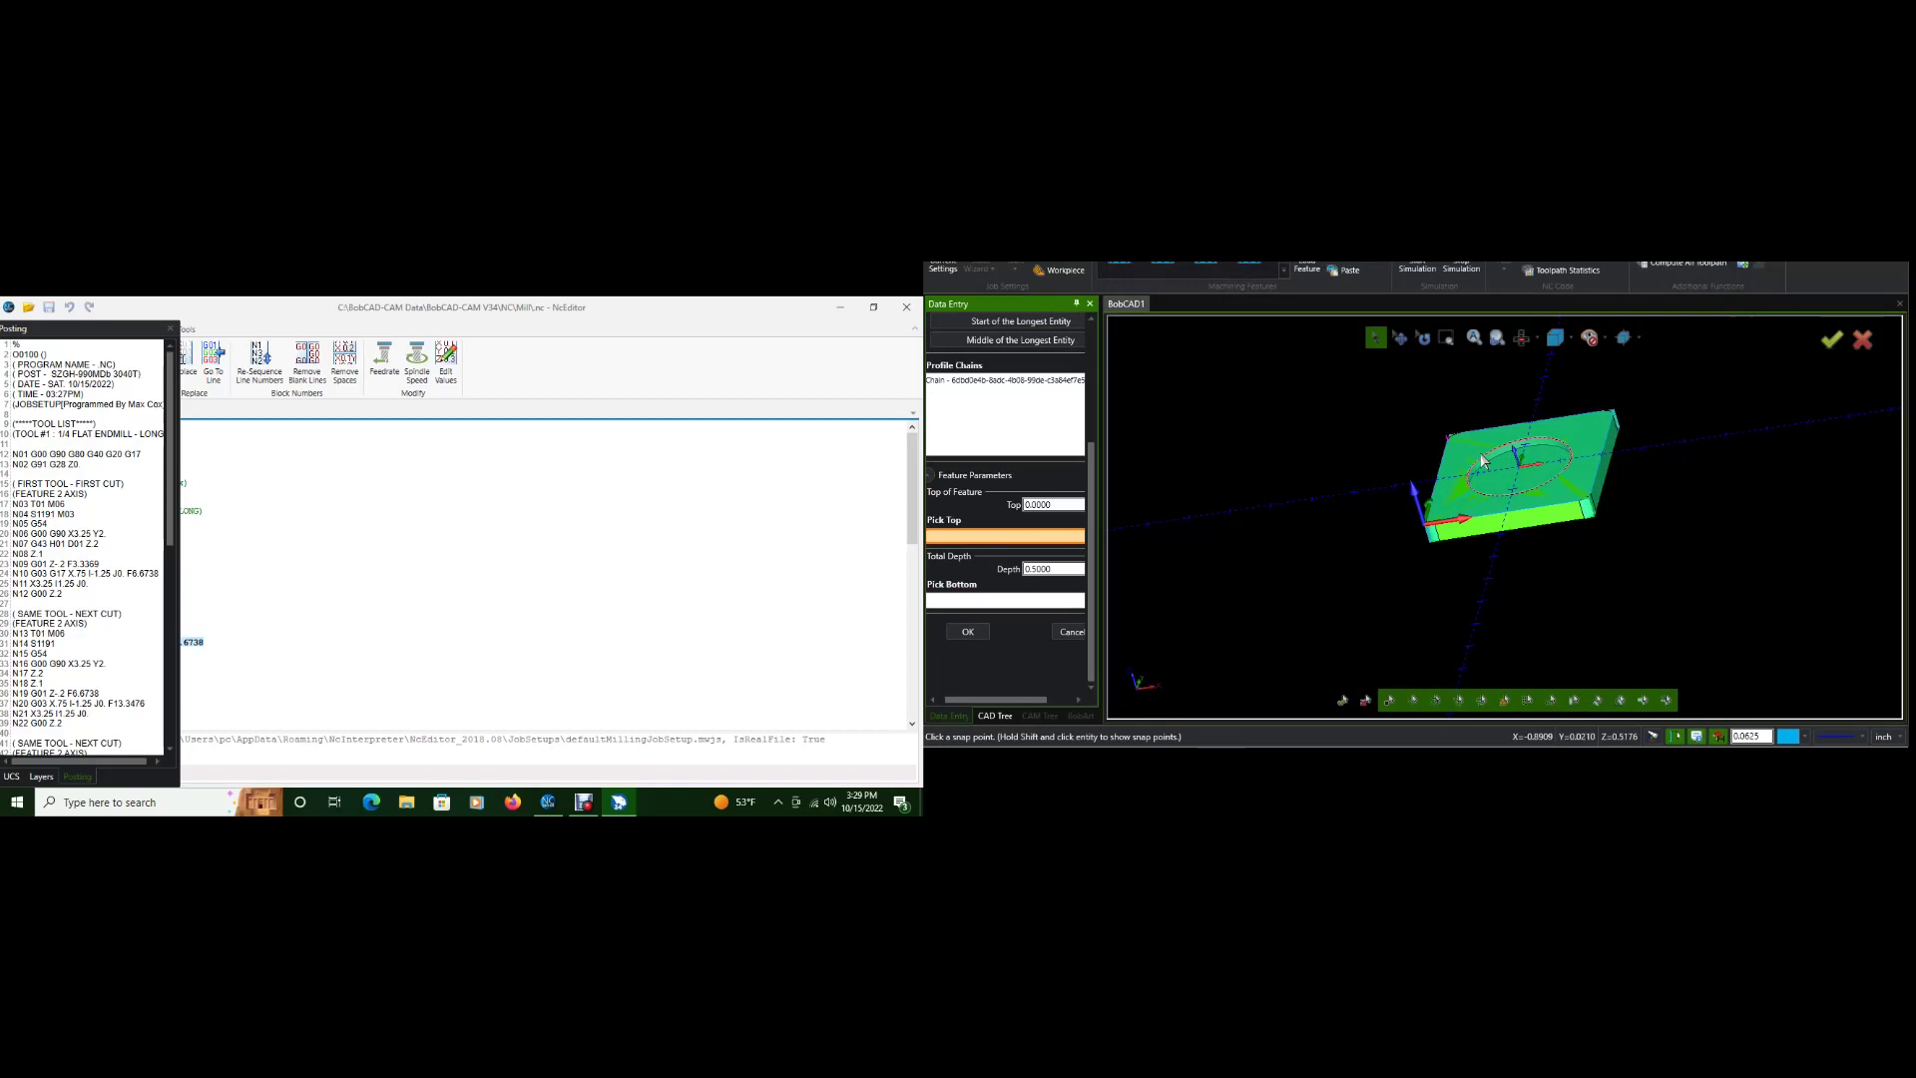
pyautogui.click(993, 601)
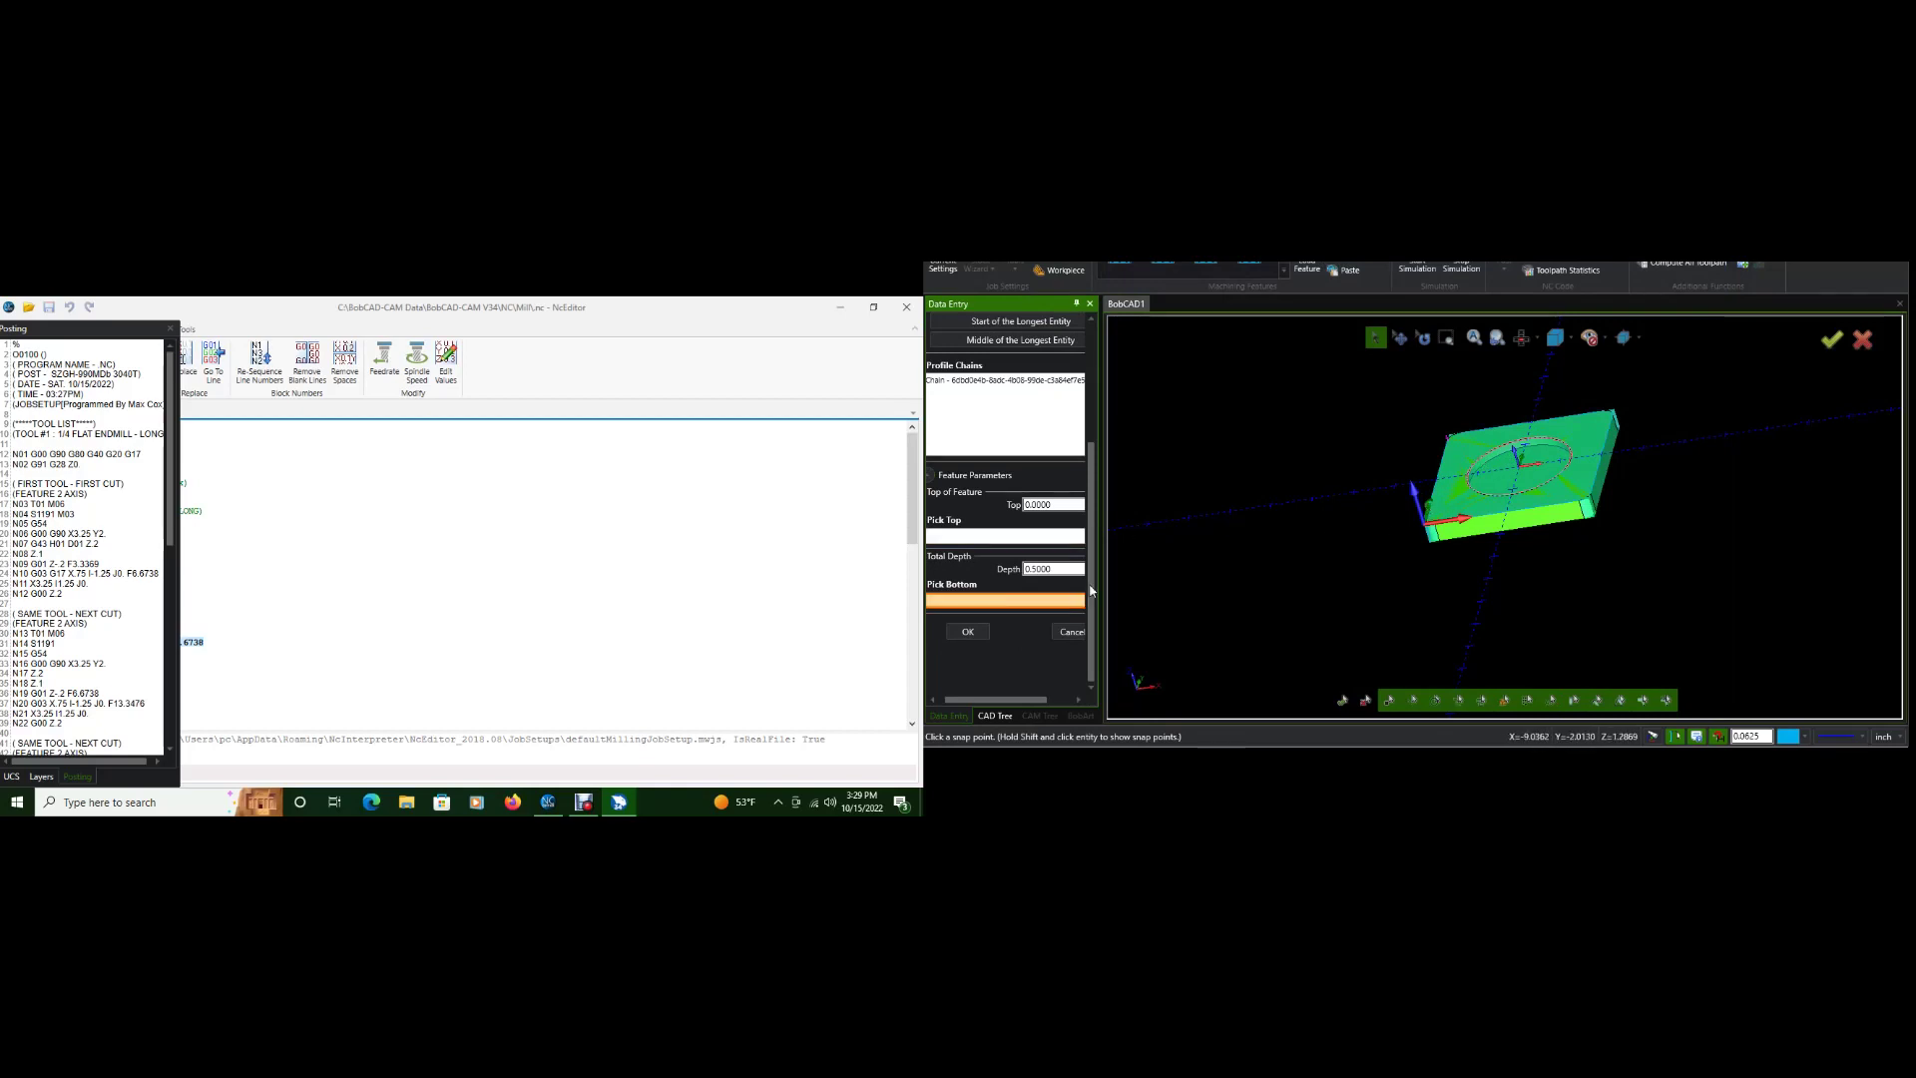
pyautogui.click(1478, 487)
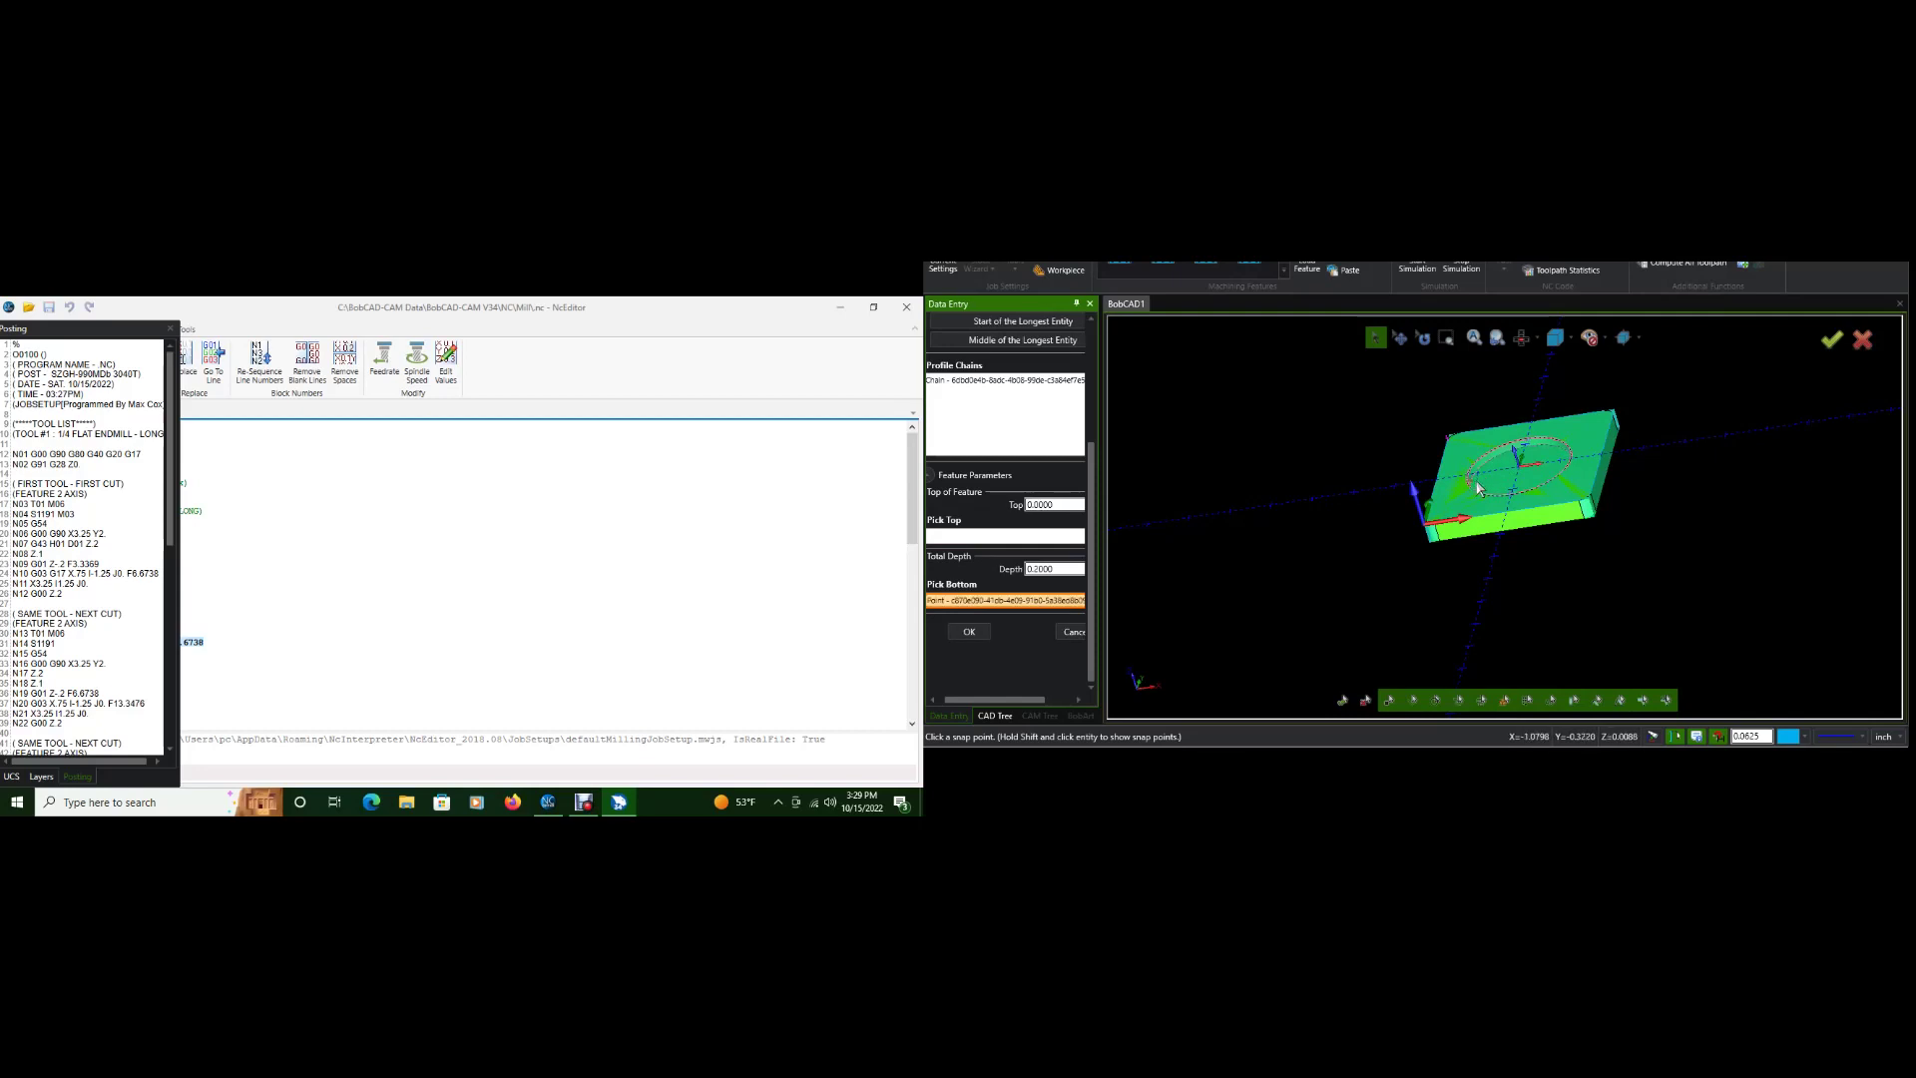
pyautogui.click(972, 631)
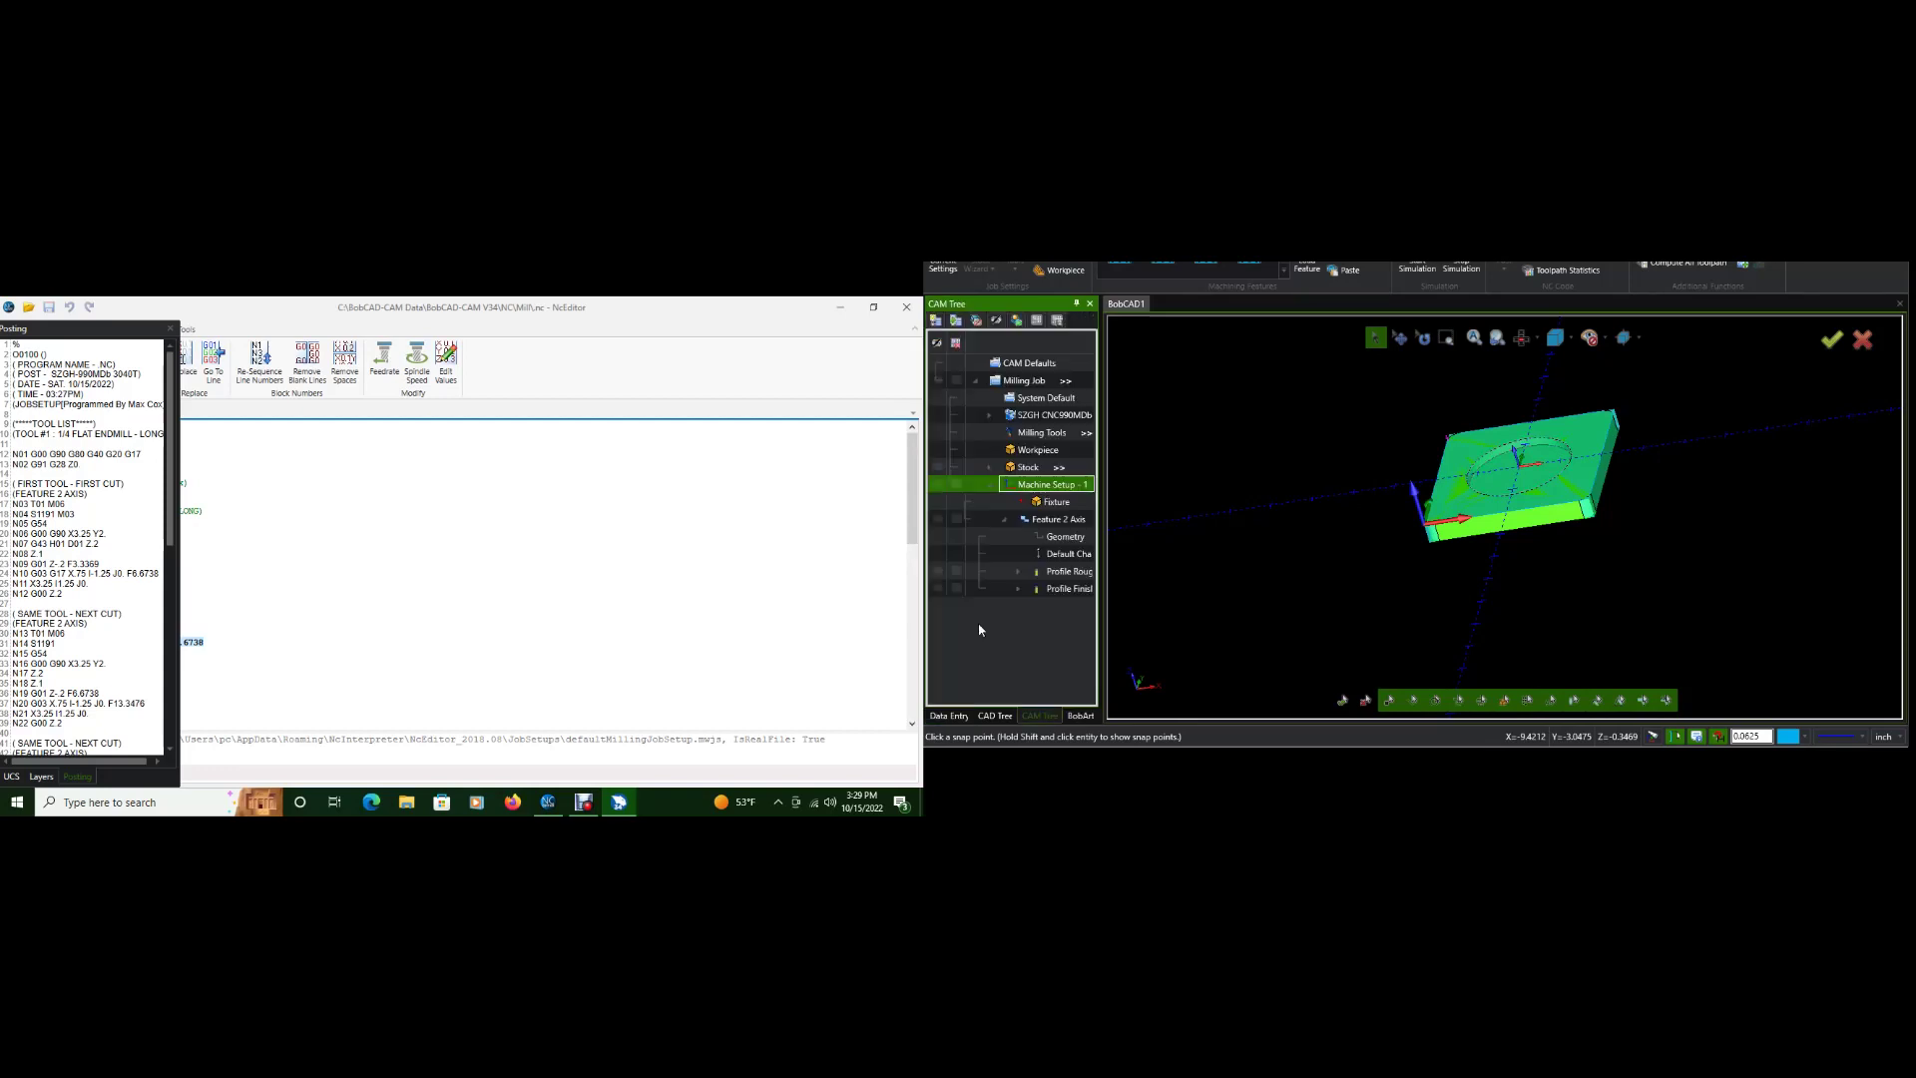
# - Keep the feature's default planes and choose the Pocketing machining strategy
pyautogui.click(1517, 697)
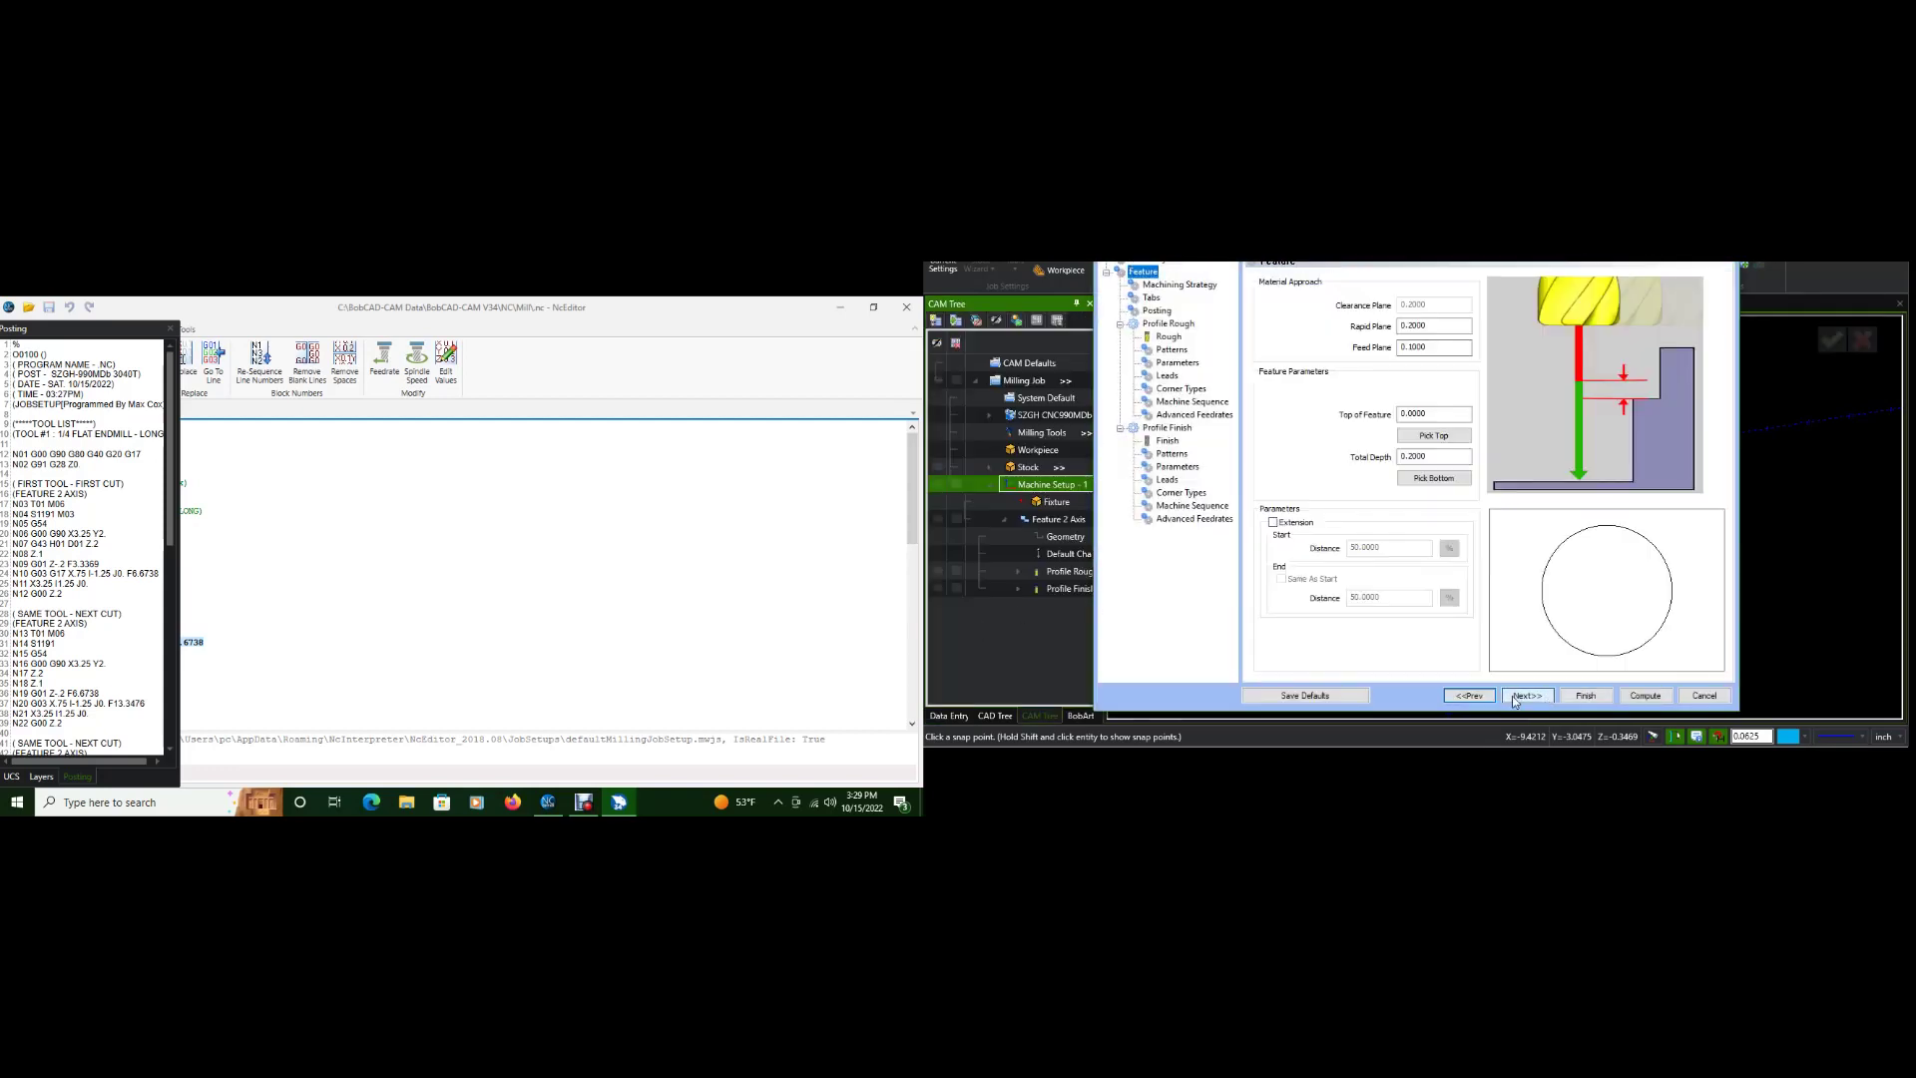
pyautogui.click(1514, 698)
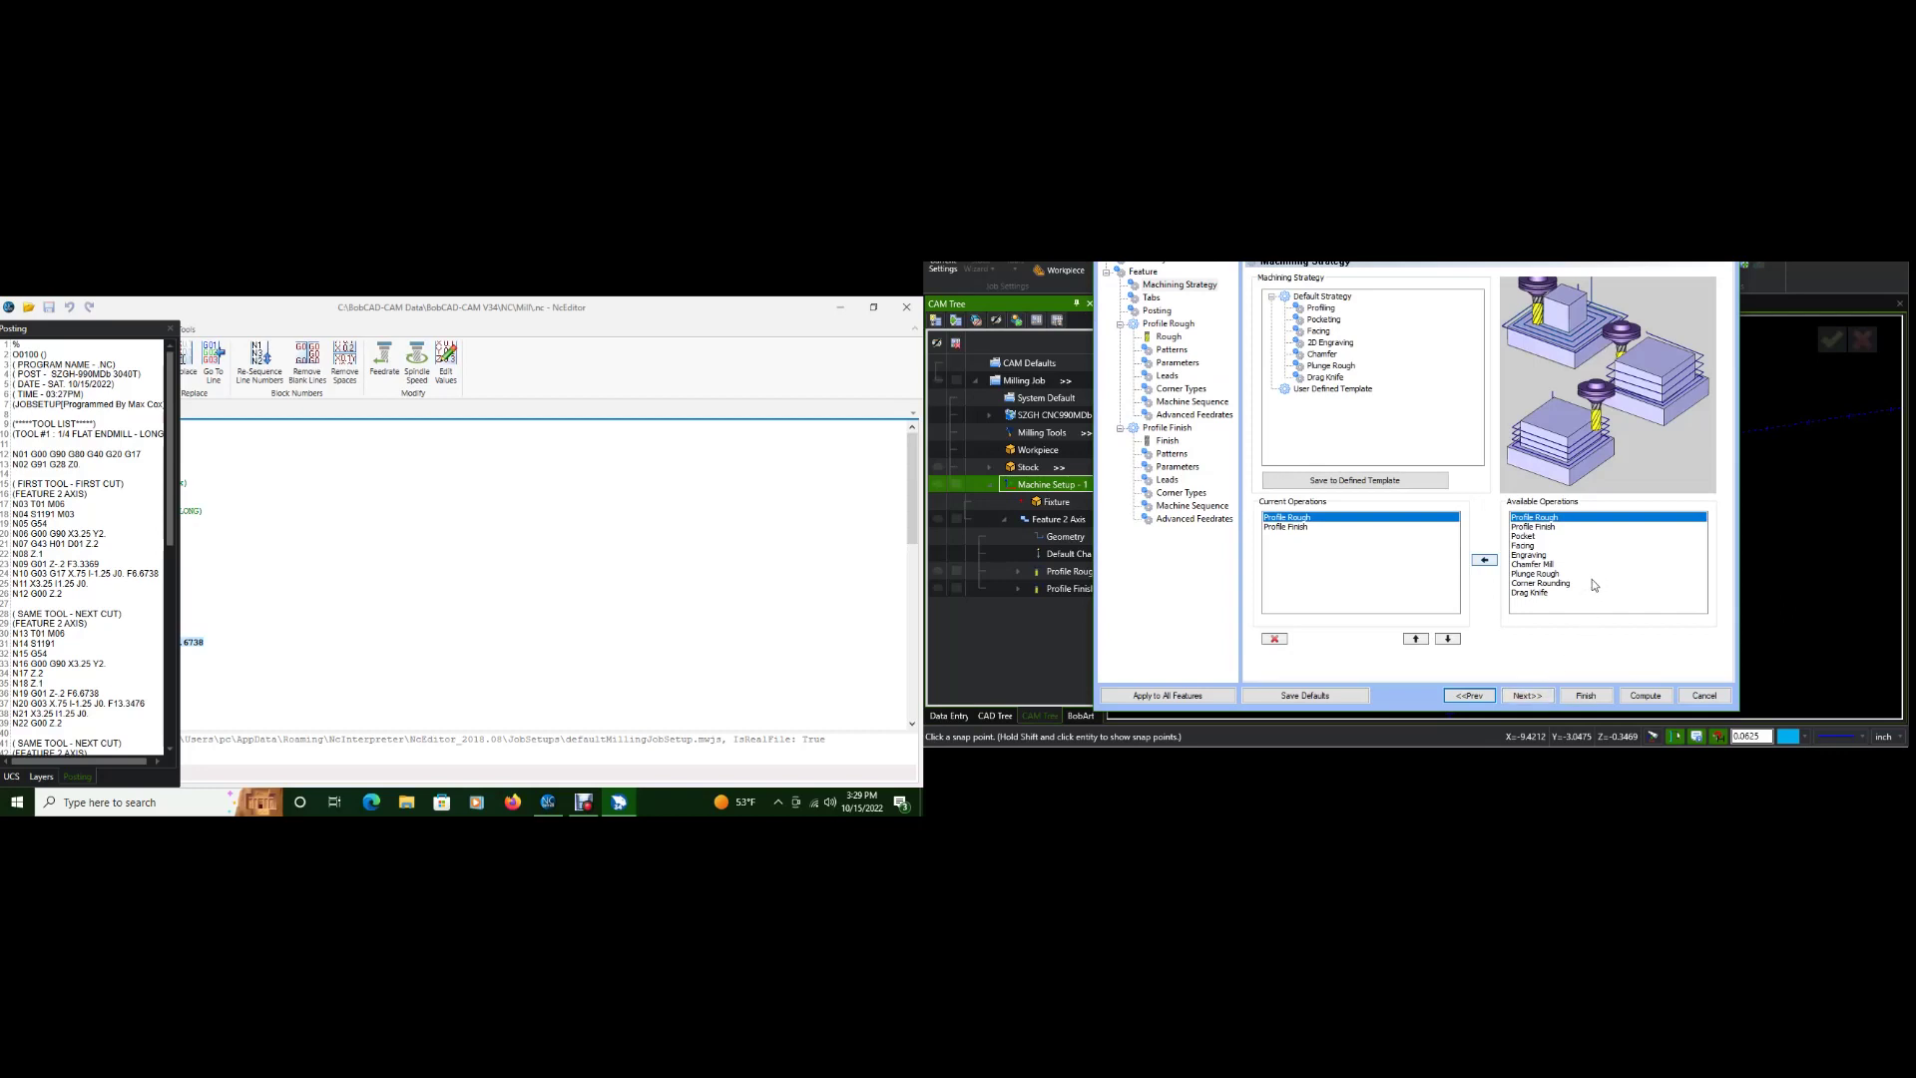
pyautogui.click(1329, 320)
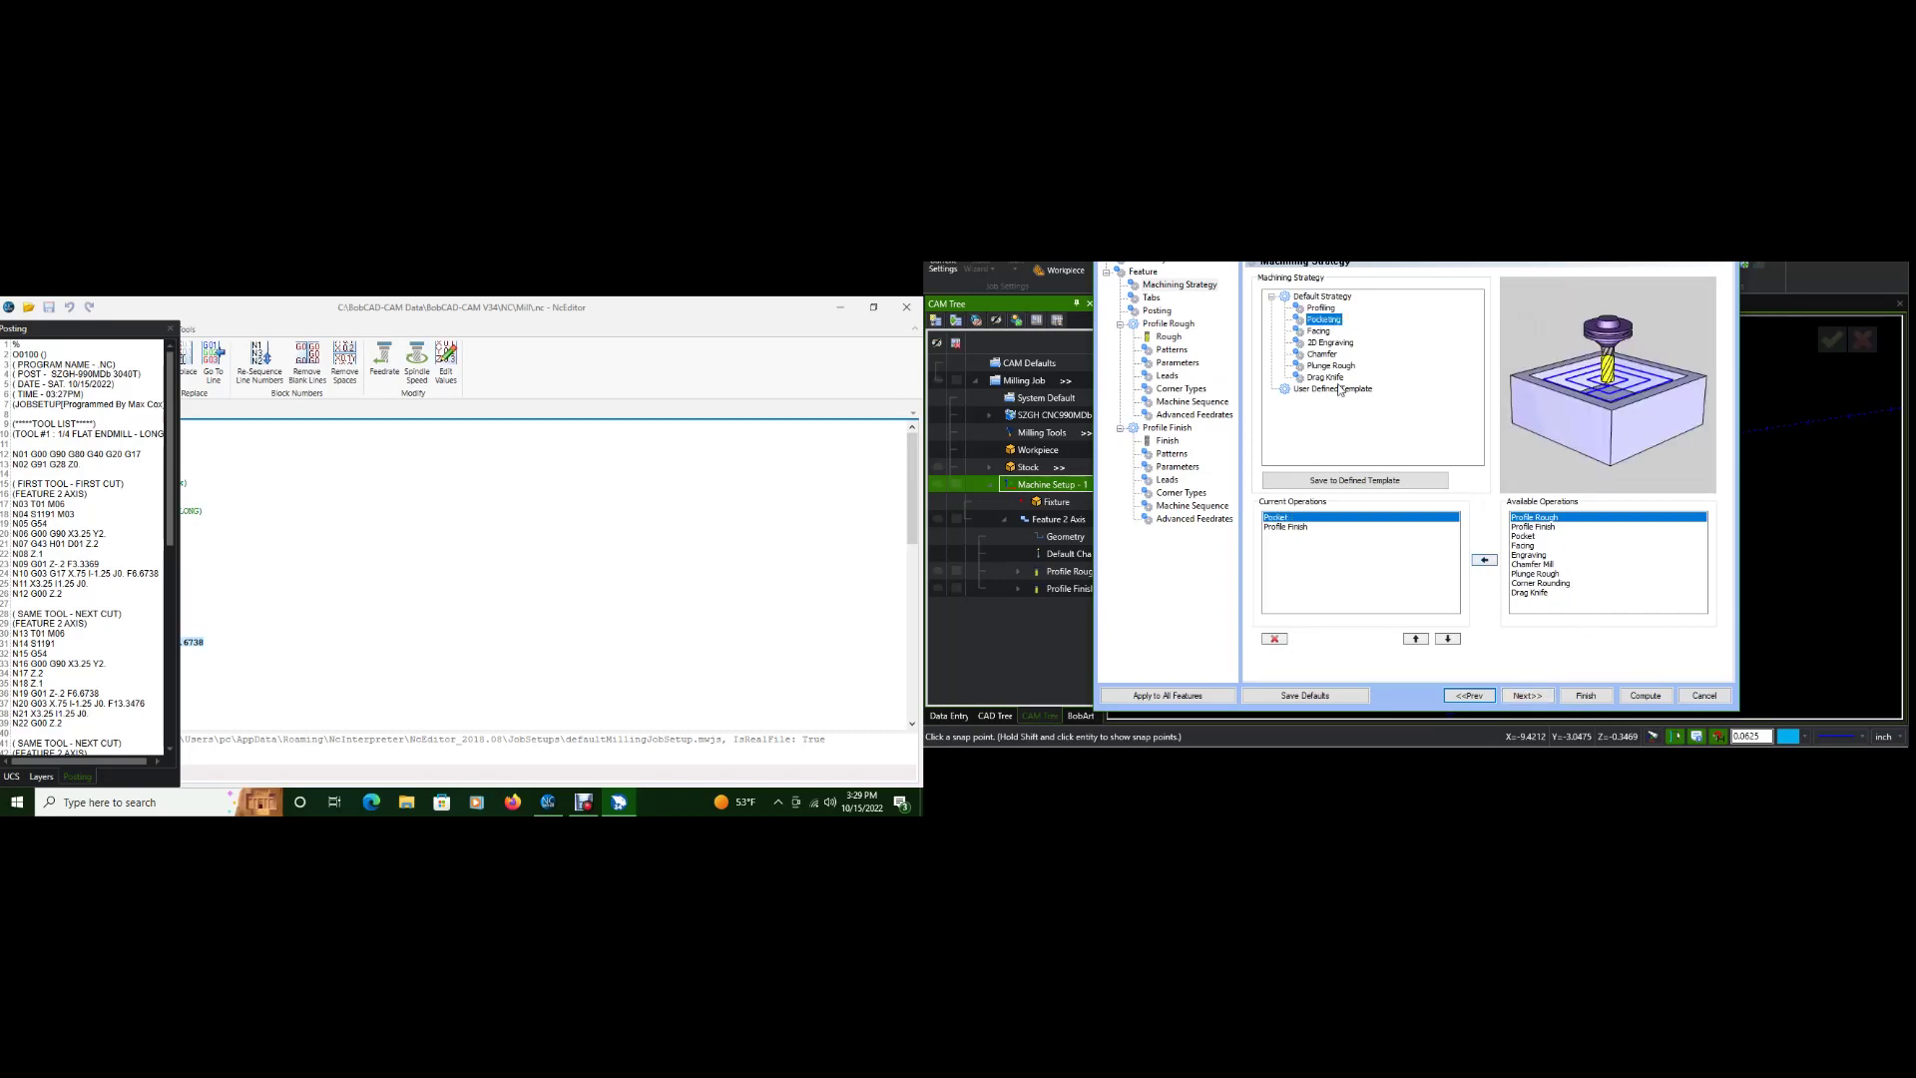
# - Keep the default tabs, posting, pocket tool, pattern, parameters, leads, sequence, links and feedrate settings up to the Profile Finish tool
pyautogui.click(1542, 695)
pyautogui.click(1542, 695)
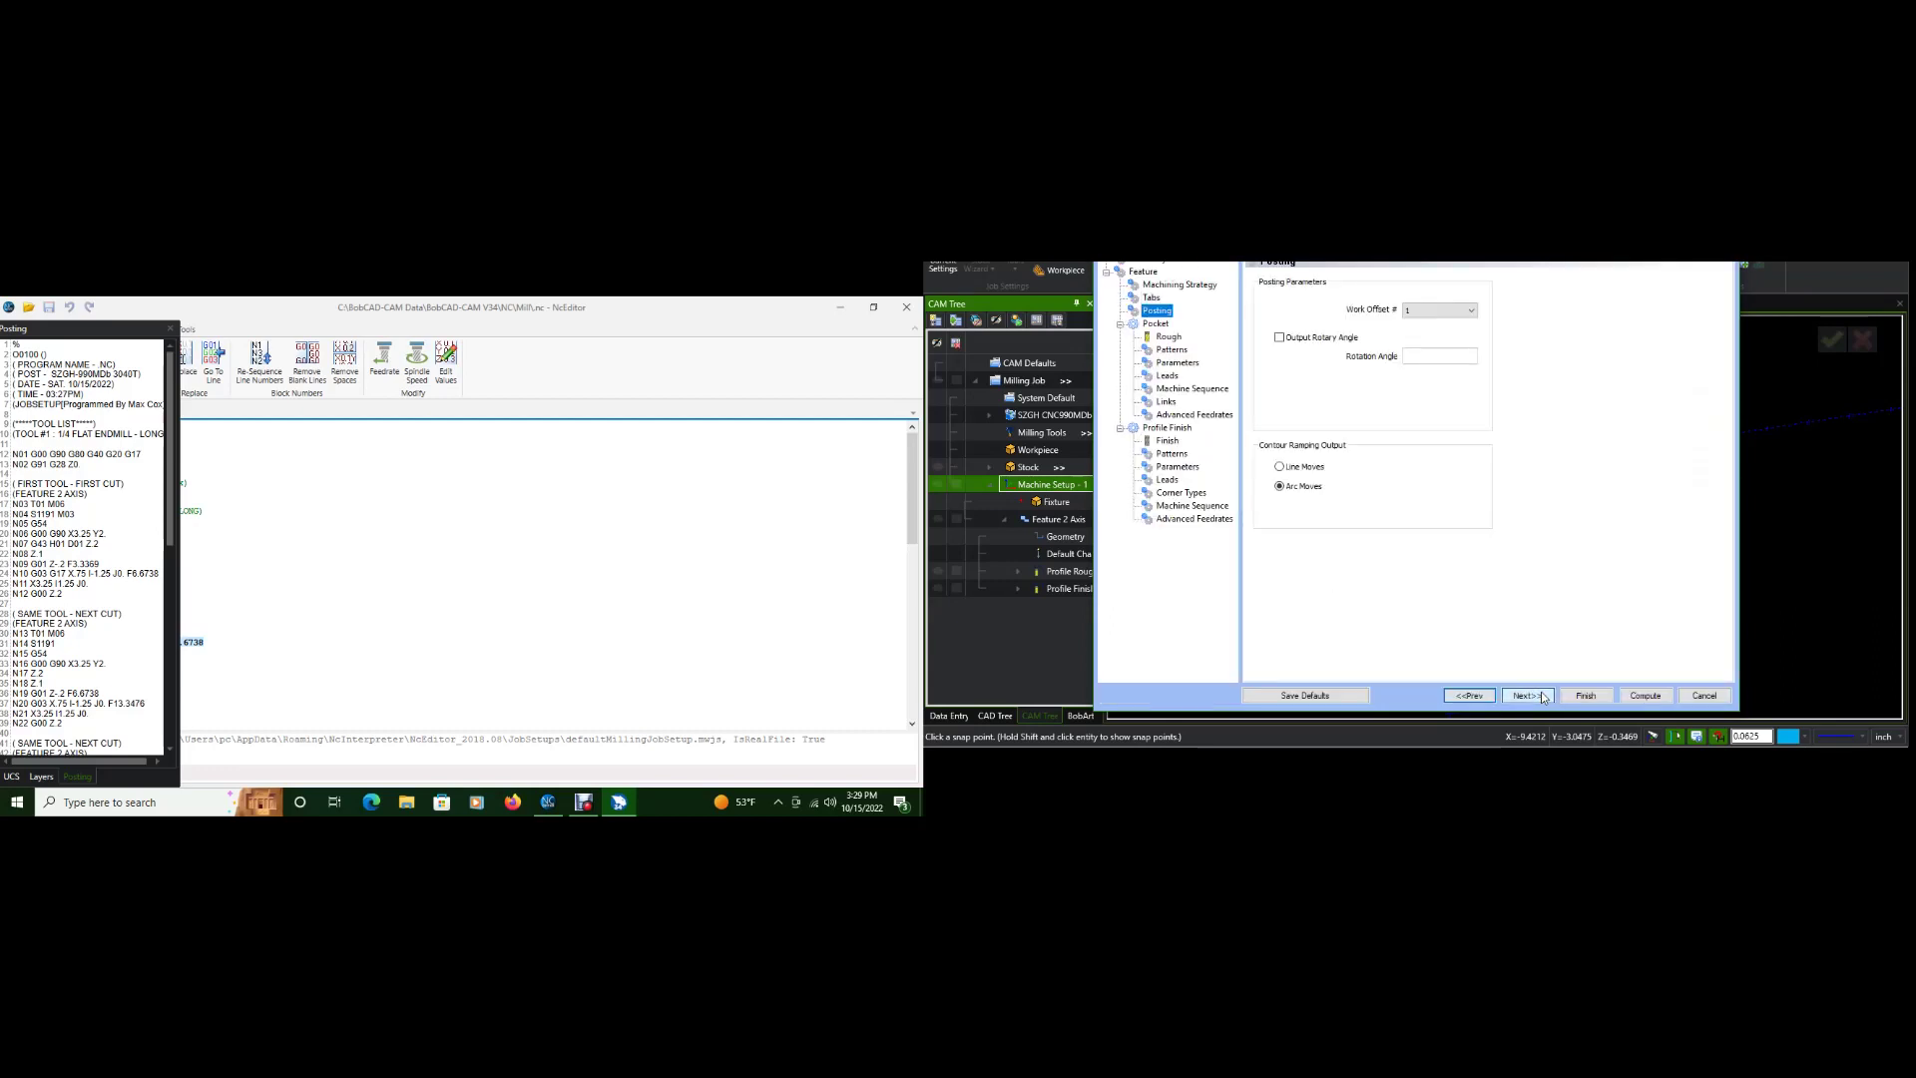
pyautogui.click(1541, 696)
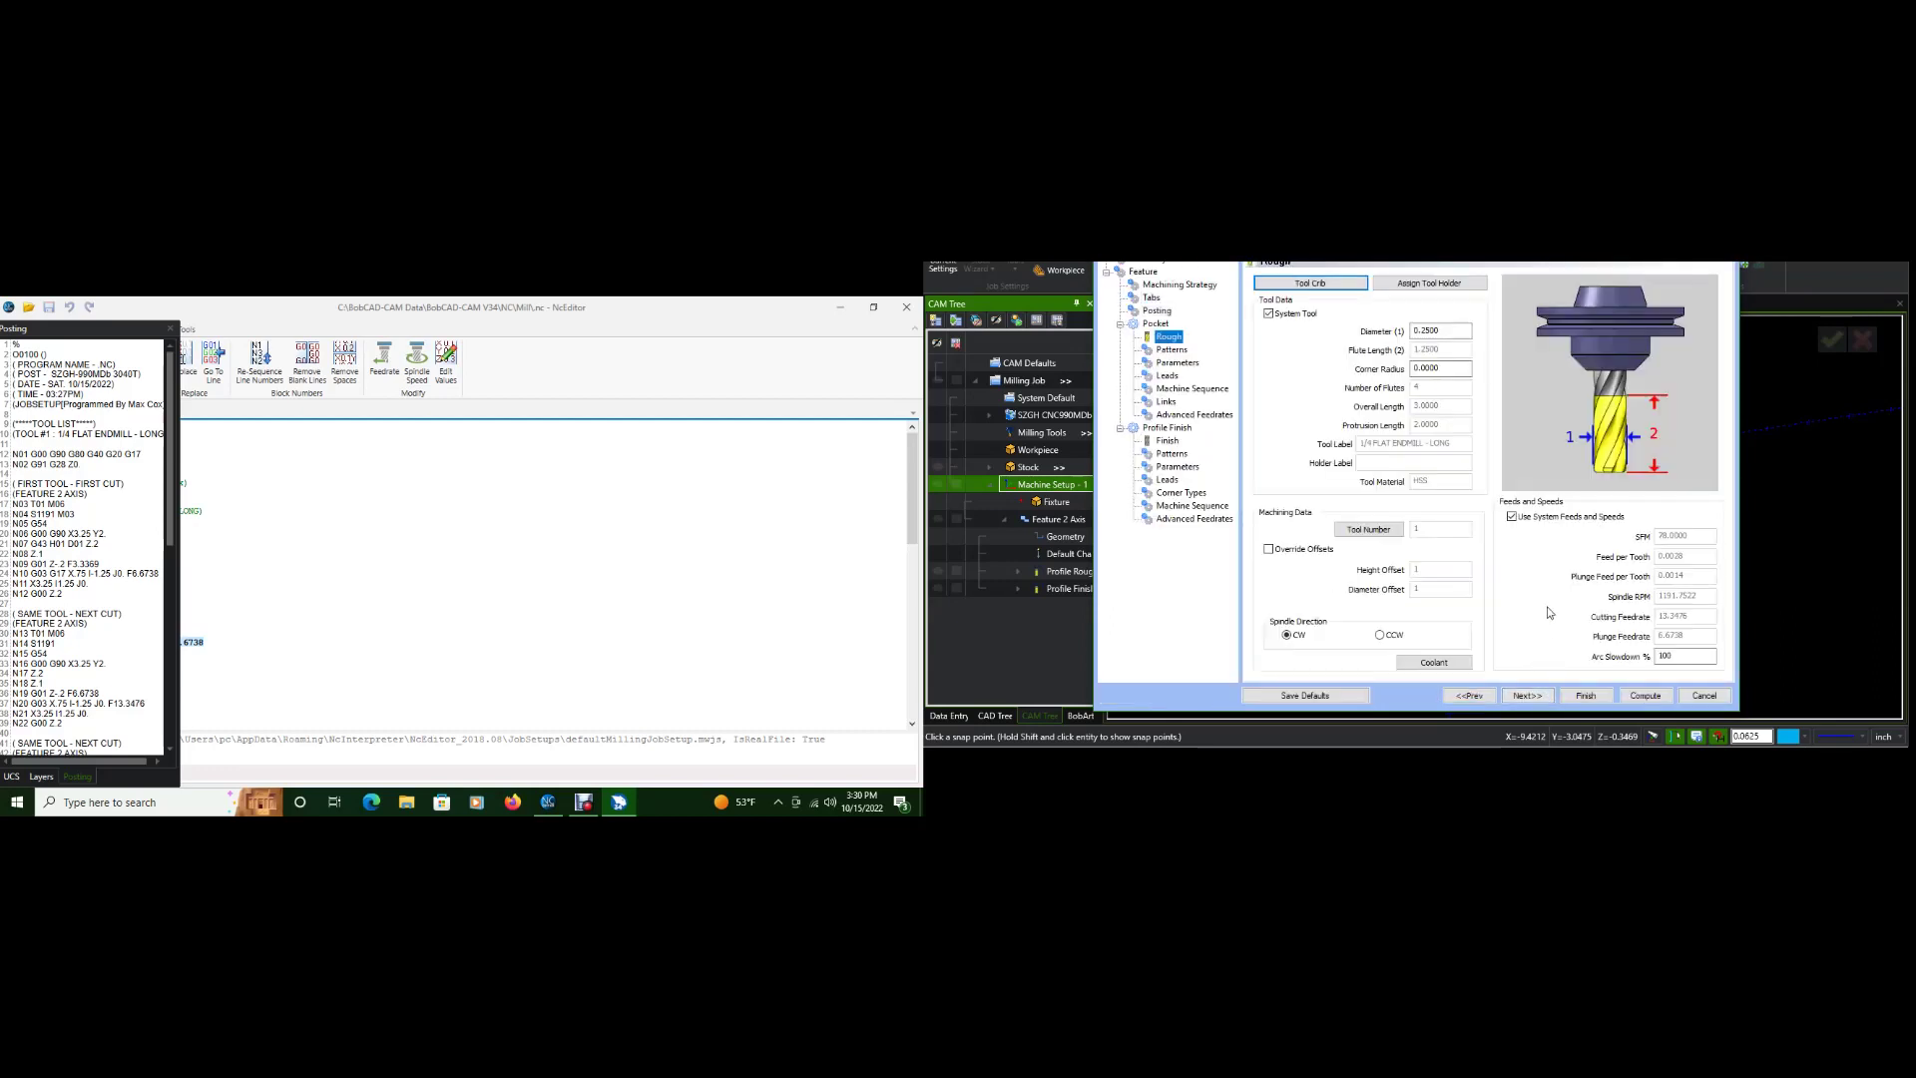
pyautogui.click(1523, 697)
pyautogui.click(1518, 696)
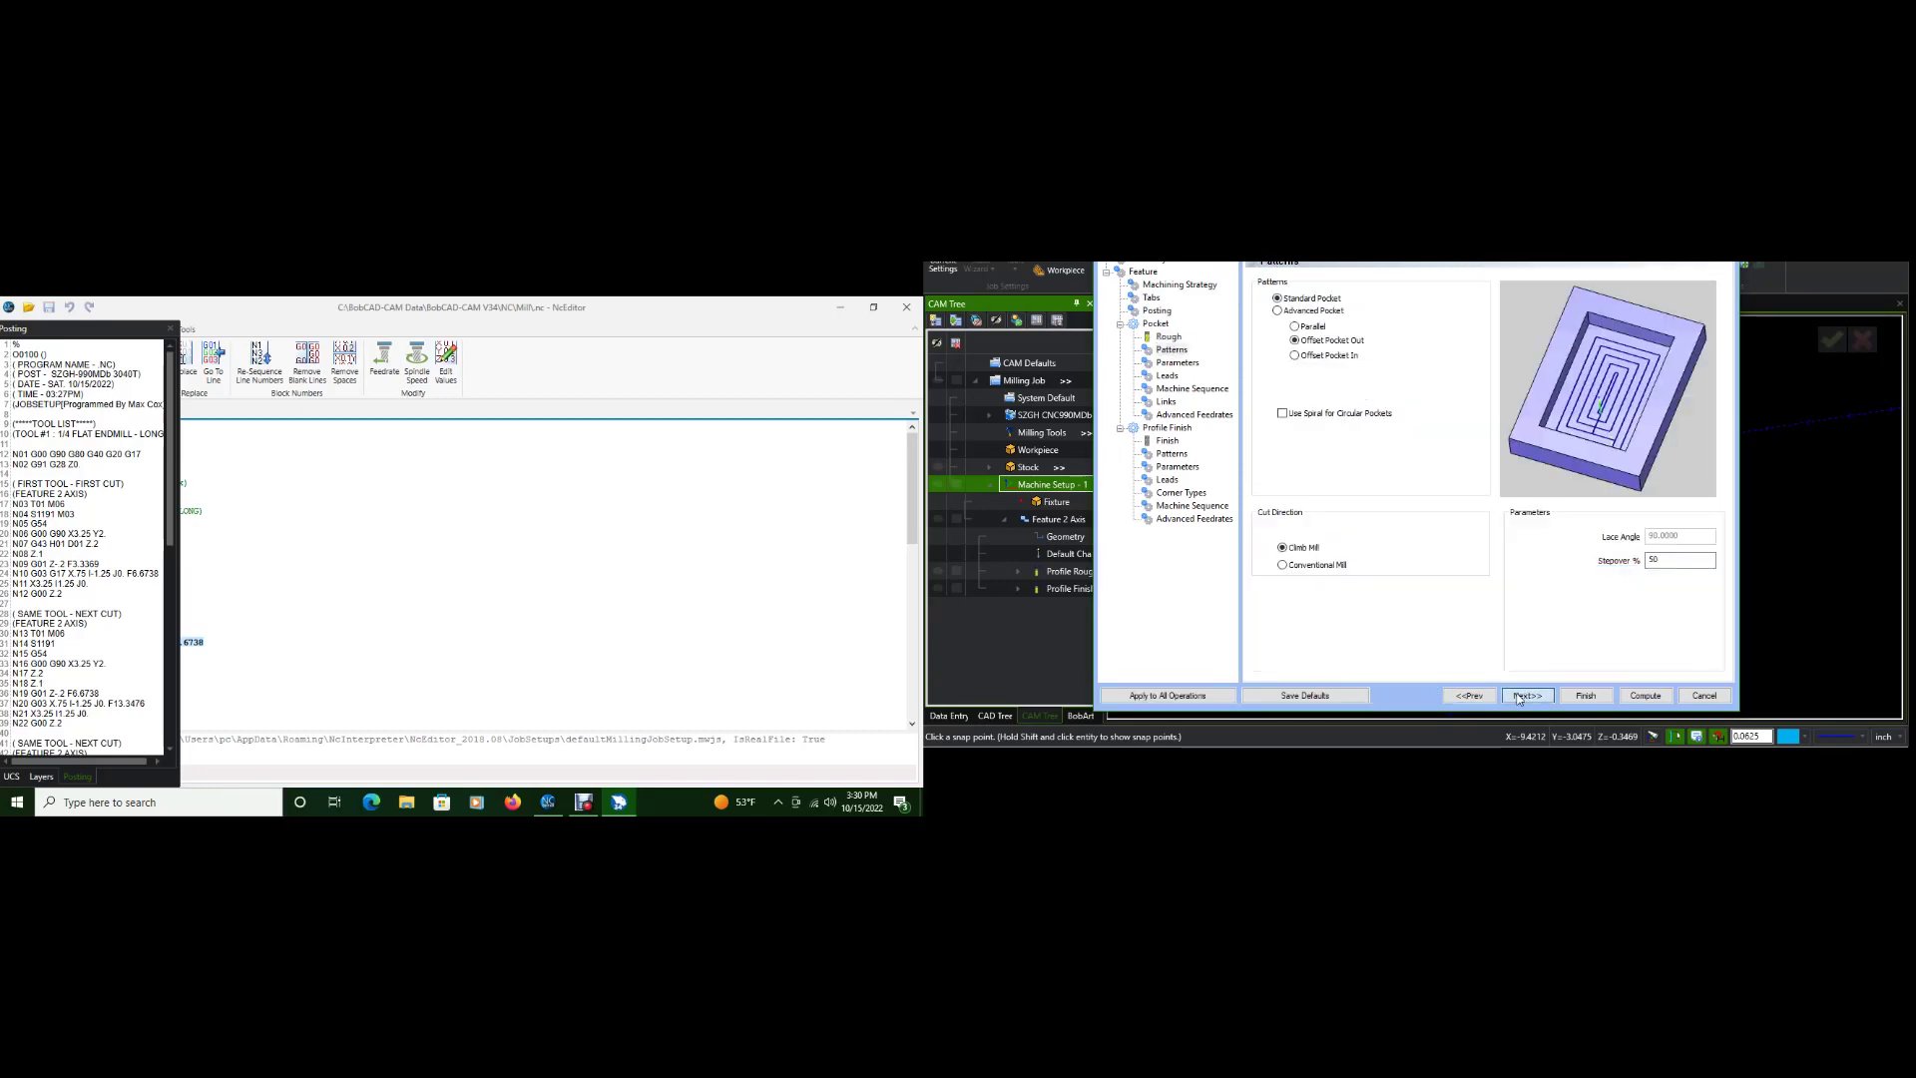
pyautogui.click(1517, 696)
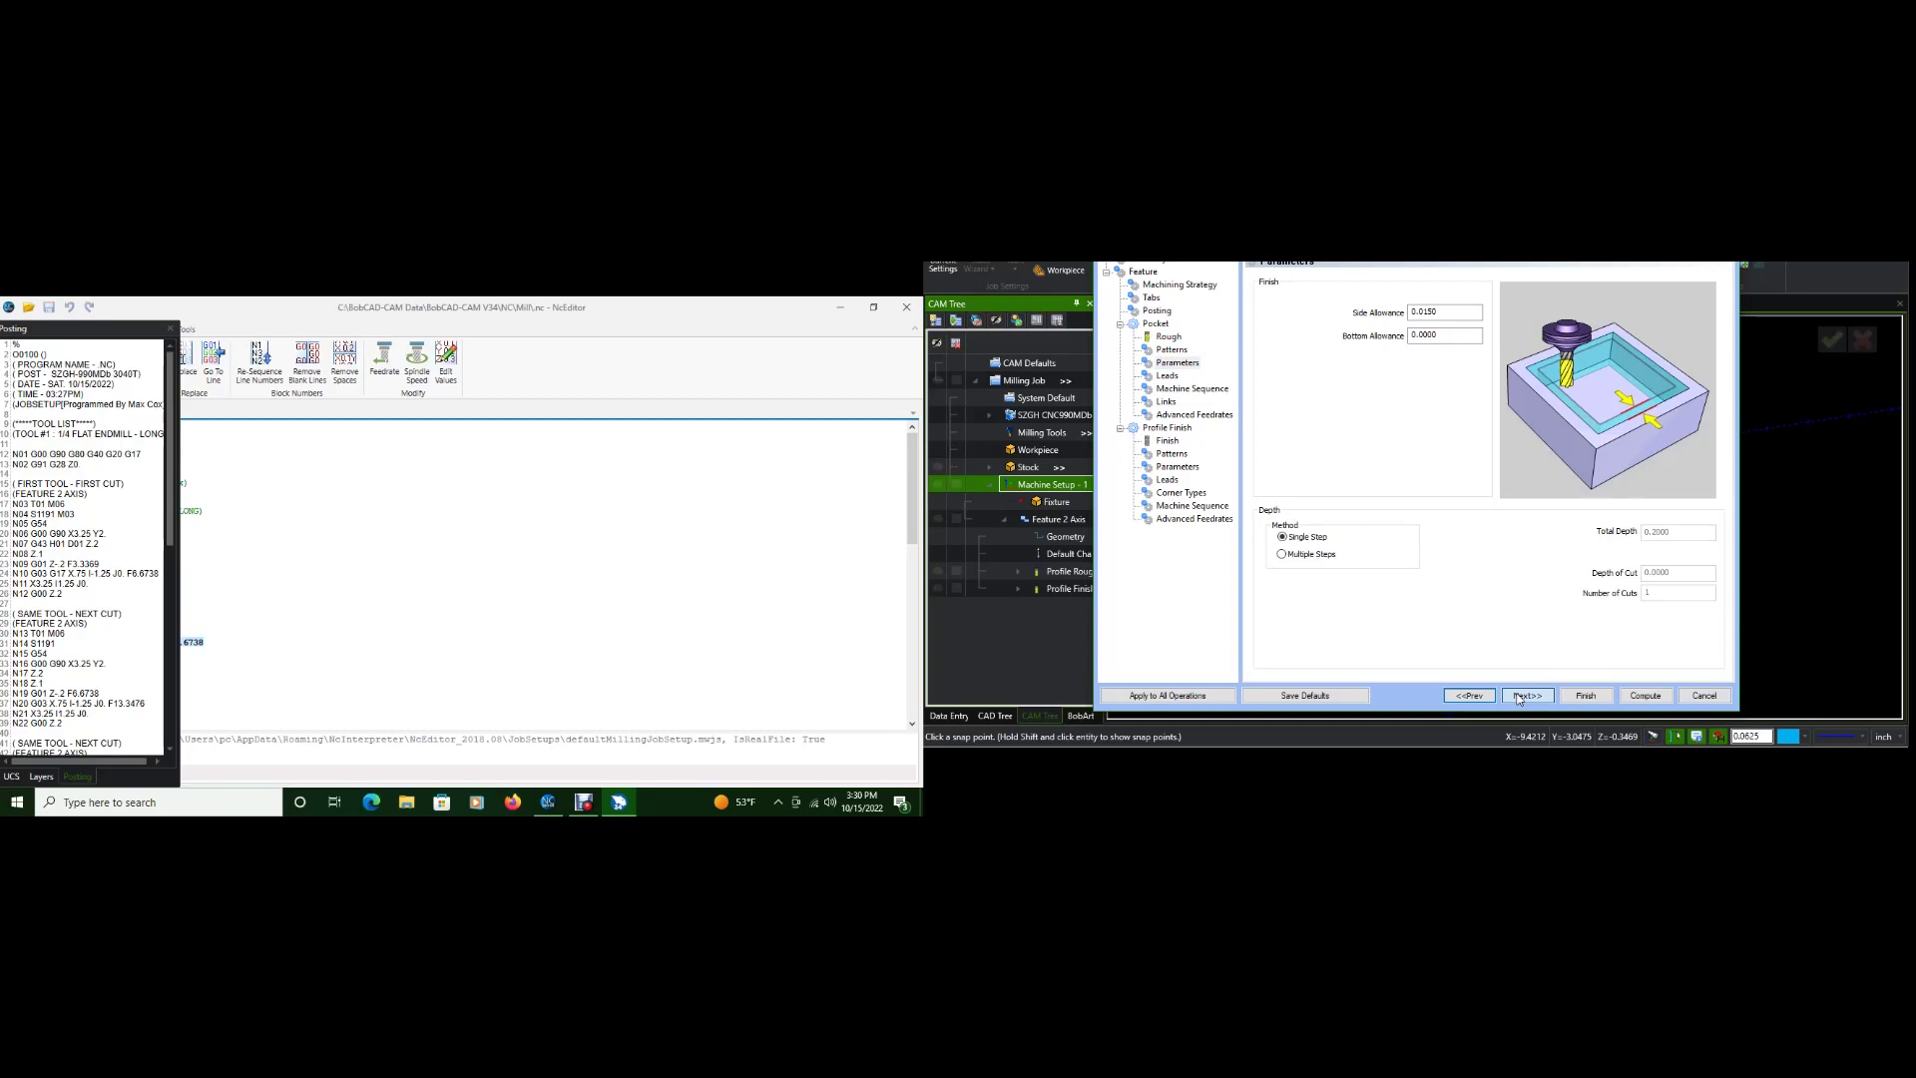
pyautogui.click(1518, 696)
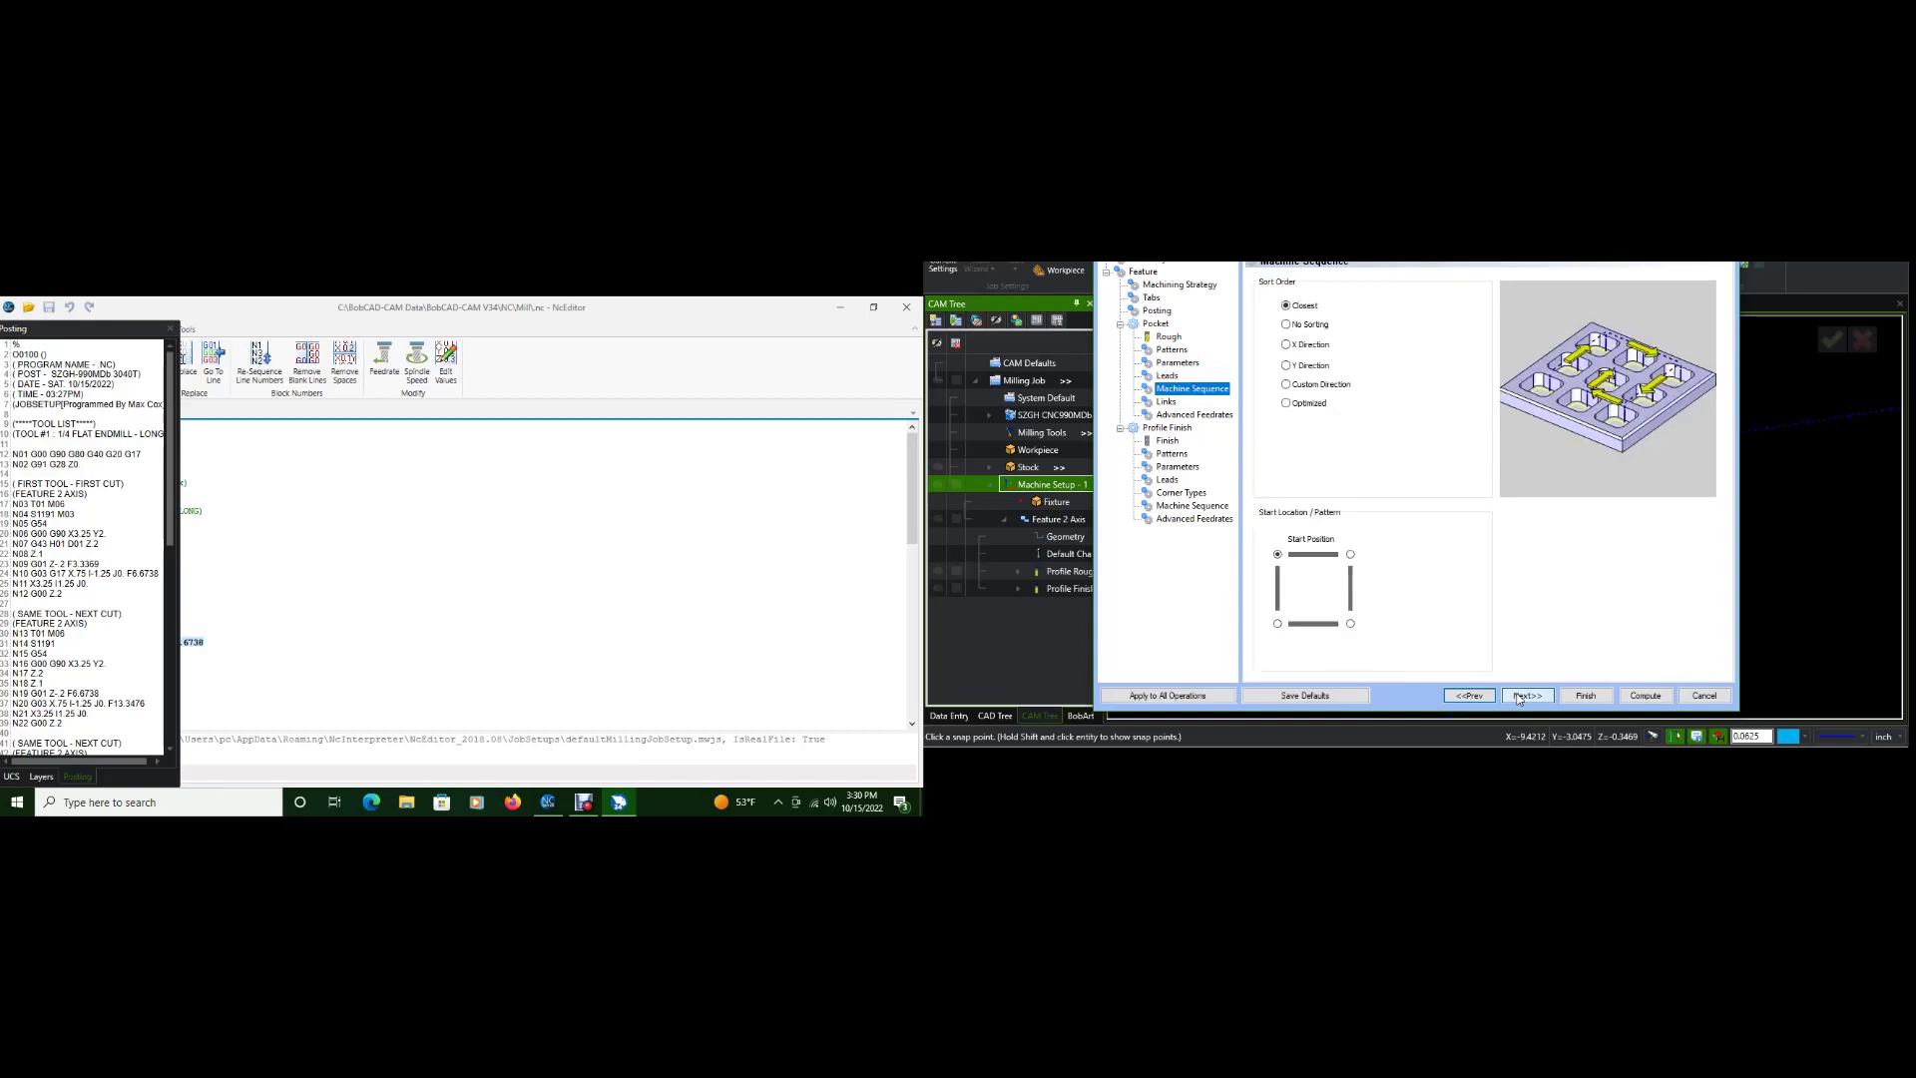
pyautogui.click(1517, 697)
pyautogui.click(1518, 697)
pyautogui.click(1518, 696)
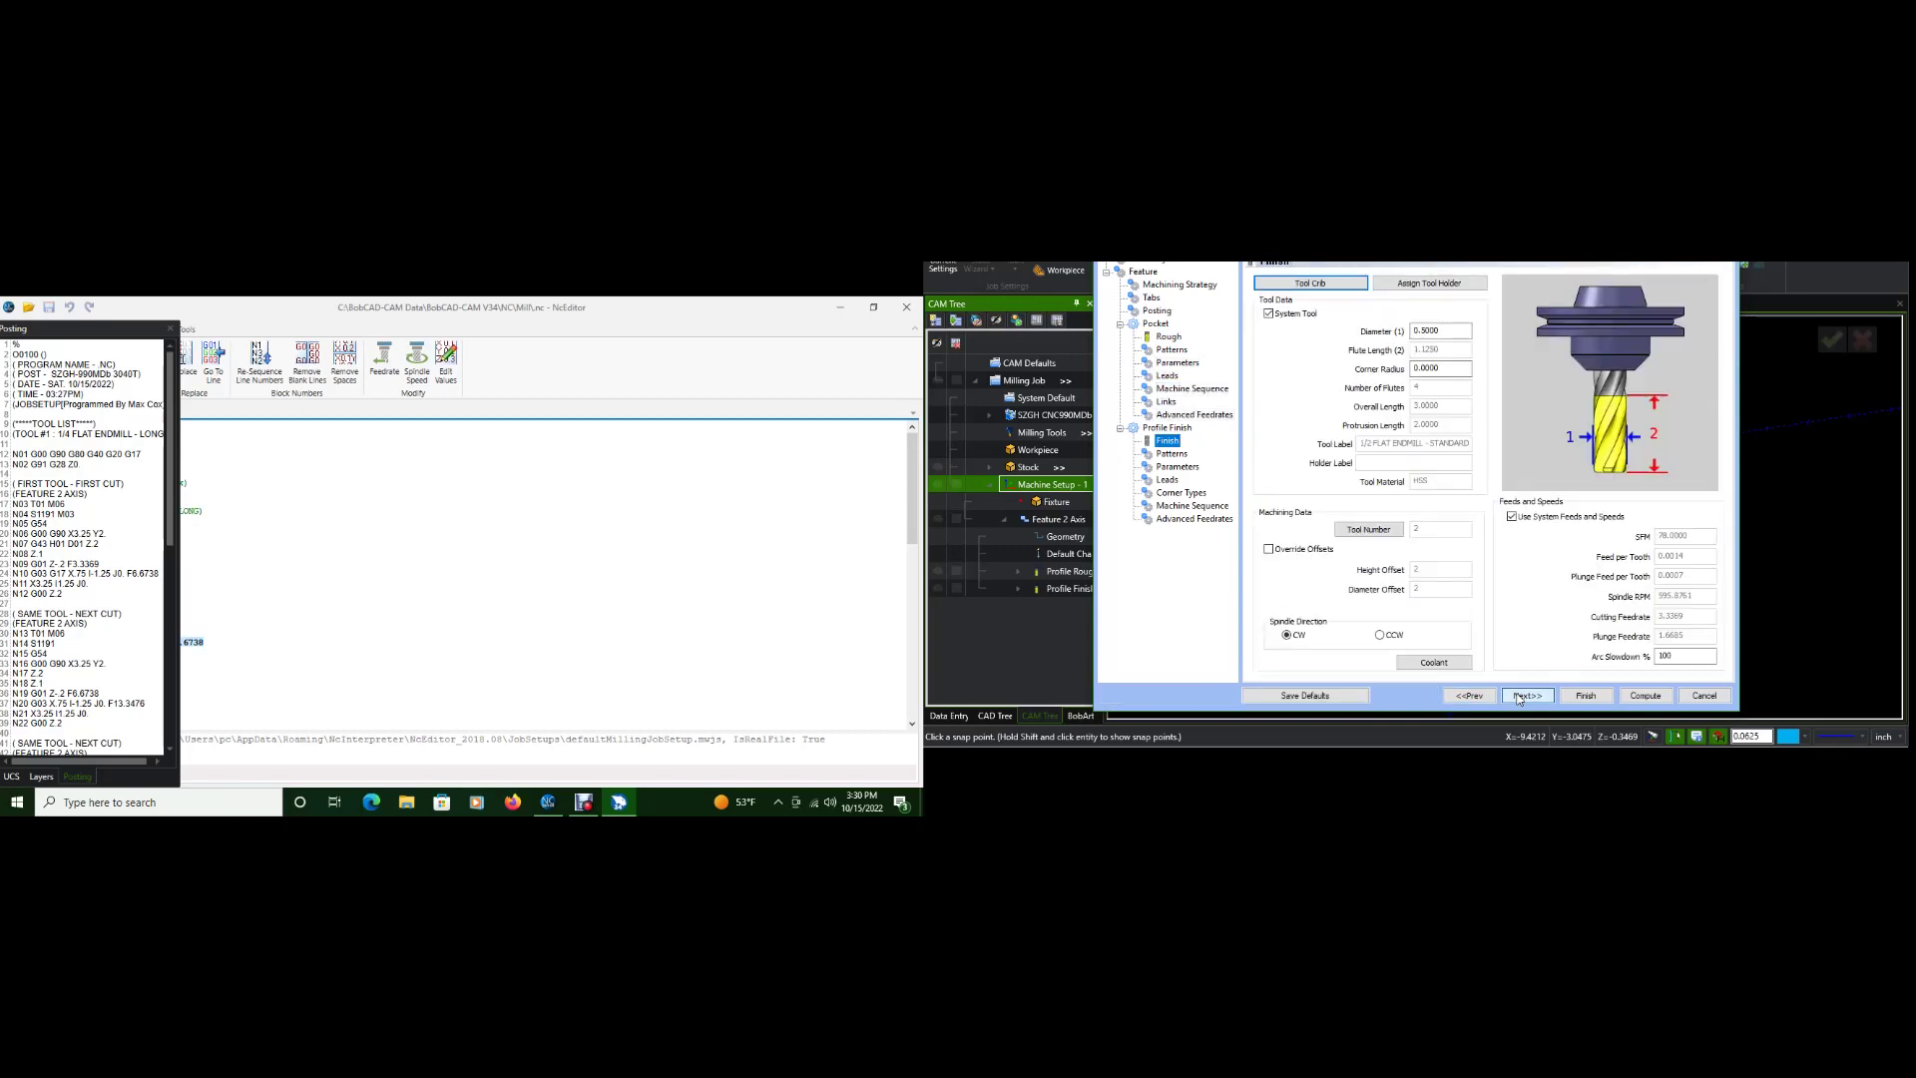
# - Assign the 1/4 FLAT ENDMILL - LONG from the tool crib to the pocket's Profile Finish
pyautogui.click(1352, 291)
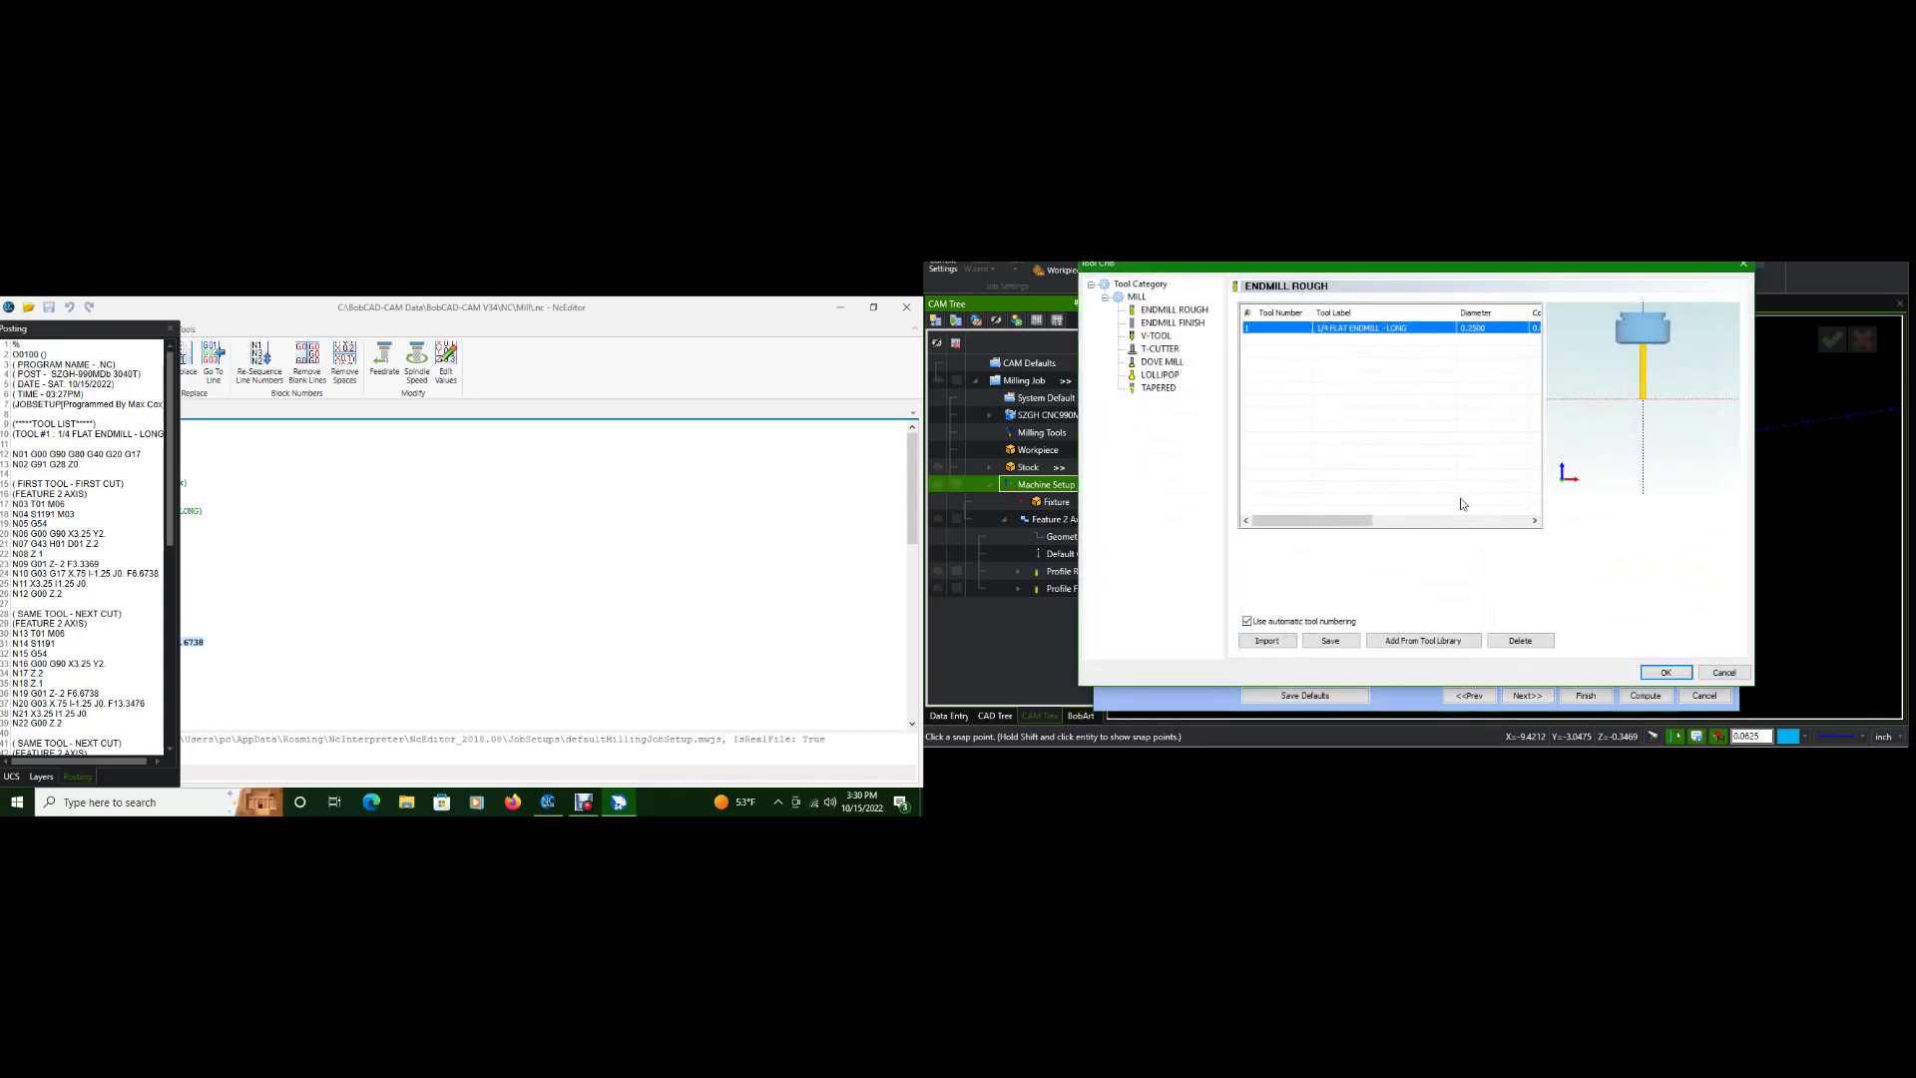
pyautogui.click(1666, 672)
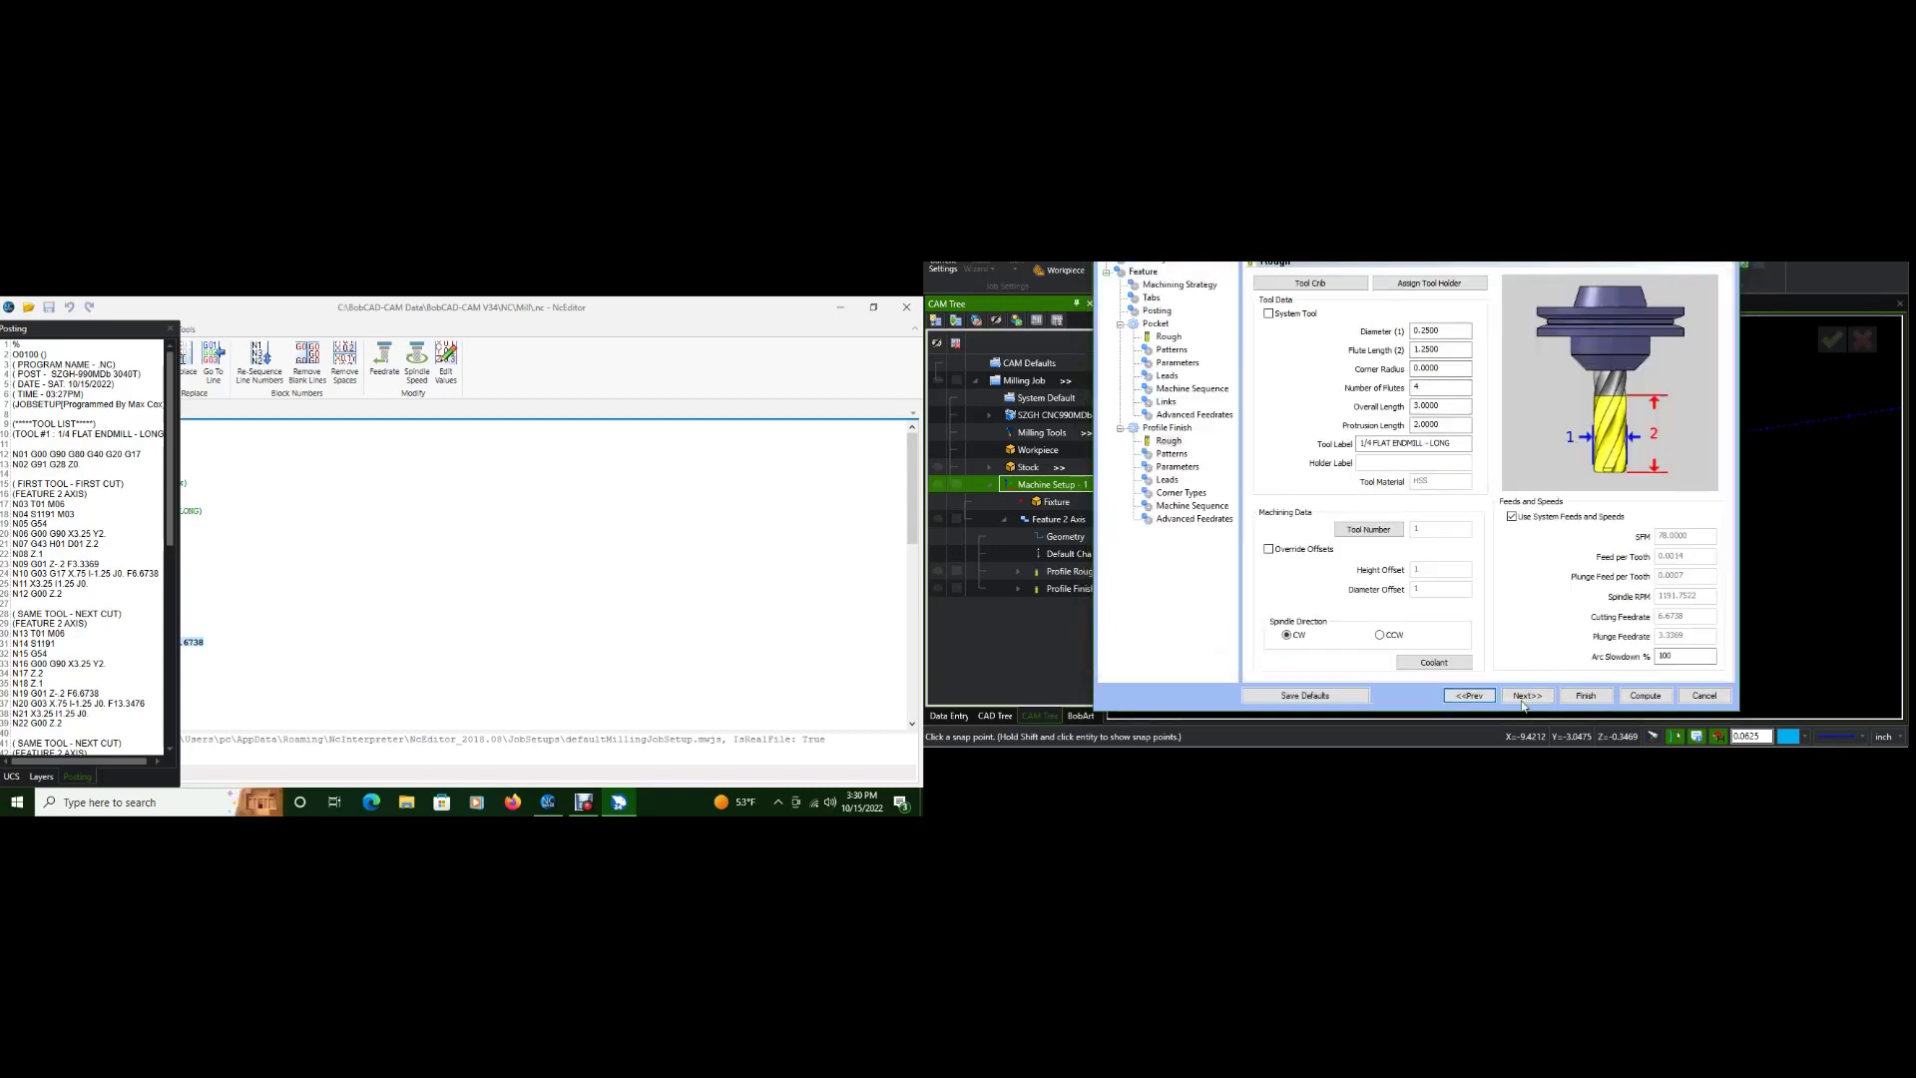
pyautogui.click(1538, 697)
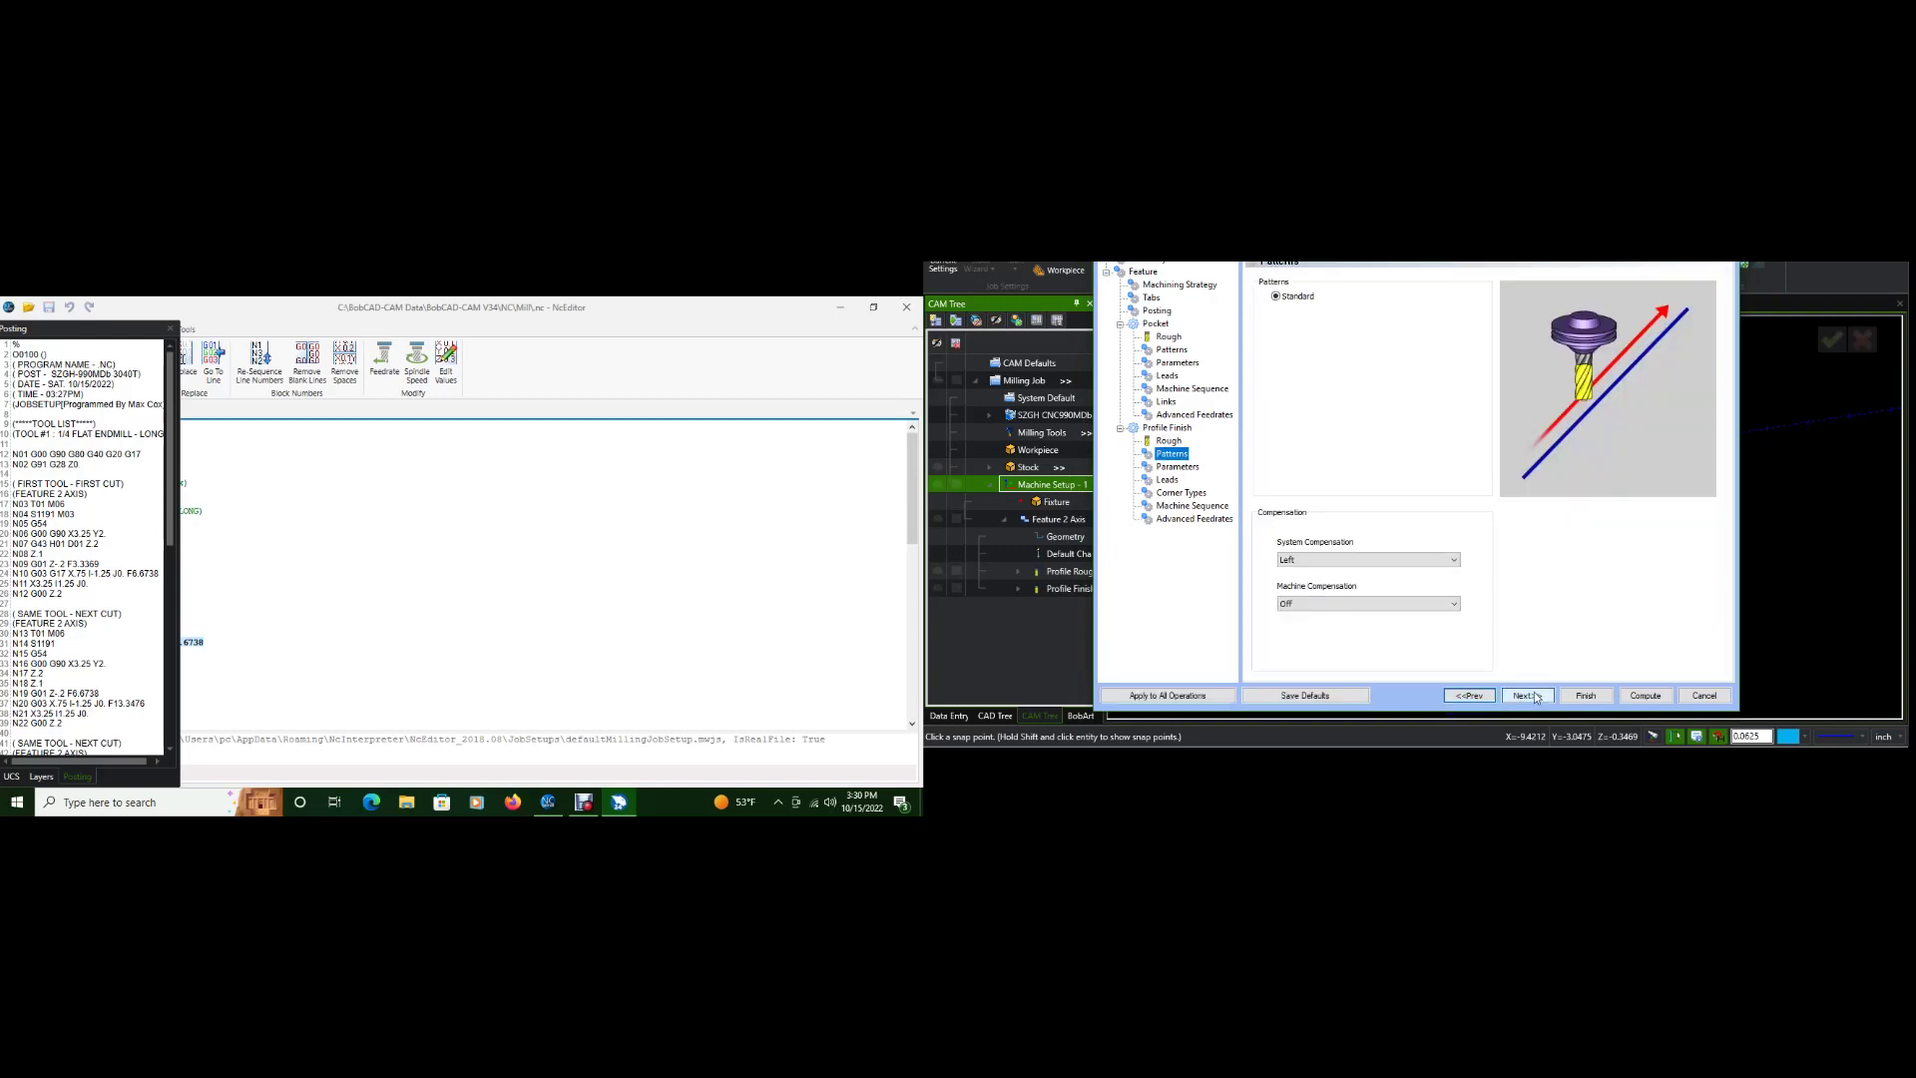
# - For the Profile Finish pattern, set system compensation to Off and machine compensation to Comp Right / G42
pyautogui.click(1382, 561)
pyautogui.click(1380, 574)
pyautogui.click(1397, 604)
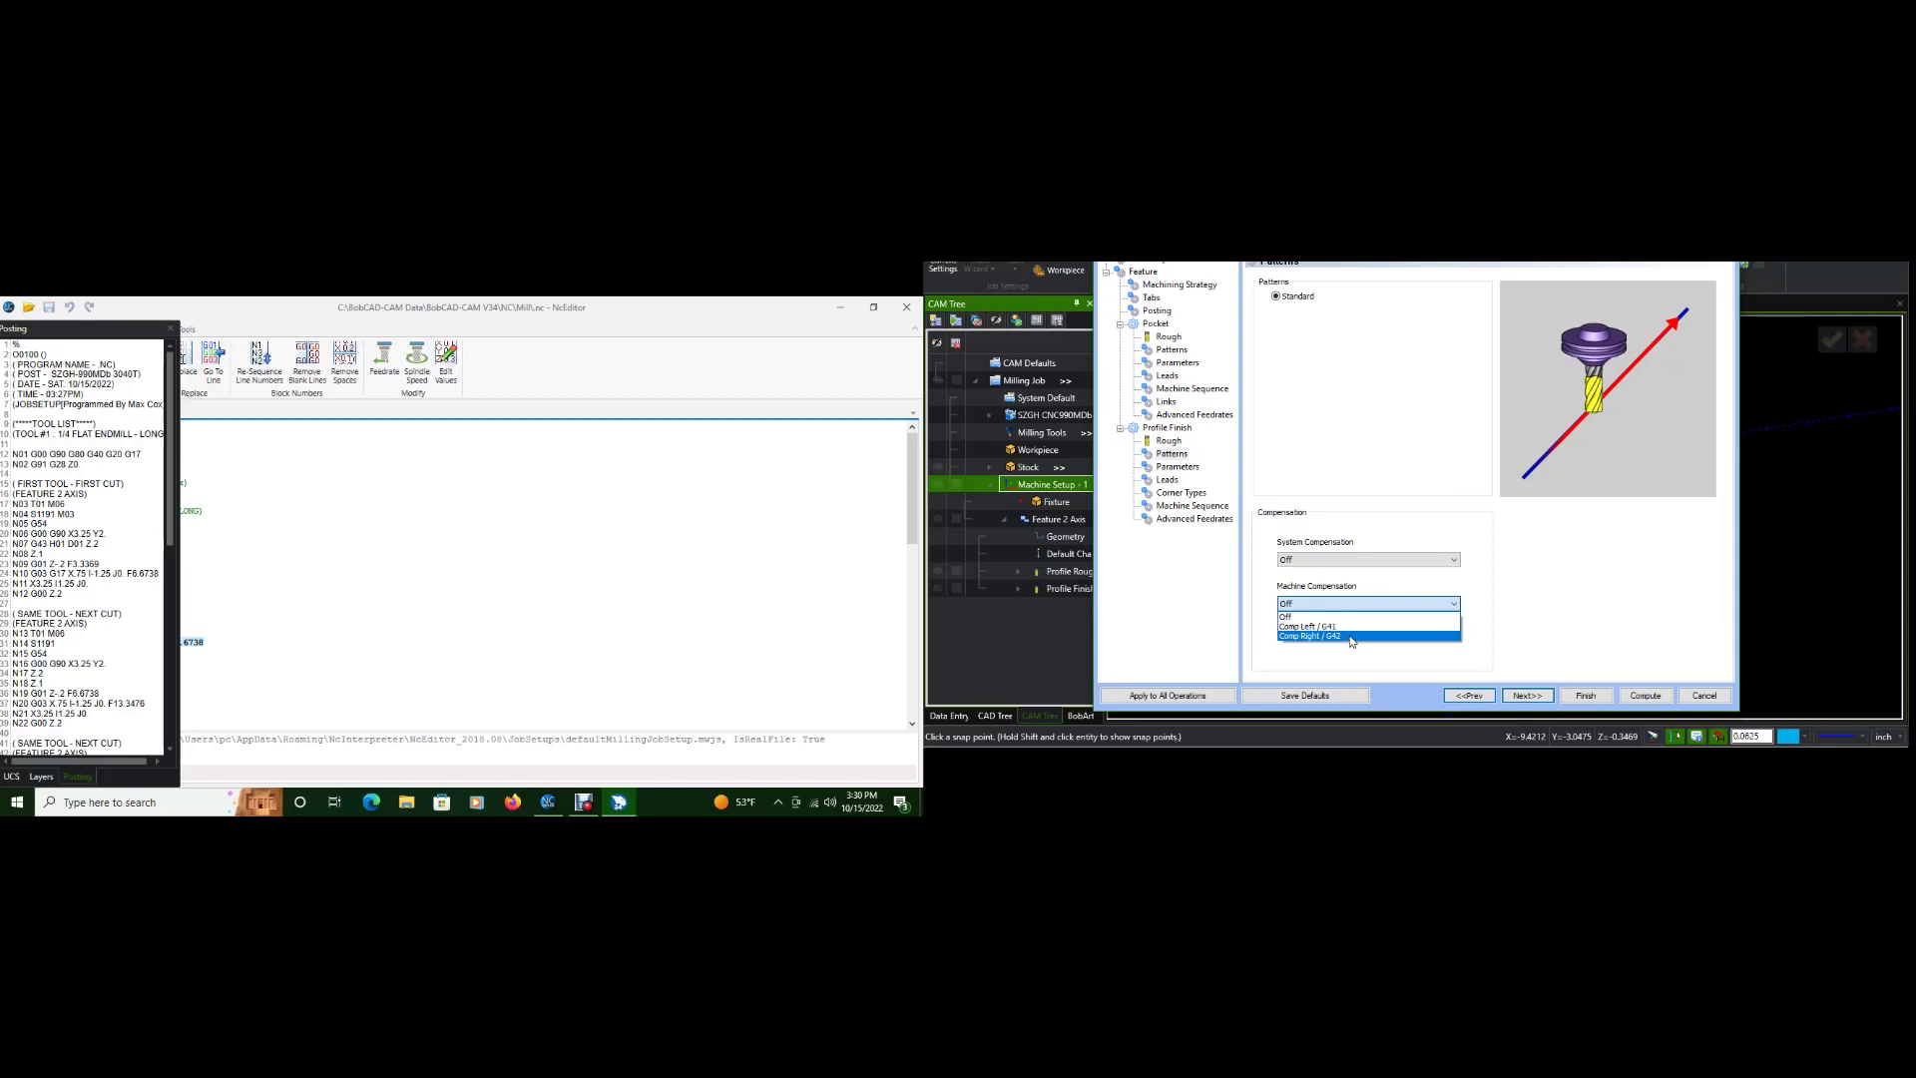
pyautogui.click(1352, 636)
# - Keep the remaining Profile Finish parameters, leads, corner, sequence and feedrate settings, and compute the pocket feature's toolpaths
pyautogui.click(1547, 697)
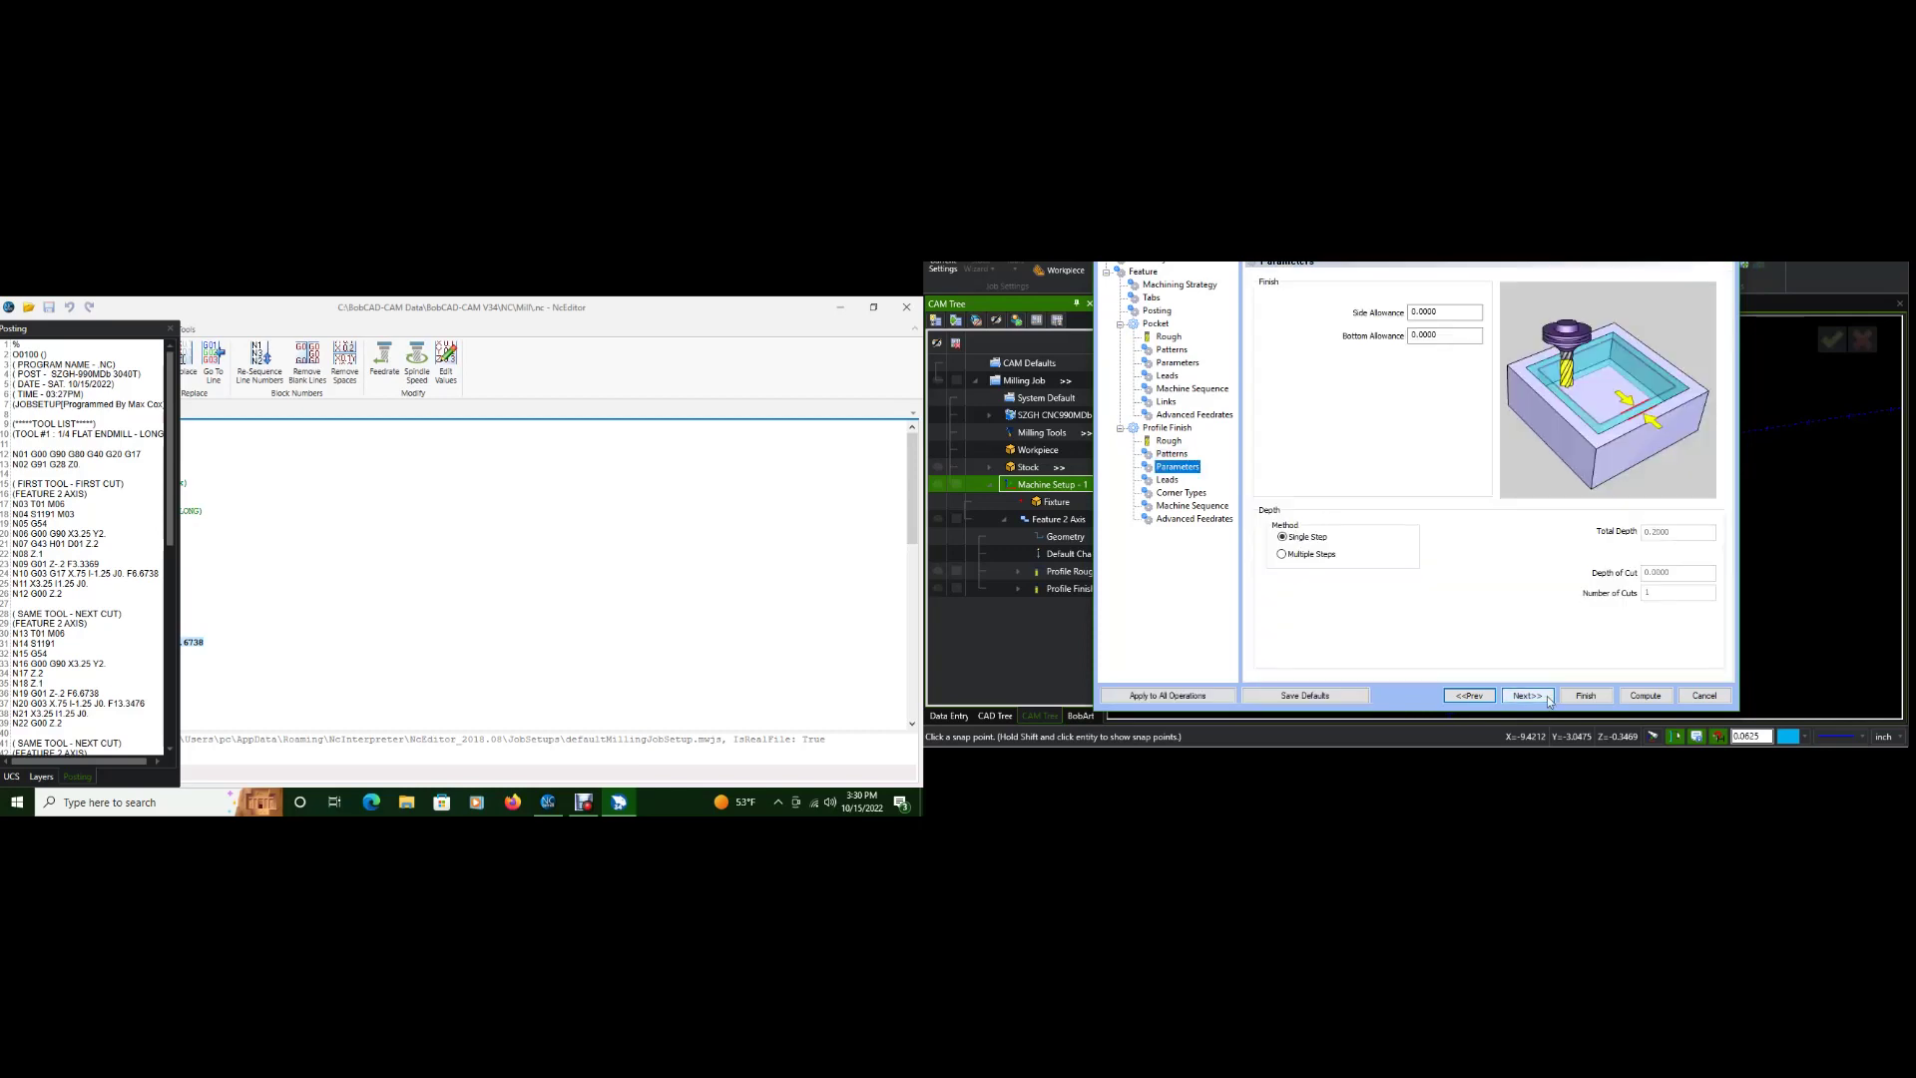
pyautogui.click(1546, 697)
pyautogui.click(1547, 697)
pyautogui.click(1546, 697)
pyautogui.click(1547, 697)
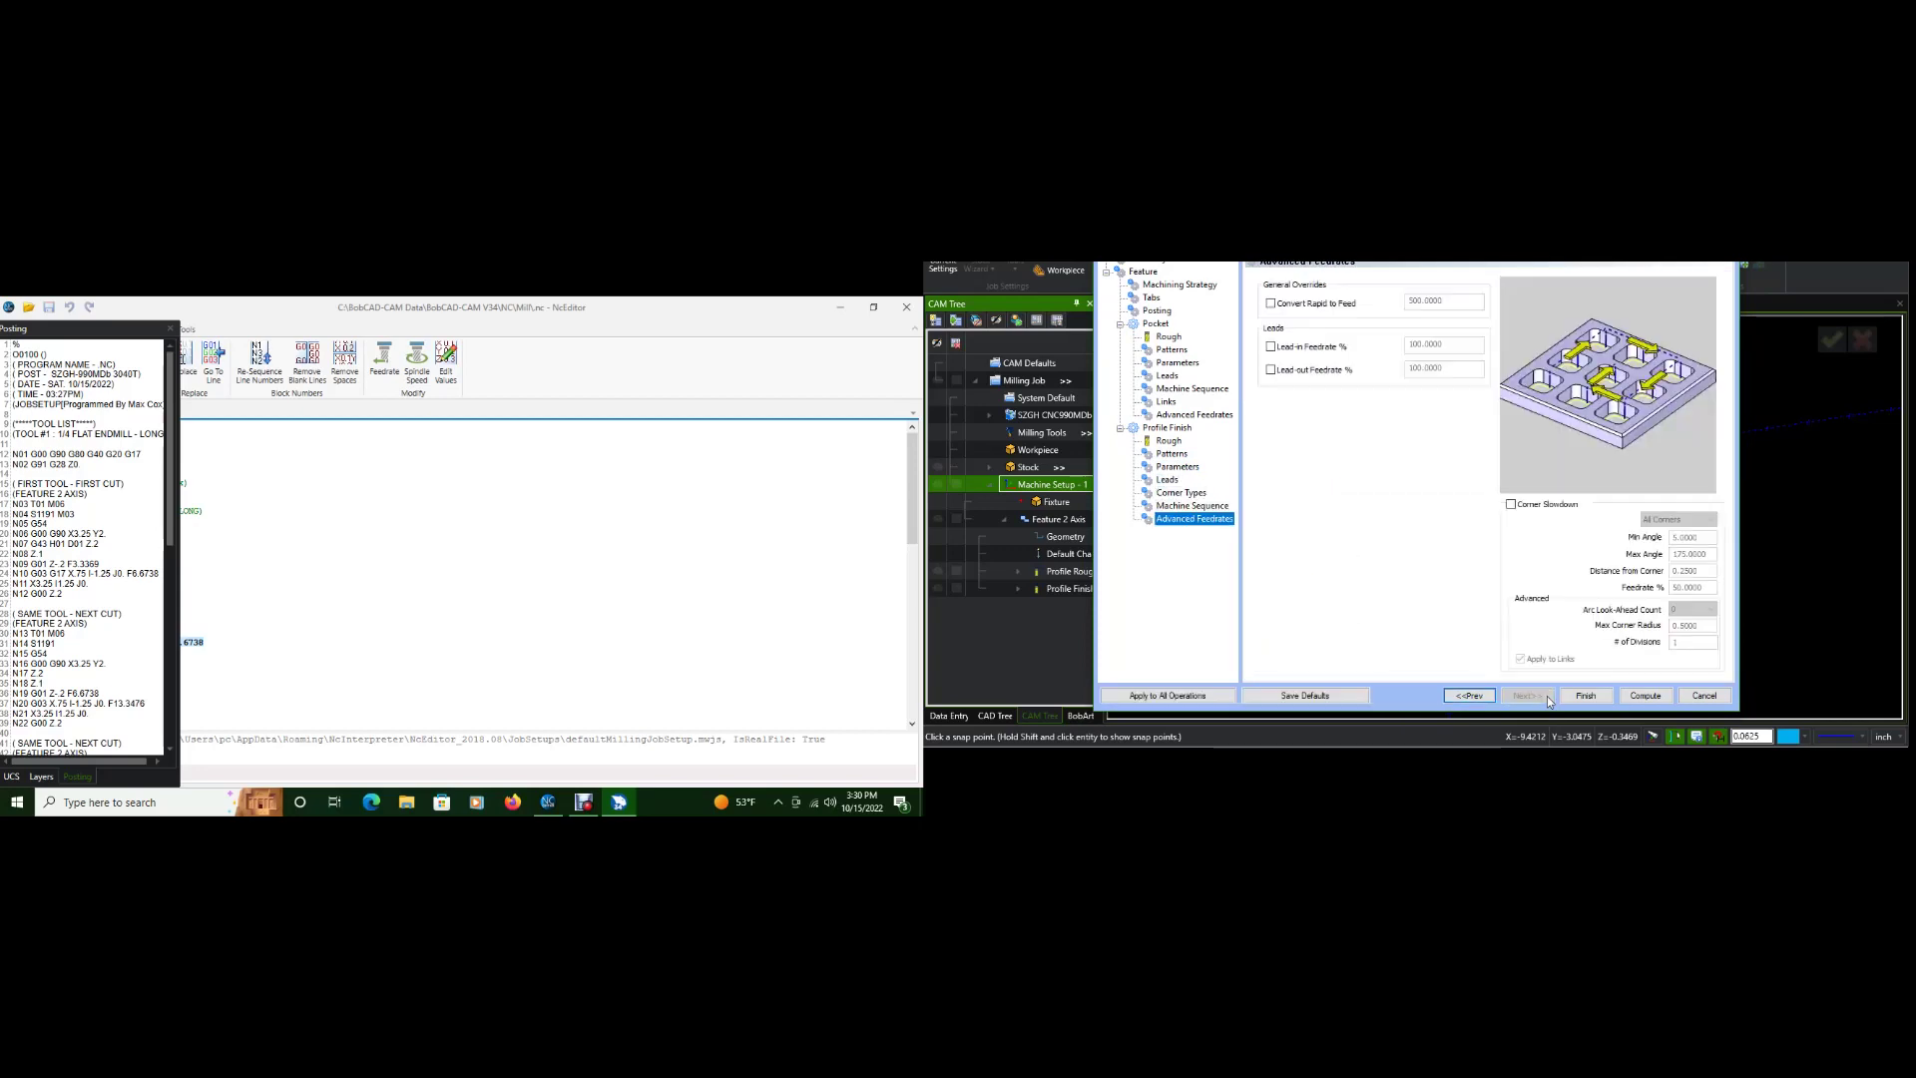
pyautogui.click(1644, 695)
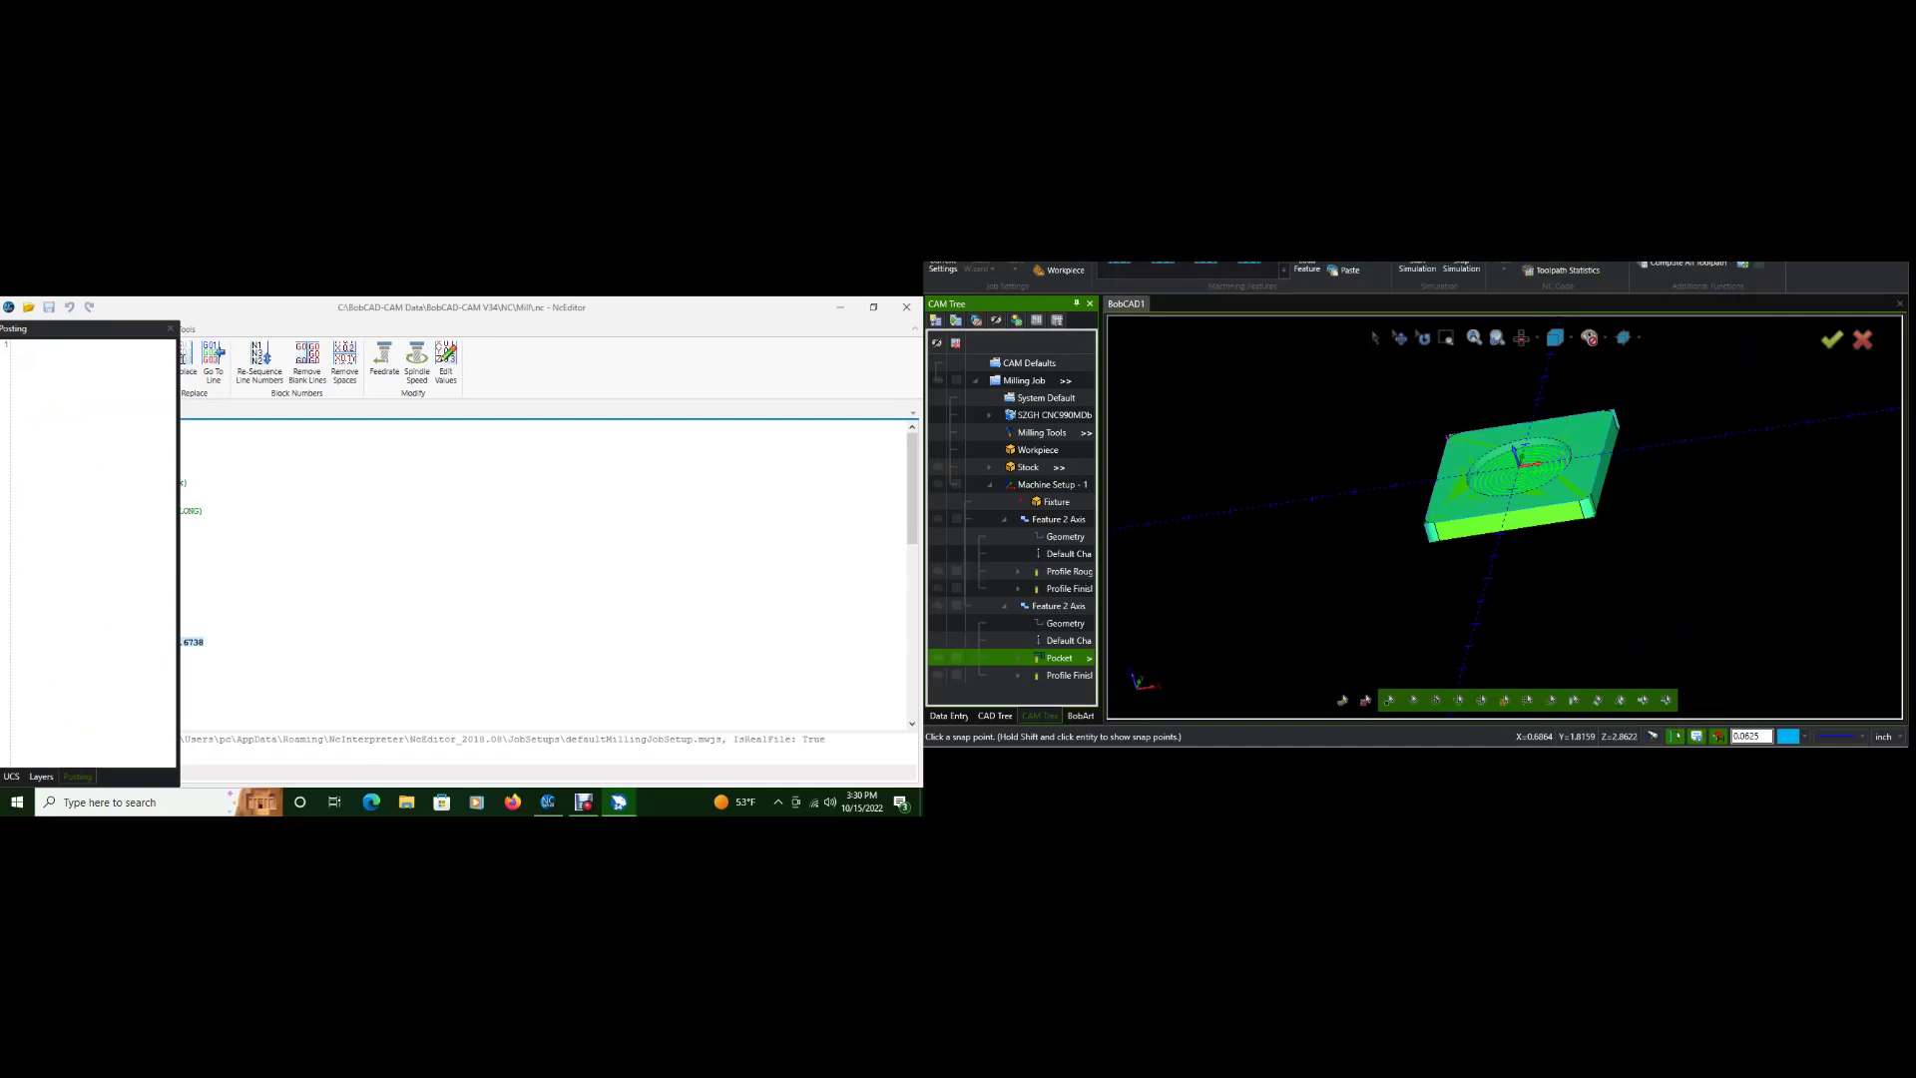
# - Accept the current machining order of the operations and run the machining simulation of the updated job
pyautogui.click(1681, 243)
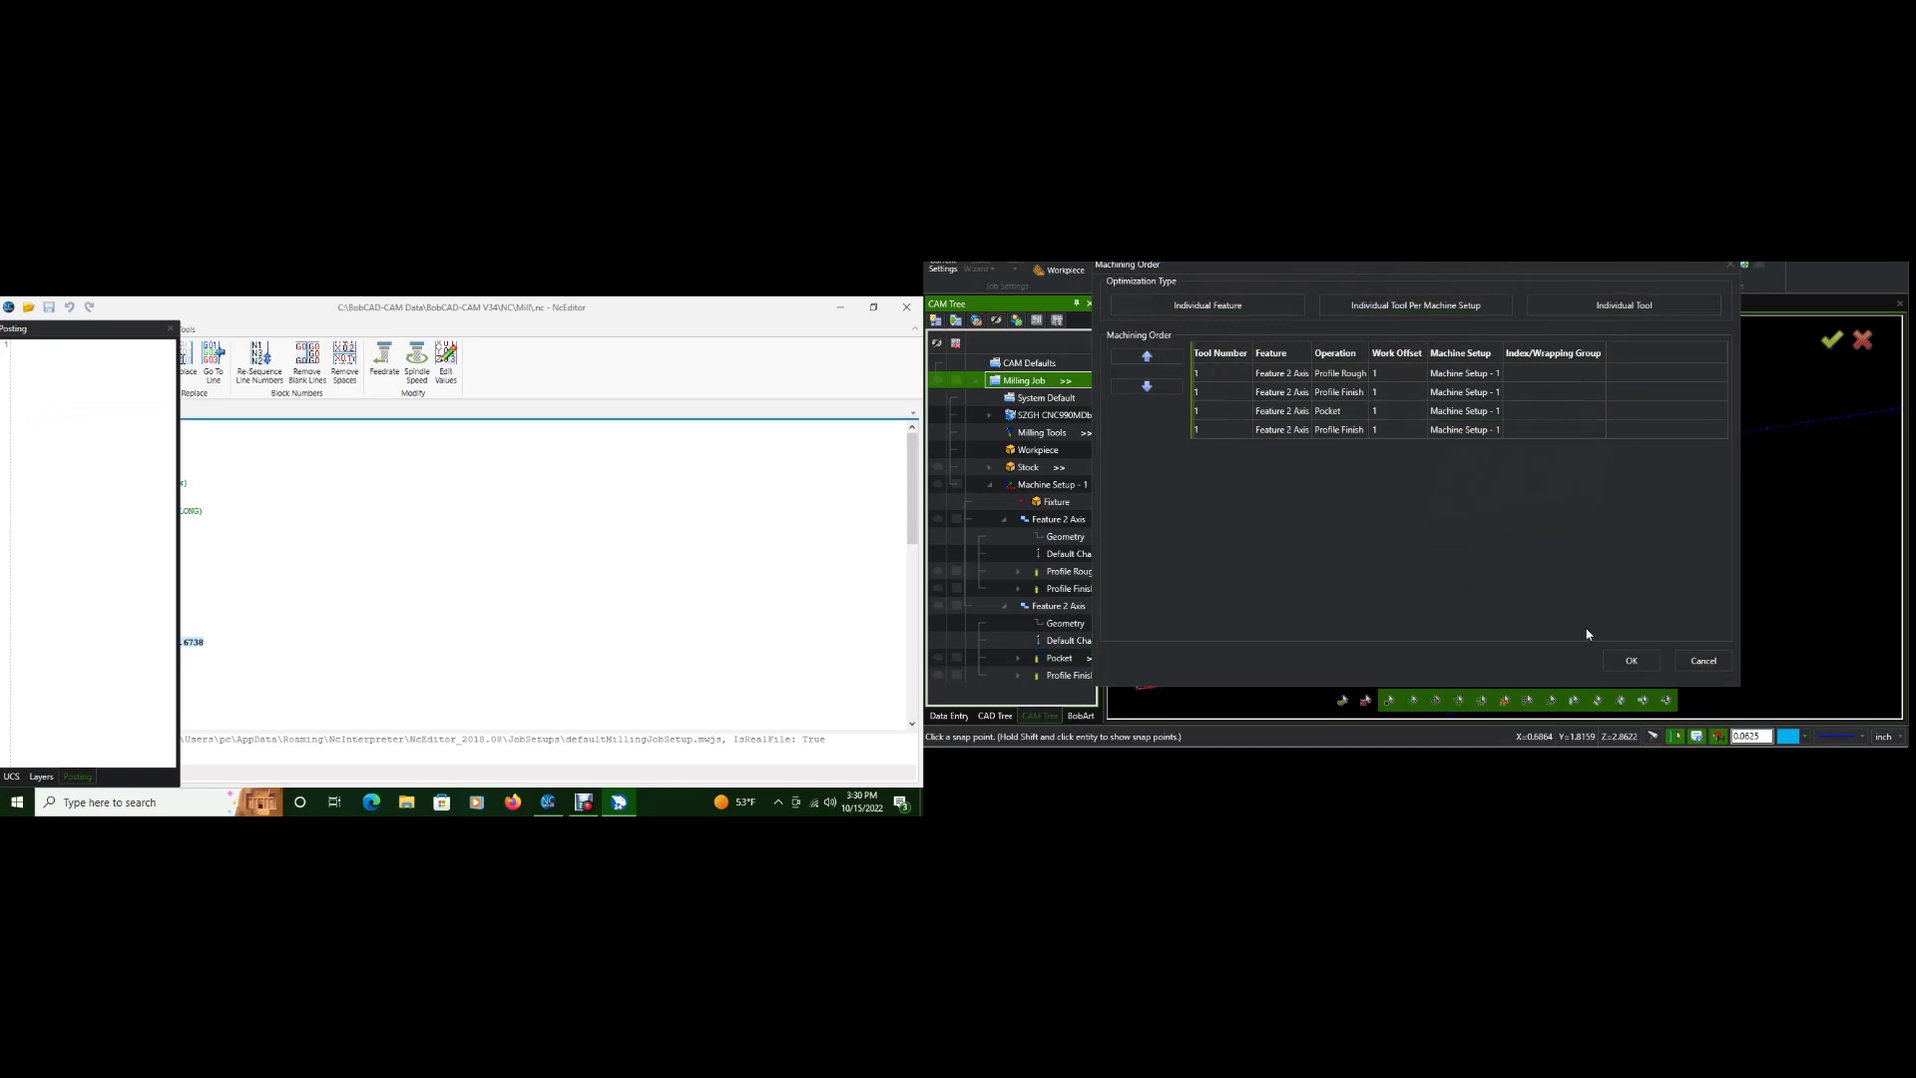
pyautogui.click(1630, 659)
pyautogui.click(1410, 265)
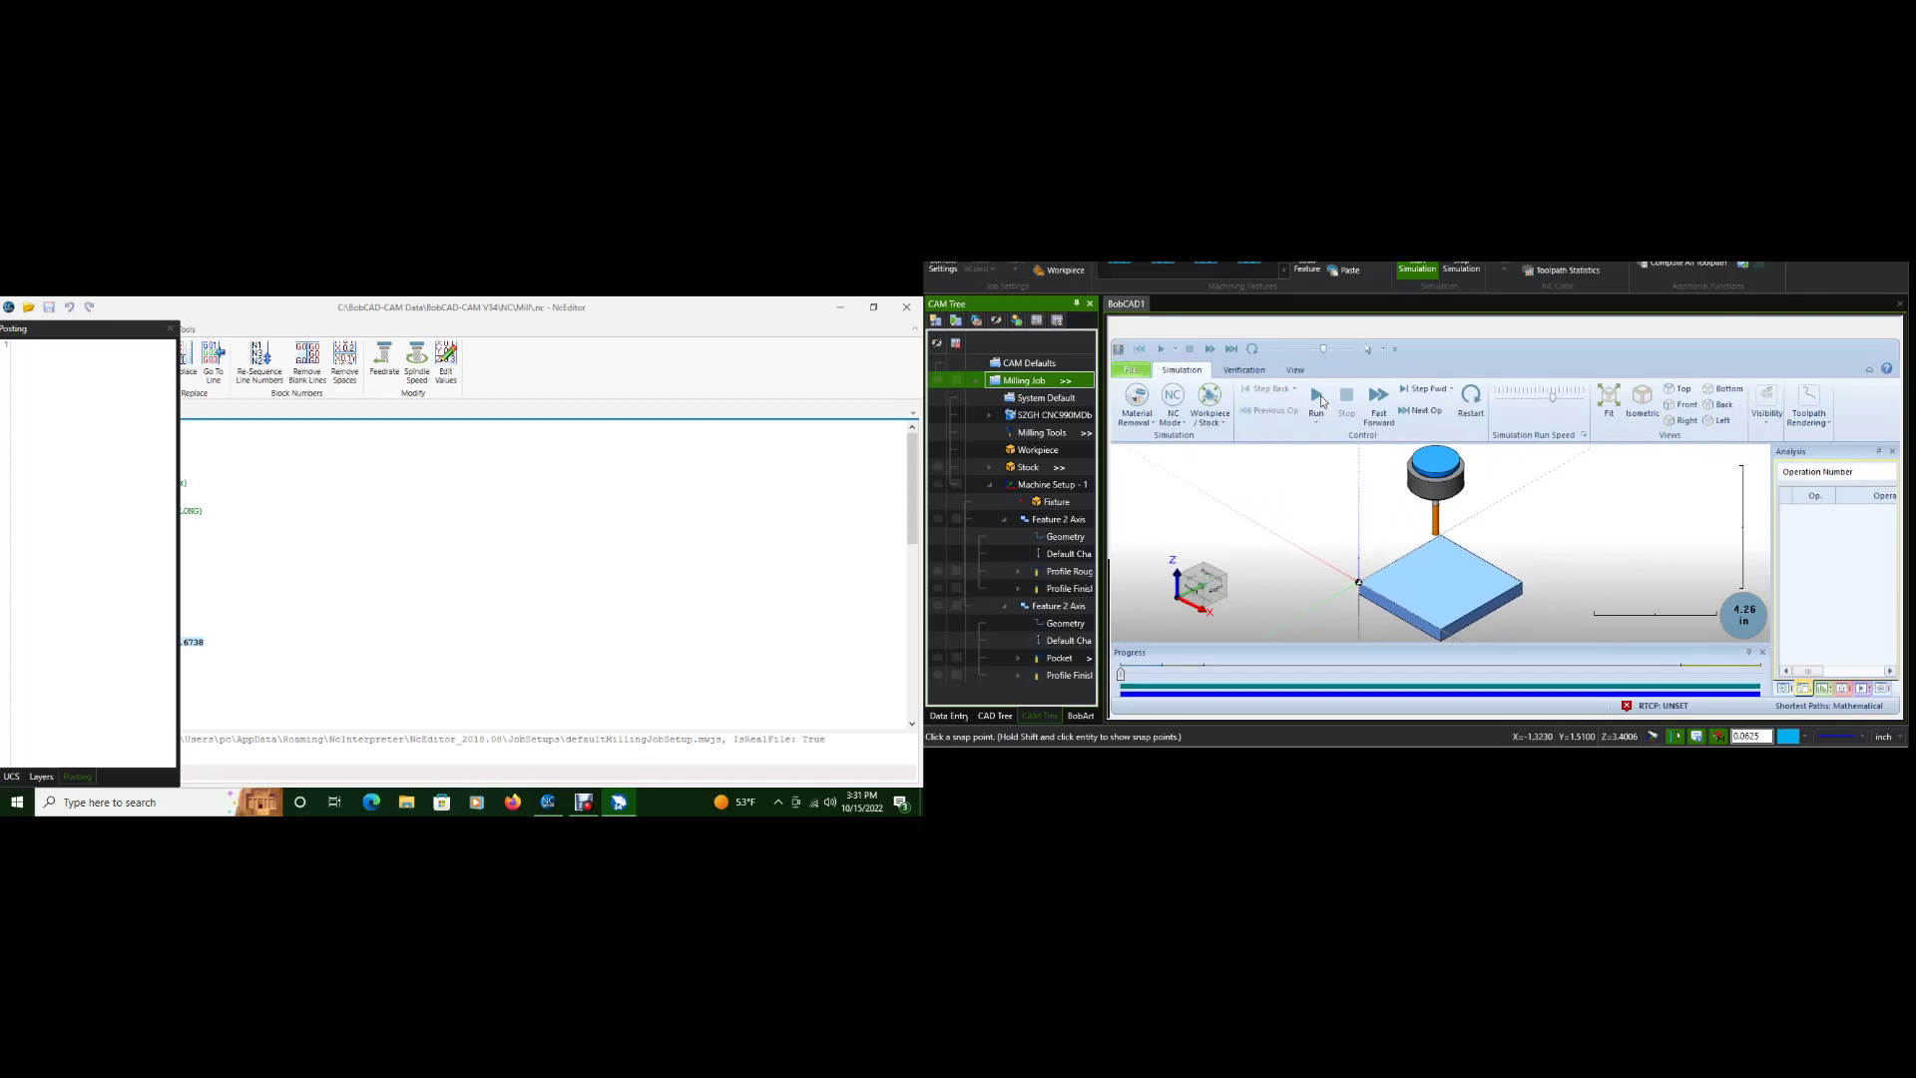
pyautogui.click(1317, 396)
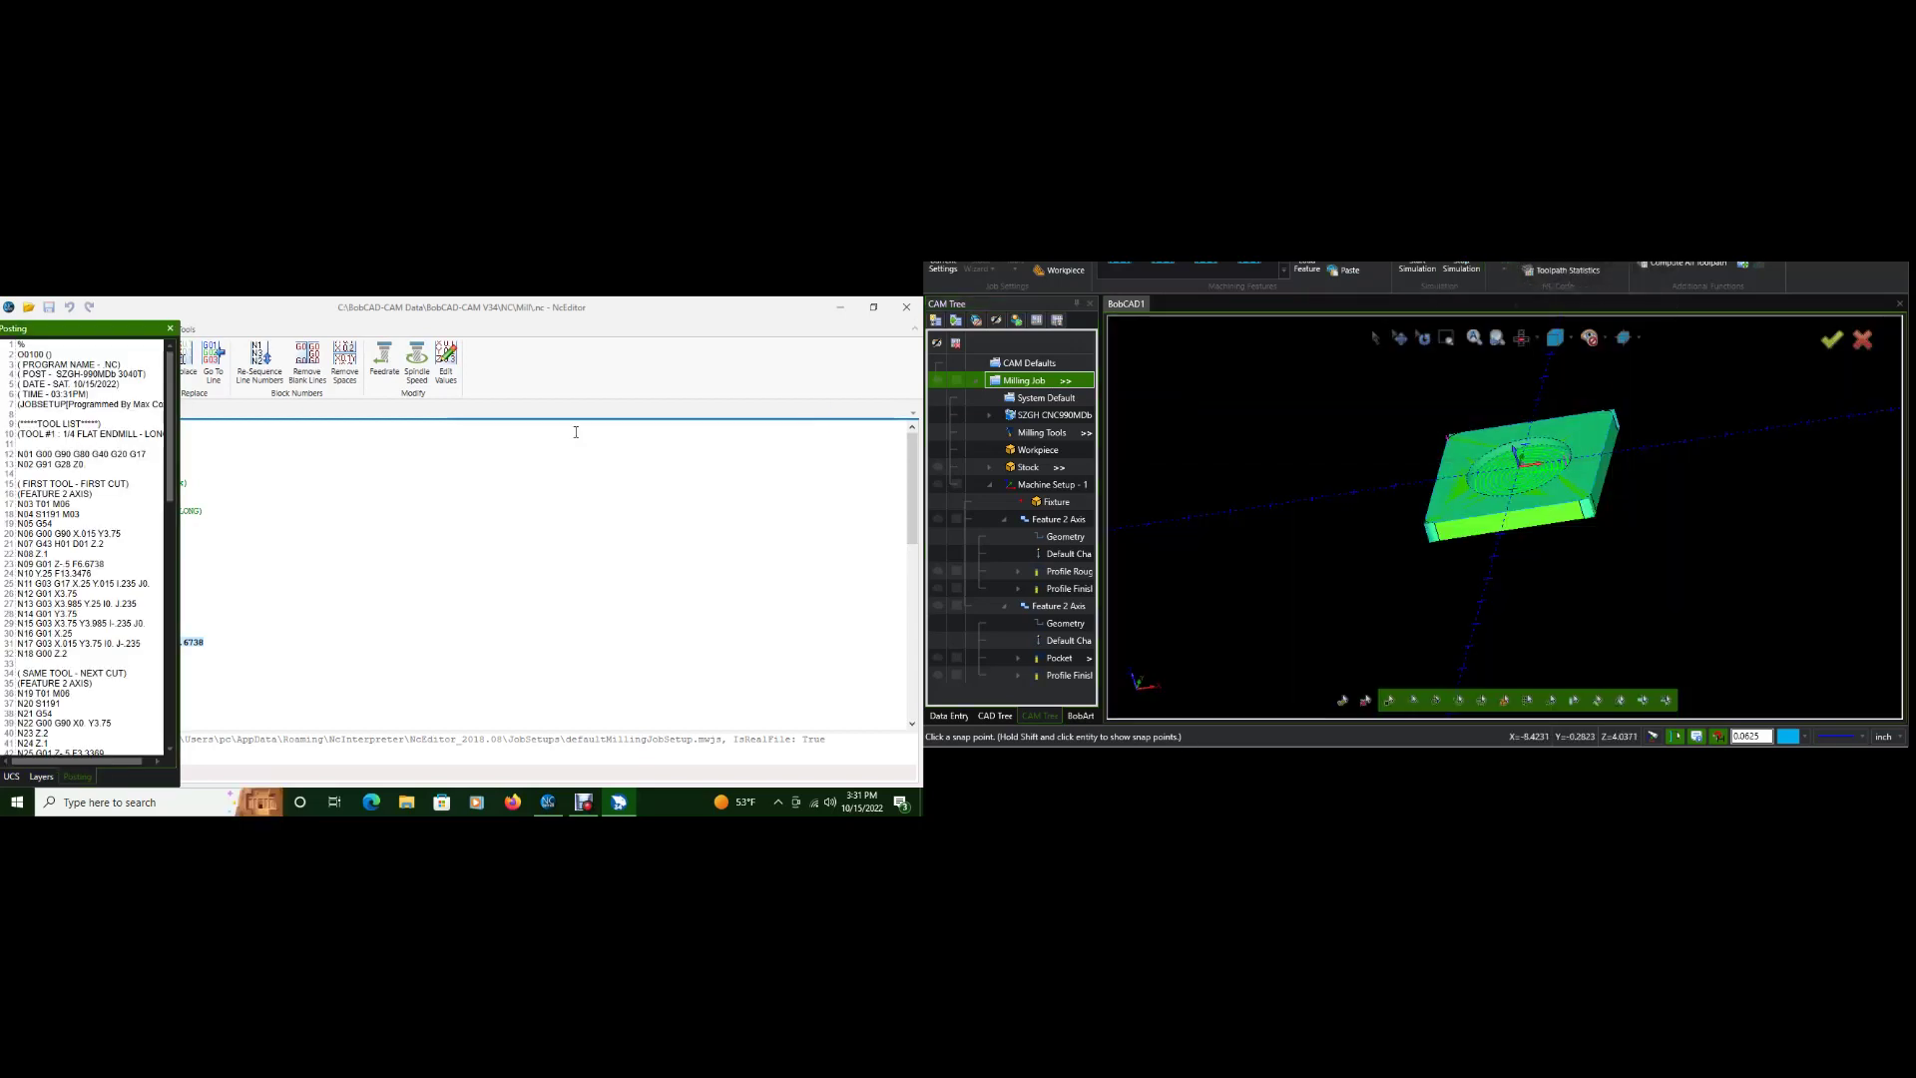
# - Open the updated G-code program in the NC editor
pyautogui.rightClick(80, 483)
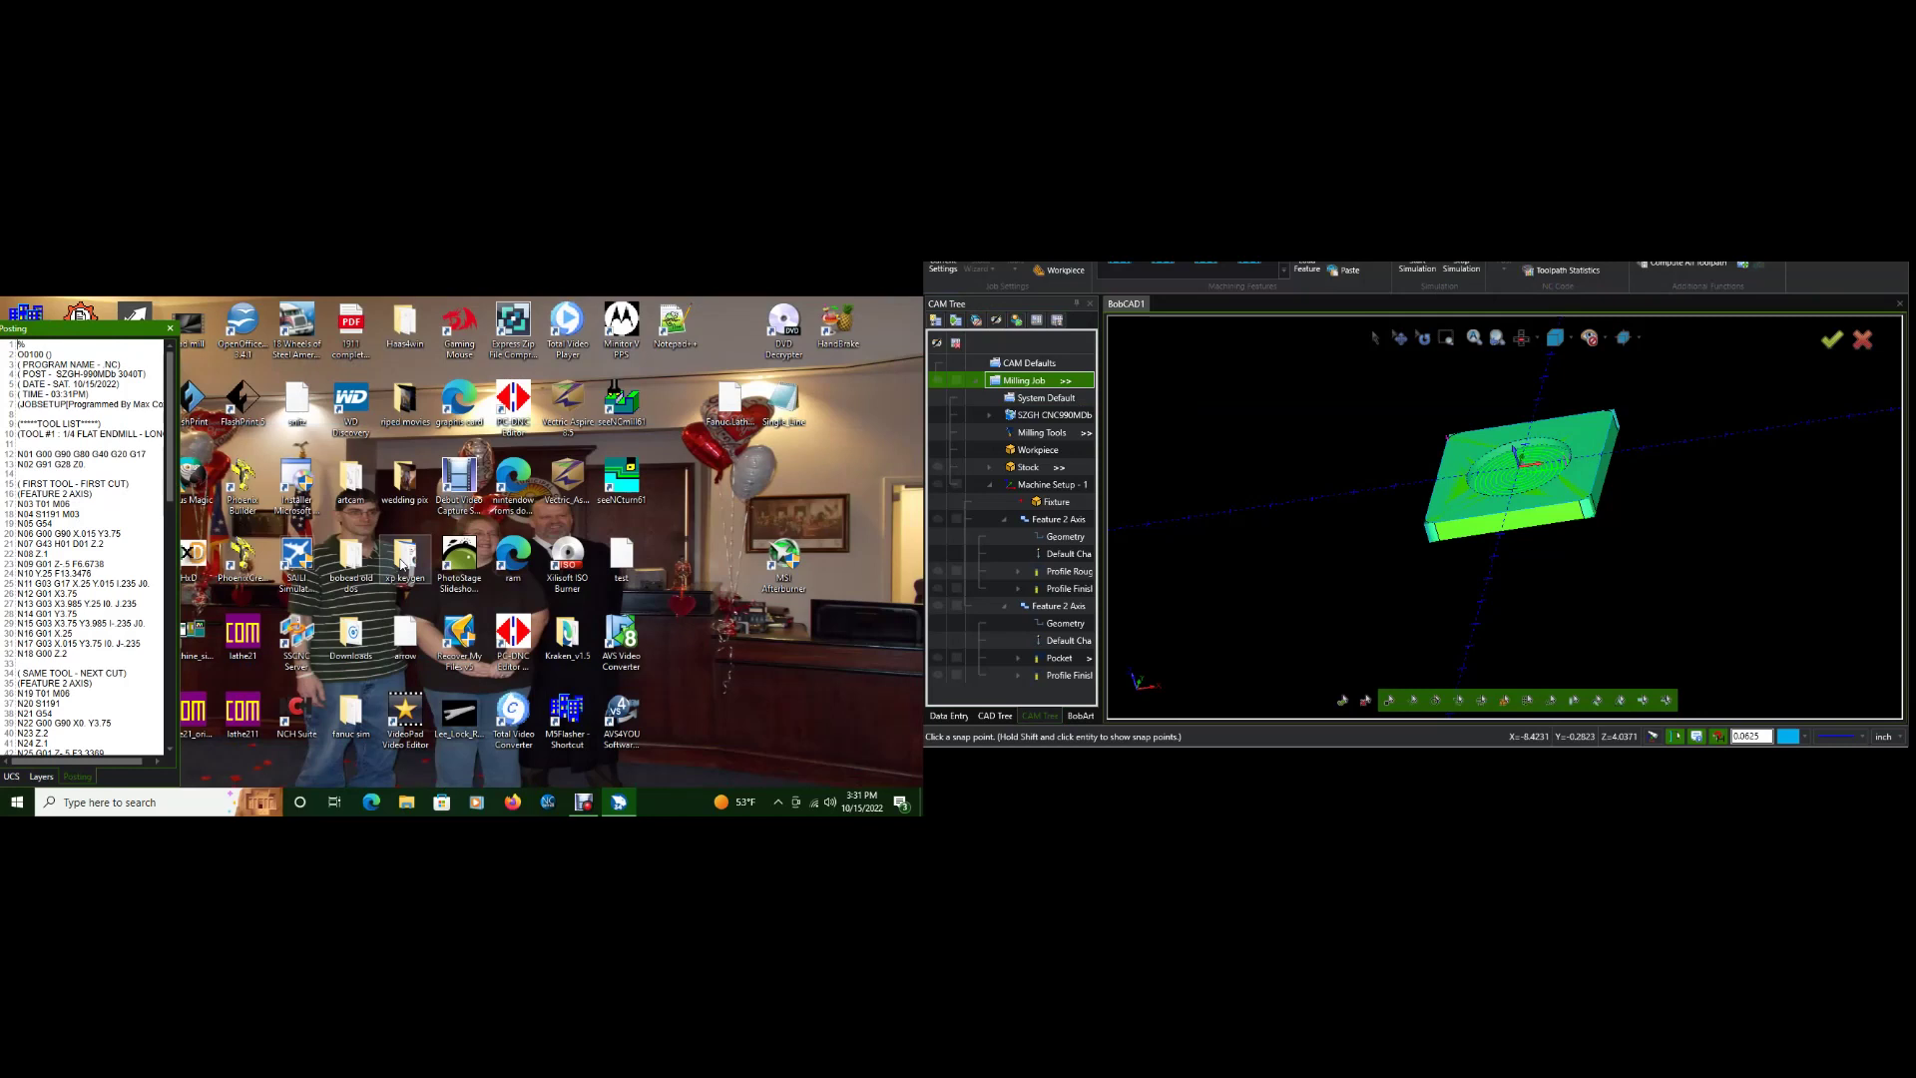
pyautogui.doubleClick(402, 563)
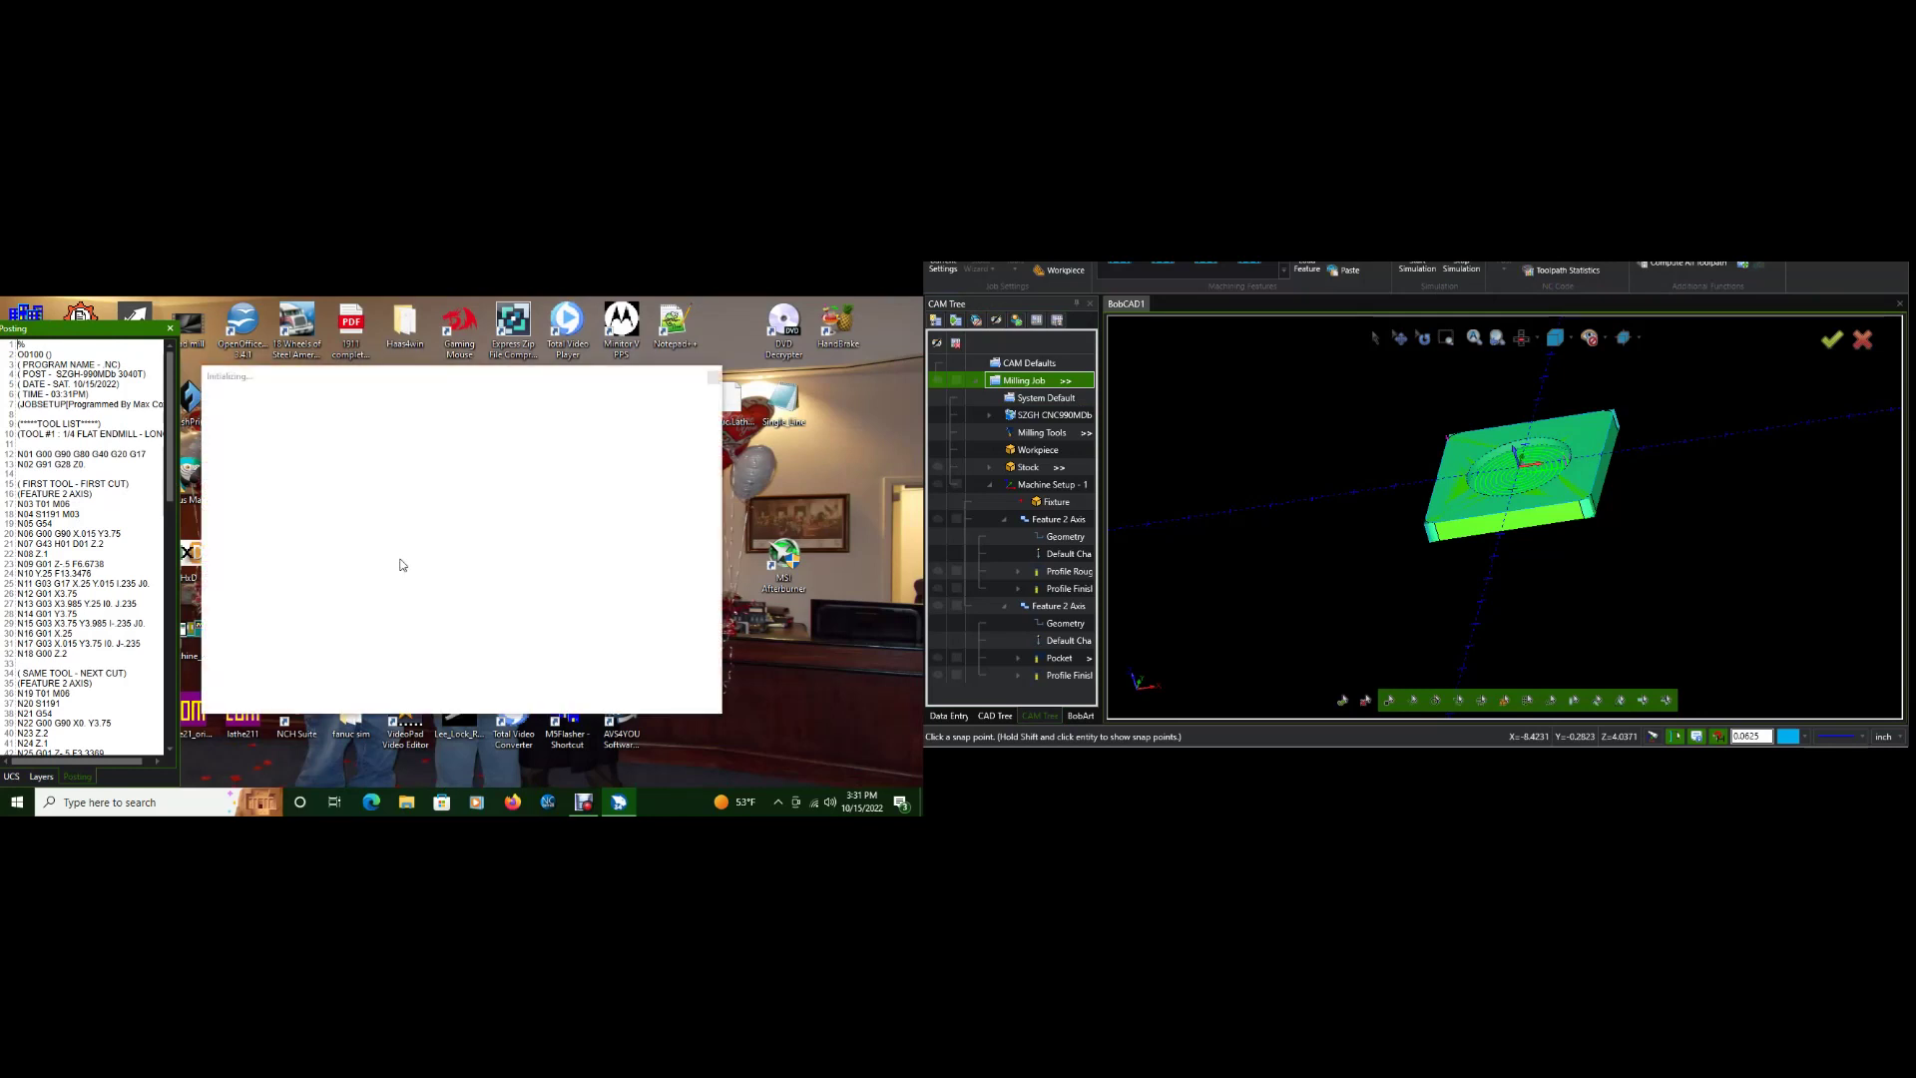